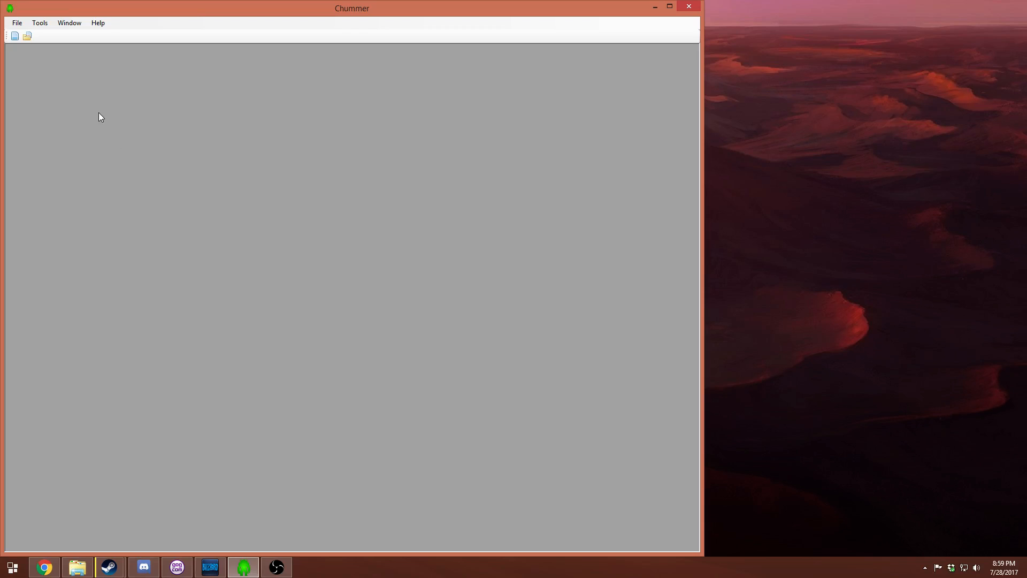
# - Create a new character built with 750 Karma and a maximum availability of 12
pyautogui.click(18, 23)
pyautogui.click(36, 35)
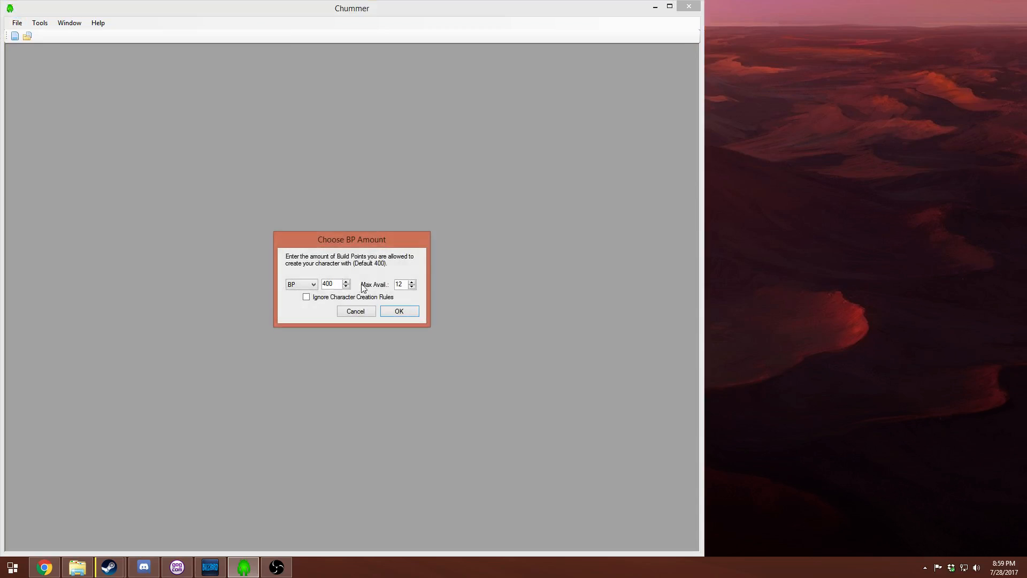
pyautogui.click(461, 195)
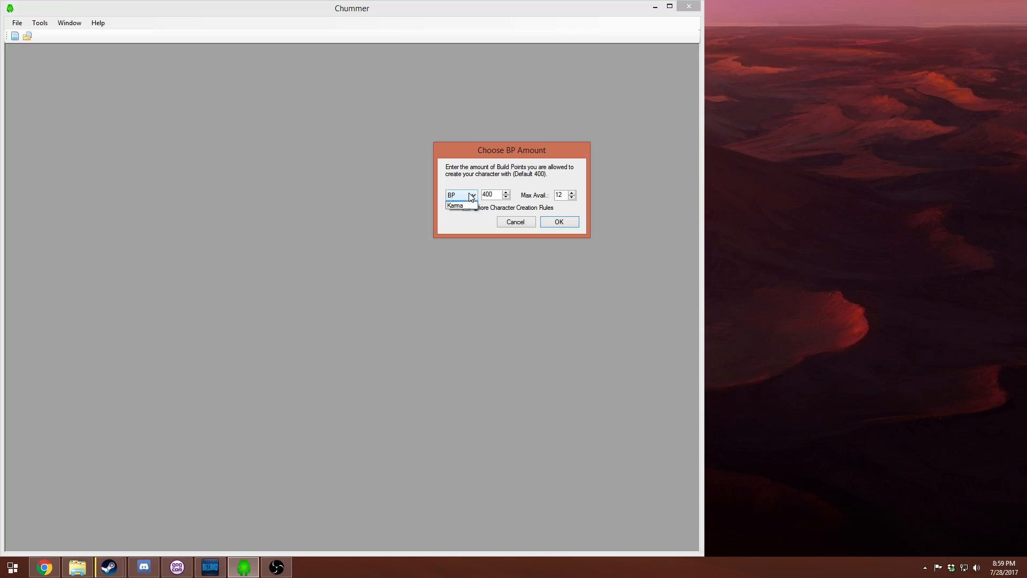
pyautogui.click(464, 209)
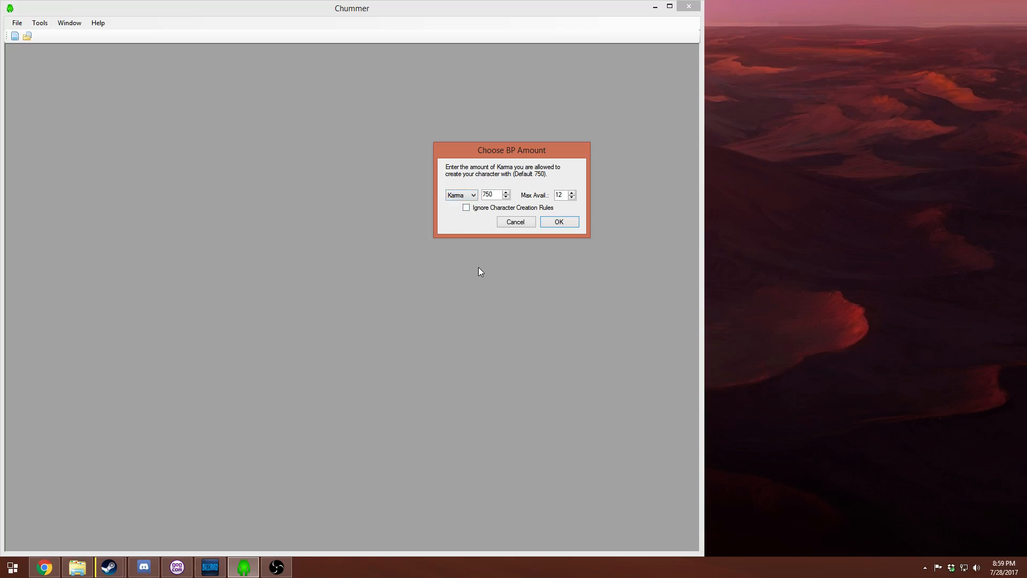
pyautogui.click(559, 223)
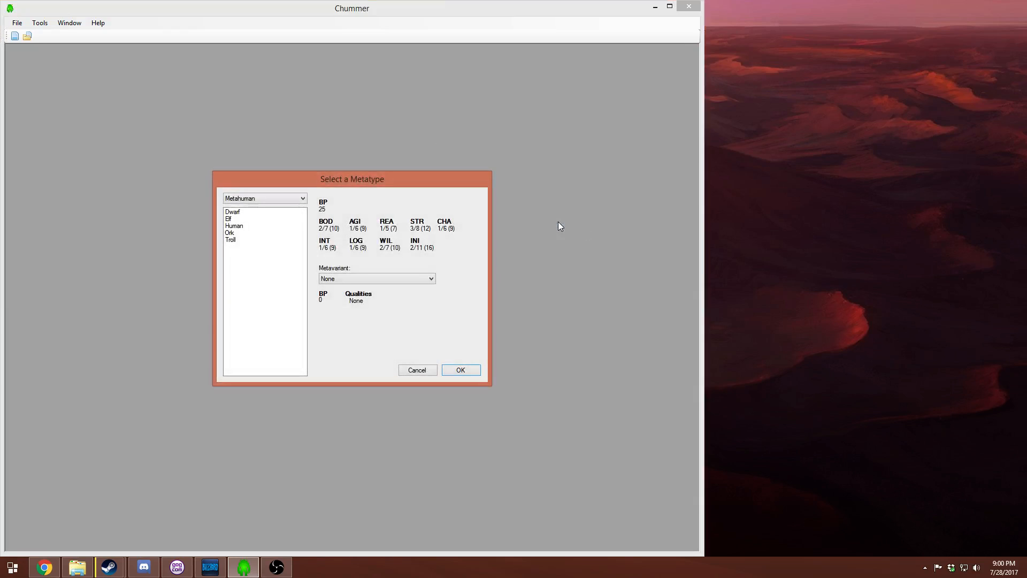
# - Choose the Human metahuman metatype with no metavariant for the character
pyautogui.moveTo(388, 184); pyautogui.dragTo(415, 173)
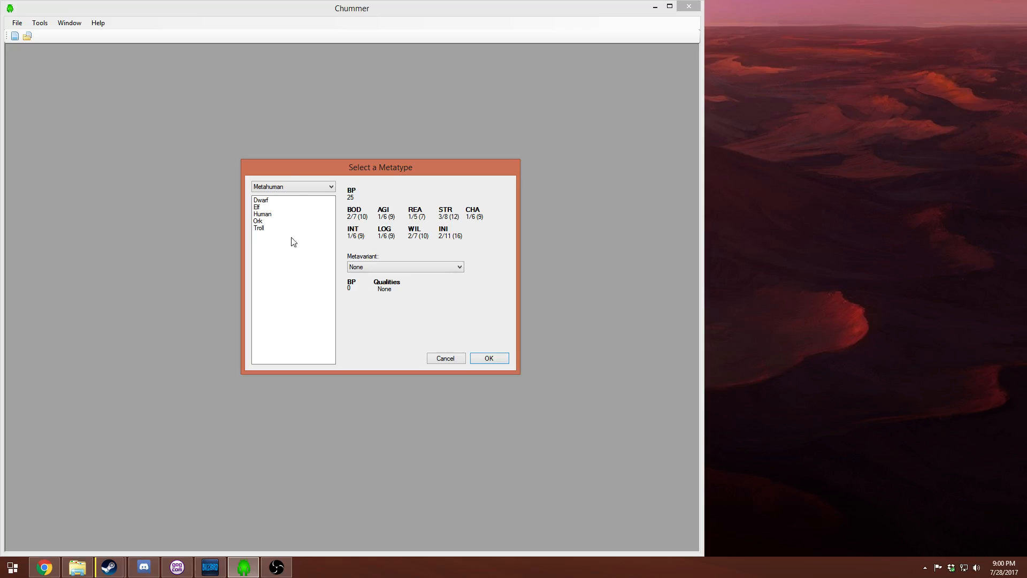
pyautogui.click(270, 209)
pyautogui.click(275, 214)
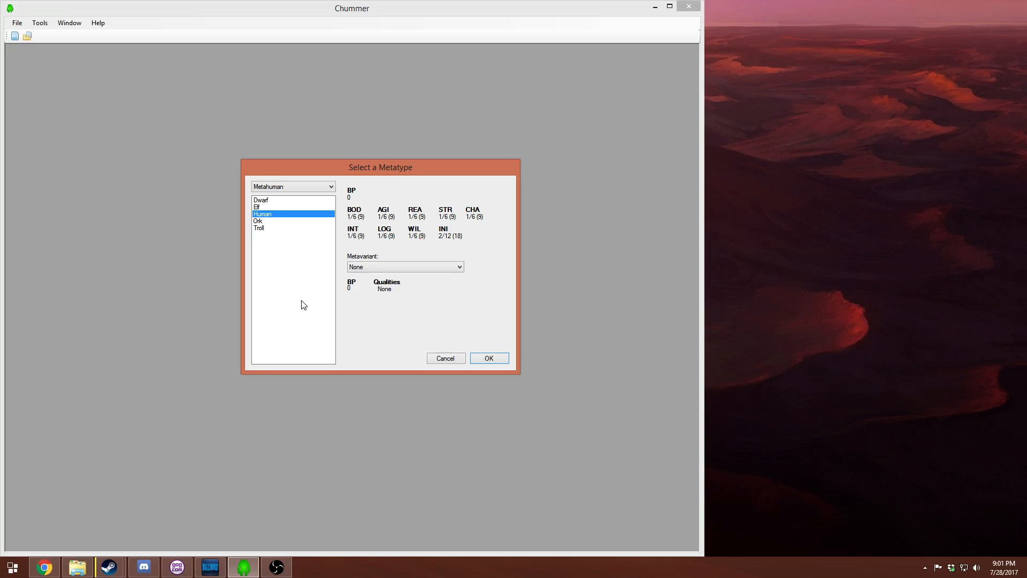
pyautogui.click(498, 356)
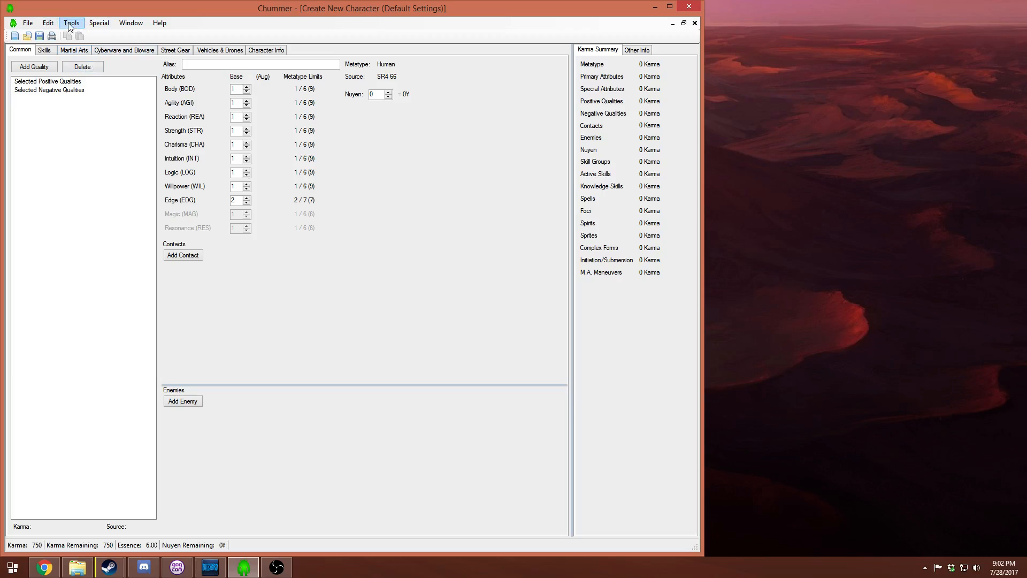
# - Examine the house rules, optional rules and the list of enabled additional sourcebooks in the program options
pyautogui.click(88, 25)
pyautogui.moveTo(71, 23)
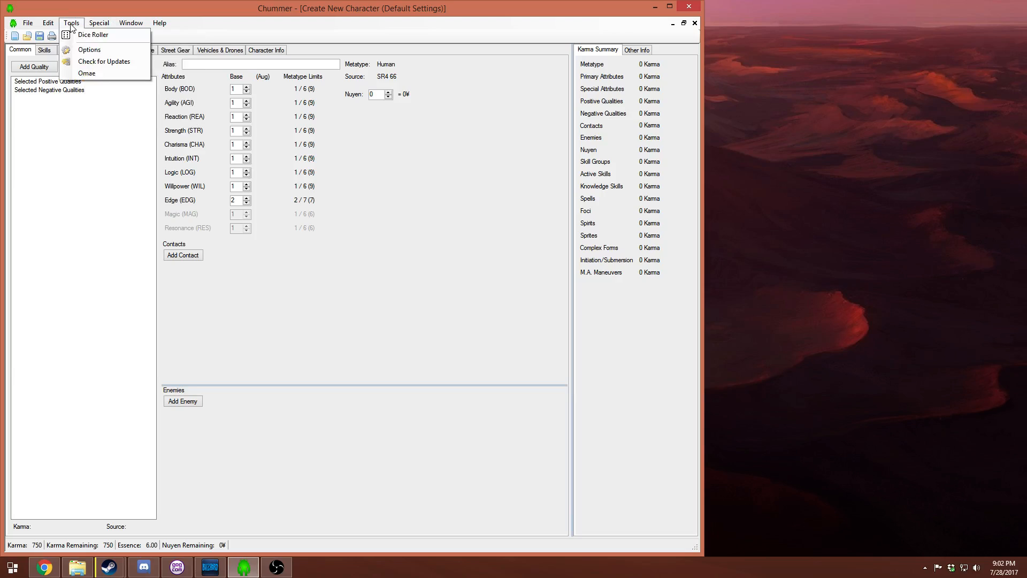
pyautogui.click(88, 49)
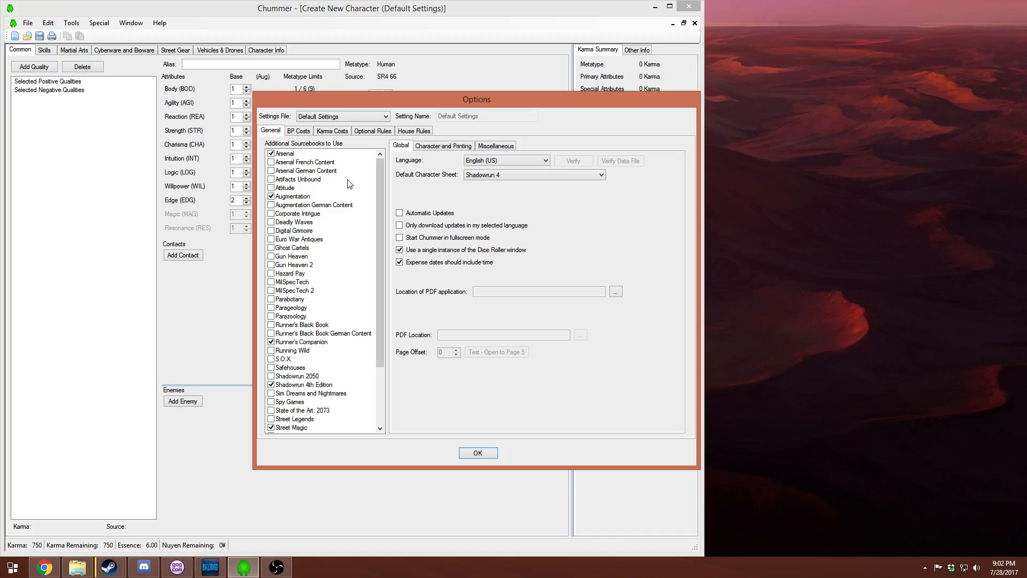
pyautogui.click(414, 133)
pyautogui.click(382, 132)
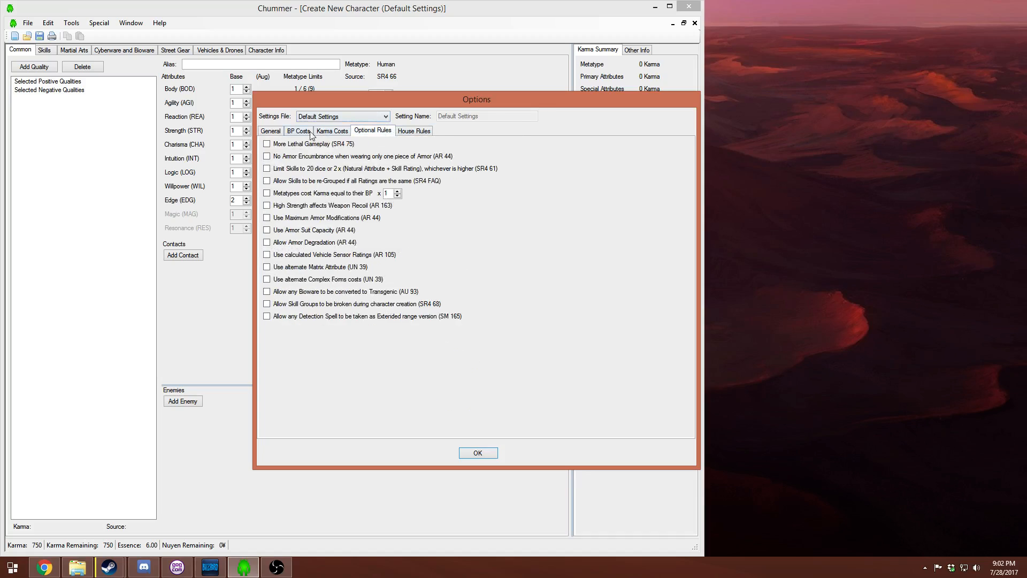
pyautogui.click(270, 130)
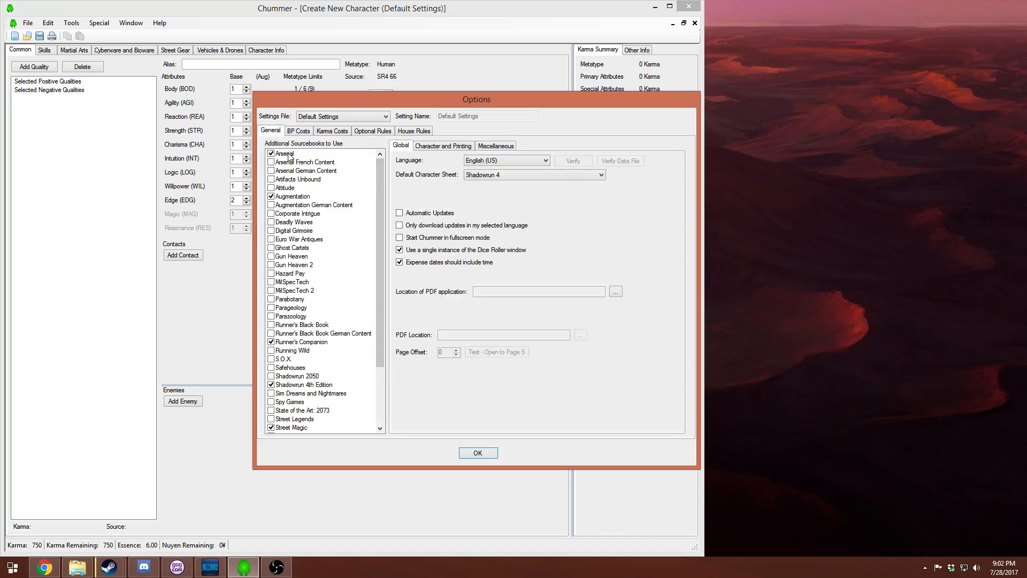
pyautogui.scroll(-3, 383, 232)
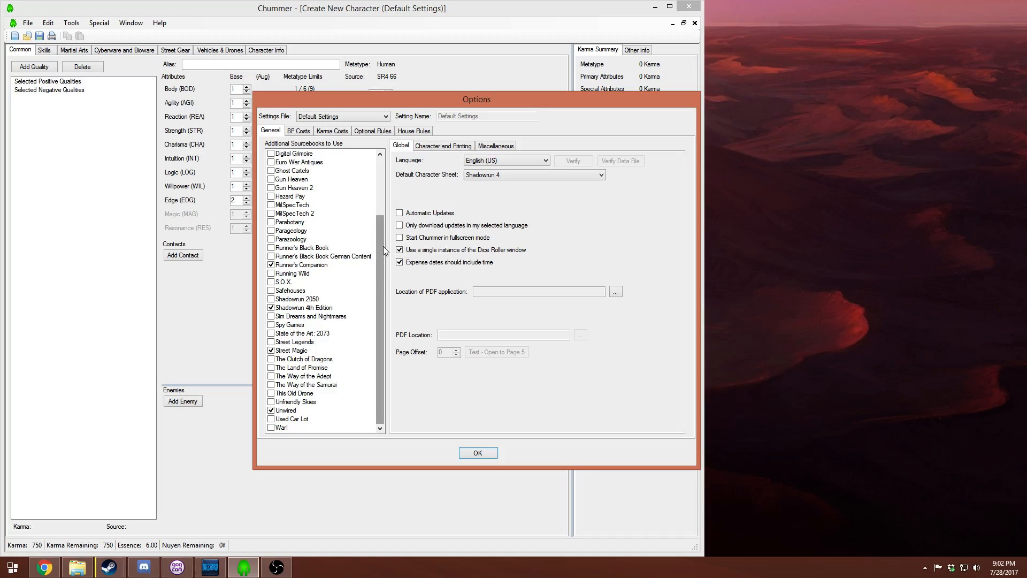
pyautogui.moveTo(383, 246); pyautogui.dragTo(380, 177)
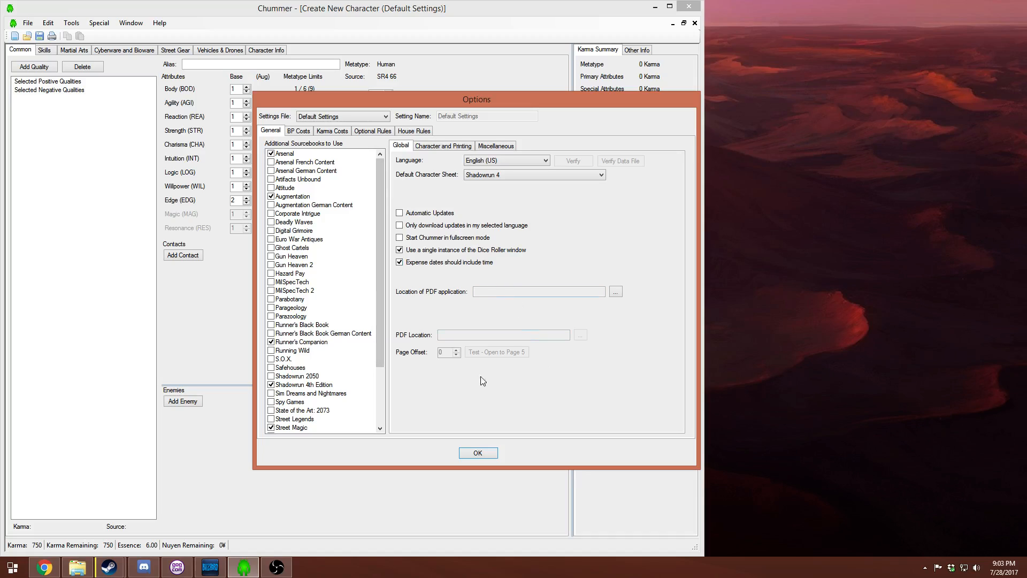
pyautogui.click(467, 452)
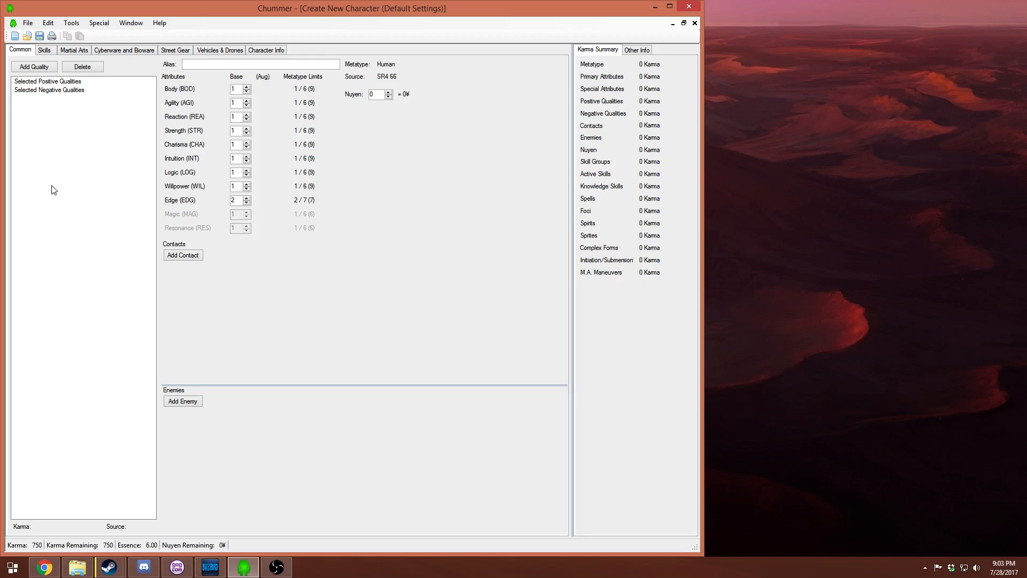
# - Add the positive quality Lucky to the character
pyautogui.click(34, 66)
pyautogui.moveTo(374, 159); pyautogui.dragTo(421, 134)
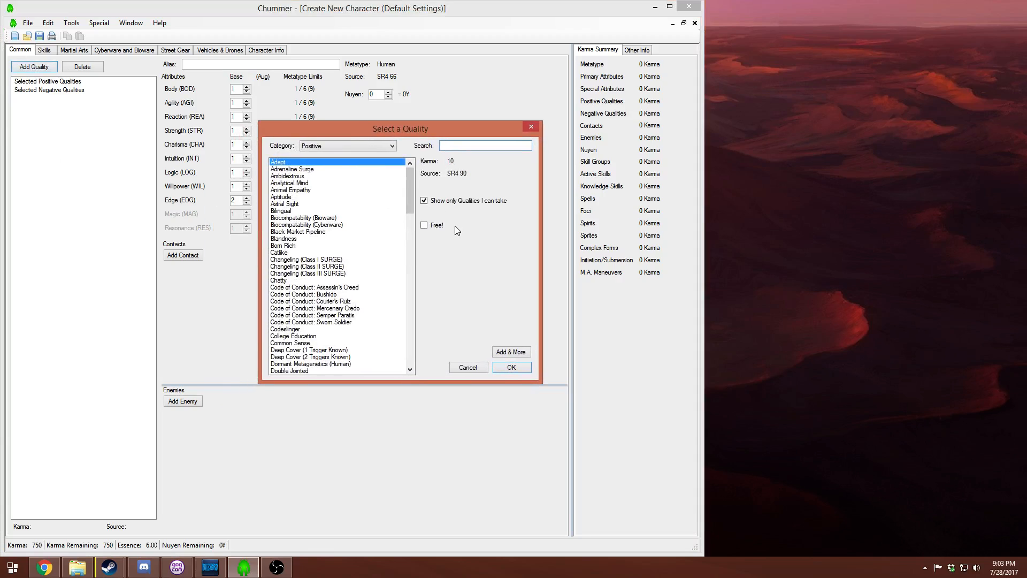
pyautogui.write('lucky')
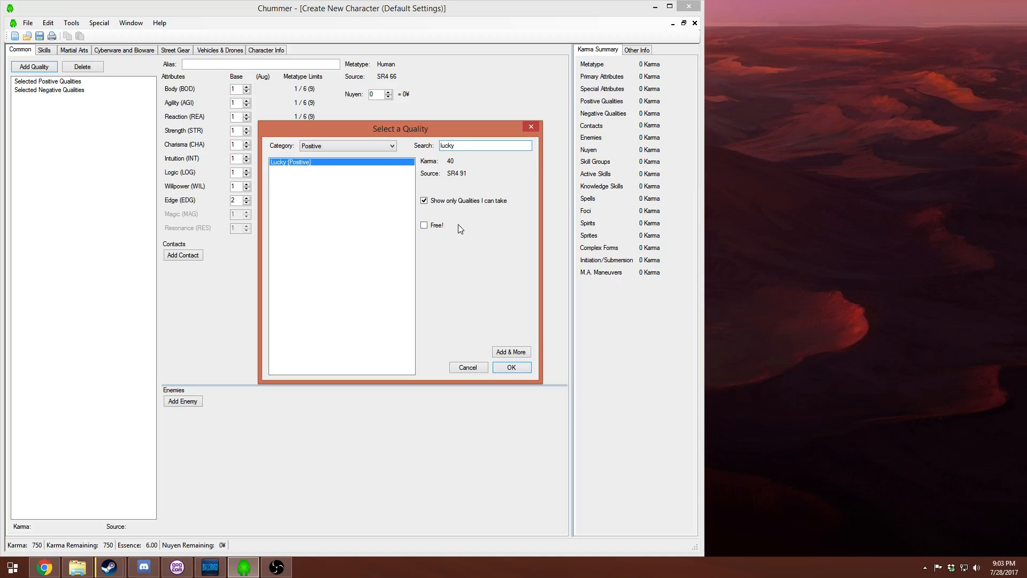
pyautogui.click(359, 146)
pyautogui.click(387, 168)
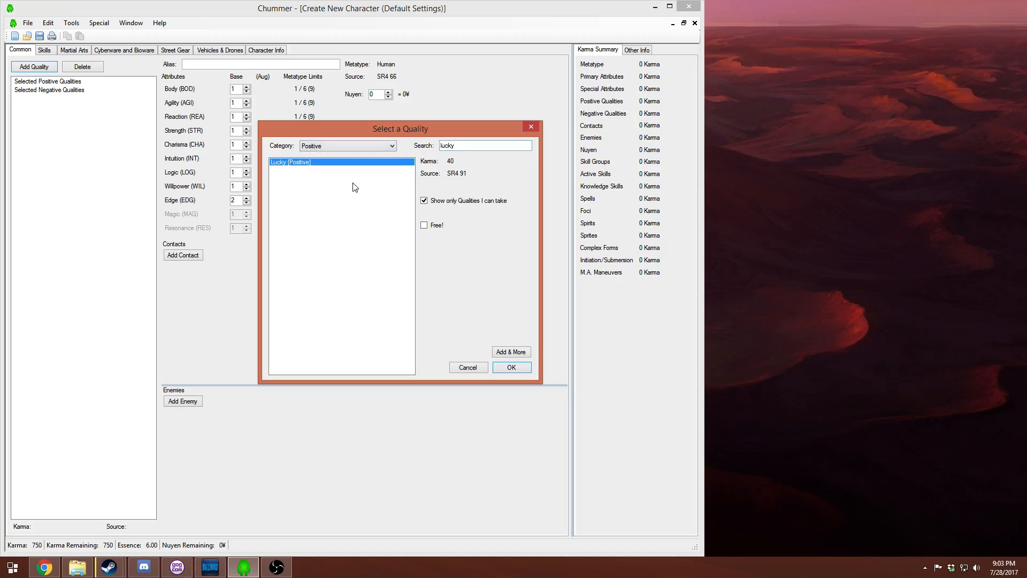
pyautogui.click(522, 368)
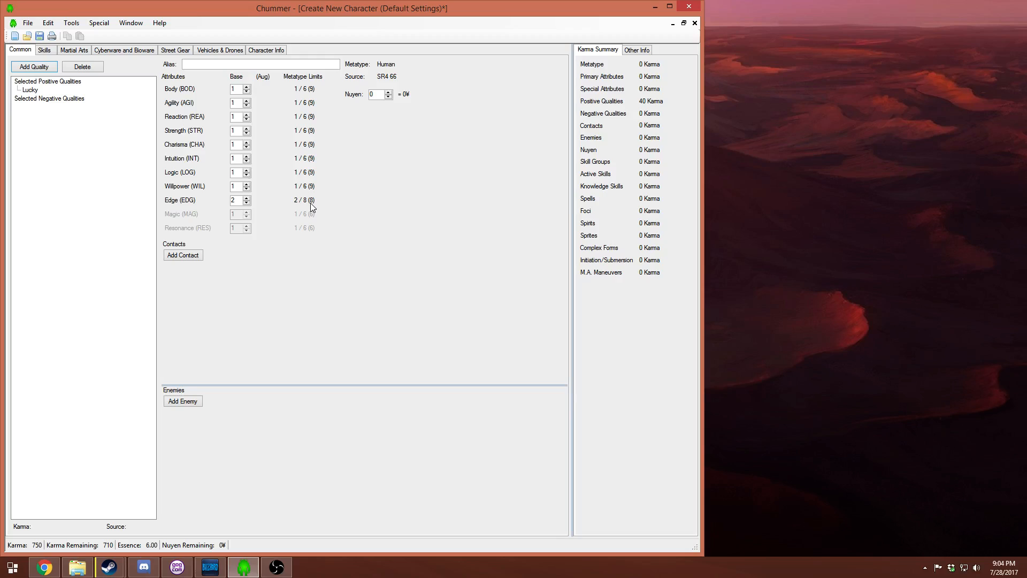
# - Raise the Edge attribute to 8
pyautogui.click(246, 198)
pyautogui.click(246, 198)
pyautogui.click(246, 198)
pyautogui.click(246, 198)
pyautogui.click(246, 198)
pyautogui.click(246, 198)
pyautogui.moveTo(650, 94)
# - Look through the negative qualities and add Big Regret to the character
pyautogui.click(85, 99)
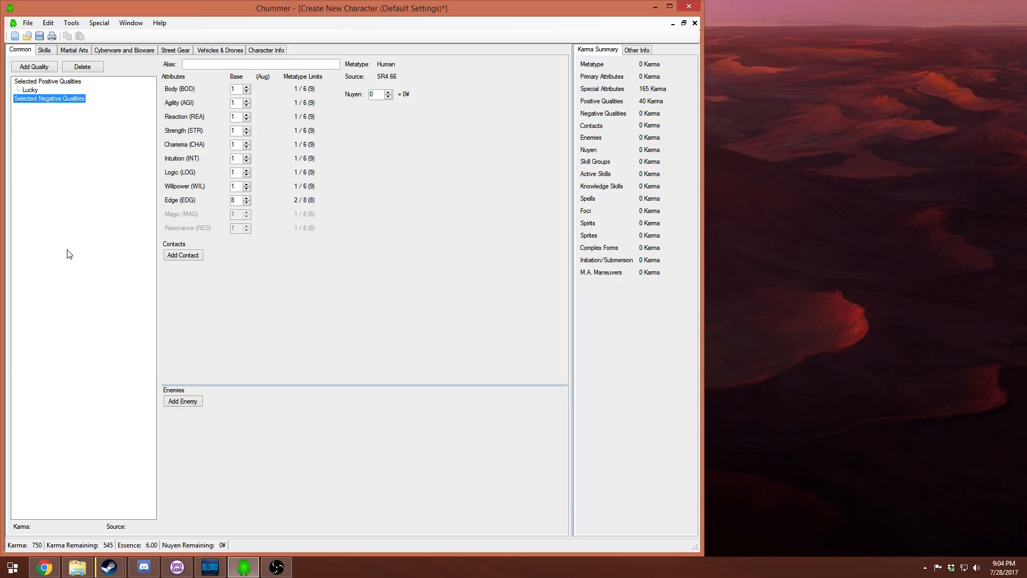
pyautogui.click(45, 69)
pyautogui.click(303, 168)
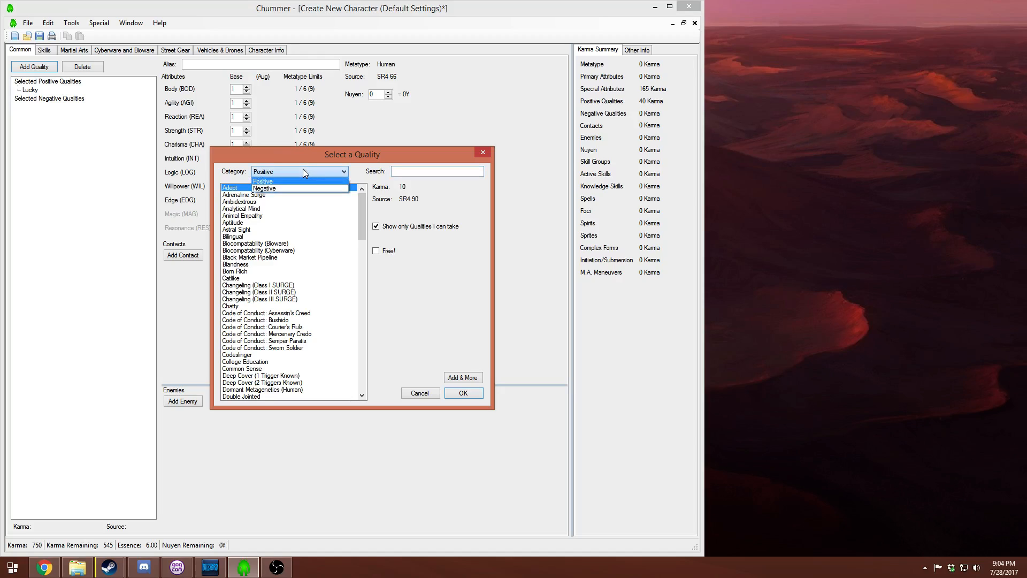
pyautogui.click(291, 188)
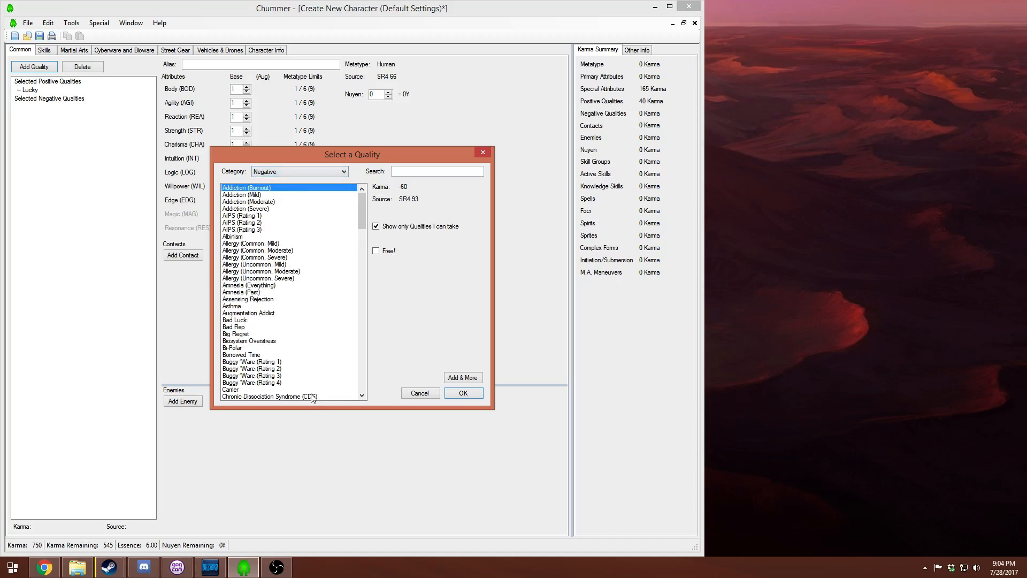
pyautogui.moveTo(365, 213); pyautogui.dragTo(365, 229)
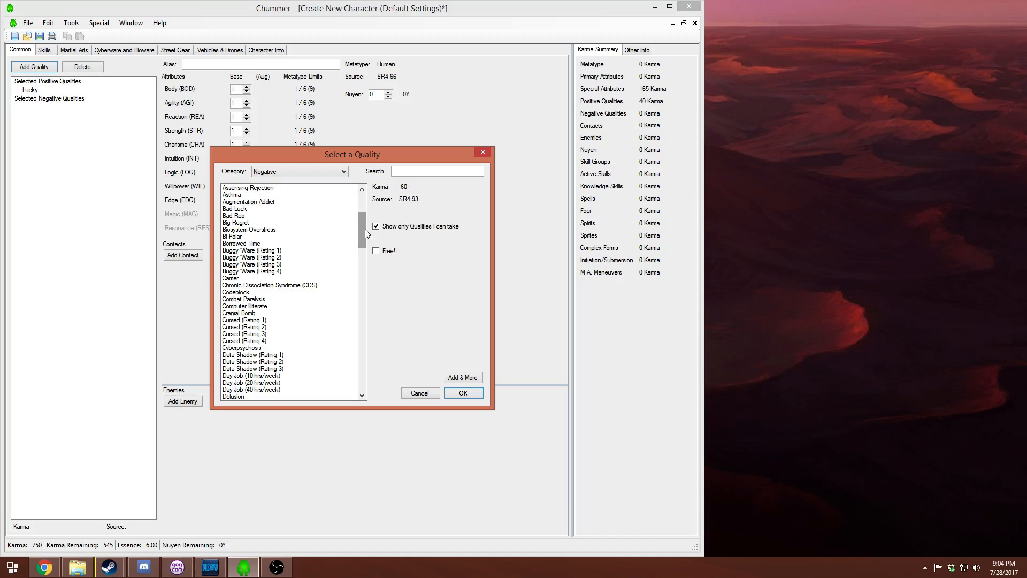
pyautogui.moveTo(365, 229); pyautogui.dragTo(385, 323)
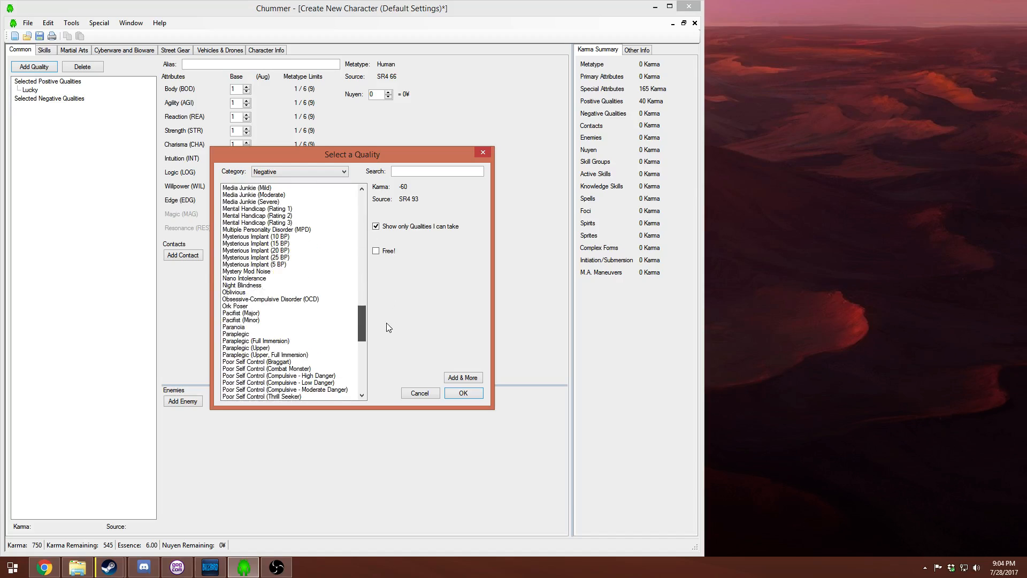
pyautogui.click(250, 293)
pyautogui.scroll(-6, 259, 336)
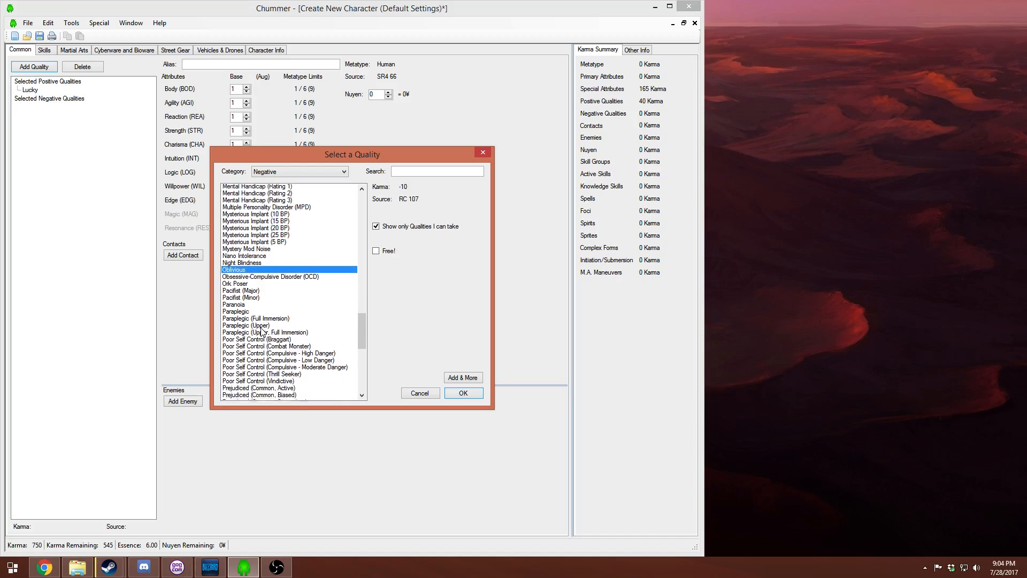
pyautogui.scroll(-8, 258, 338)
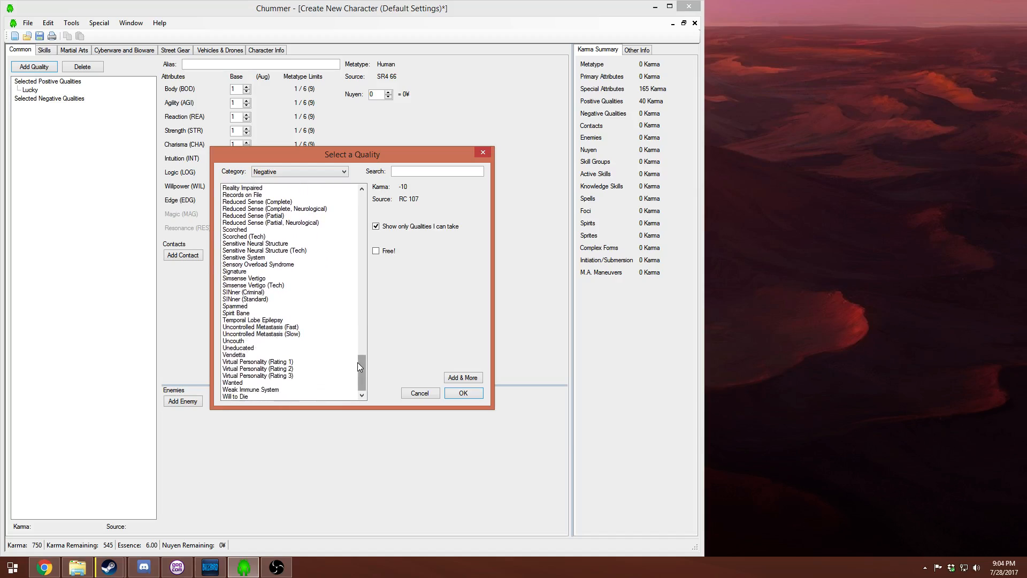
pyautogui.moveTo(362, 364); pyautogui.dragTo(361, 204)
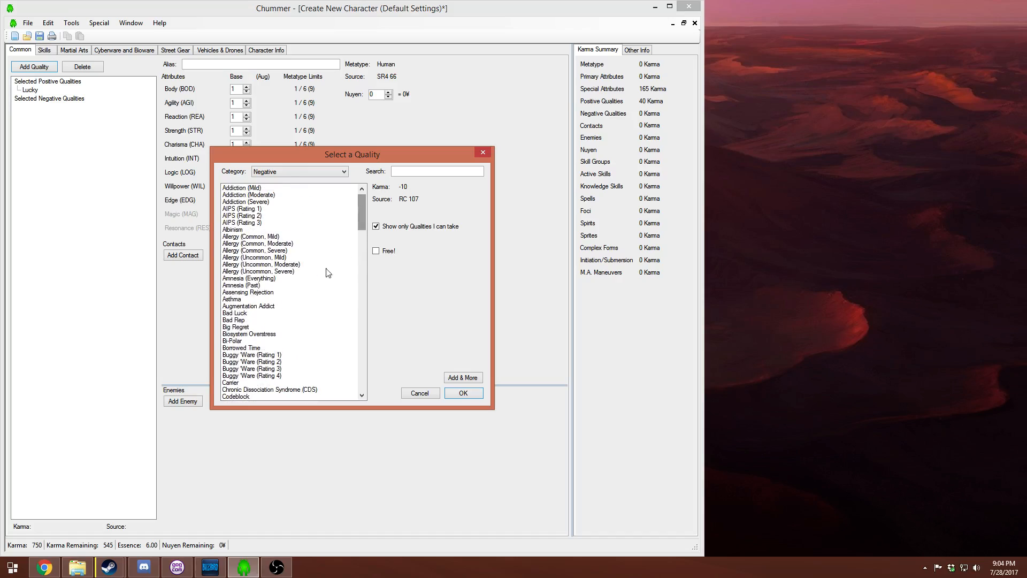
pyautogui.scroll(1, 336, 268)
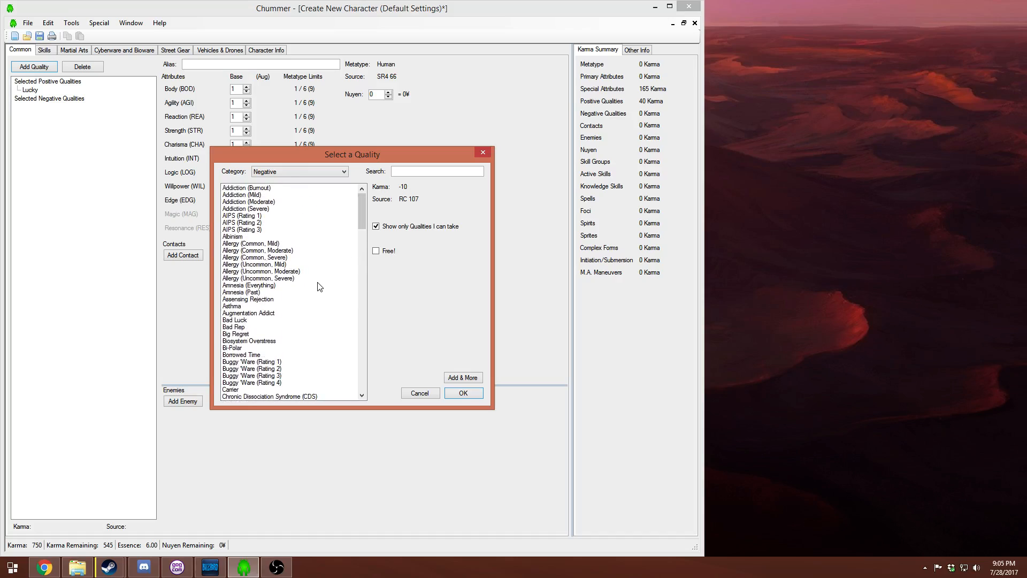
pyautogui.scroll(-1, 319, 286)
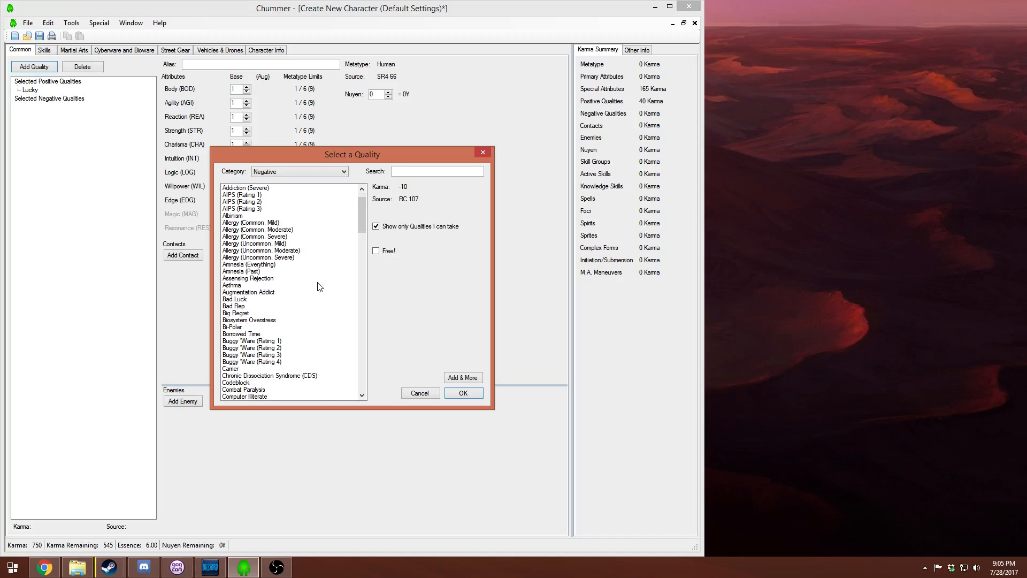
pyautogui.scroll(-2, 320, 287)
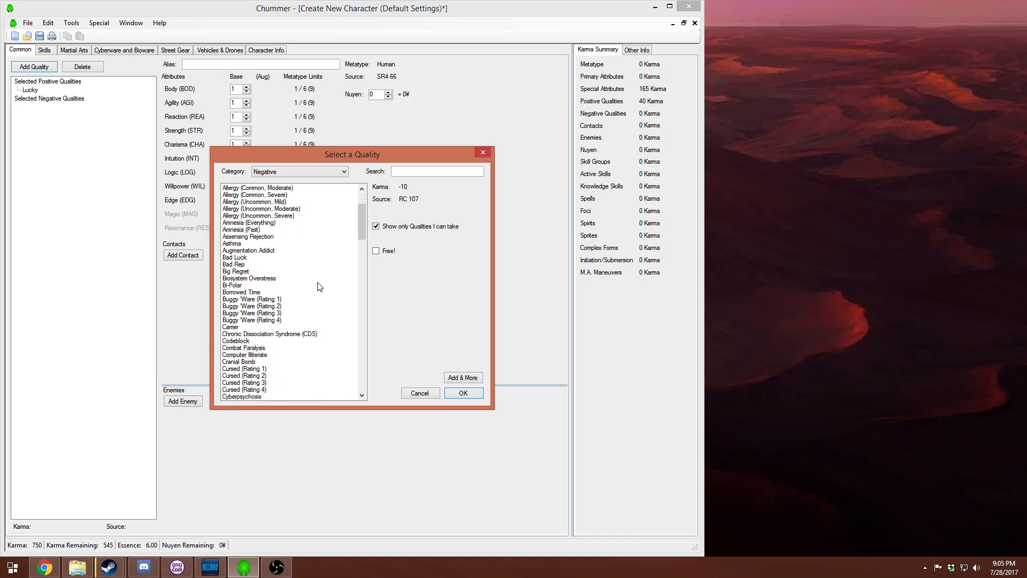
pyautogui.click(243, 272)
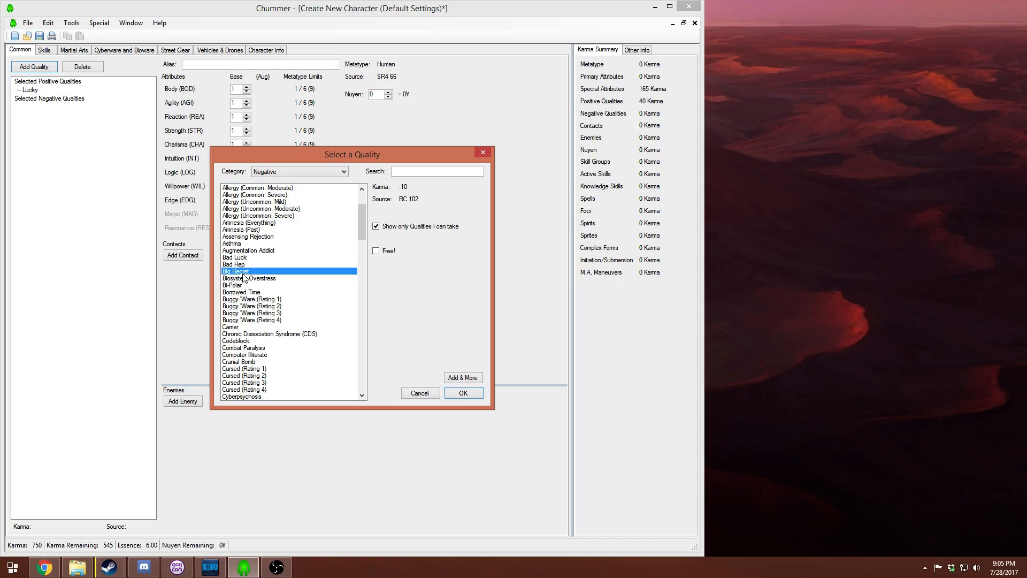
pyautogui.click(464, 393)
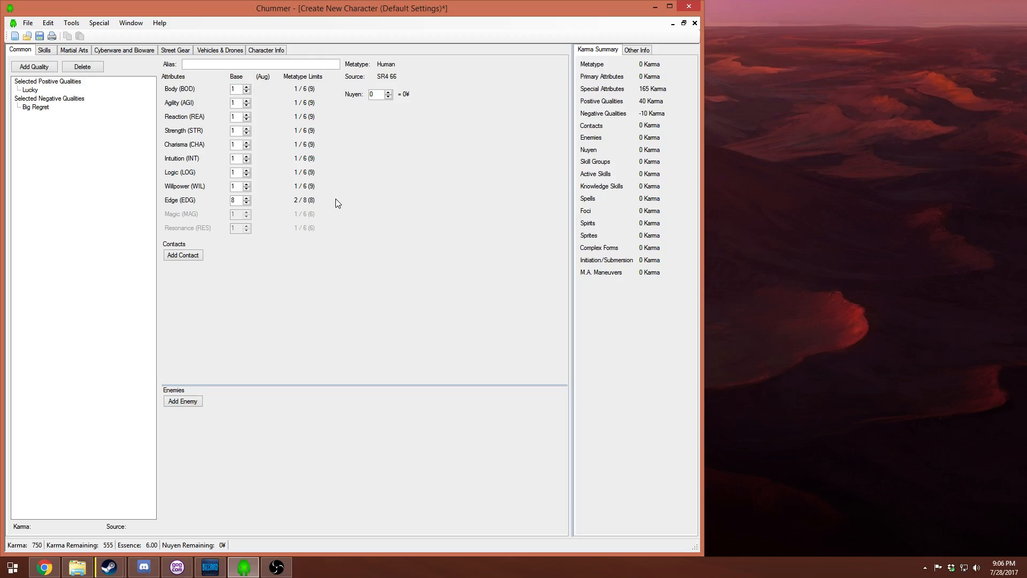
# - Try raising Agility to 6, Body to 5 and Reaction to 3, dismissing the attribute rule notices
pyautogui.click(247, 101)
pyautogui.click(247, 100)
pyautogui.click(247, 101)
pyautogui.click(247, 101)
pyautogui.click(247, 100)
pyautogui.click(247, 87)
pyautogui.click(247, 87)
pyautogui.click(247, 87)
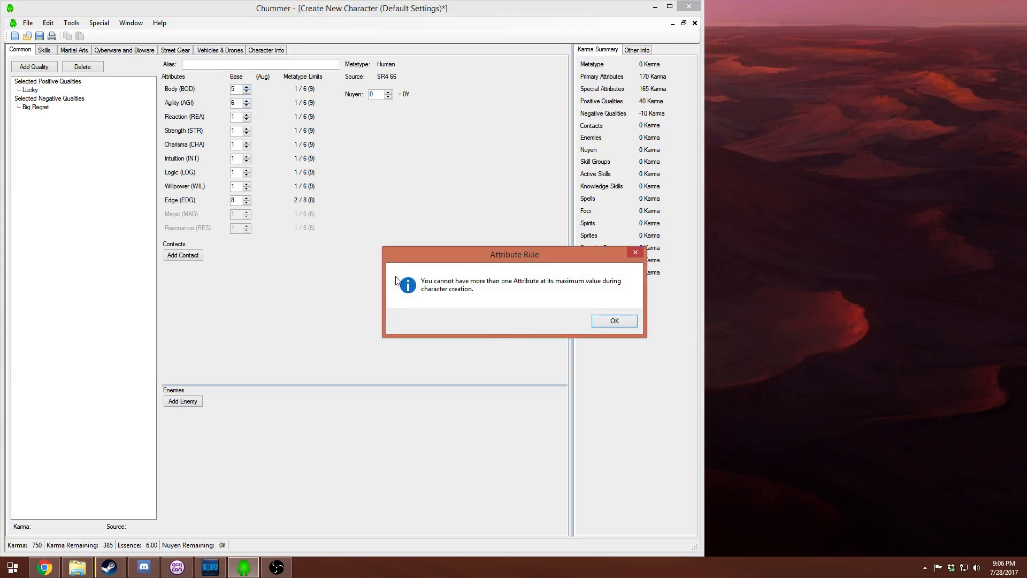
pyautogui.click(604, 324)
pyautogui.click(247, 115)
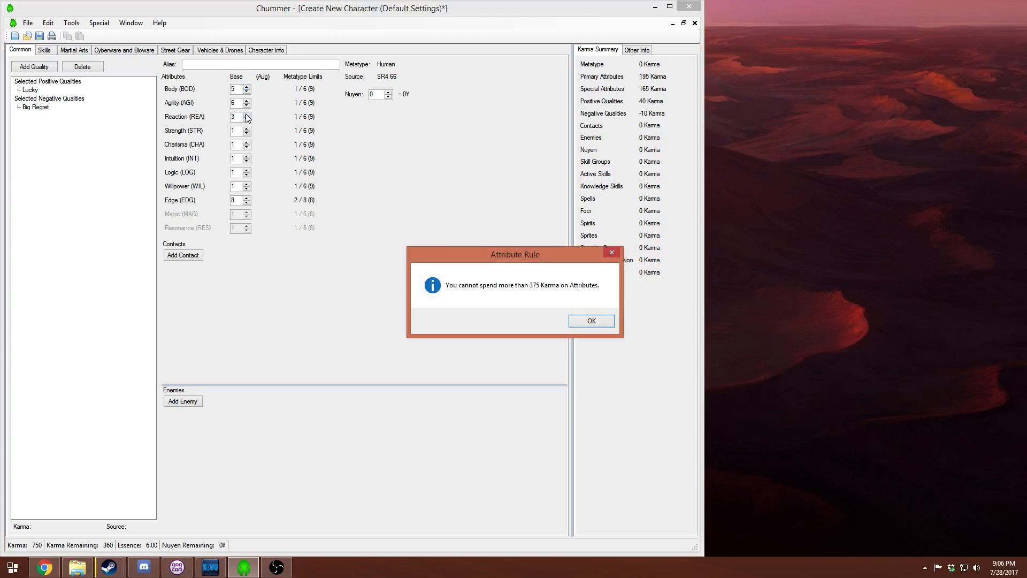
pyautogui.click(583, 323)
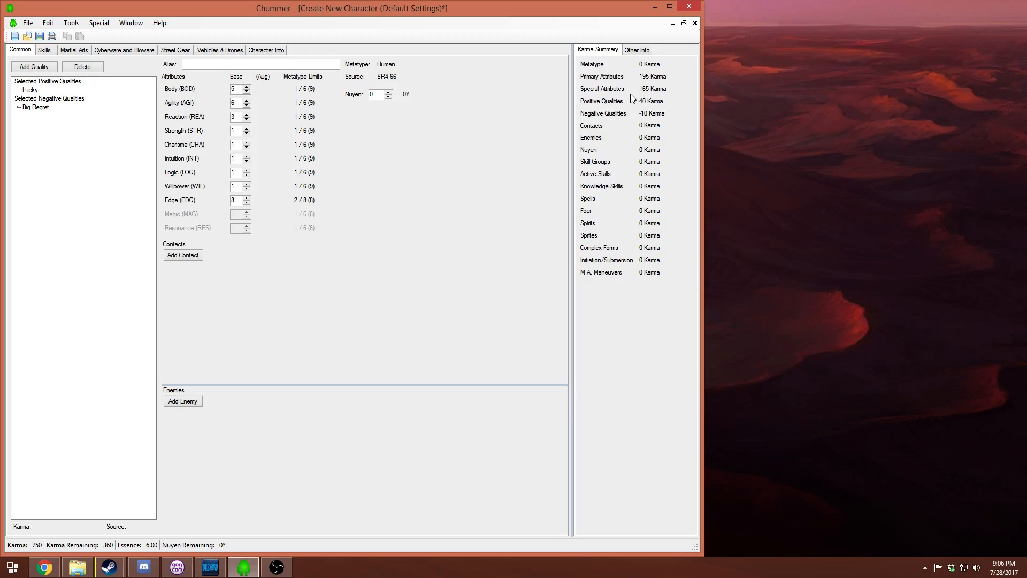
# - Lower Agility, Reaction and Body back to their minimum of 1
pyautogui.click(248, 106)
pyautogui.click(249, 106)
pyautogui.click(248, 106)
pyautogui.click(248, 105)
pyautogui.click(249, 106)
pyautogui.click(248, 119)
pyautogui.click(247, 120)
pyautogui.click(247, 91)
pyautogui.click(247, 91)
pyautogui.click(247, 91)
pyautogui.click(247, 91)
# - Set Body, Agility, Reaction, Strength, Charisma, Intuition and Willpower to 3, and Logic to 2
pyautogui.click(247, 89)
pyautogui.doubleClick(246, 87)
pyautogui.click(248, 101)
pyautogui.doubleClick(247, 114)
pyautogui.click(246, 129)
pyautogui.click(246, 128)
pyautogui.click(247, 143)
pyautogui.doubleClick(246, 170)
pyautogui.doubleClick(246, 185)
pyautogui.click(247, 175)
# - Look over the active skills list and its filter options without choosing one
pyautogui.click(42, 52)
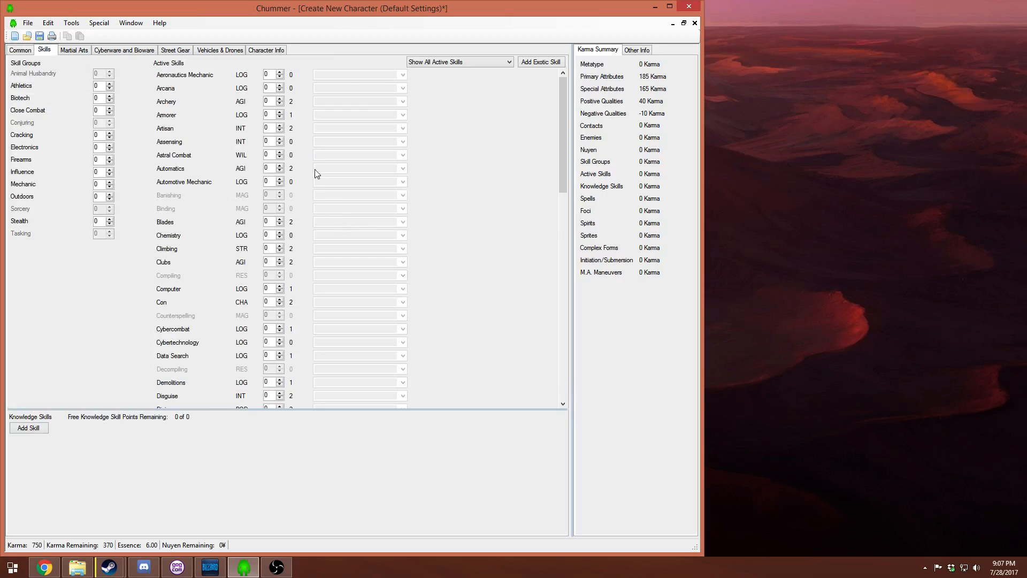
pyautogui.click(442, 64)
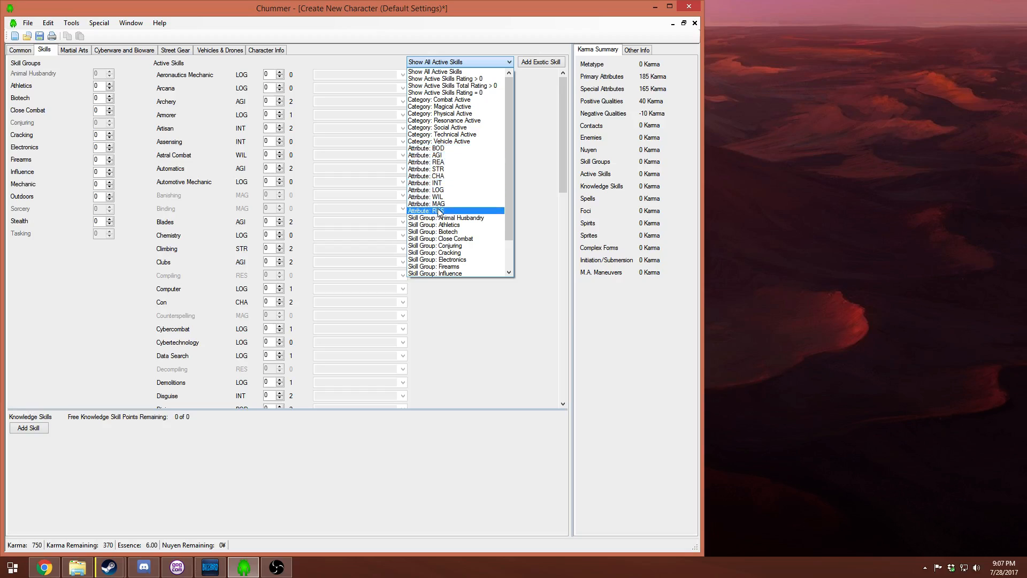
pyautogui.click(459, 363)
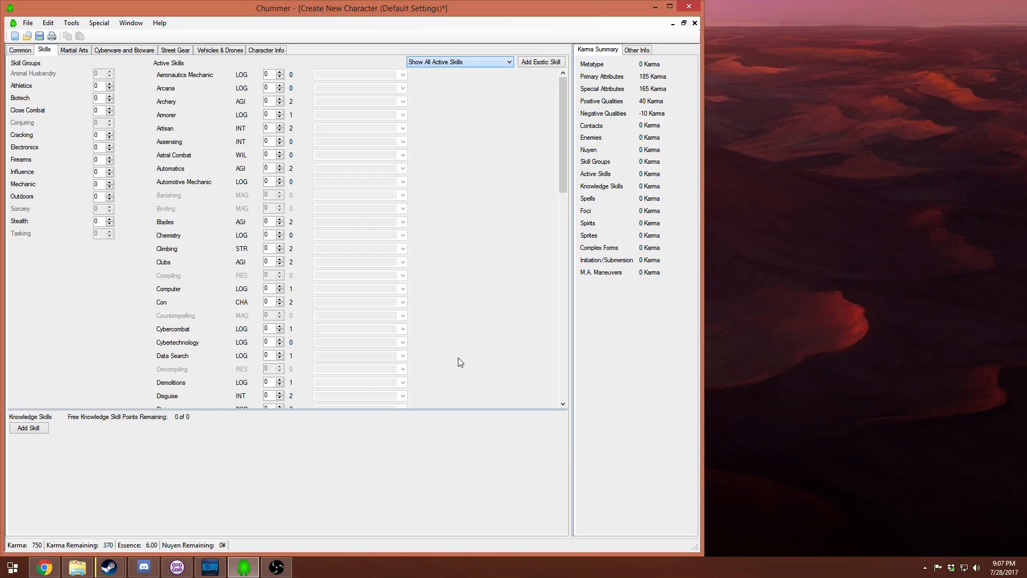
# - Raise Agility to 4, dismissing the attribute rule notice, and lower Reaction and Strength to 1
pyautogui.click(24, 52)
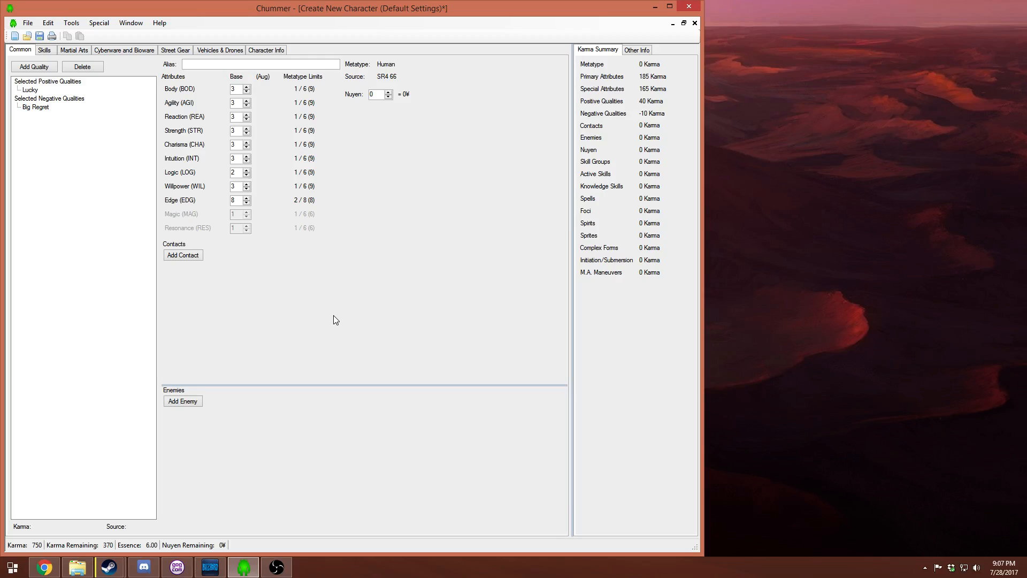
pyautogui.click(247, 100)
pyautogui.click(246, 100)
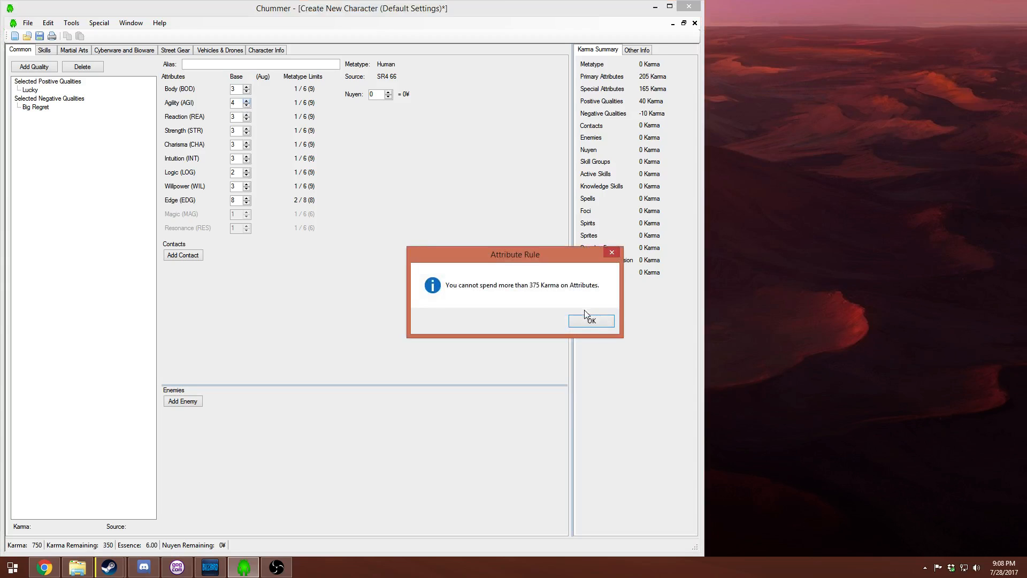
pyautogui.click(591, 320)
pyautogui.click(247, 119)
pyautogui.click(246, 119)
pyautogui.click(246, 133)
pyautogui.click(247, 133)
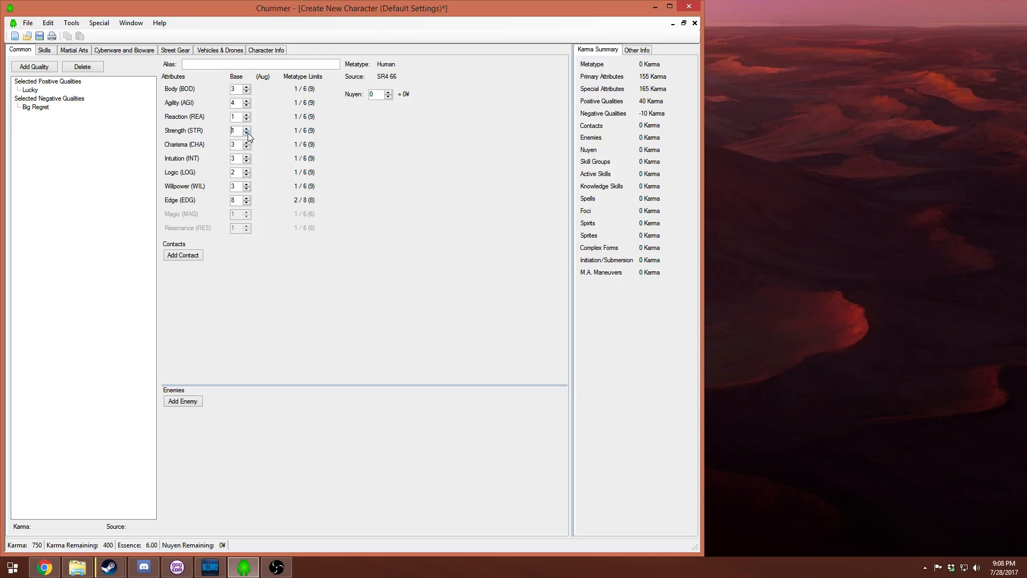
# - Lower Charisma, Intuition, Logic and Willpower to their minimum of 1
pyautogui.click(247, 146)
pyautogui.click(247, 147)
pyautogui.click(246, 161)
pyautogui.click(247, 161)
pyautogui.click(247, 175)
pyautogui.click(247, 188)
pyautogui.click(247, 188)
# - Set Agility to 6, Reaction, Strength and Intuition to 3, and Willpower to 2, then try raising Logic and dismiss the rule notice
pyautogui.click(246, 100)
pyautogui.doubleClick(247, 156)
pyautogui.doubleClick(248, 130)
pyautogui.click(246, 183)
pyautogui.click(245, 170)
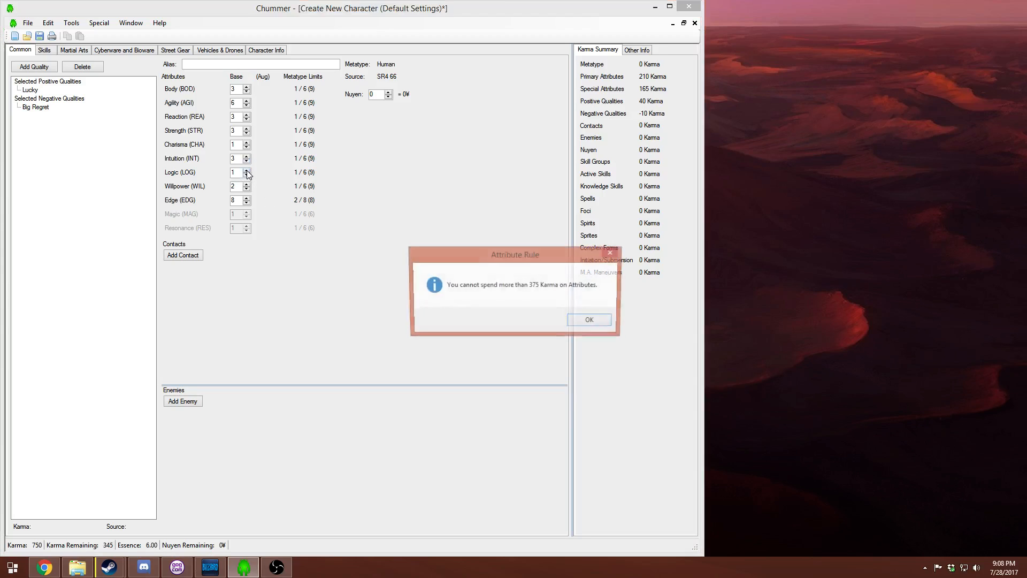
pyautogui.click(594, 317)
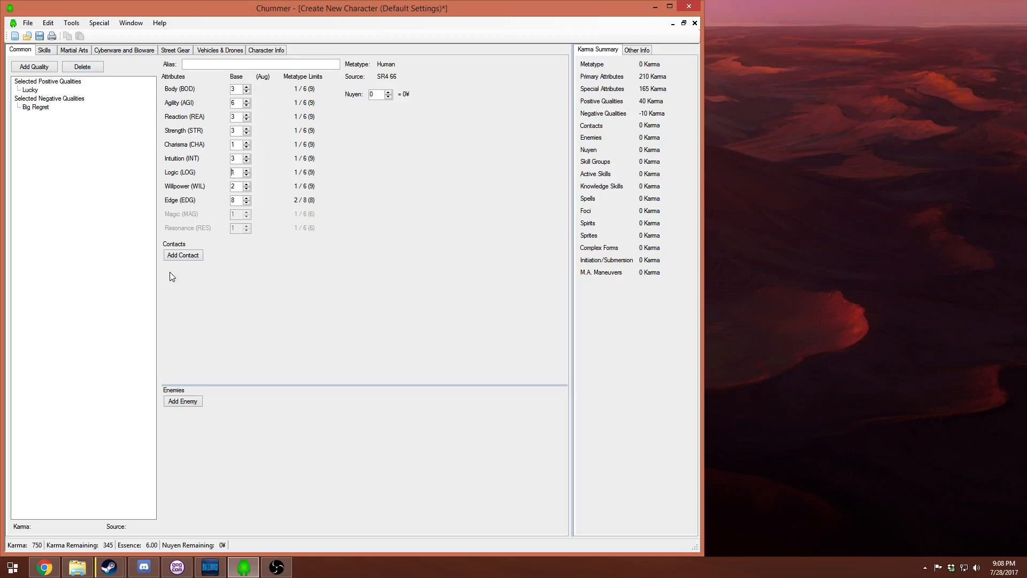
# - Spend 100 Karma on Nuyen in the character's common settings
pyautogui.click(51, 50)
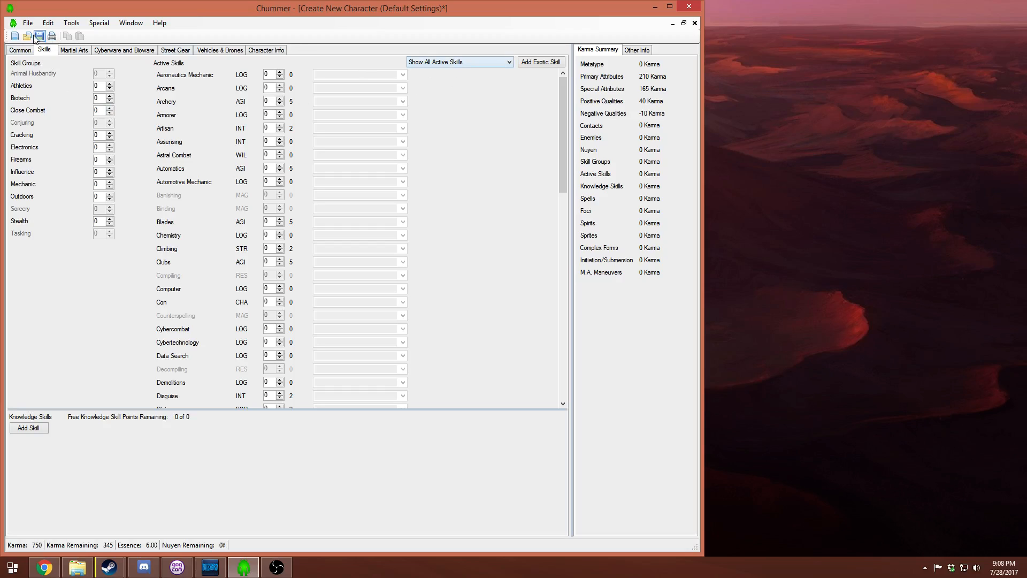
pyautogui.click(22, 50)
pyautogui.click(389, 92)
pyautogui.click(388, 92)
pyautogui.click(389, 92)
pyautogui.click(389, 92)
pyautogui.moveTo(388, 93); pyautogui.dragTo(388, 93)
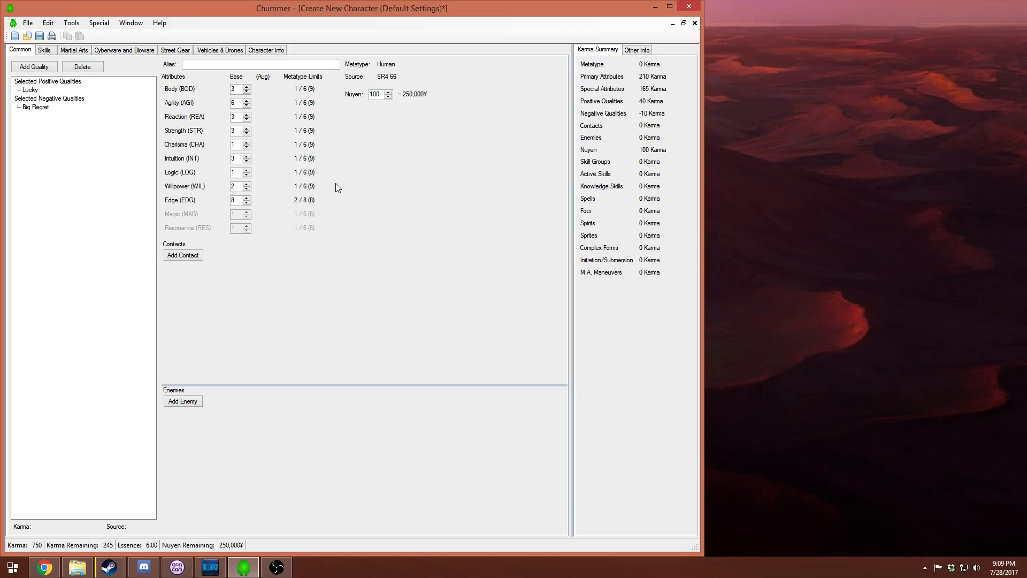
# - Filter the active skills by the BOD attribute, and switch the filter to the AGI attribute
pyautogui.click(43, 51)
pyautogui.click(483, 63)
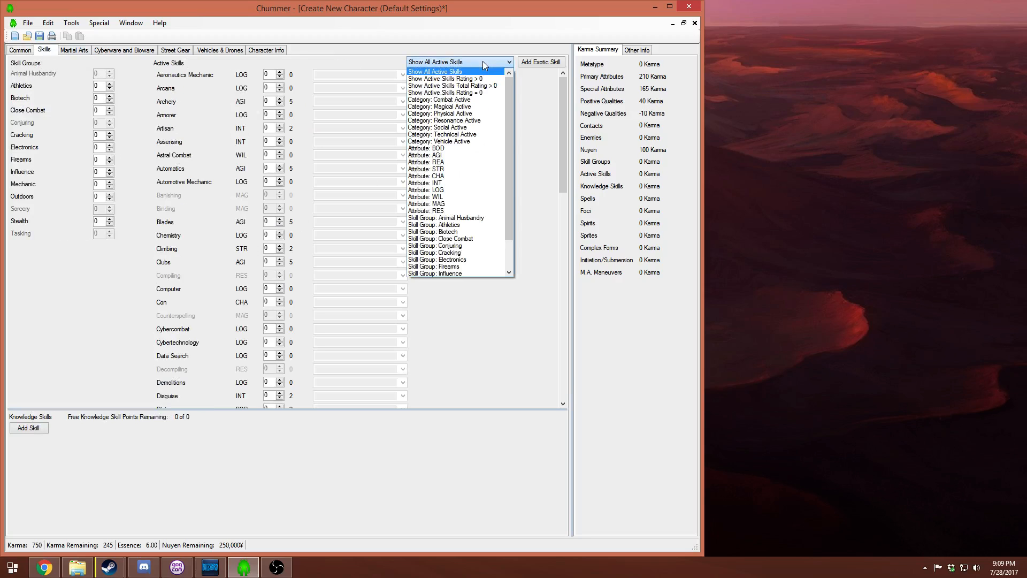
pyautogui.click(464, 149)
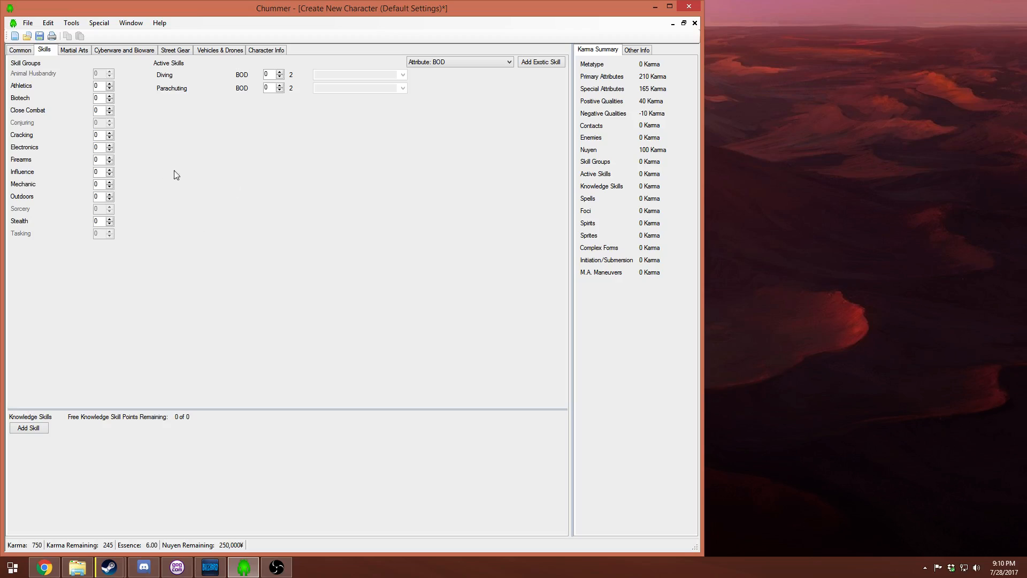
pyautogui.click(412, 64)
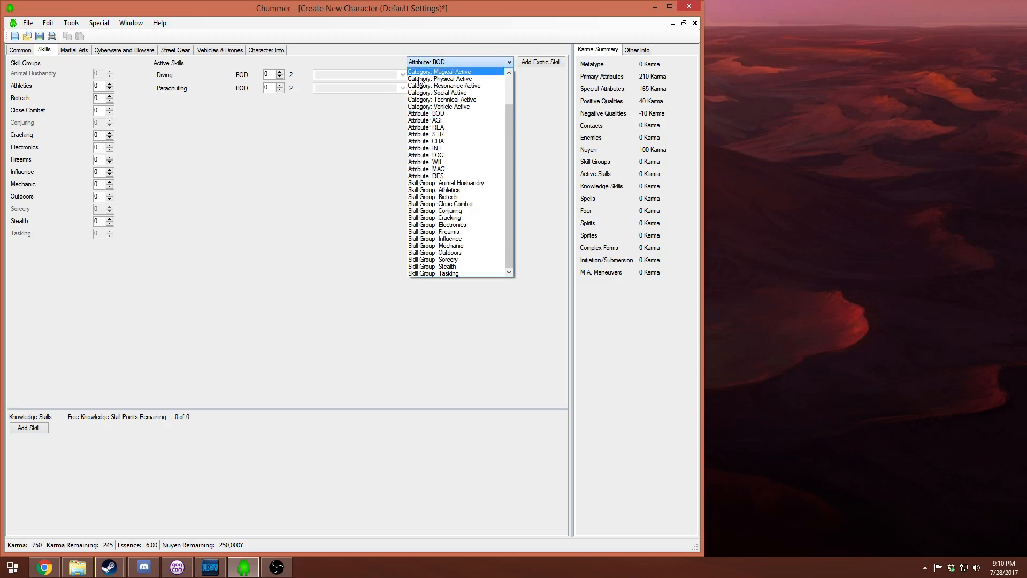
pyautogui.click(439, 121)
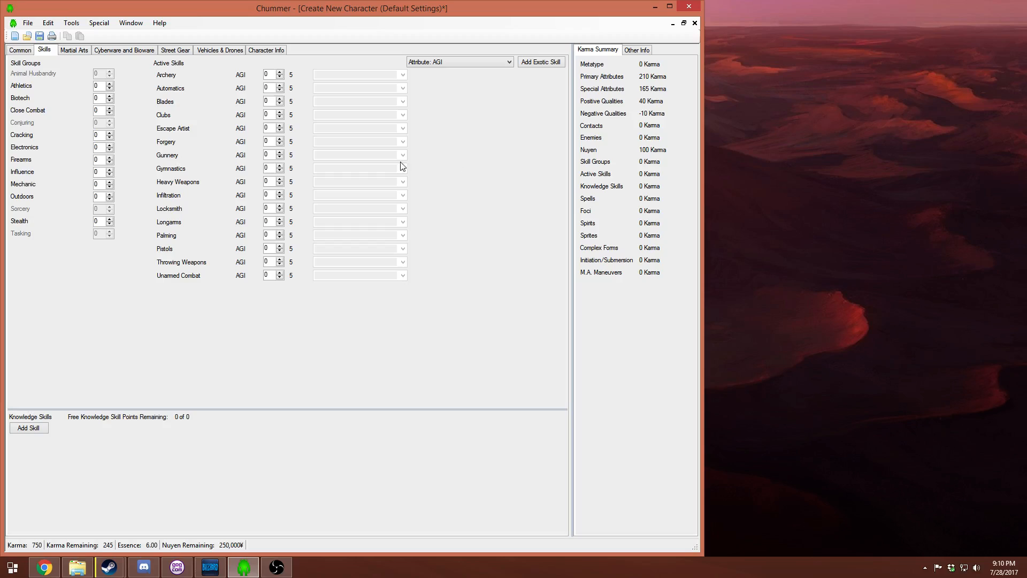
# - Try a rating of 4 in Automatics and 3 in Blades
pyautogui.click(279, 86)
pyautogui.click(279, 86)
pyautogui.click(278, 86)
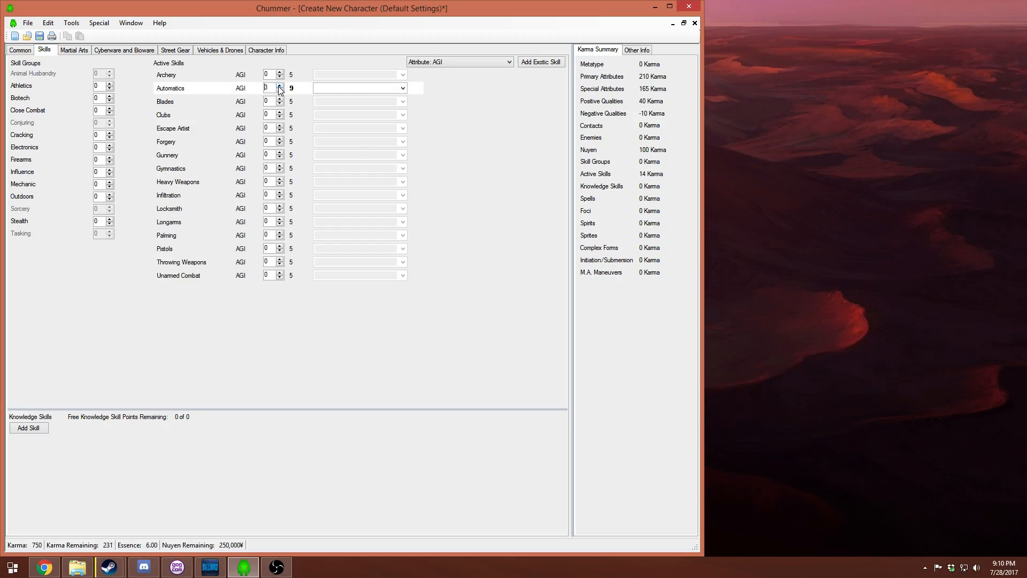
pyautogui.click(279, 86)
pyautogui.click(280, 100)
pyautogui.click(280, 100)
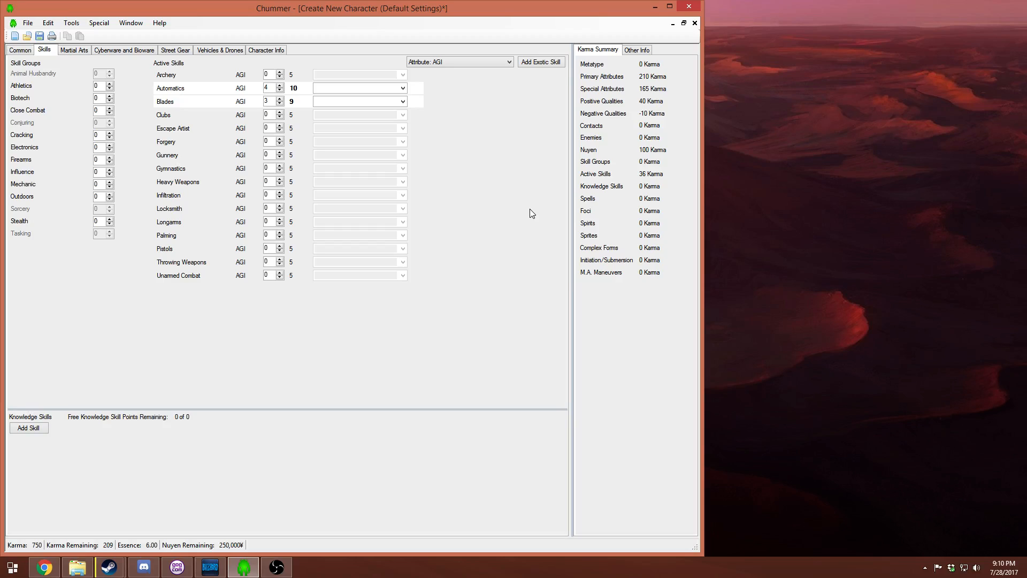
# - Lower the Automatics and Blades ratings back to 0
pyautogui.click(279, 90)
pyautogui.click(280, 85)
pyautogui.click(280, 91)
pyautogui.click(279, 91)
pyautogui.click(279, 90)
pyautogui.click(279, 91)
pyautogui.click(280, 104)
pyautogui.click(280, 104)
pyautogui.click(279, 104)
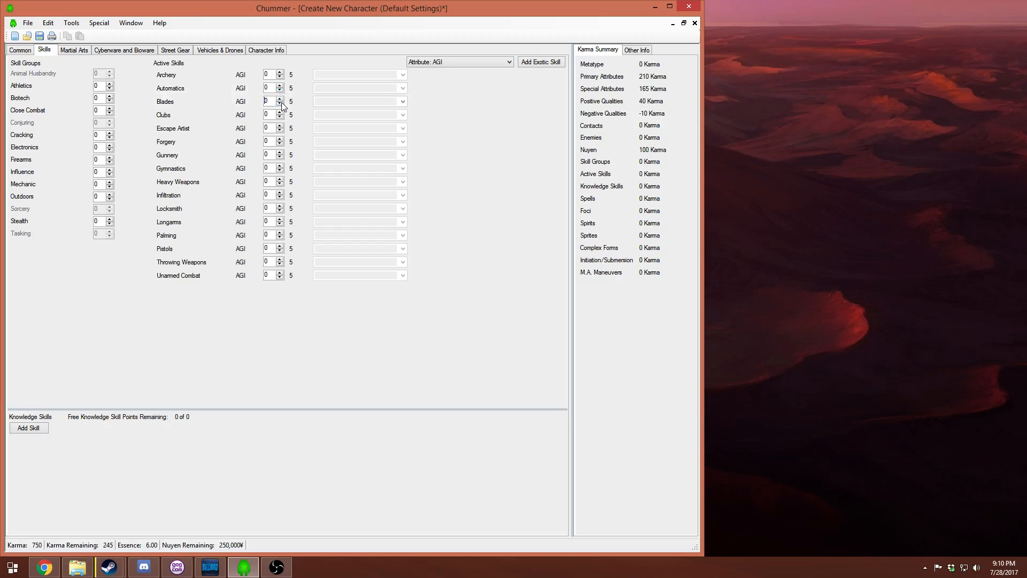
# - Try low ratings in Blades and Automatics to compare their Karma cost, and return both to 0
pyautogui.click(279, 99)
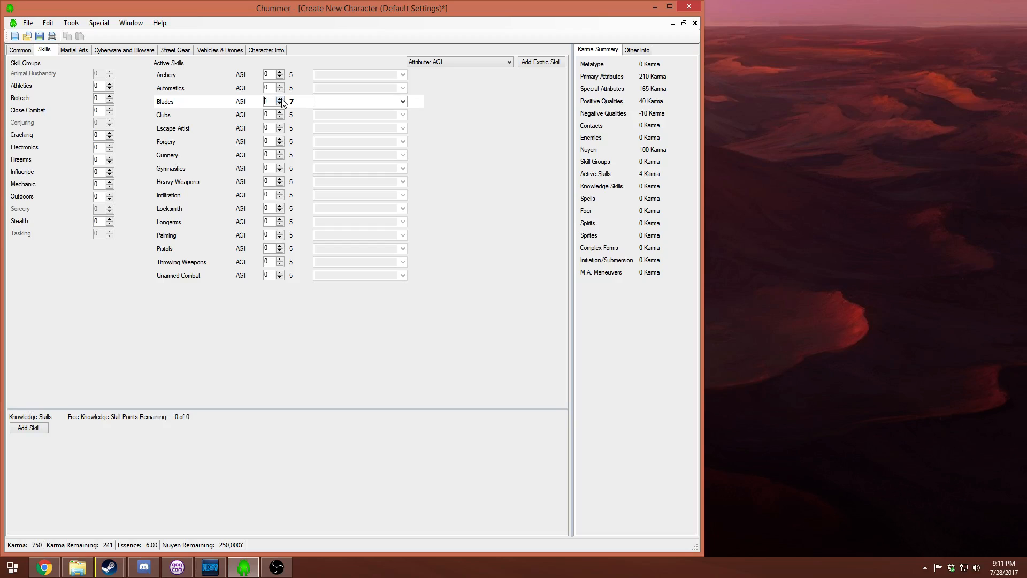
pyautogui.click(282, 99)
pyautogui.click(280, 104)
pyautogui.click(281, 105)
pyautogui.click(281, 104)
pyautogui.click(280, 100)
pyautogui.click(280, 85)
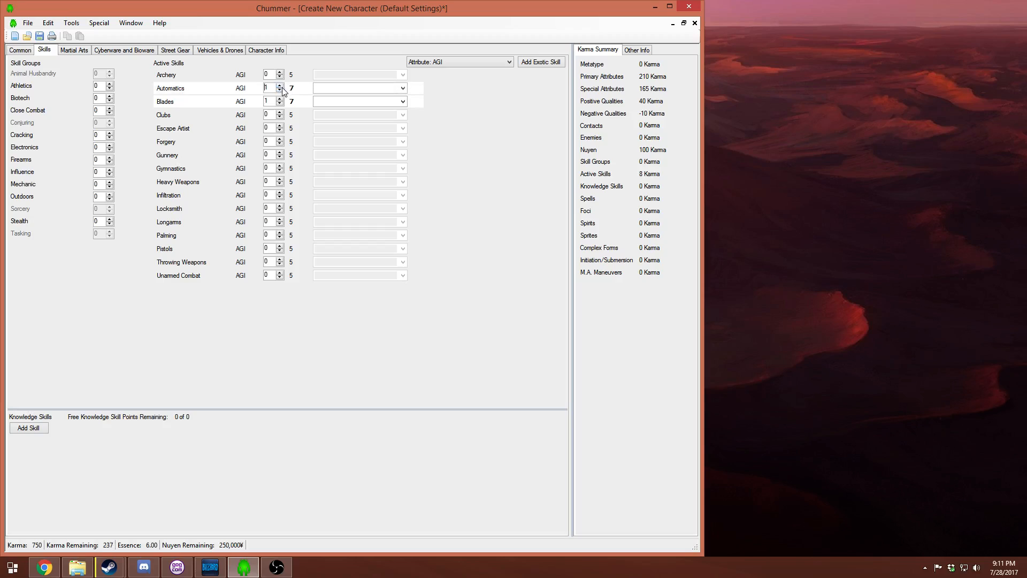
pyautogui.click(281, 104)
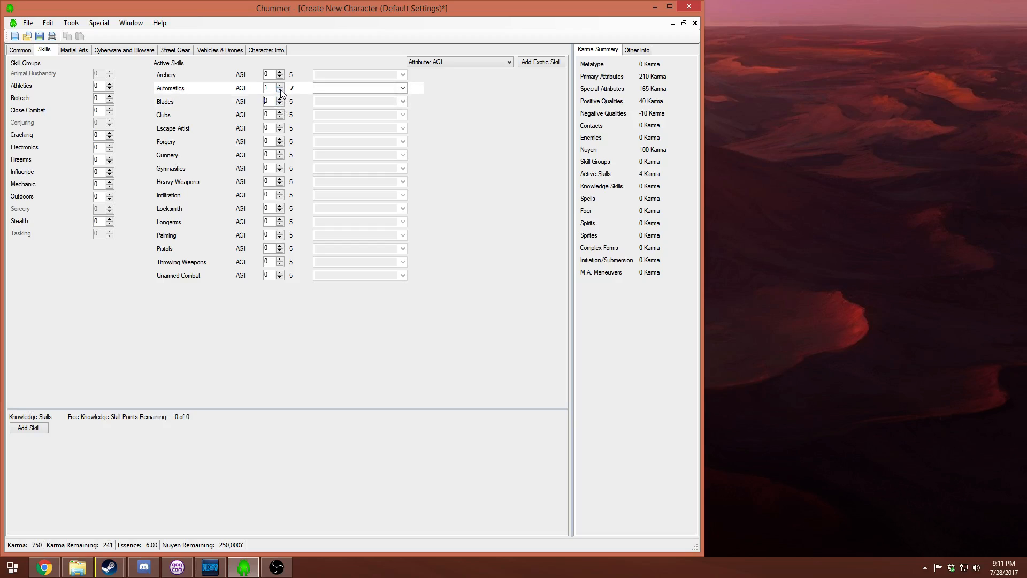
pyautogui.click(281, 90)
pyautogui.click(280, 86)
pyautogui.click(279, 91)
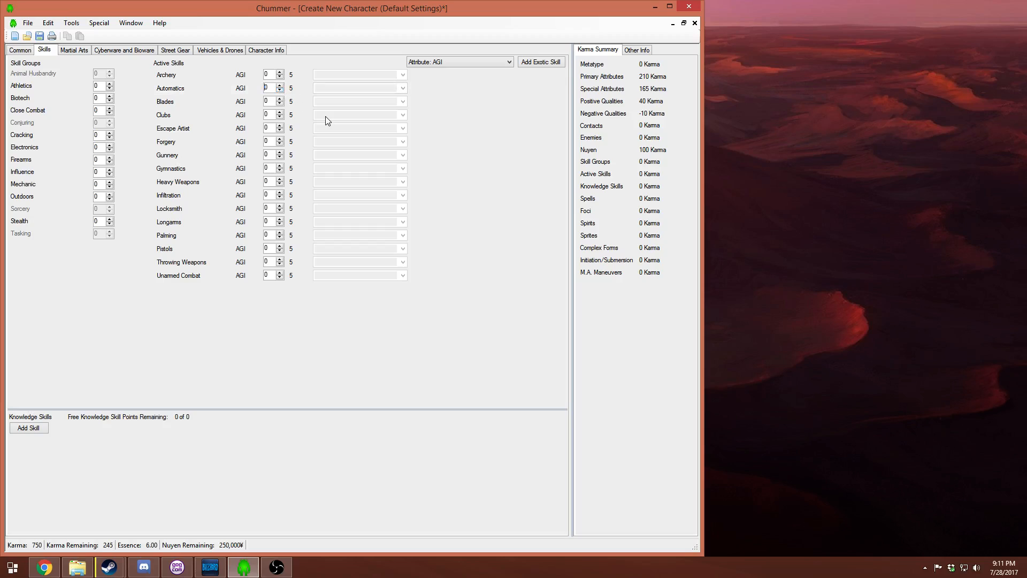
# - Set the Automatics skill rating to 6
pyautogui.click(279, 85)
pyautogui.click(279, 85)
pyautogui.click(279, 85)
pyautogui.click(279, 86)
pyautogui.click(280, 85)
pyautogui.click(279, 85)
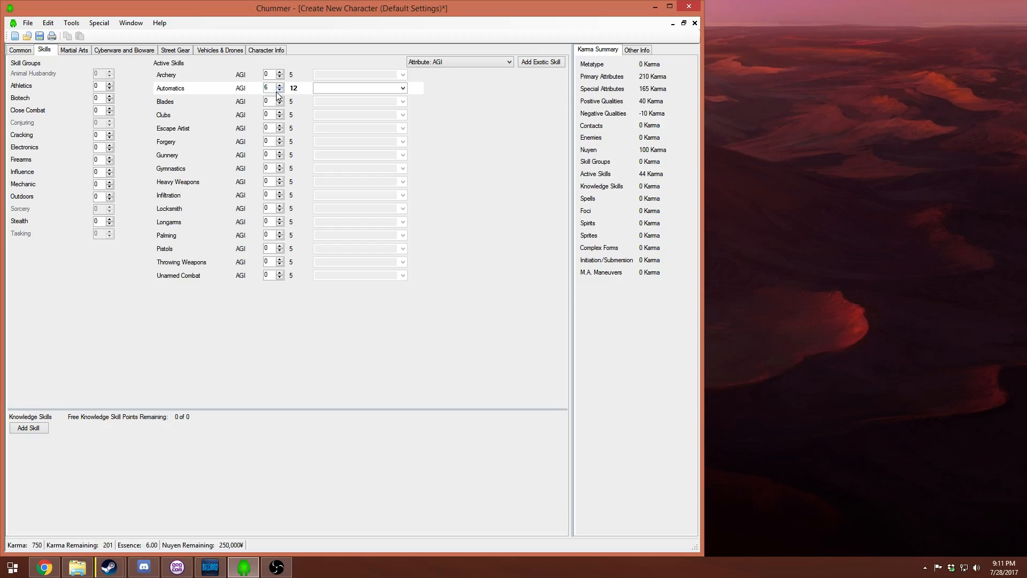
# - Try ratings of 4 in both Blades and Clubs
pyautogui.click(279, 98)
pyautogui.click(279, 98)
pyautogui.click(280, 99)
pyautogui.click(280, 98)
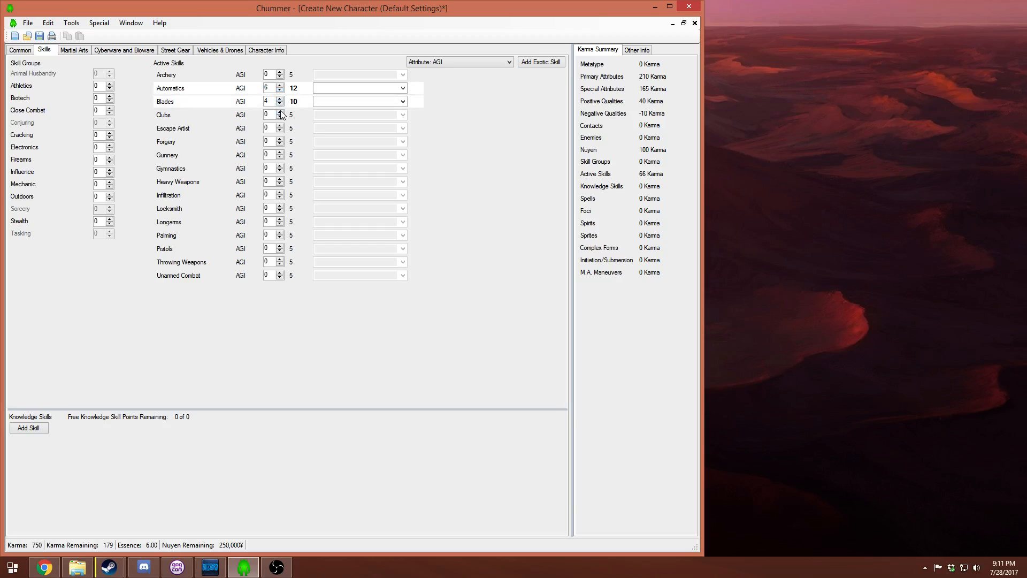
pyautogui.click(280, 112)
pyautogui.click(280, 111)
pyautogui.click(280, 111)
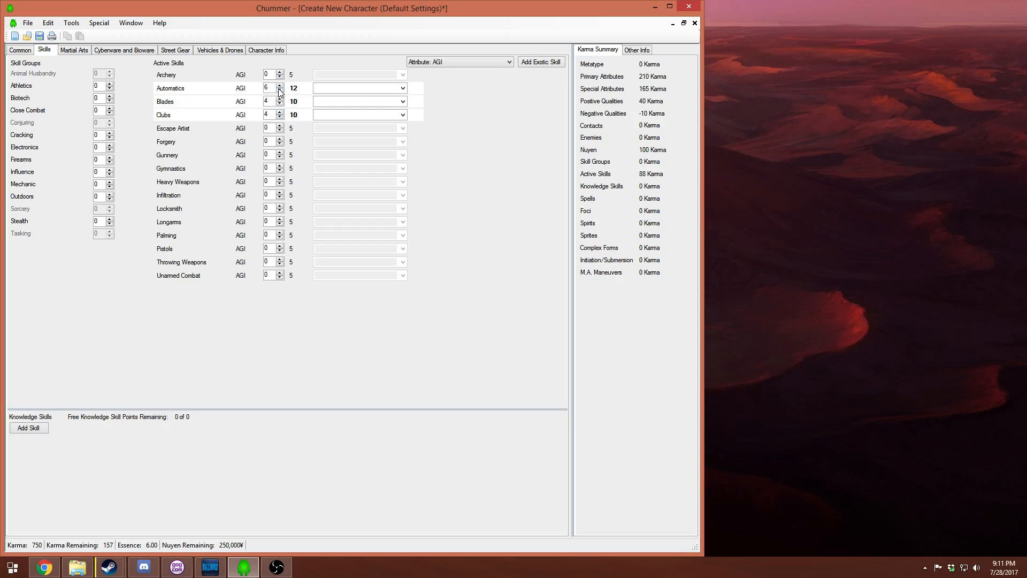
# - Reduce Automatics to 5, and lower Blades and Clubs to 0
pyautogui.click(280, 98)
pyautogui.click(280, 118)
pyautogui.click(281, 117)
pyautogui.click(280, 117)
pyautogui.click(280, 104)
pyautogui.click(279, 104)
pyautogui.click(280, 104)
pyautogui.click(280, 104)
pyautogui.click(280, 105)
pyautogui.click(280, 117)
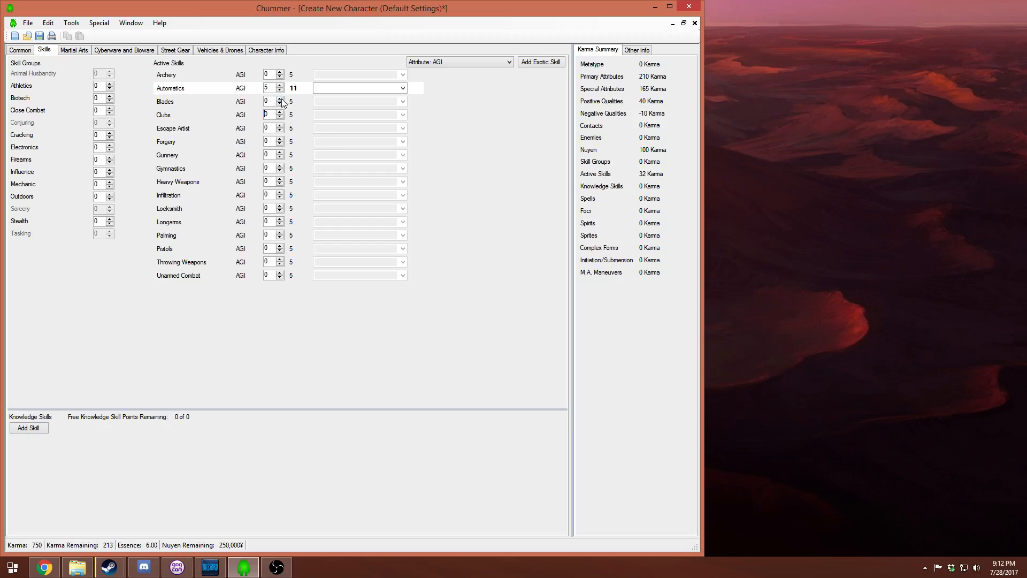
# - Set Blades to 3 and Gymnastics to 2, and view the Gymnastics specializations without choosing one
pyautogui.click(280, 99)
pyautogui.click(280, 99)
pyautogui.click(280, 99)
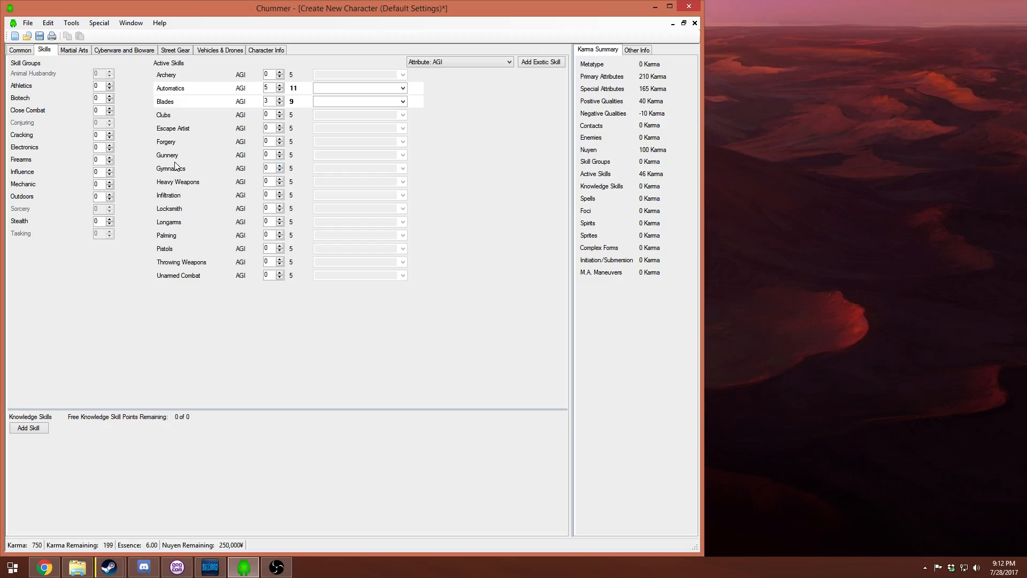
pyautogui.click(279, 165)
pyautogui.click(280, 165)
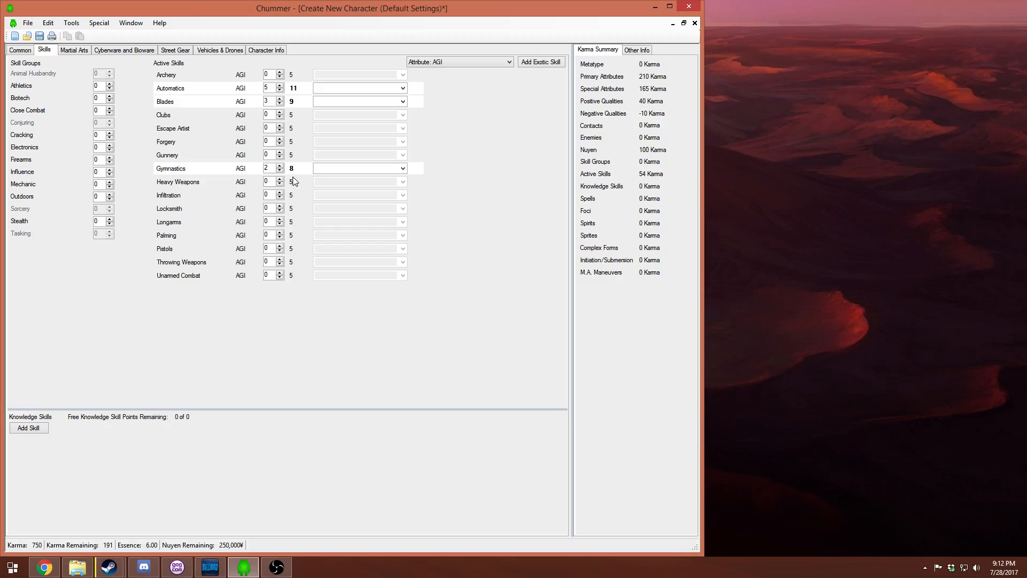
pyautogui.click(403, 168)
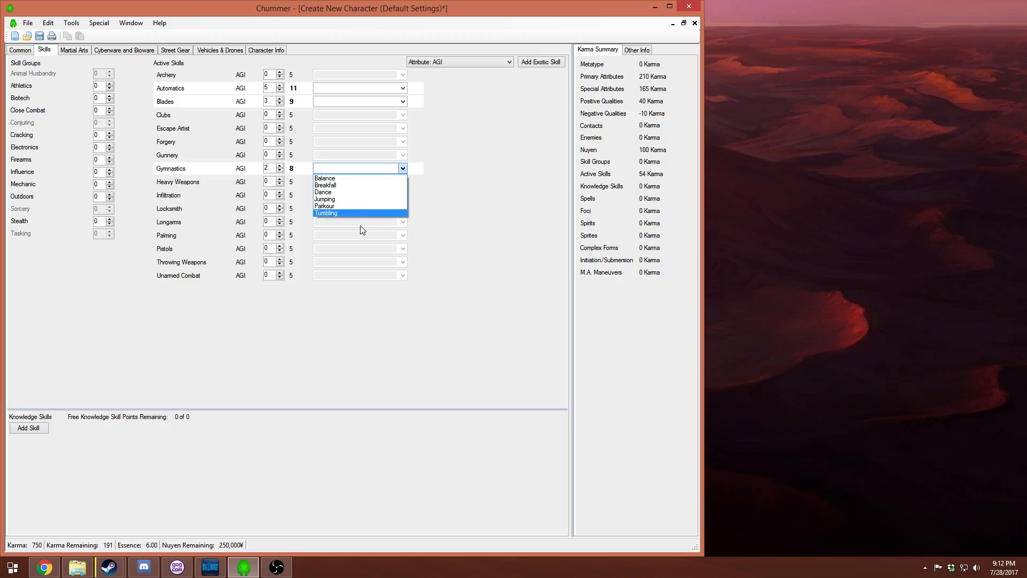
pyautogui.click(449, 205)
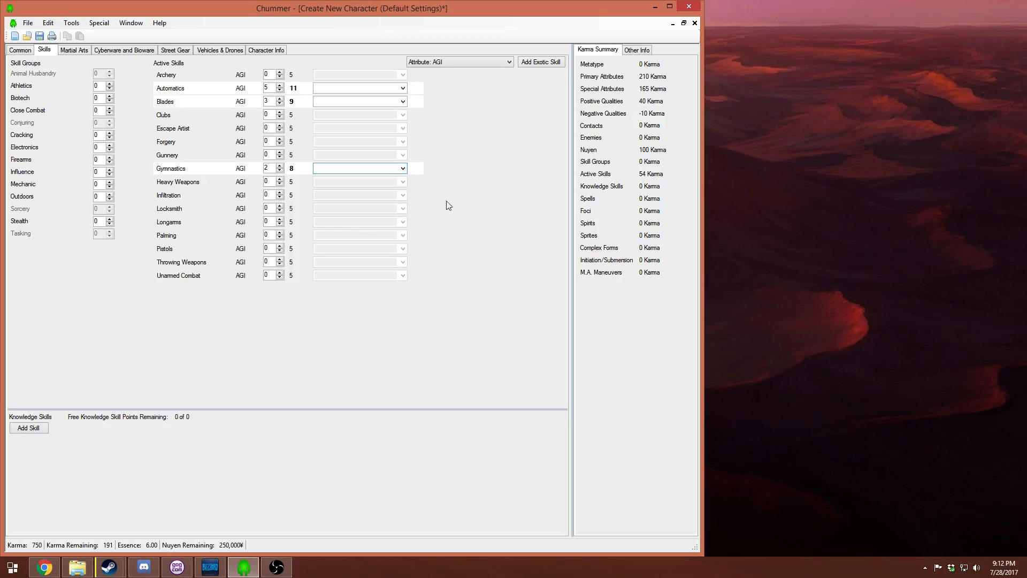
# - Set Escape Artist to 1 and Heavy Weapons to 3
pyautogui.click(279, 126)
pyautogui.click(279, 126)
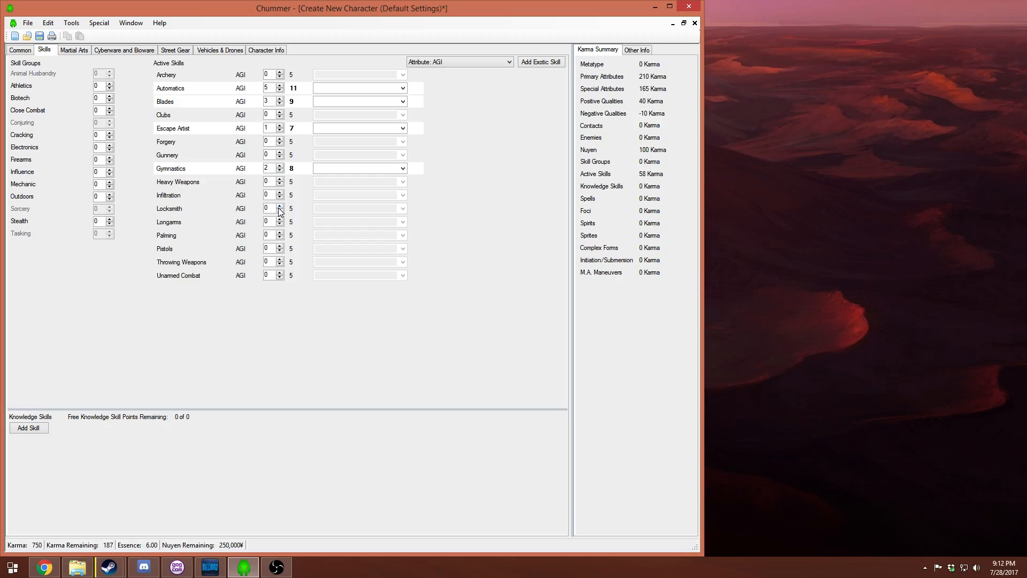
pyautogui.click(279, 179)
pyautogui.click(279, 180)
pyautogui.click(279, 179)
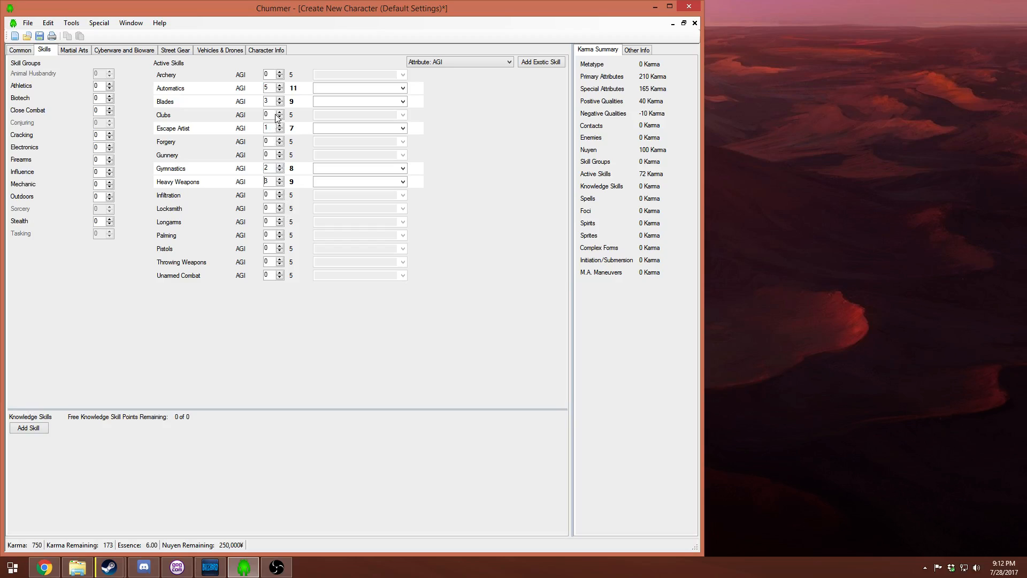
# - Set Longarms and Pistols to 3, and Unarmed Combat to 2
pyautogui.click(279, 220)
pyautogui.click(279, 219)
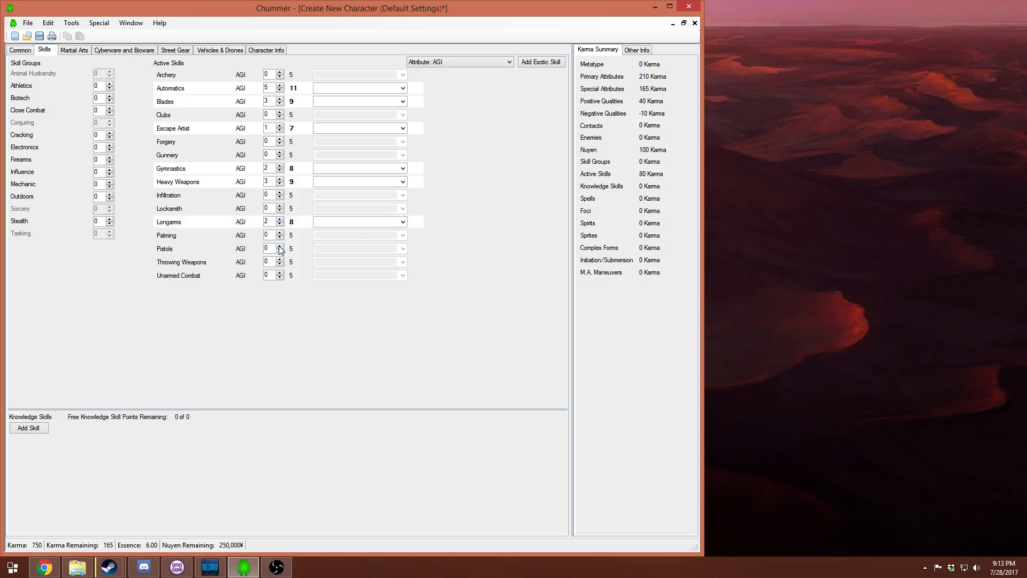
pyautogui.click(279, 220)
pyautogui.click(279, 246)
pyautogui.click(279, 246)
pyautogui.click(280, 246)
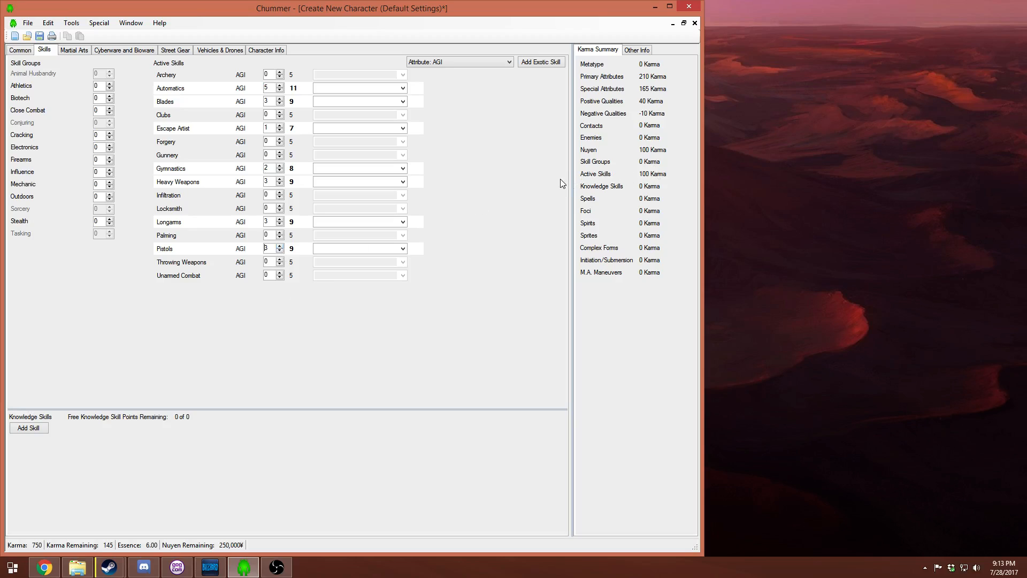
pyautogui.click(279, 273)
pyautogui.click(279, 273)
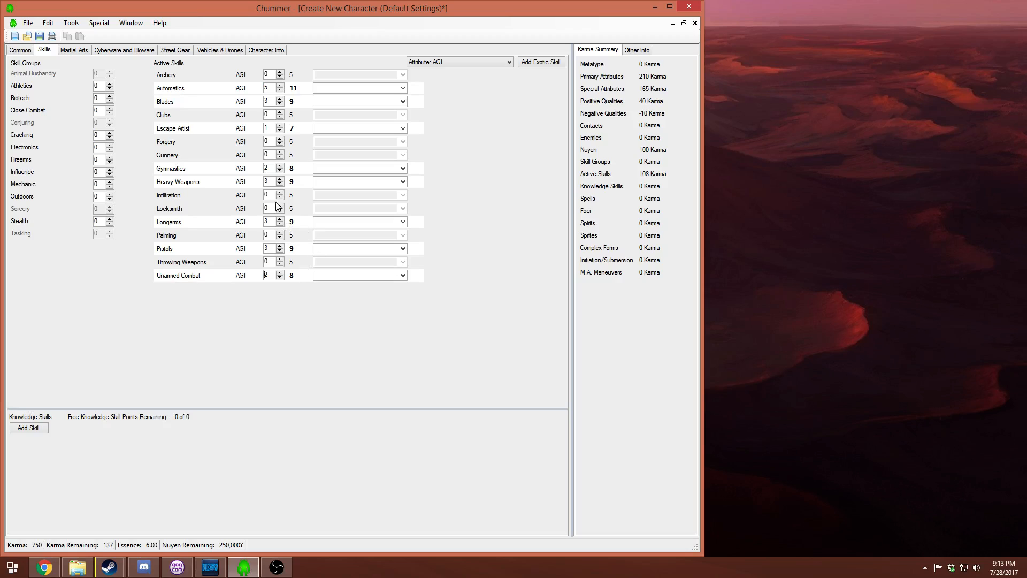
# - Among the Reaction-linked active skills, raise Dodge to 5
pyautogui.click(437, 62)
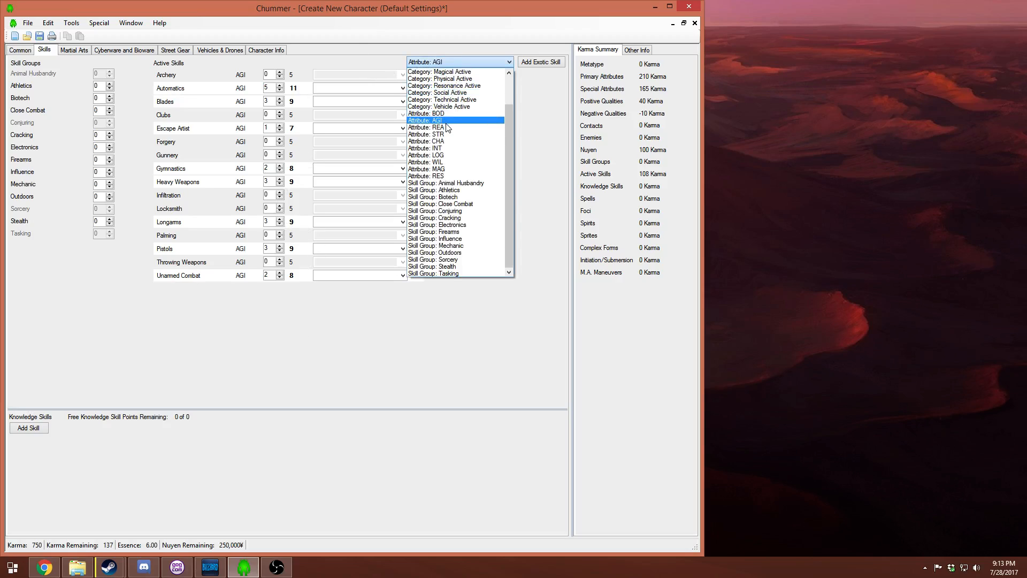
pyautogui.click(436, 134)
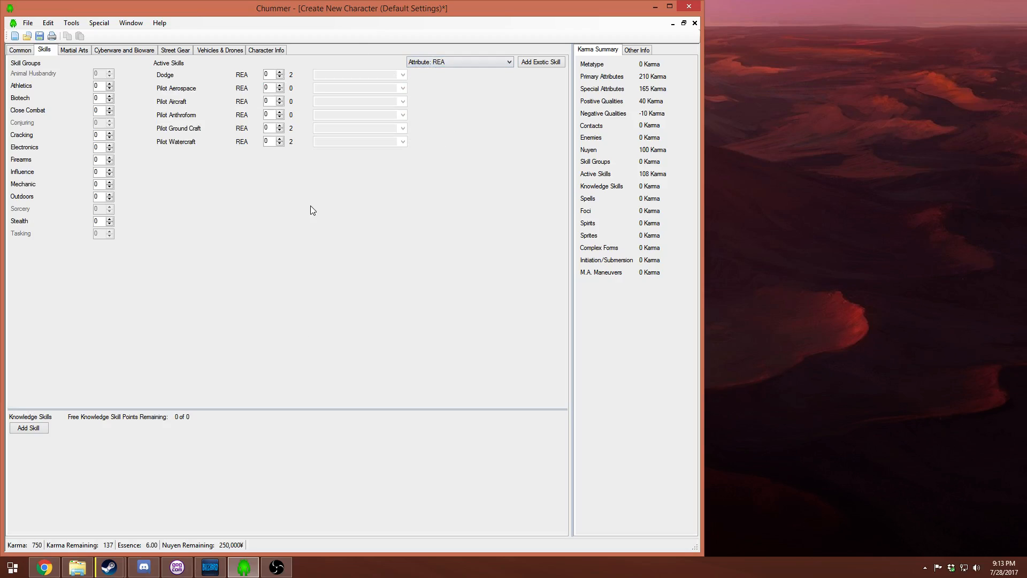
pyautogui.click(279, 72)
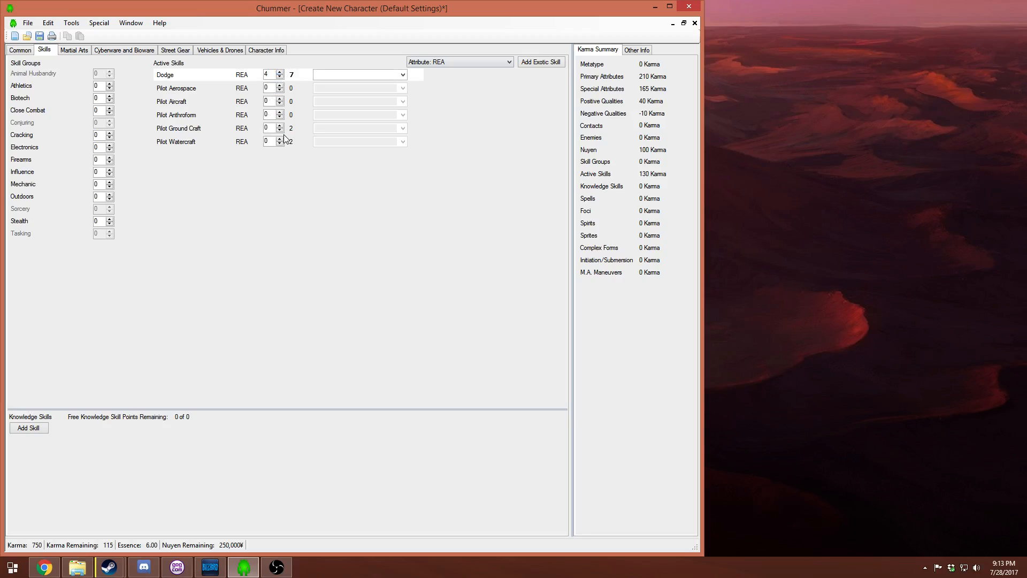
pyautogui.click(279, 72)
# - Among the Strength-linked active skills, set Running to 2 and Swimming to 1
pyautogui.click(431, 62)
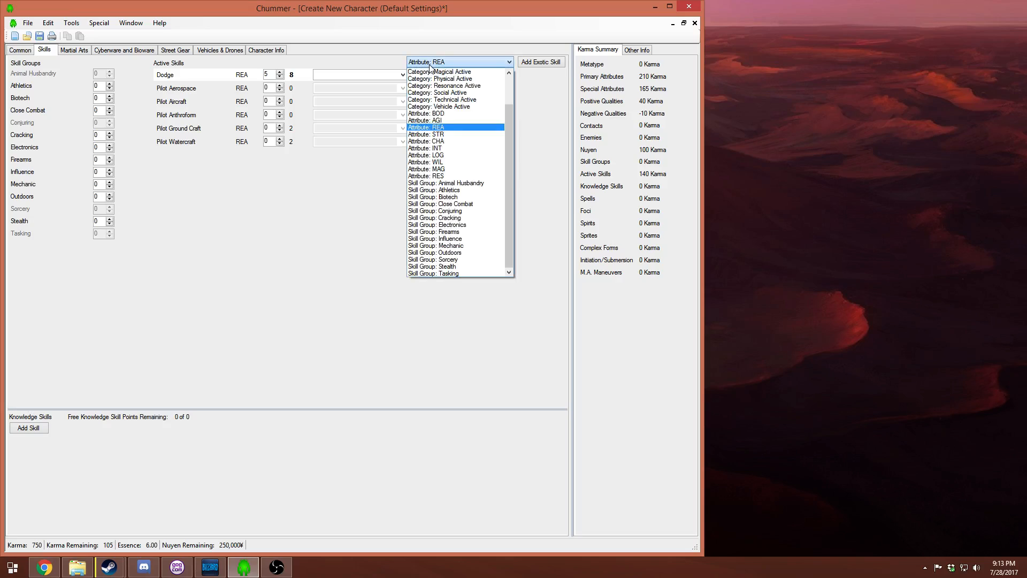
pyautogui.click(445, 135)
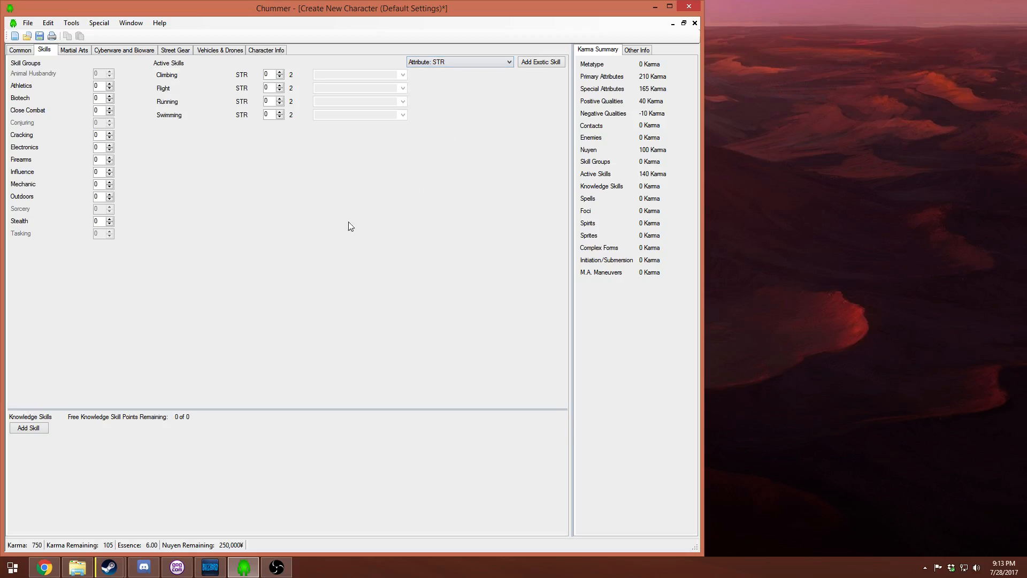
pyautogui.click(280, 99)
pyautogui.click(280, 99)
pyautogui.click(426, 63)
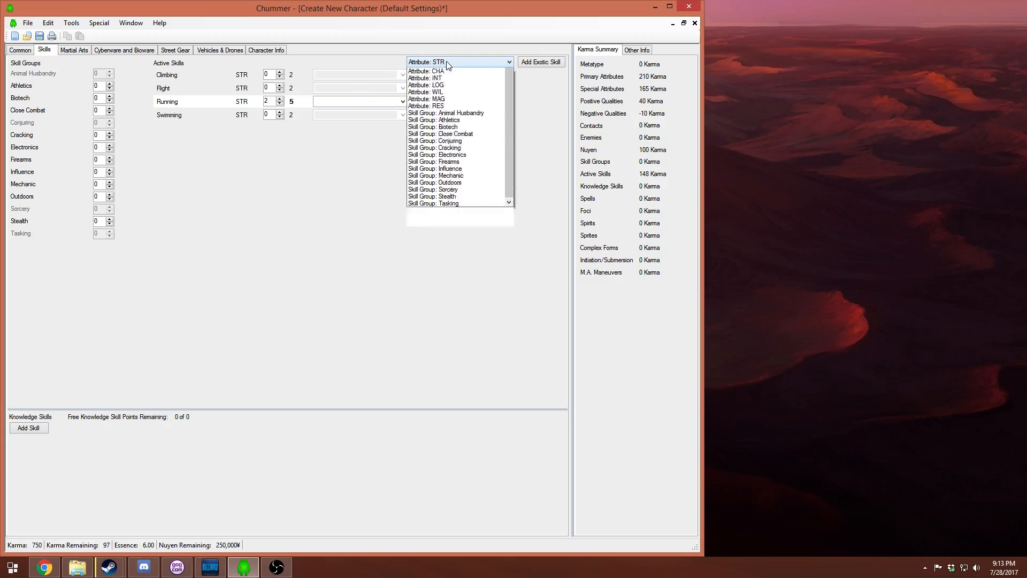
pyautogui.click(315, 206)
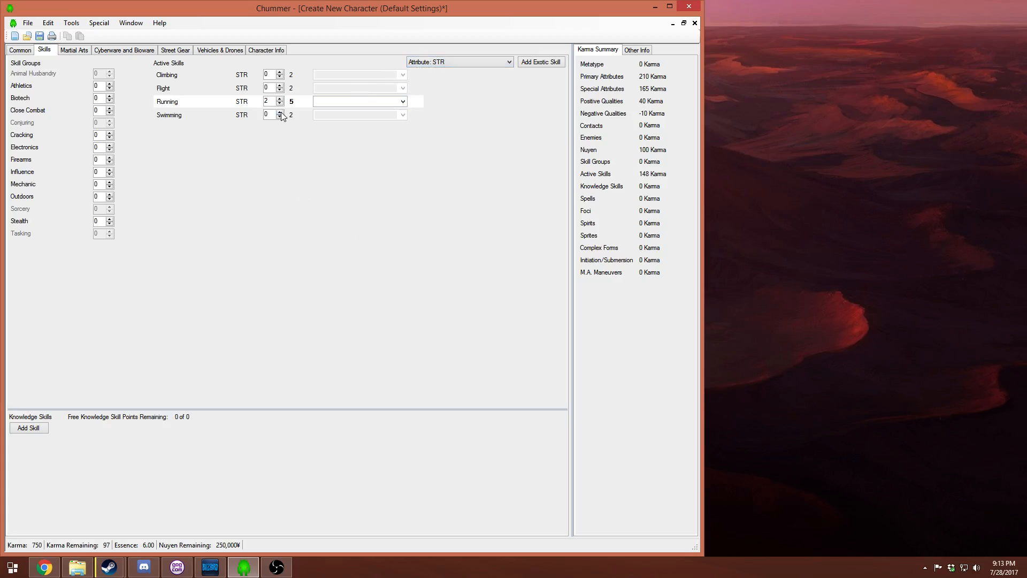
pyautogui.click(280, 112)
# - Among the Charisma-linked active skills, set Leadership, Negotiation and Con to 1 each
pyautogui.click(447, 63)
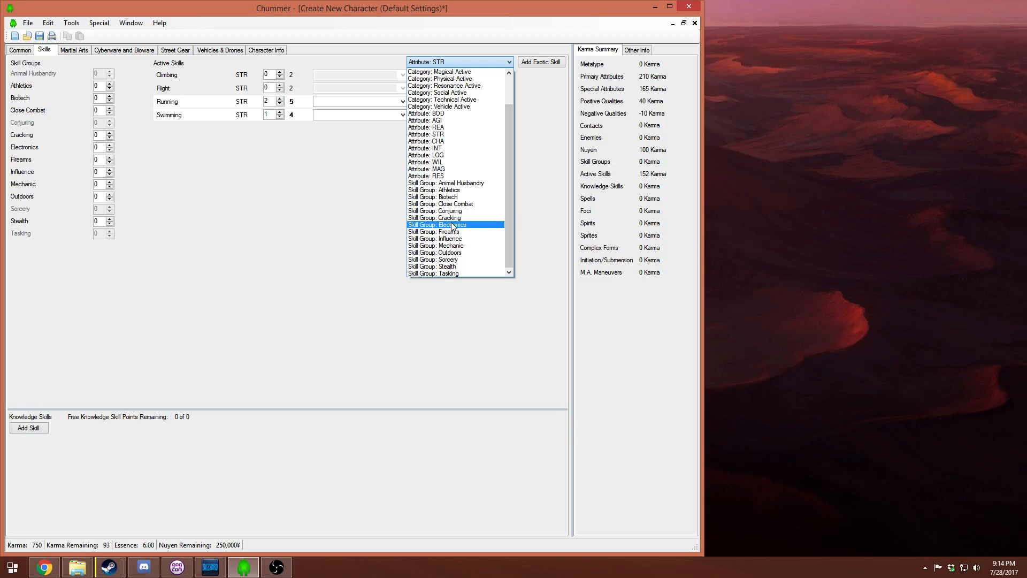
pyautogui.click(458, 141)
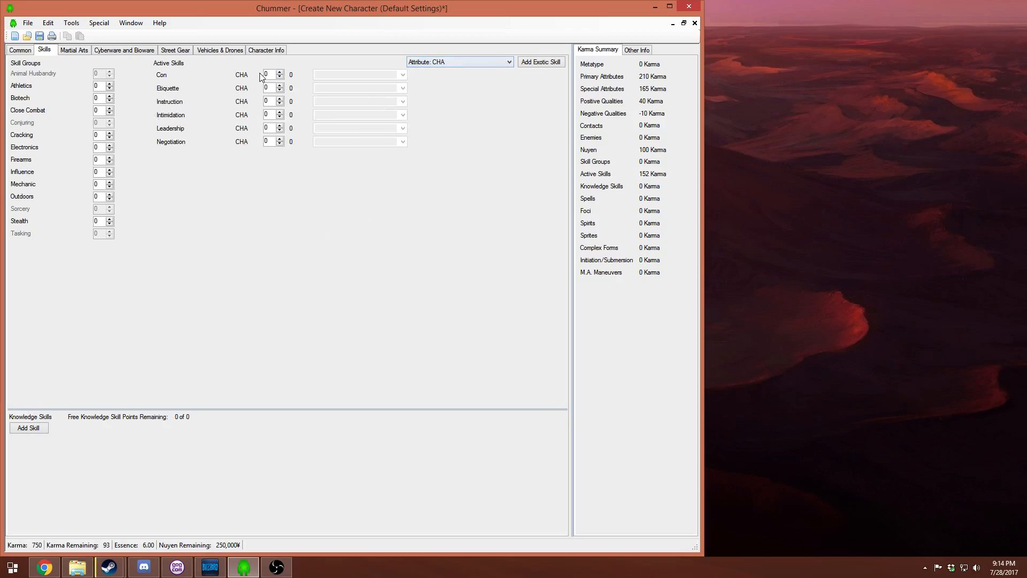
pyautogui.click(279, 125)
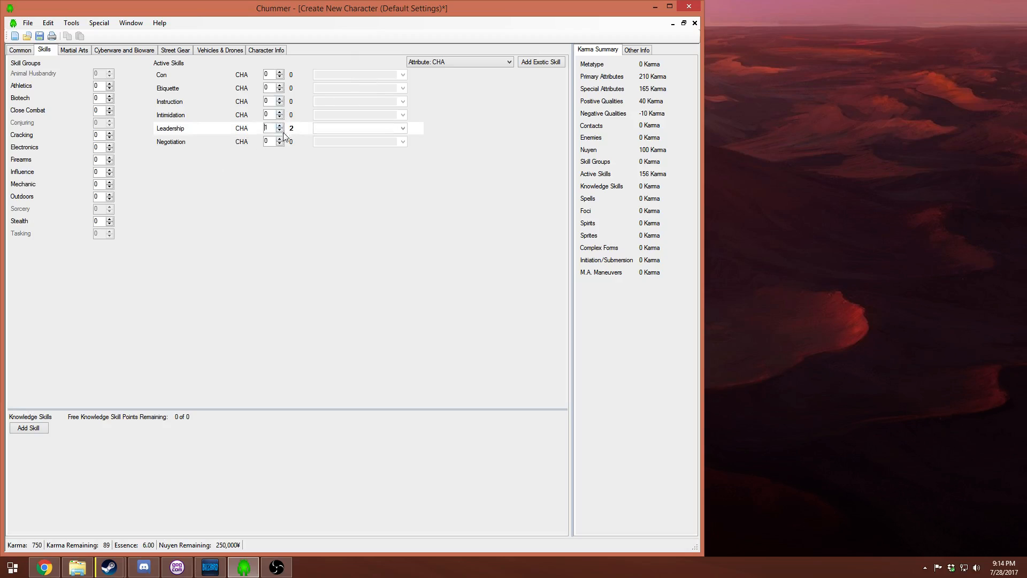
pyautogui.click(280, 139)
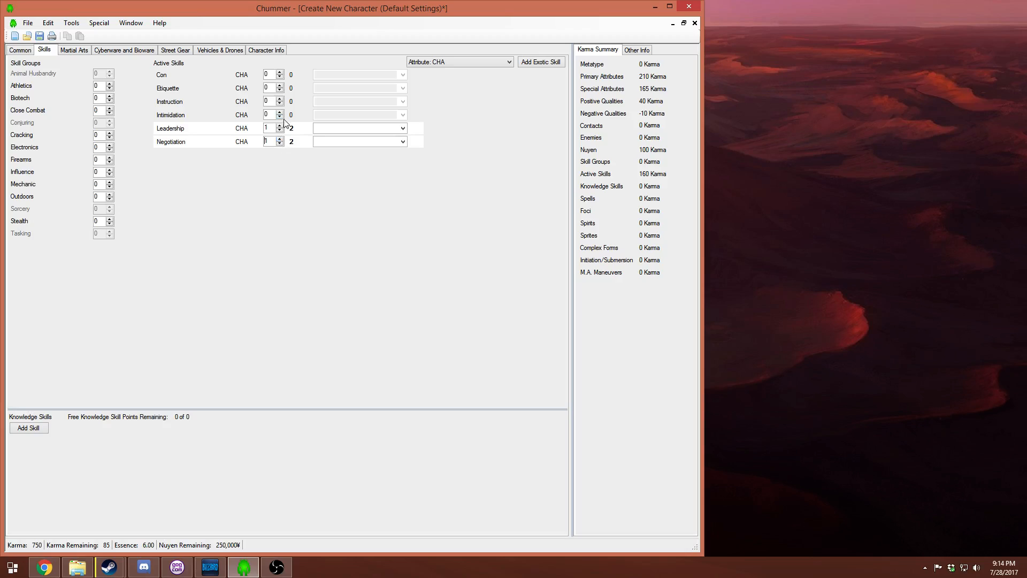
pyautogui.click(279, 73)
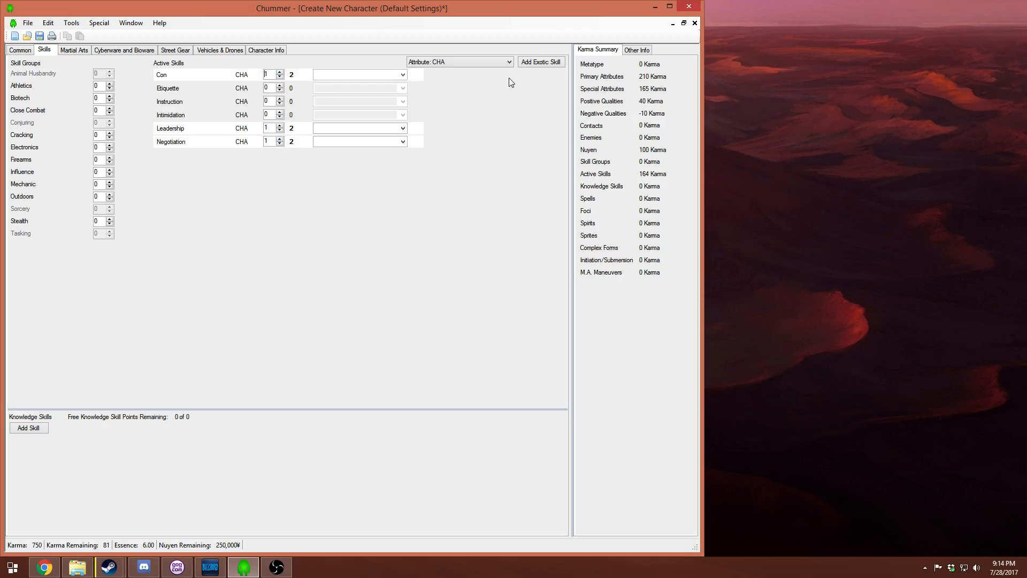
# - Among the Intuition-linked active skills, set Navigation and Tracking to 1 each
pyautogui.click(506, 62)
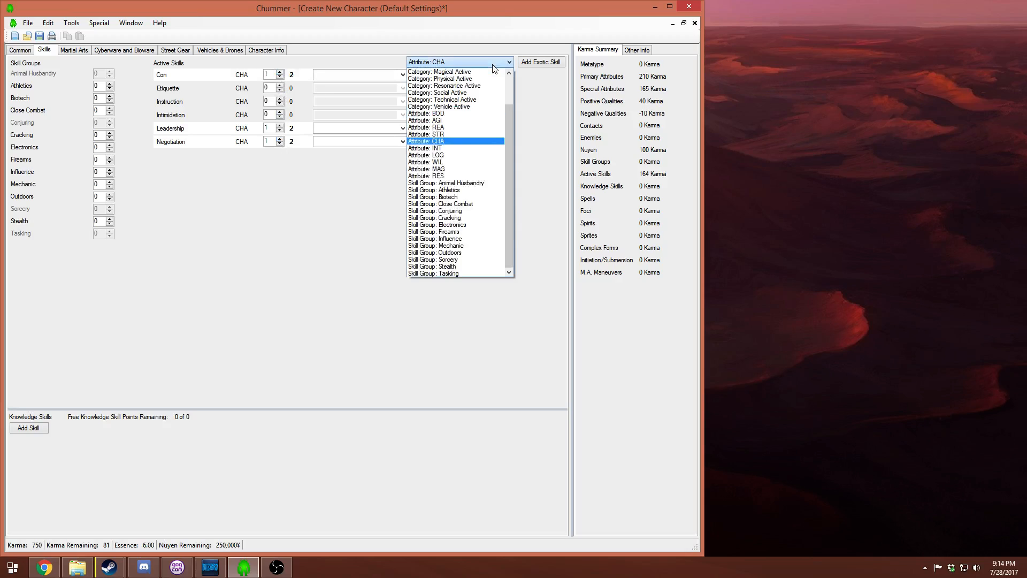
pyautogui.click(454, 148)
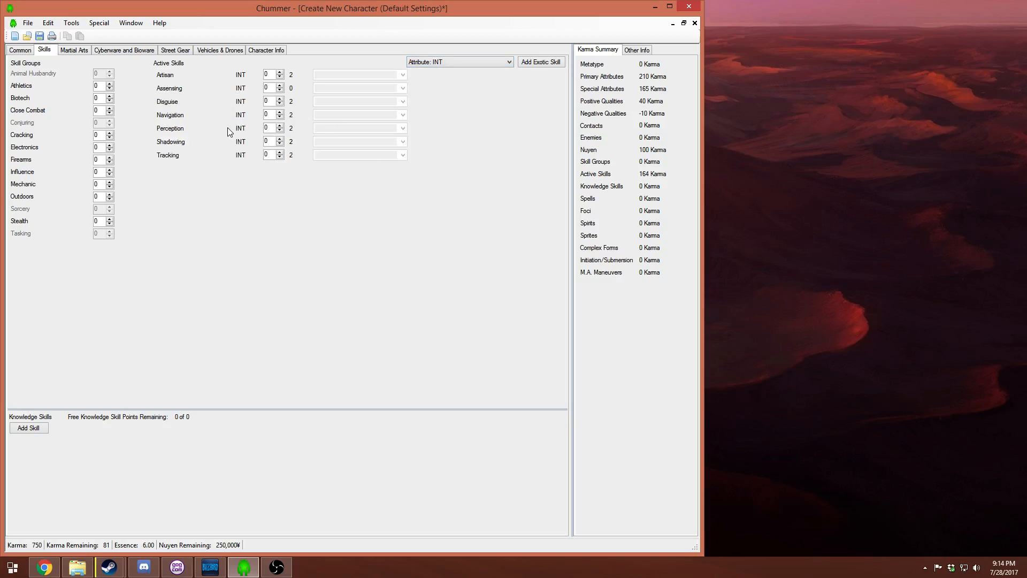
pyautogui.click(279, 113)
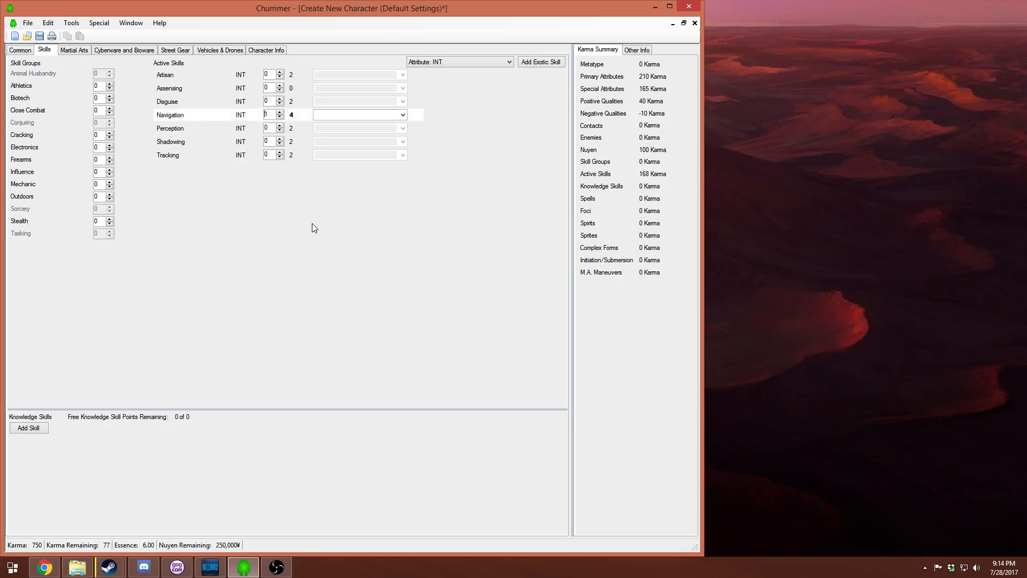
pyautogui.click(280, 152)
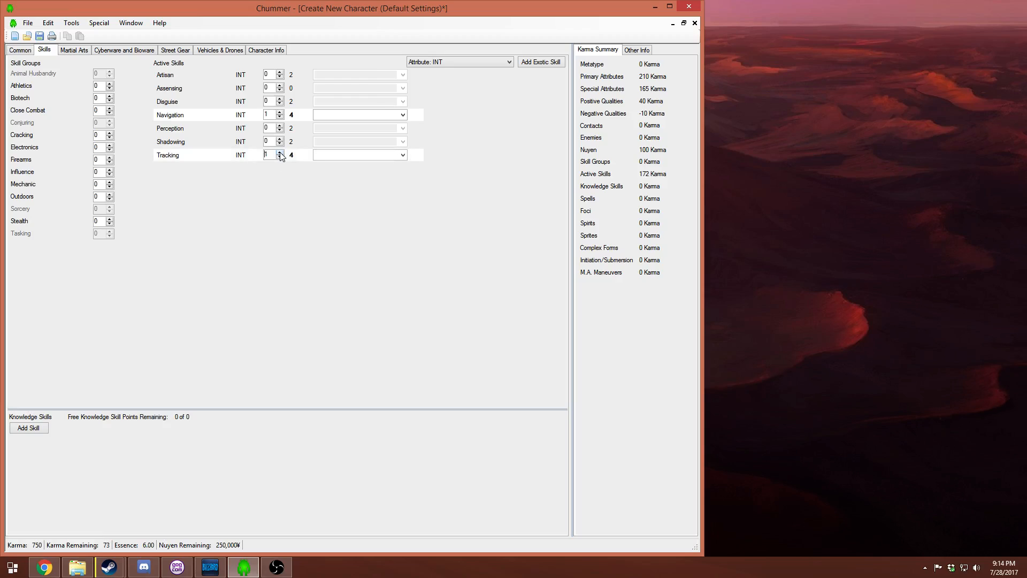
# - Among the Logic-linked active skills, set First Aid, Medicine and Armorer to 1 each
pyautogui.click(465, 62)
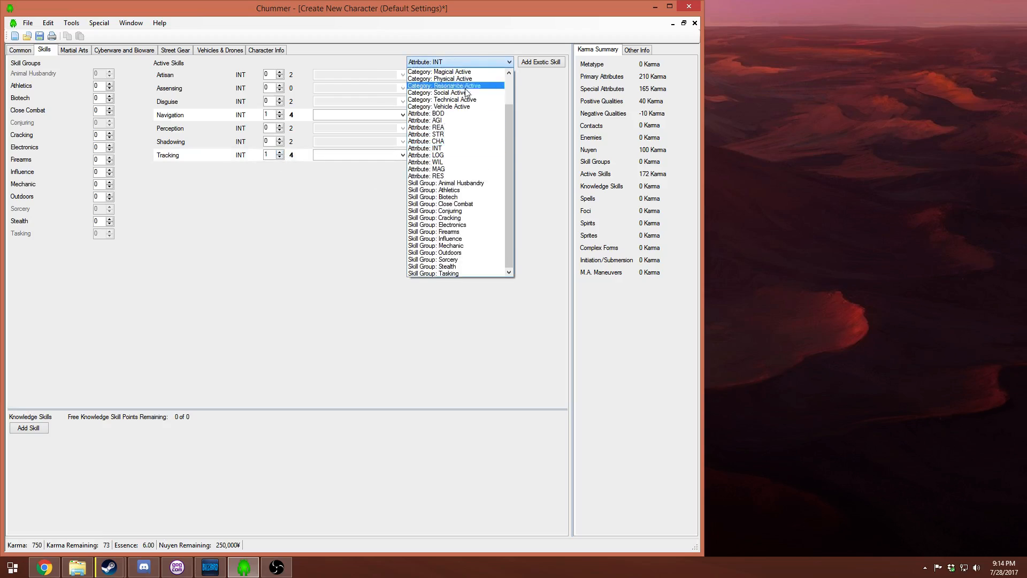
pyautogui.click(463, 155)
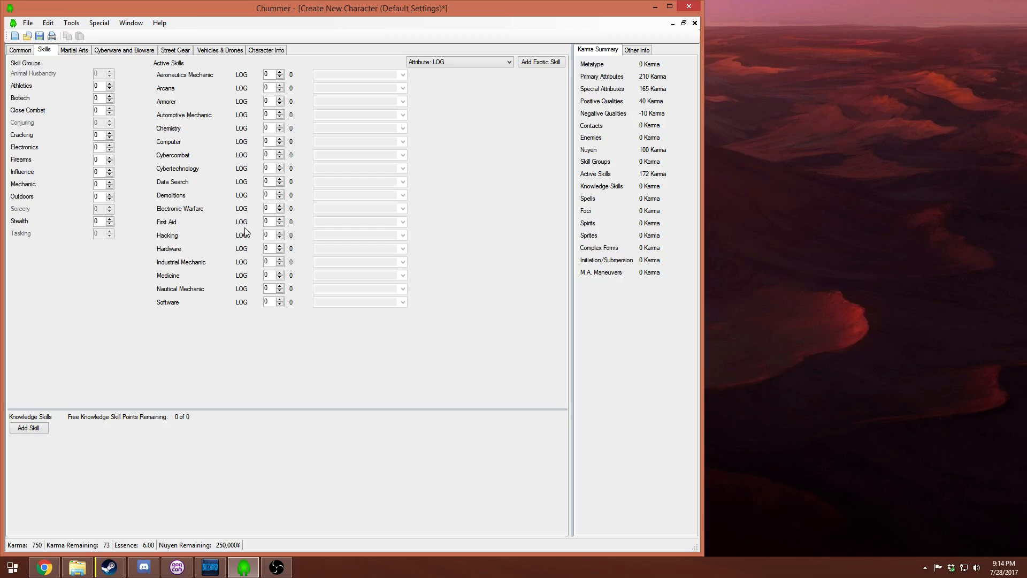
pyautogui.click(279, 219)
pyautogui.click(280, 219)
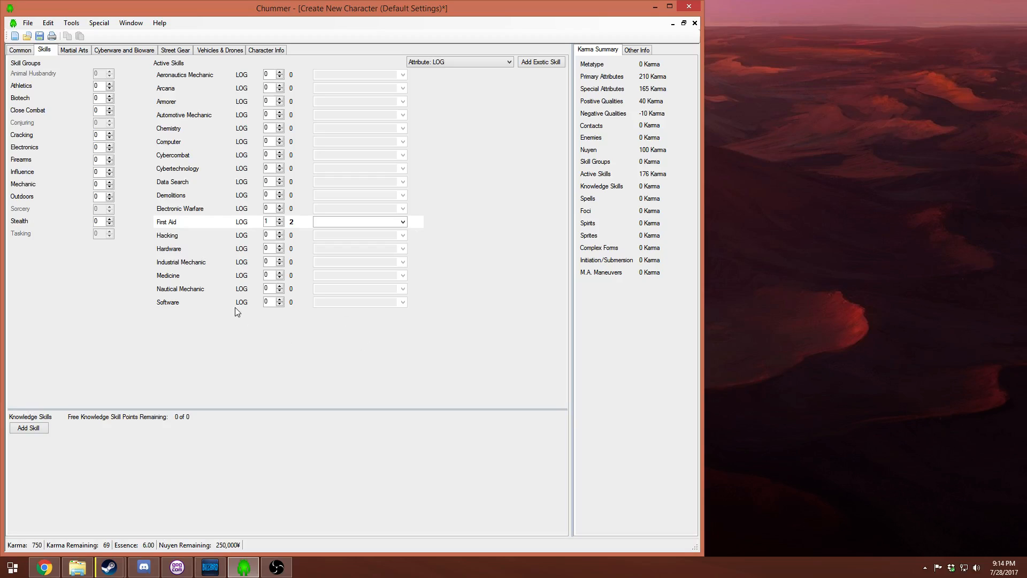
pyautogui.click(280, 272)
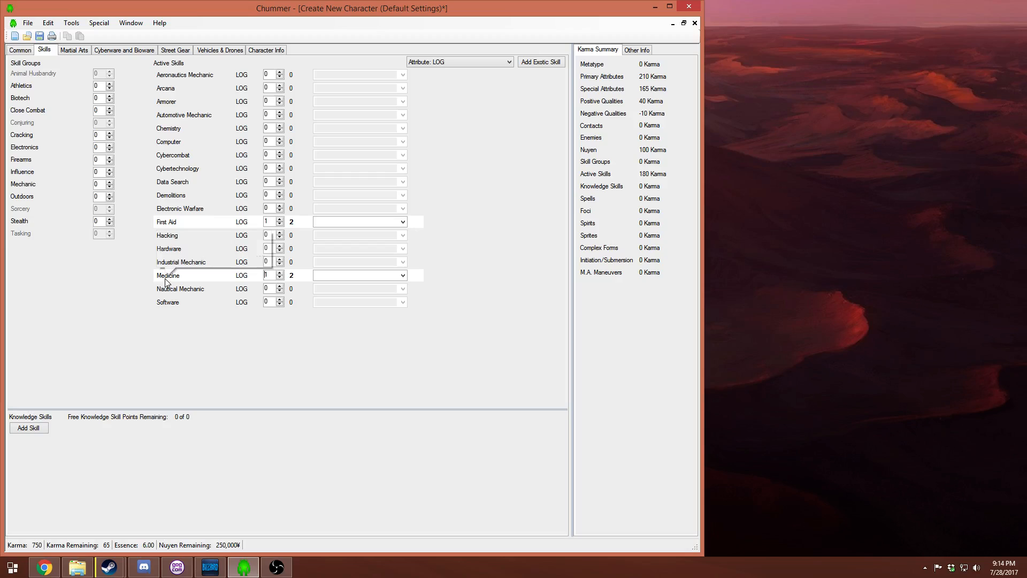
pyautogui.moveTo(171, 274)
pyautogui.click(279, 99)
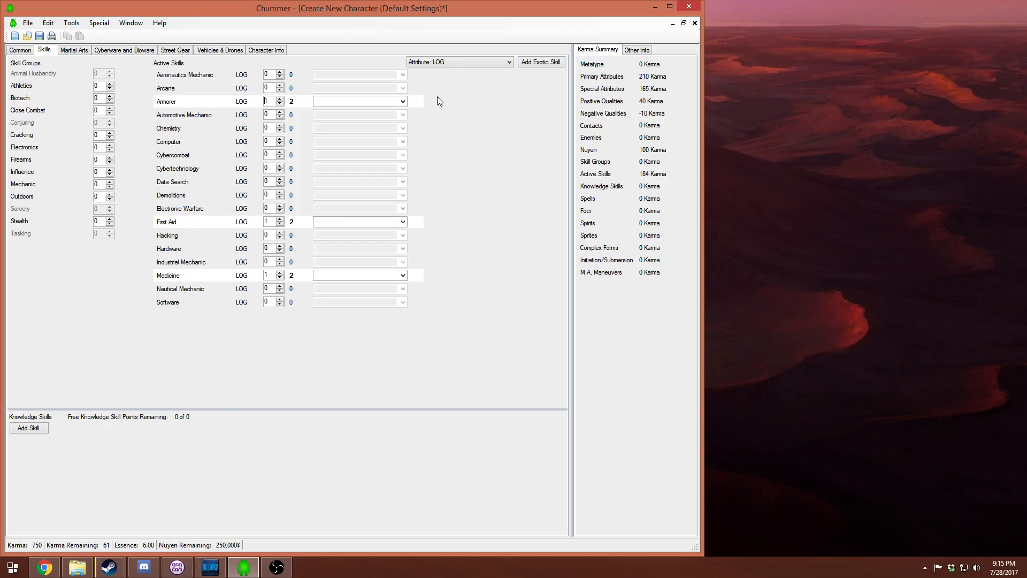
# - Look through the Willpower and Magic skills, and set the Willpower-linked Survival skill to 2
pyautogui.click(449, 62)
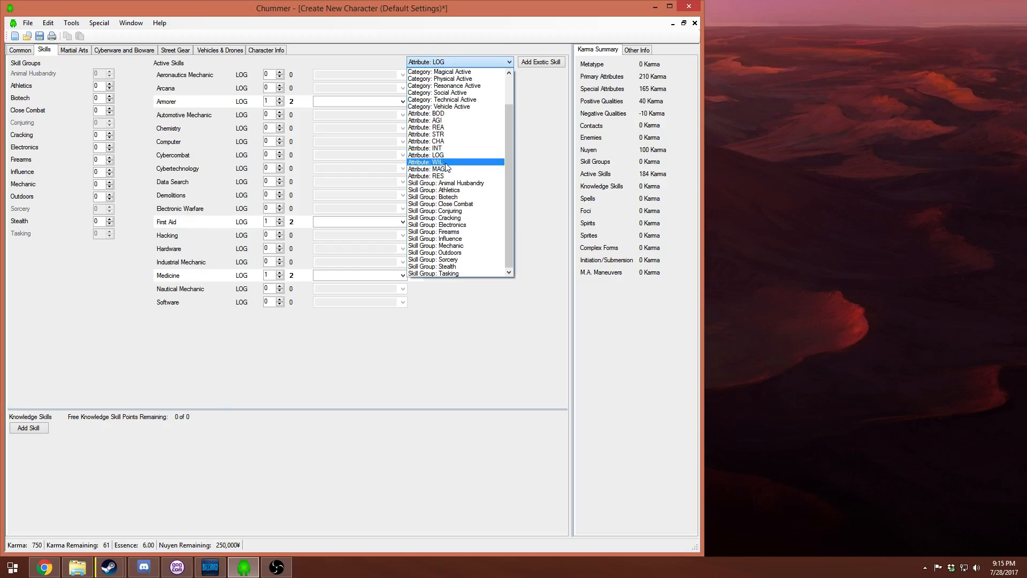
pyautogui.click(446, 162)
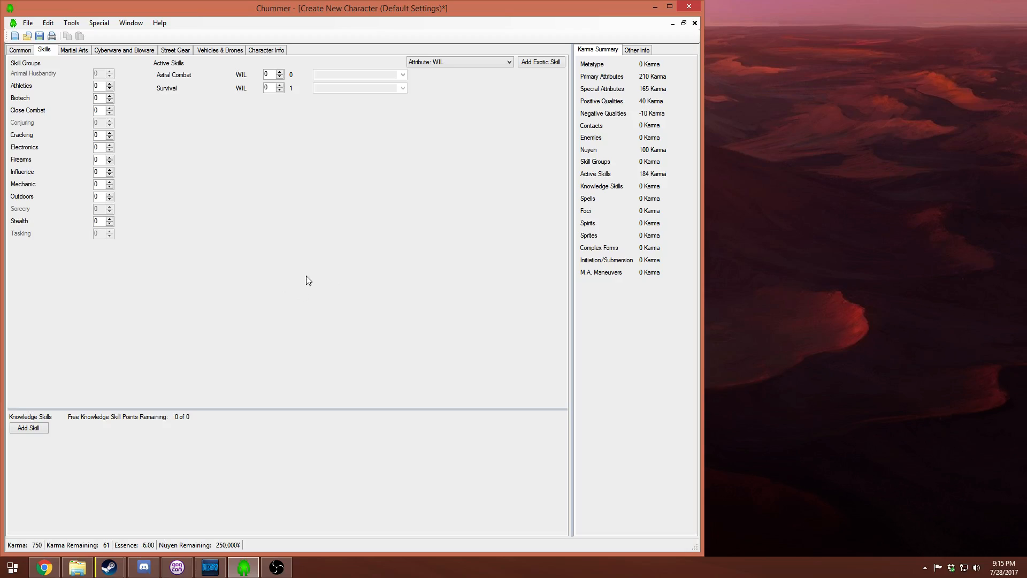
pyautogui.click(506, 62)
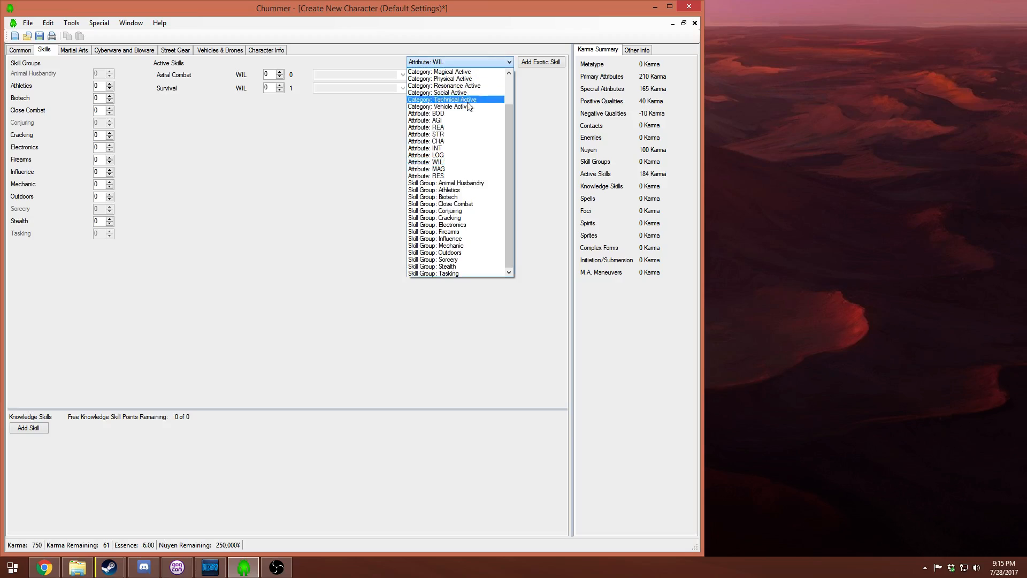
pyautogui.click(452, 168)
pyautogui.click(434, 63)
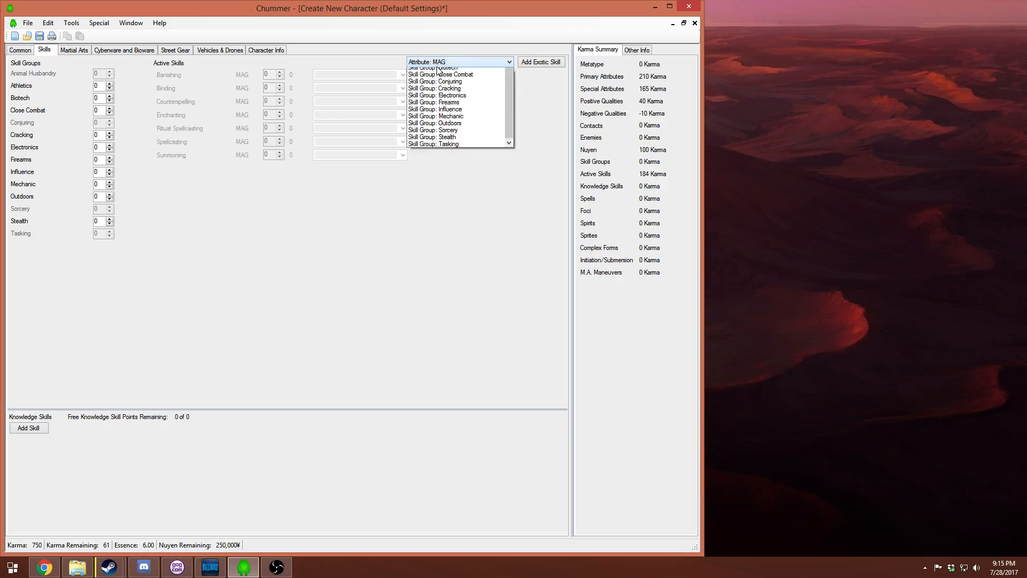
pyautogui.click(445, 162)
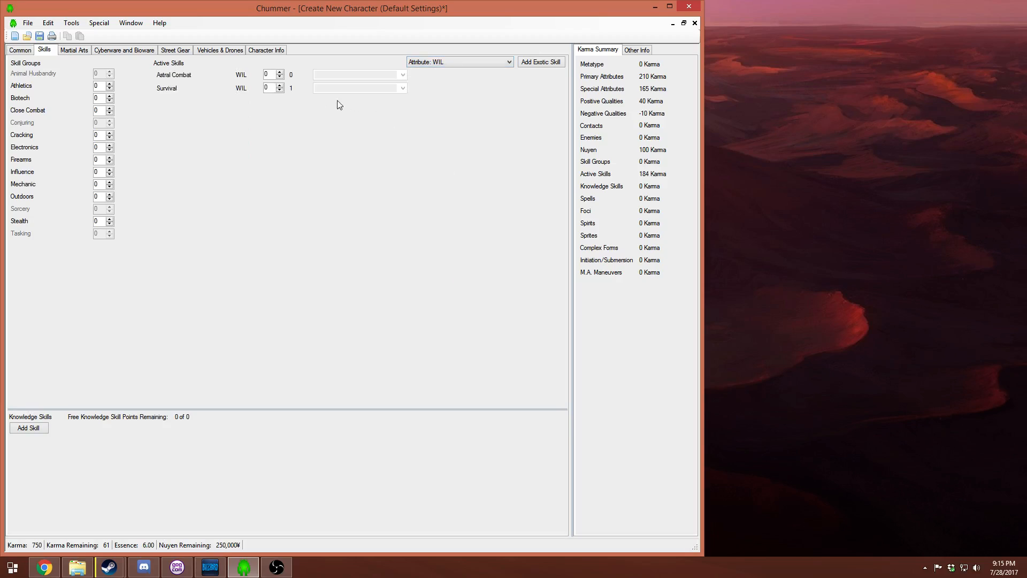
pyautogui.click(280, 84)
pyautogui.click(280, 84)
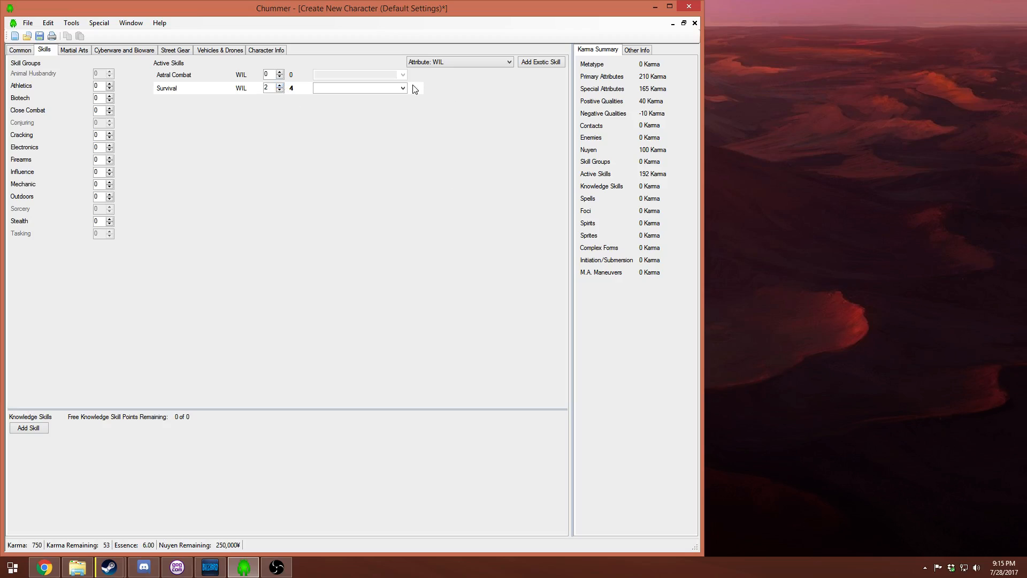
# - View the specializations available for Survival without choosing one
pyautogui.click(427, 64)
pyautogui.click(312, 115)
pyautogui.click(402, 88)
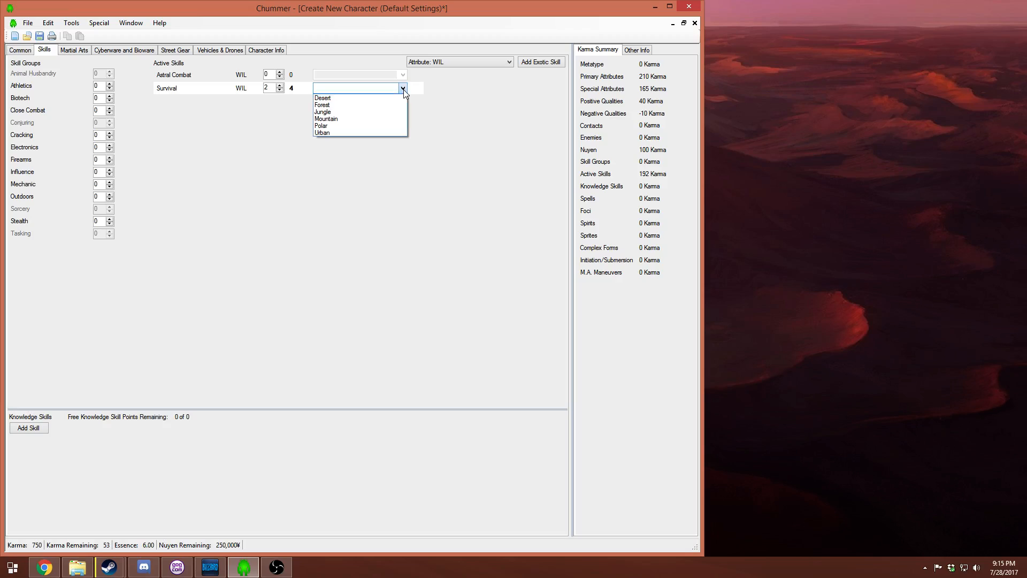
pyautogui.click(455, 172)
# - Go back to the Agility-linked skills and give Automatics the Battle Rifles specialization
pyautogui.click(477, 60)
pyautogui.click(481, 118)
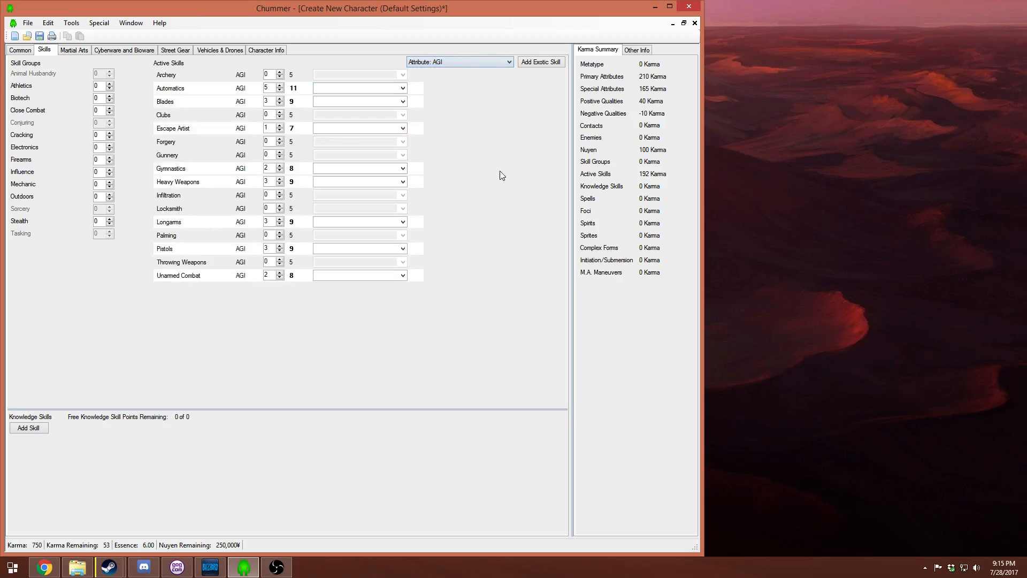
pyautogui.click(404, 90)
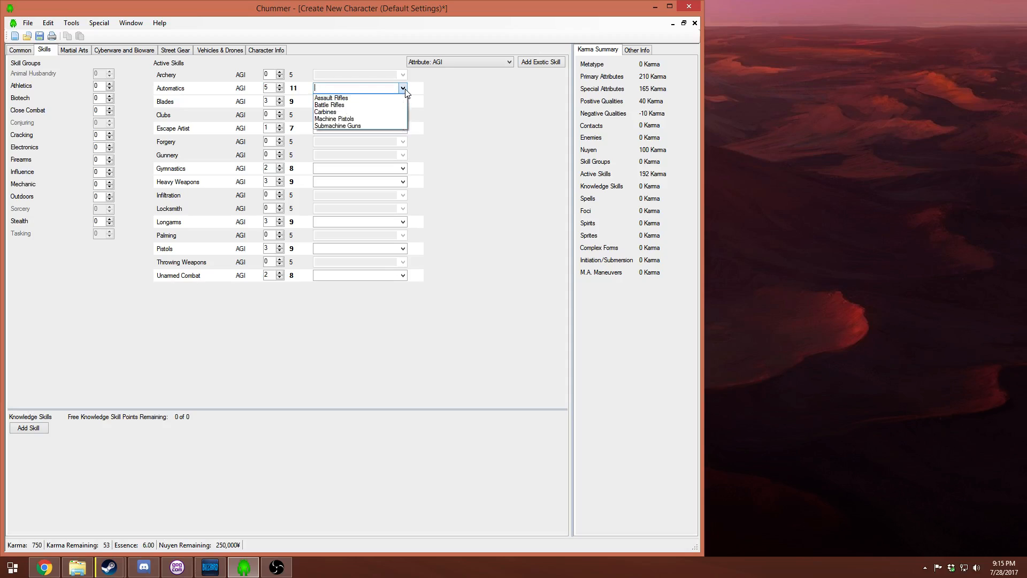
pyautogui.click(384, 107)
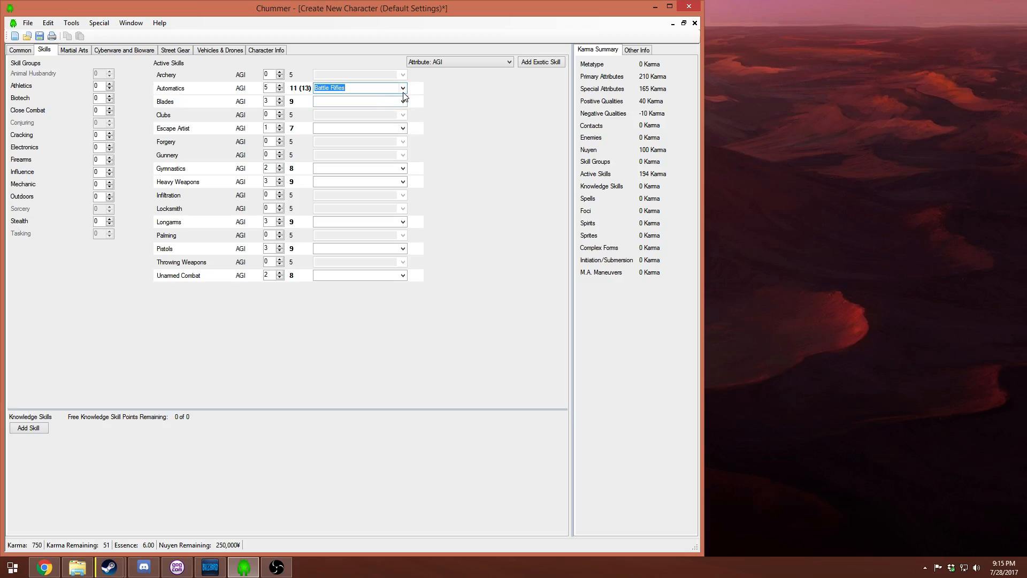
# - Go back to the Reaction-linked skills and give Dodge the Ranged Combat specialization
pyautogui.click(467, 62)
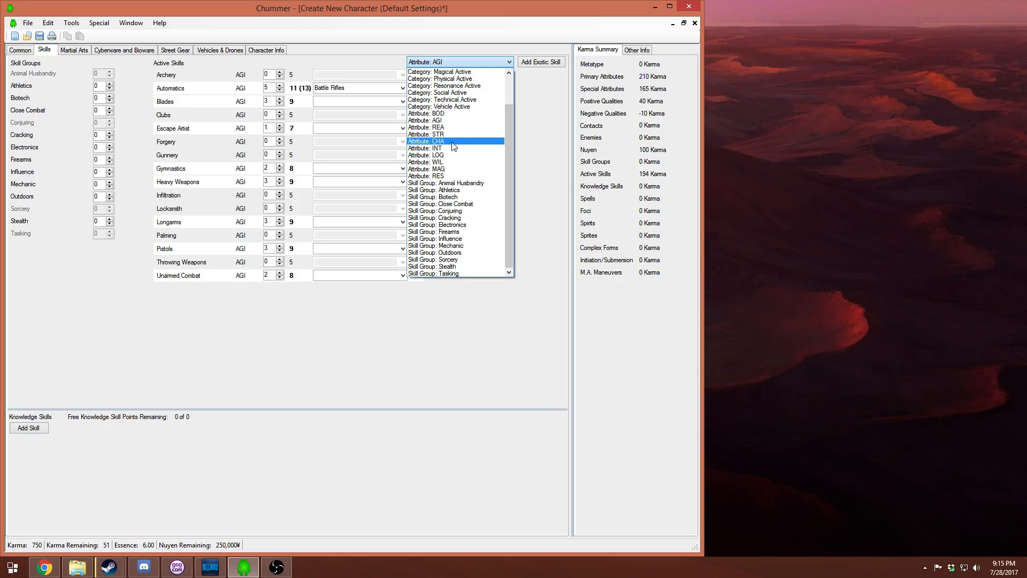
pyautogui.click(453, 127)
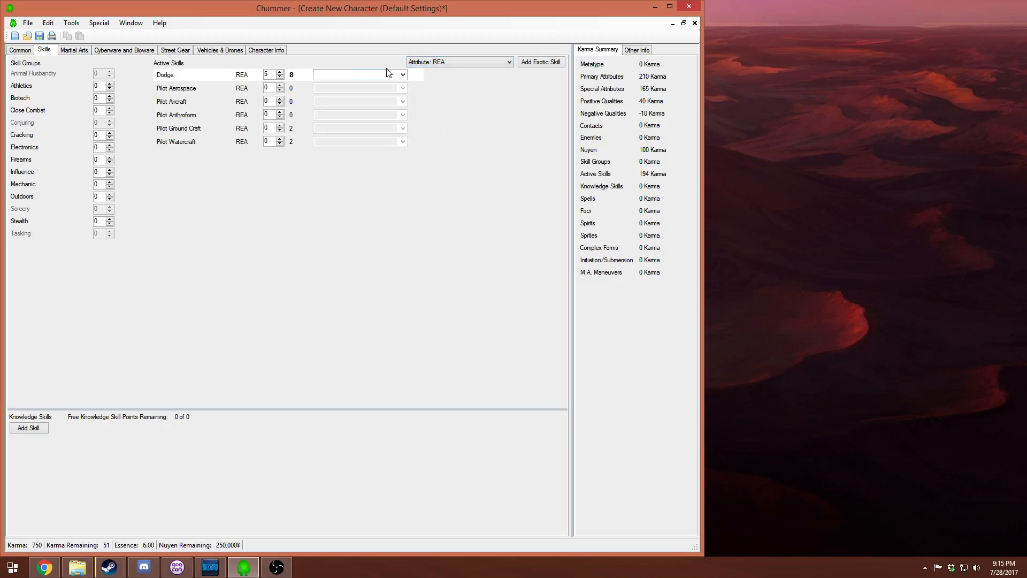
pyautogui.click(402, 76)
pyautogui.click(396, 92)
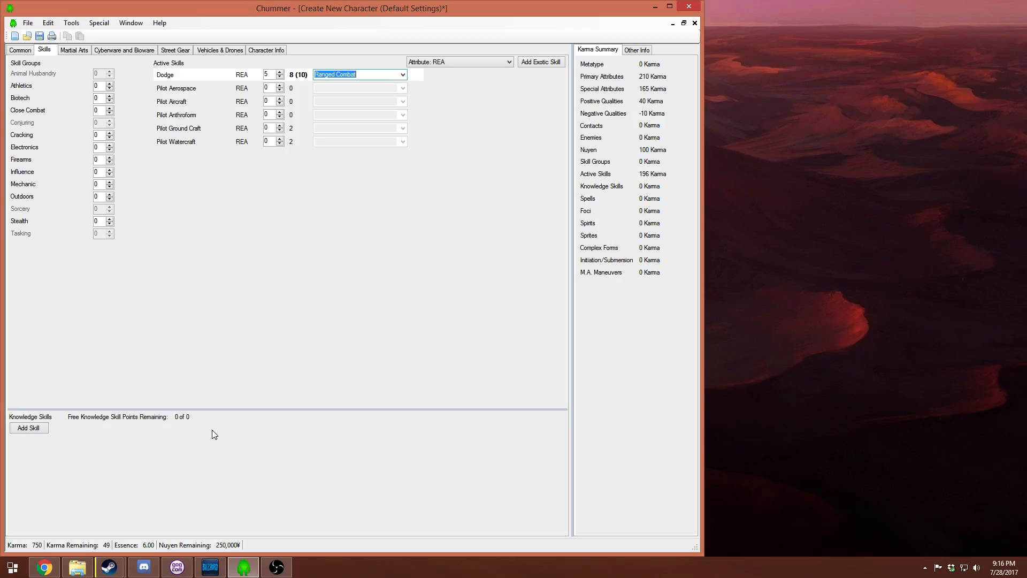
# - Review the character's attributes and qualities, the Reaction-linked skills, and the martial arts selection
pyautogui.click(19, 52)
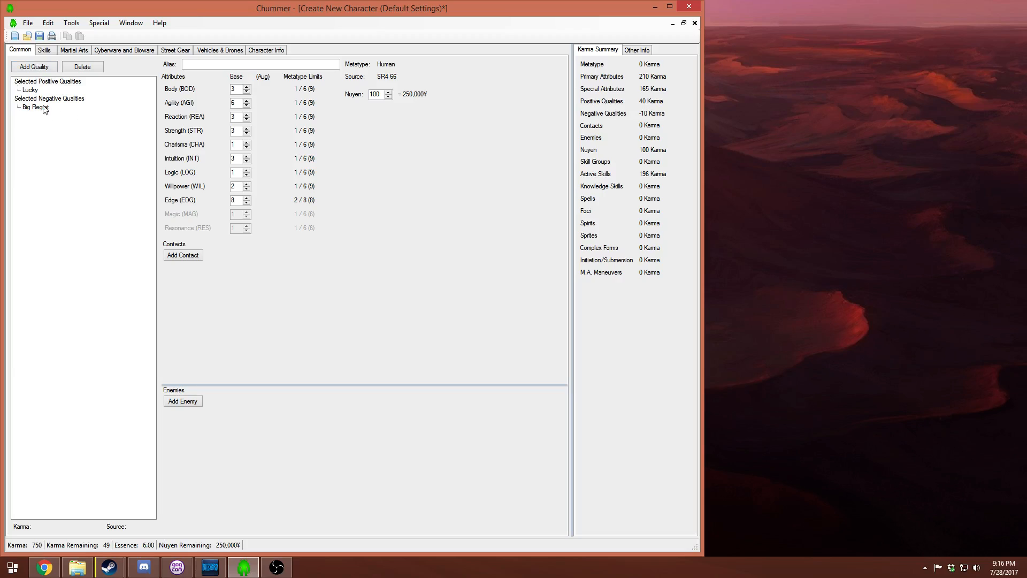
pyautogui.click(40, 52)
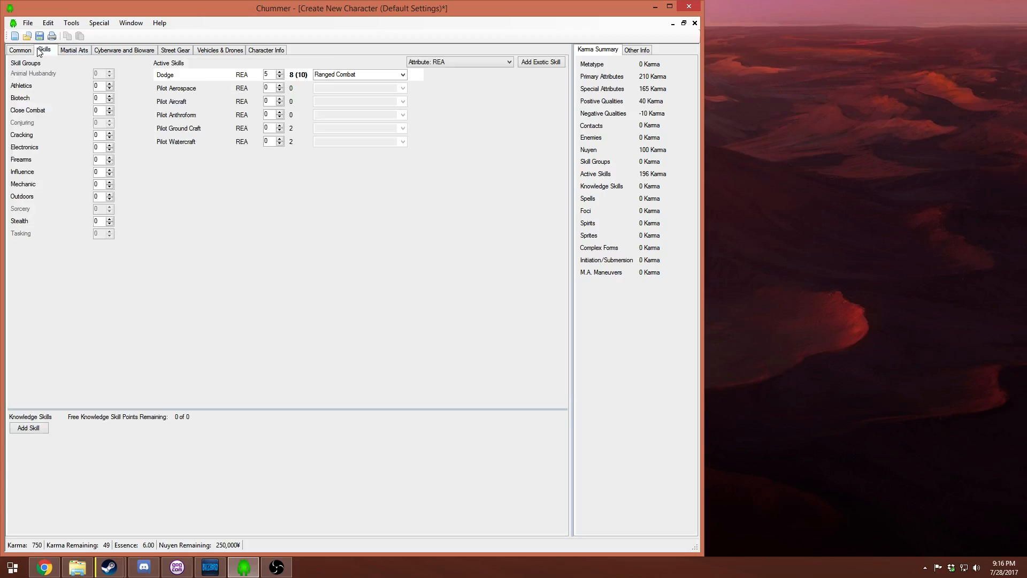
pyautogui.click(86, 53)
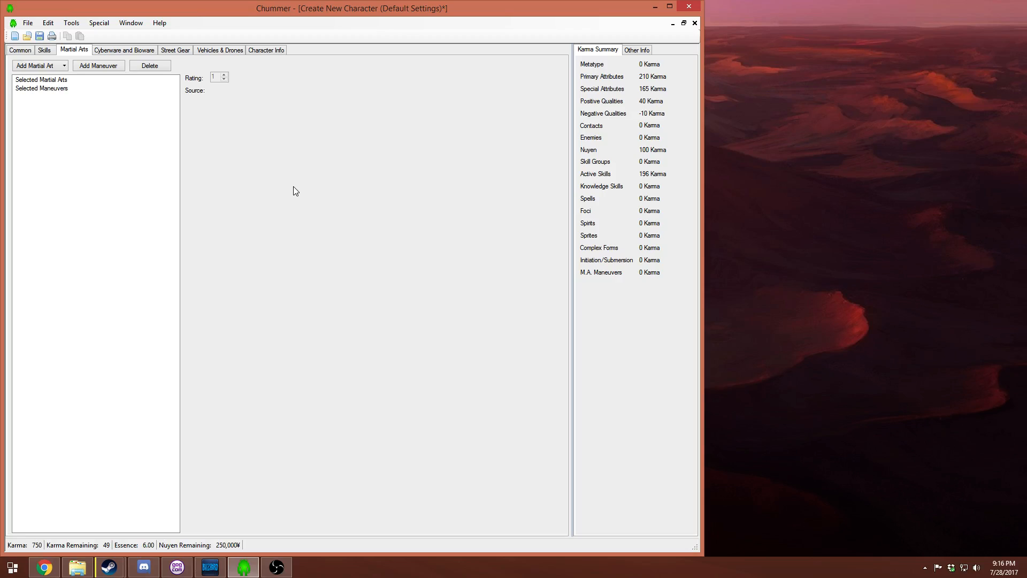
# - Begin adding a piece of cyberware and limit the available items to the Eyeware category
pyautogui.click(142, 50)
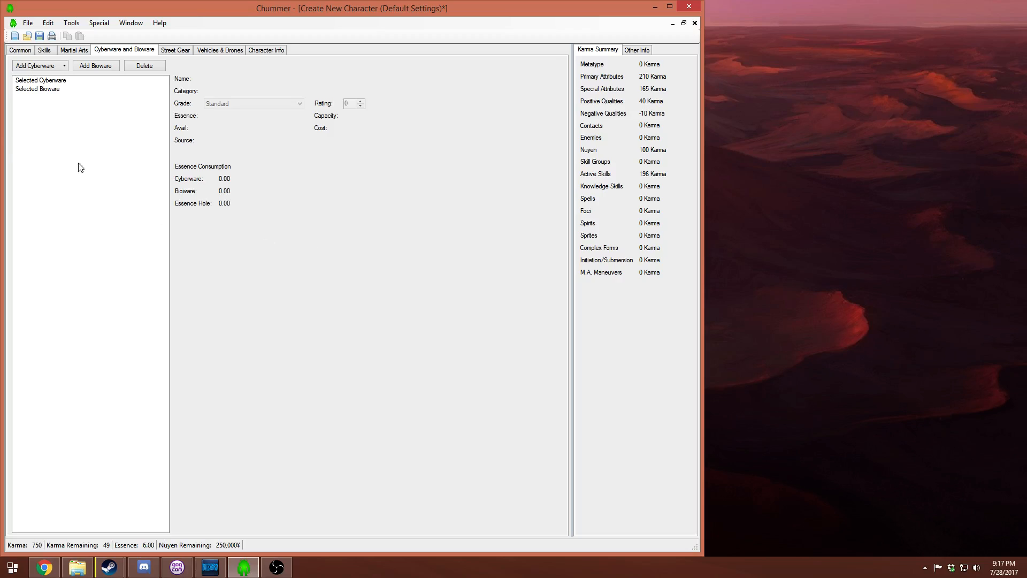
pyautogui.click(64, 66)
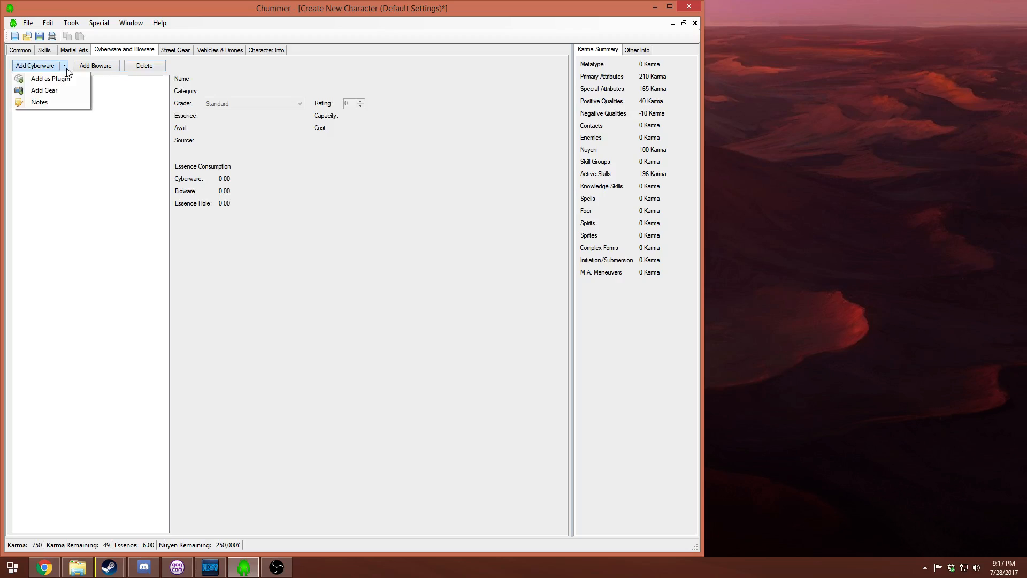
pyautogui.click(104, 162)
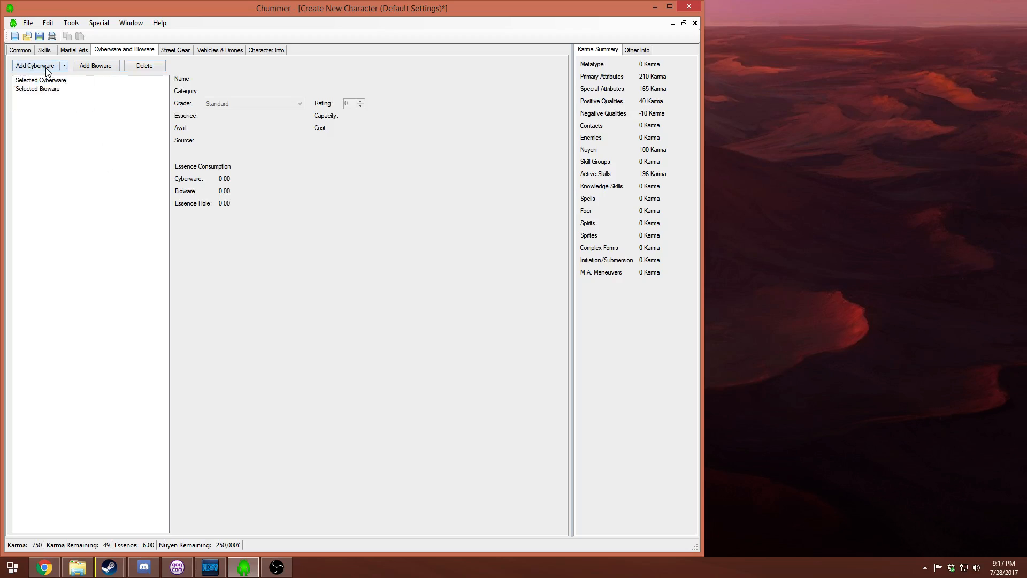
pyautogui.click(47, 72)
pyautogui.moveTo(316, 168); pyautogui.dragTo(370, 109)
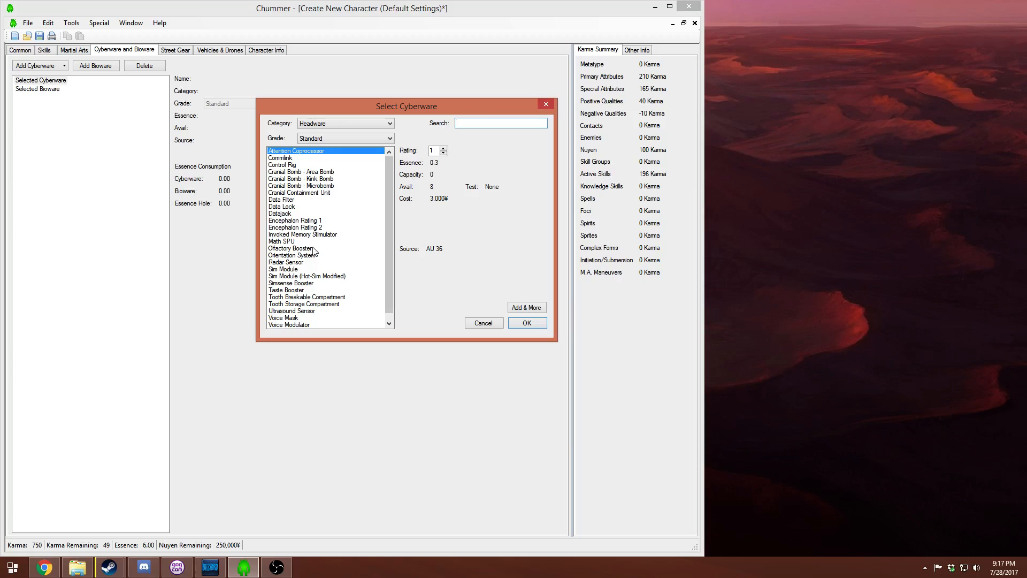
pyautogui.click(346, 123)
pyautogui.click(346, 140)
pyautogui.click(351, 126)
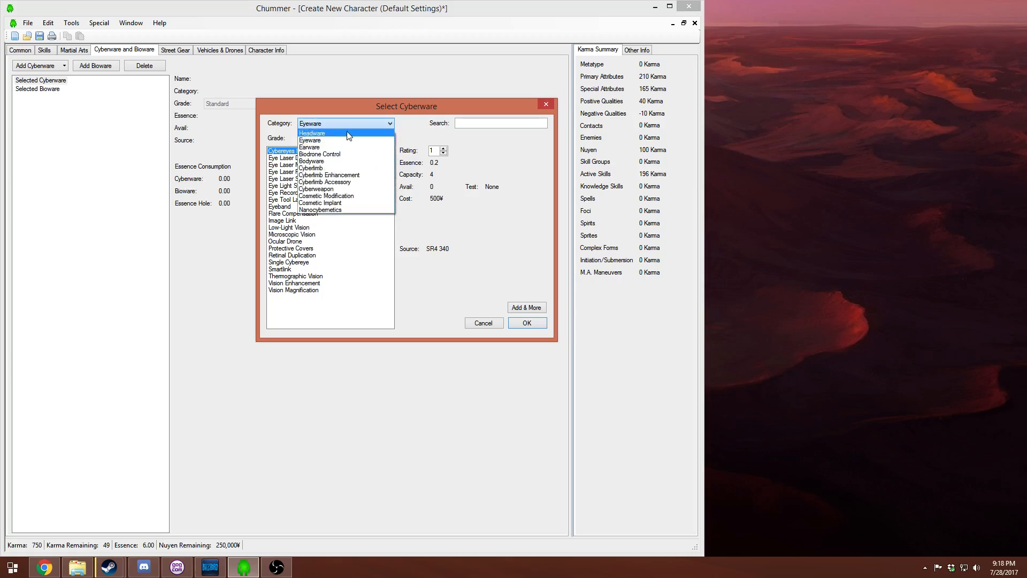
pyautogui.click(348, 121)
# - Add the Cybereyes Basic System at Rating 4 in Alphaware grade
pyautogui.click(316, 158)
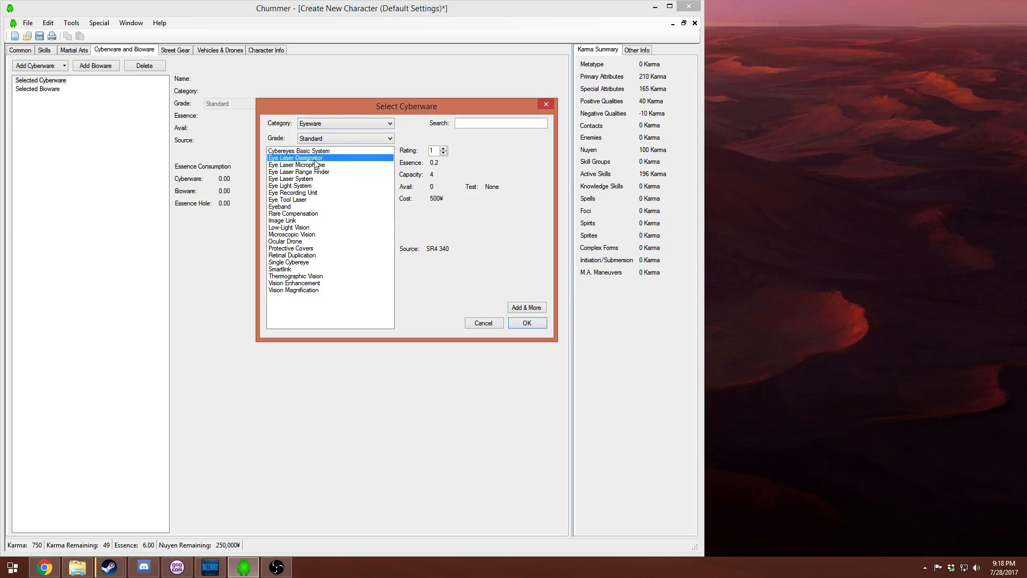
pyautogui.click(314, 269)
pyautogui.click(307, 284)
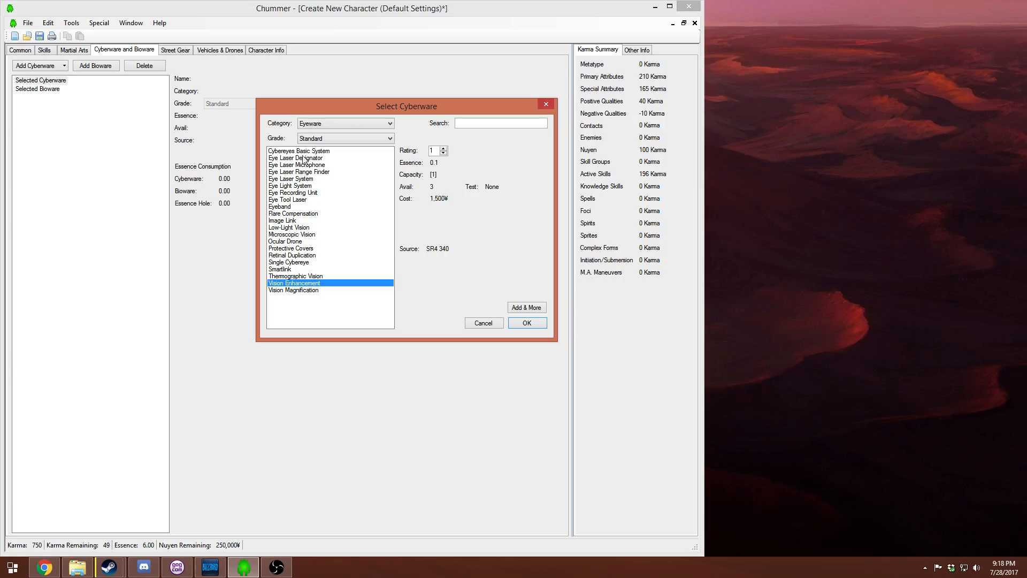
pyautogui.click(308, 152)
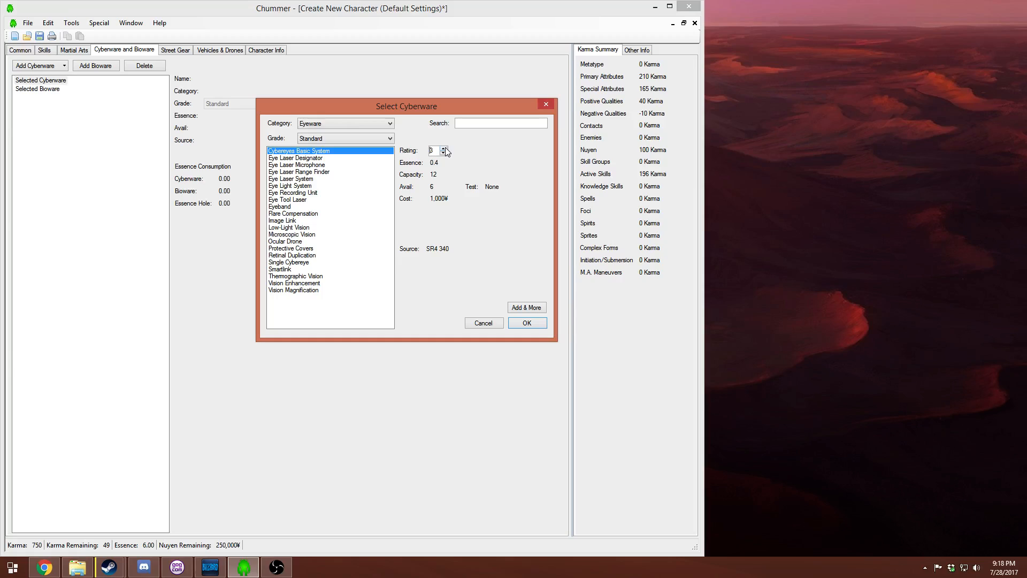
pyautogui.click(338, 138)
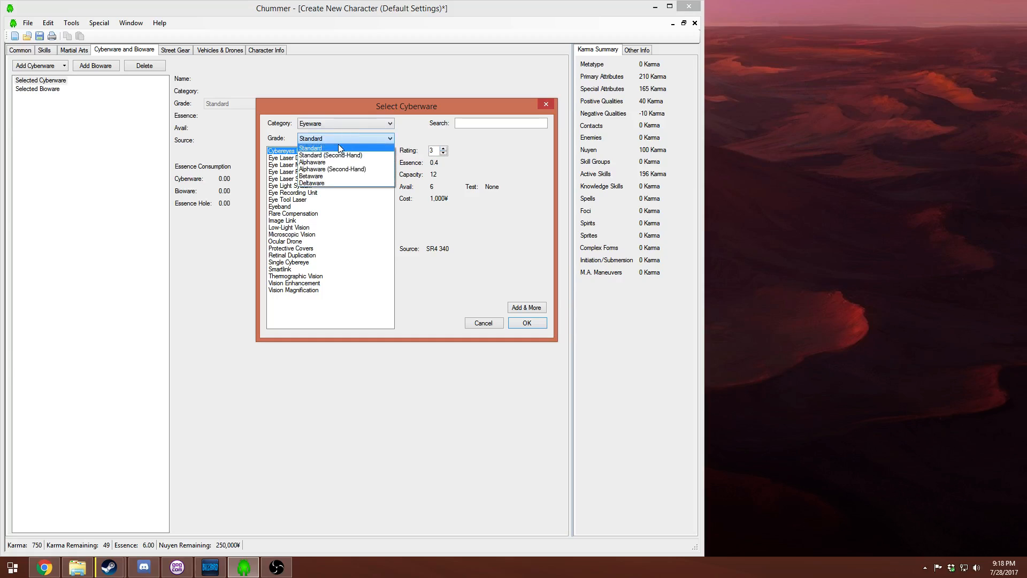
pyautogui.click(337, 163)
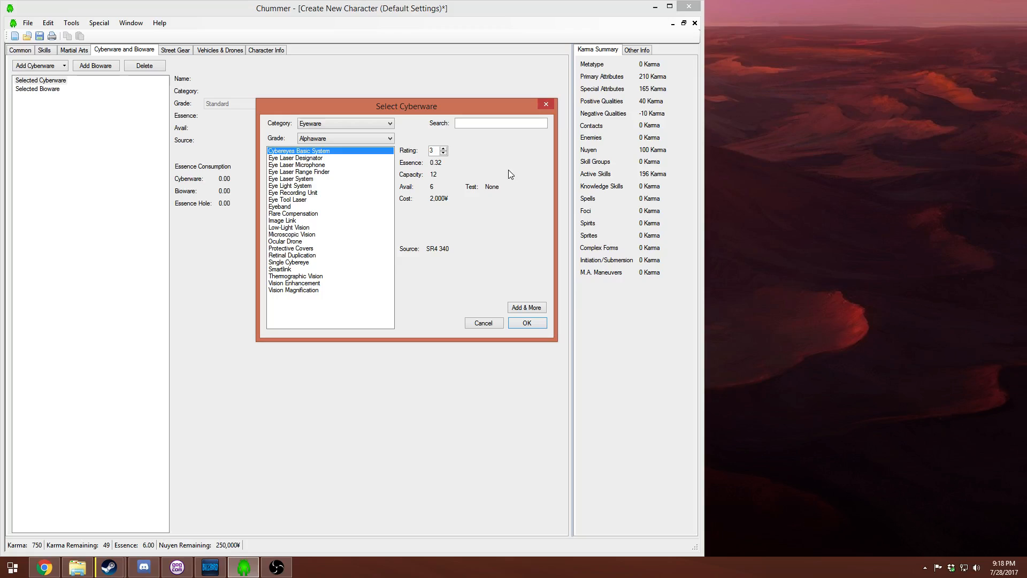
pyautogui.click(311, 141)
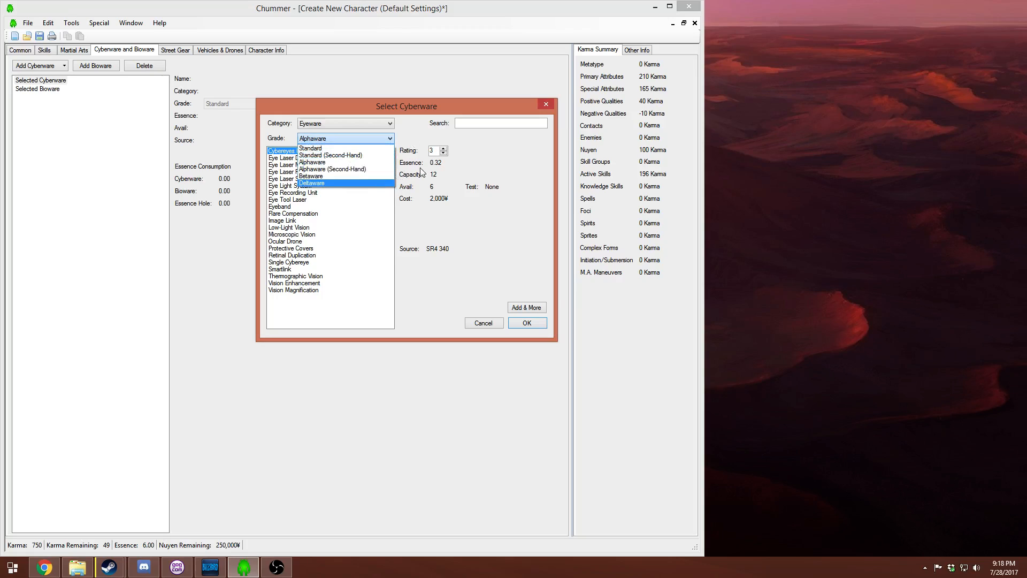
pyautogui.click(327, 156)
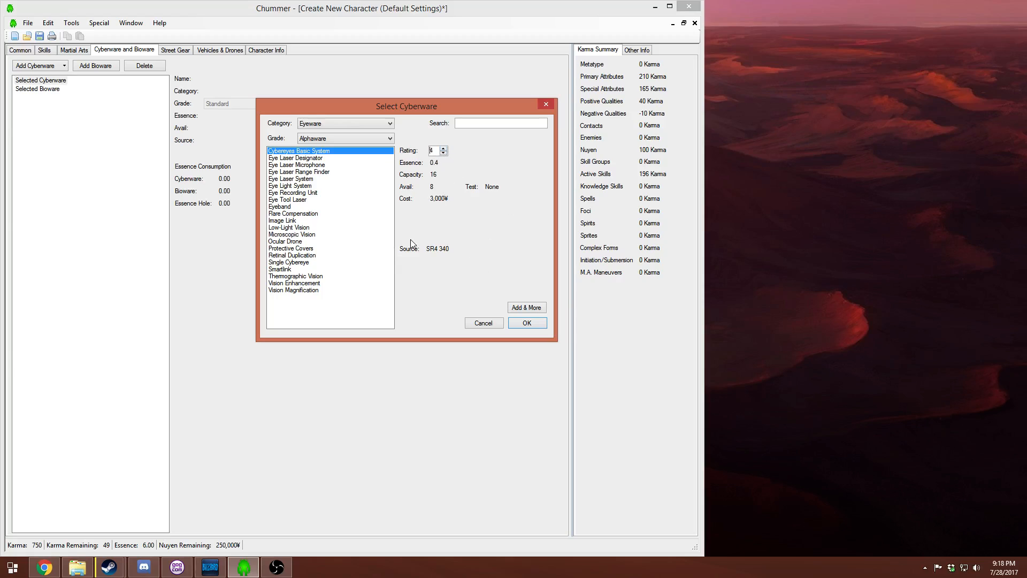
pyautogui.click(541, 321)
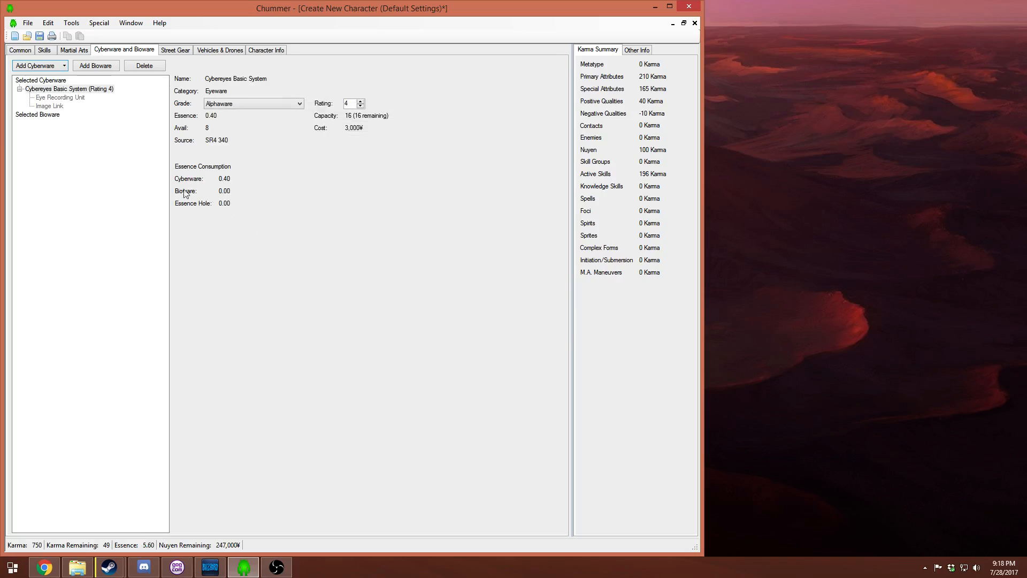
# - Check the details of the included Eye Recording Unit and Image Link, and the capacity of the cybereyes
pyautogui.click(53, 99)
pyautogui.click(53, 106)
pyautogui.click(54, 98)
pyautogui.click(56, 108)
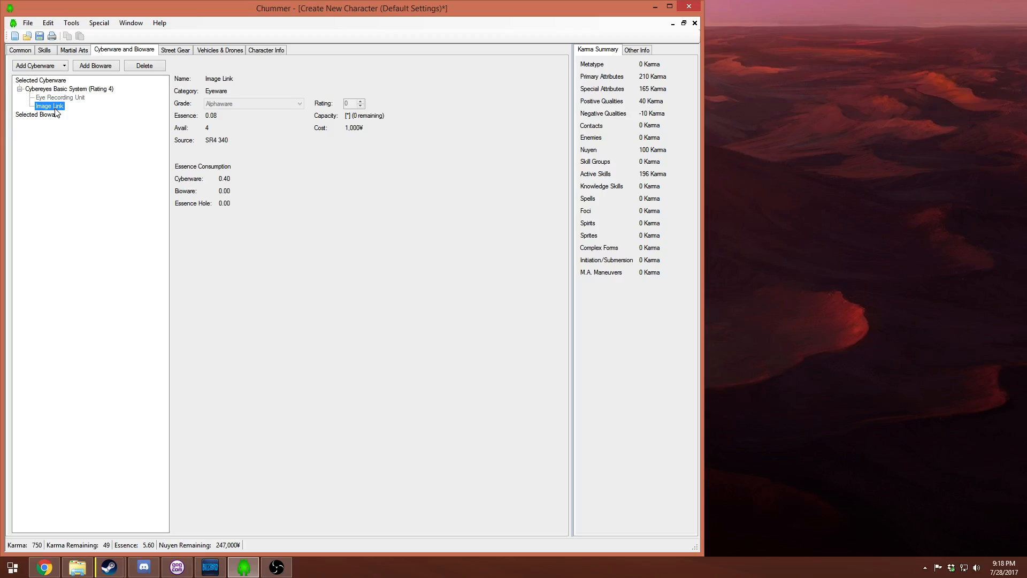
pyautogui.click(54, 89)
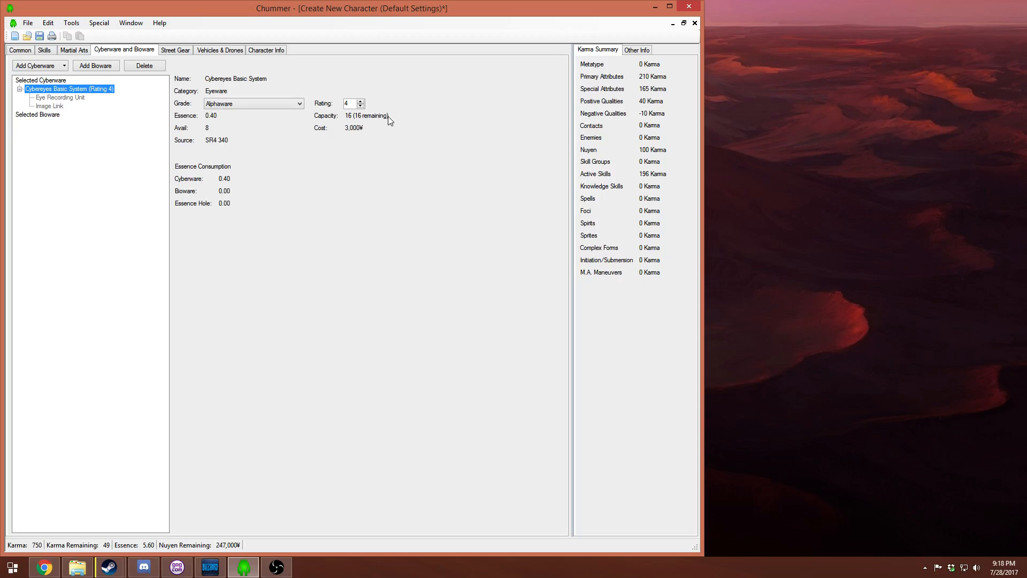
# - Add Low-Light Vision in Alphaware grade as a plugin to the Cybereyes Basic System
pyautogui.rightClick(69, 88)
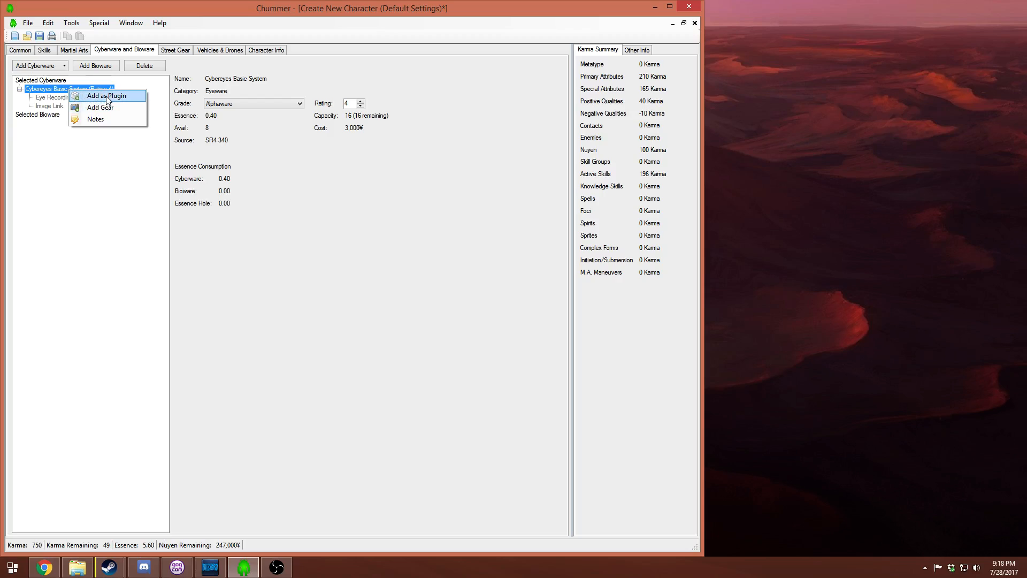
pyautogui.click(108, 96)
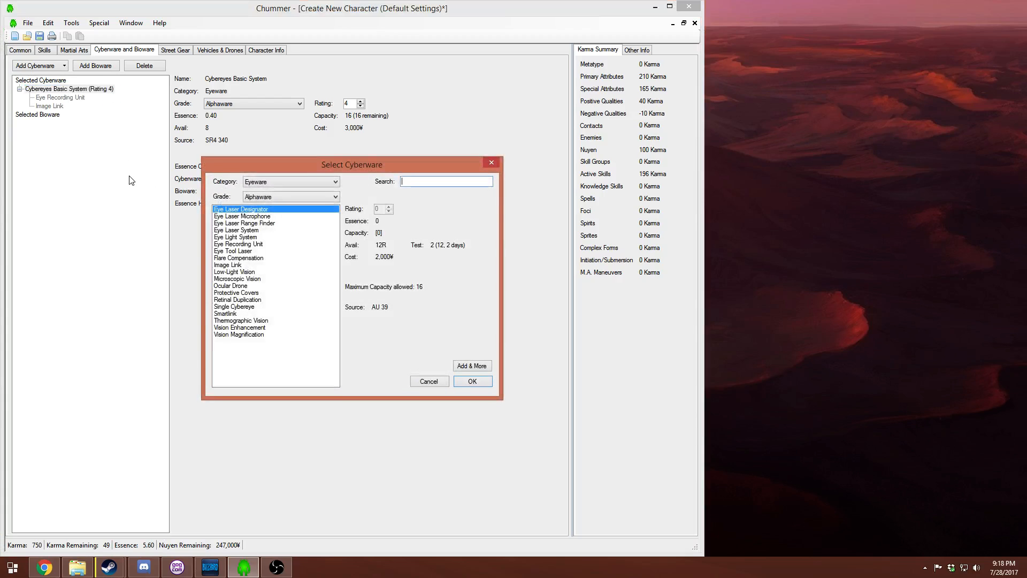
pyautogui.click(300, 182)
pyautogui.click(255, 251)
pyautogui.click(256, 251)
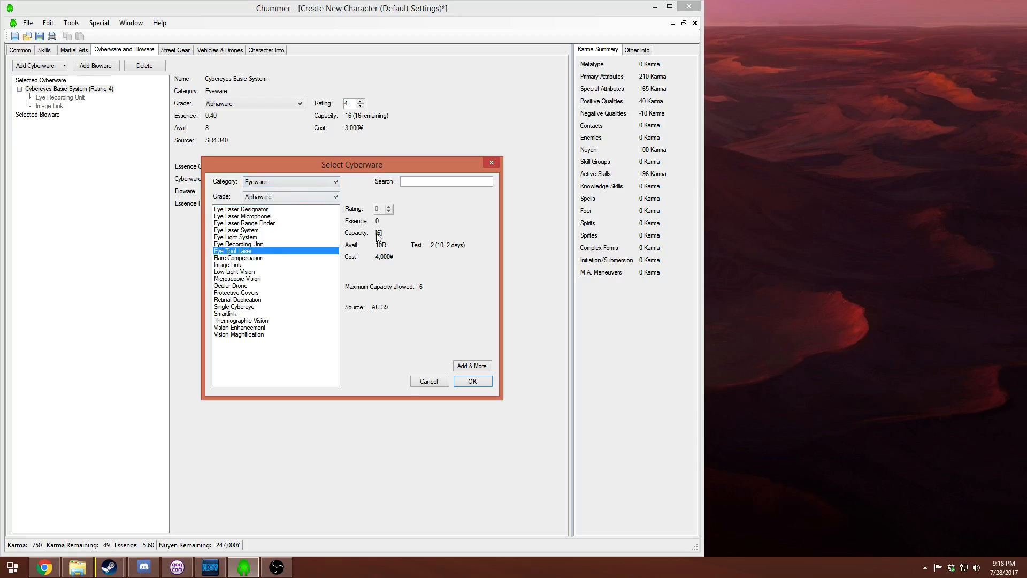
pyautogui.moveTo(393, 160); pyautogui.dragTo(606, 98)
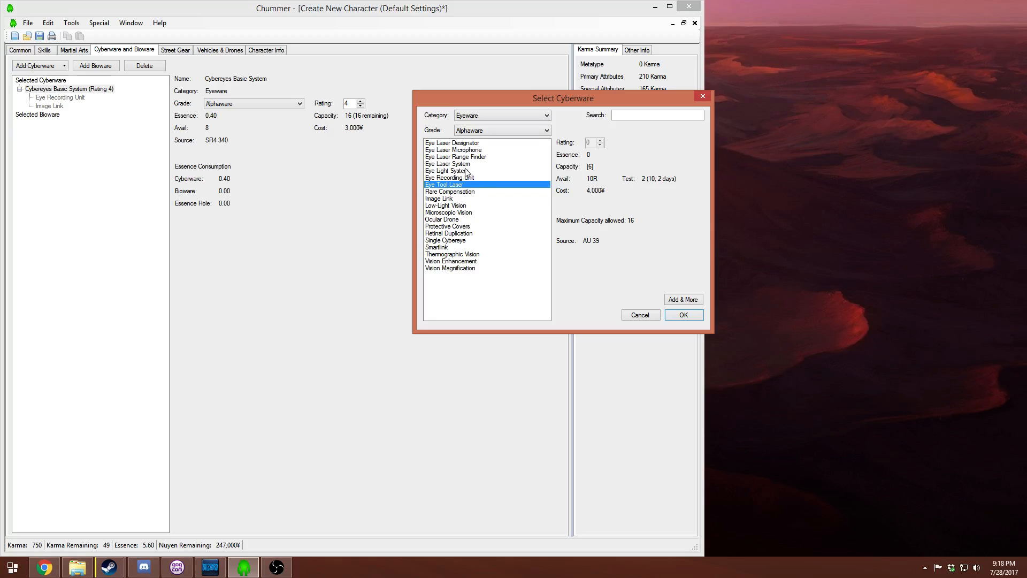
pyautogui.click(461, 207)
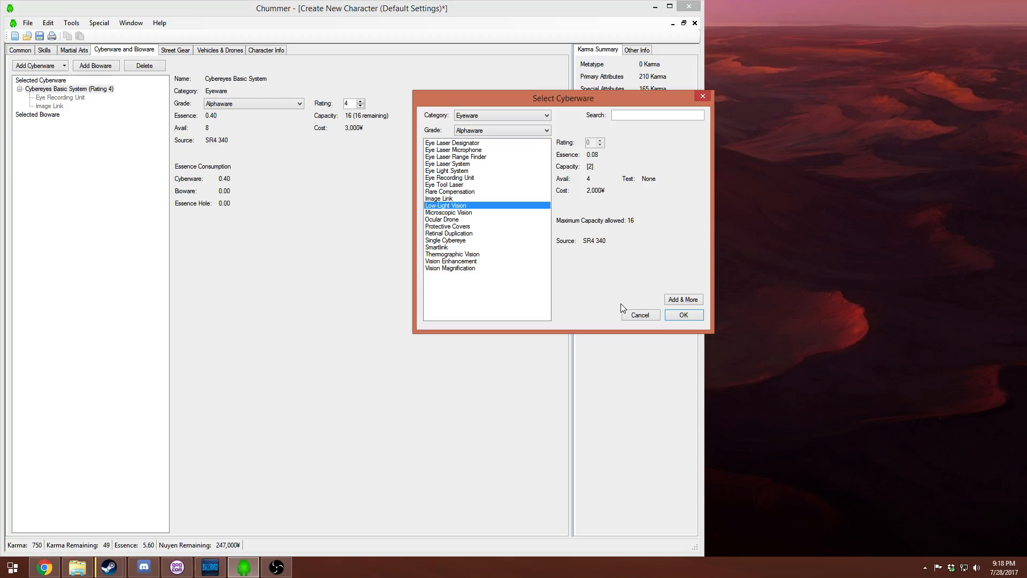
pyautogui.click(683, 316)
# - Add an Eye Laser System in Standard grade as a plugin to the Cybereyes Basic System
pyautogui.click(46, 88)
pyautogui.rightClick(45, 89)
pyautogui.click(80, 96)
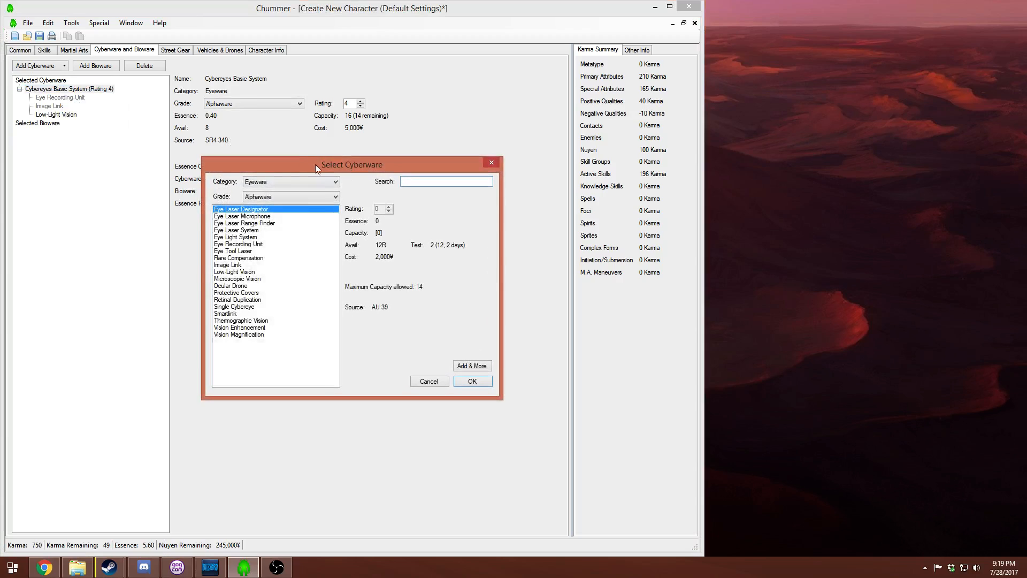
pyautogui.moveTo(314, 164); pyautogui.dragTo(549, 129)
pyautogui.click(487, 202)
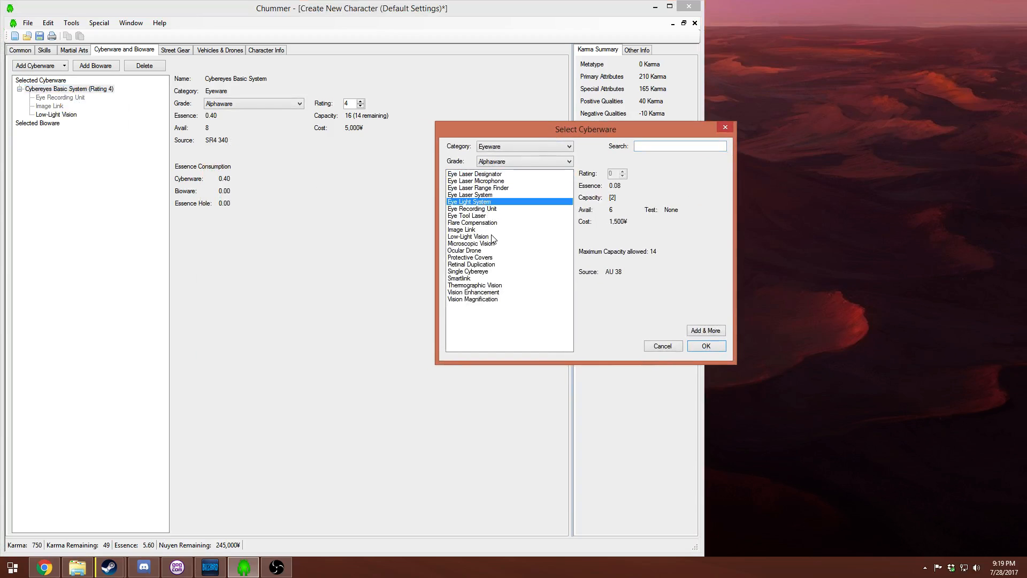
pyautogui.click(479, 195)
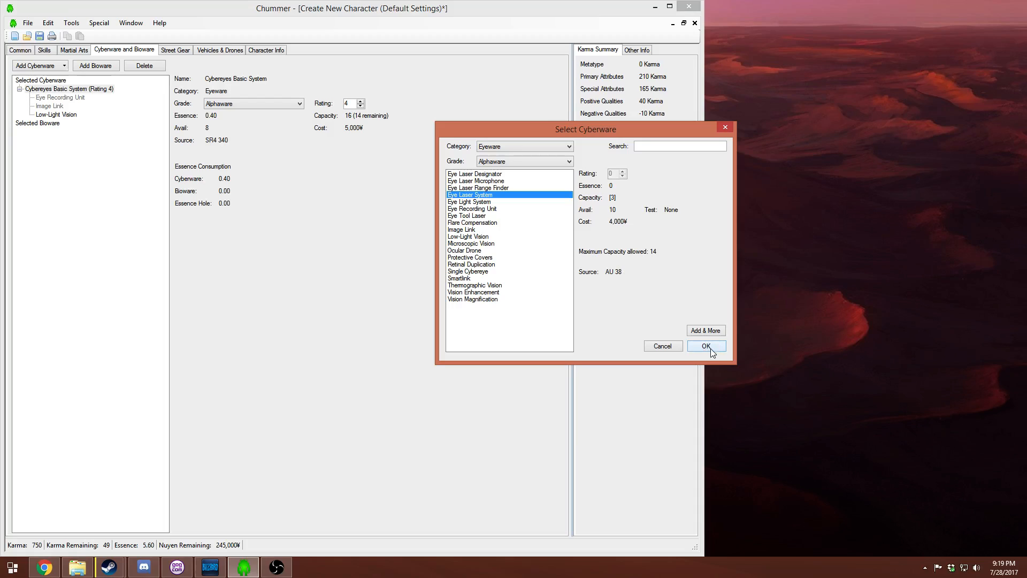
pyautogui.click(533, 162)
pyautogui.click(528, 169)
pyautogui.click(707, 347)
# - Delete the Low-Light Vision plugin from the Cybereyes Basic System
pyautogui.click(56, 115)
pyautogui.rightClick(68, 117)
pyautogui.click(68, 179)
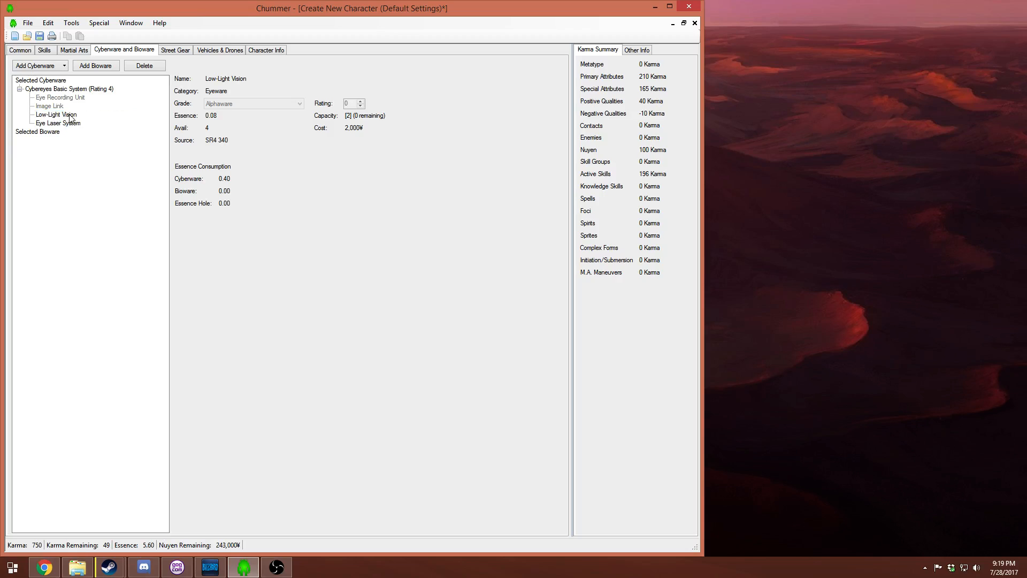
pyautogui.click(144, 67)
pyautogui.click(528, 319)
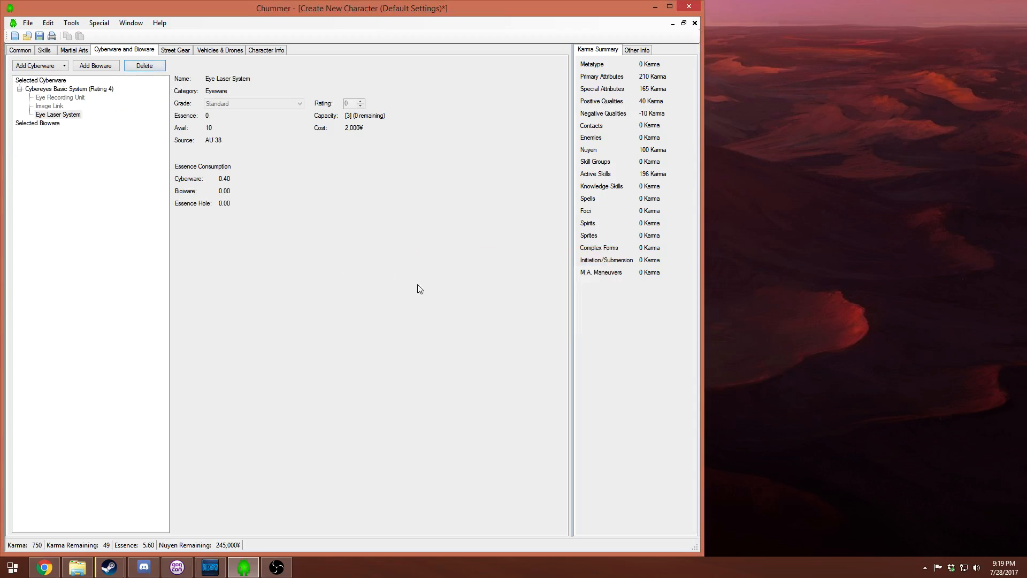
# - Add Low-Light Vision in Standard grade as a separate piece of cyberware
pyautogui.click(35, 66)
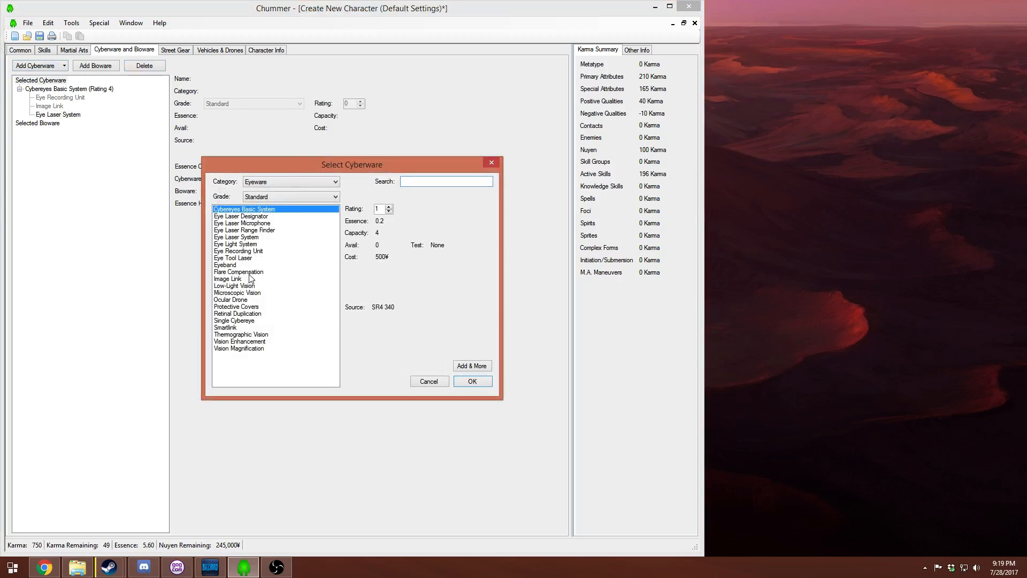
pyautogui.click(245, 287)
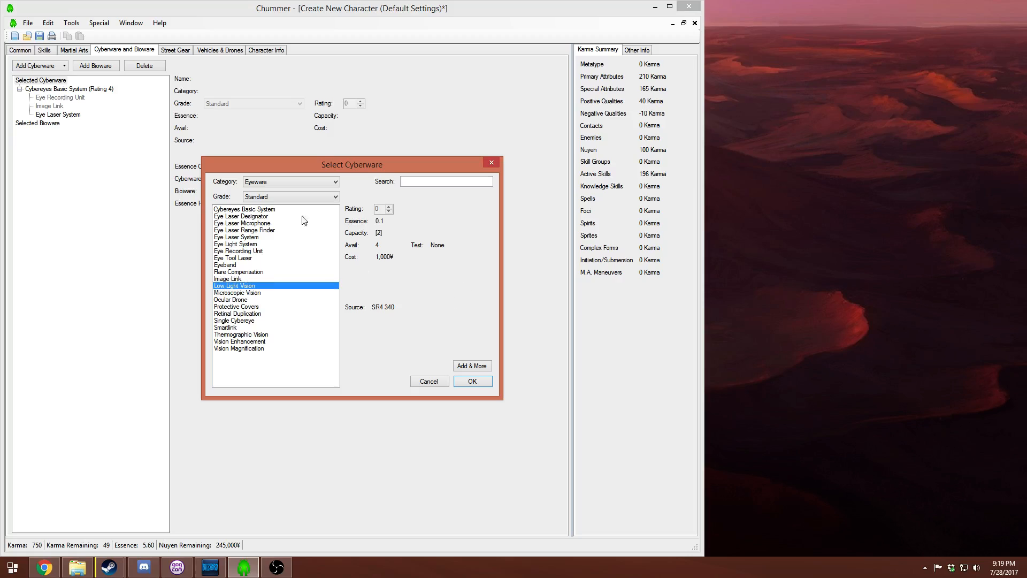
pyautogui.click(473, 381)
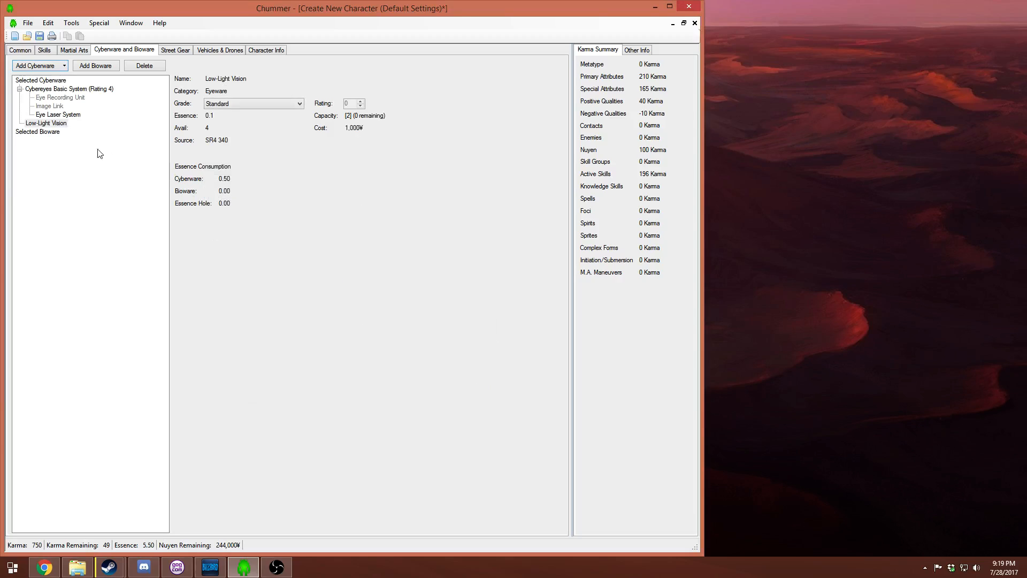
# - Check the plugin options of the standalone Low-Light Vision and delete it from the selected cyberware
pyautogui.click(49, 124)
pyautogui.rightClick(49, 124)
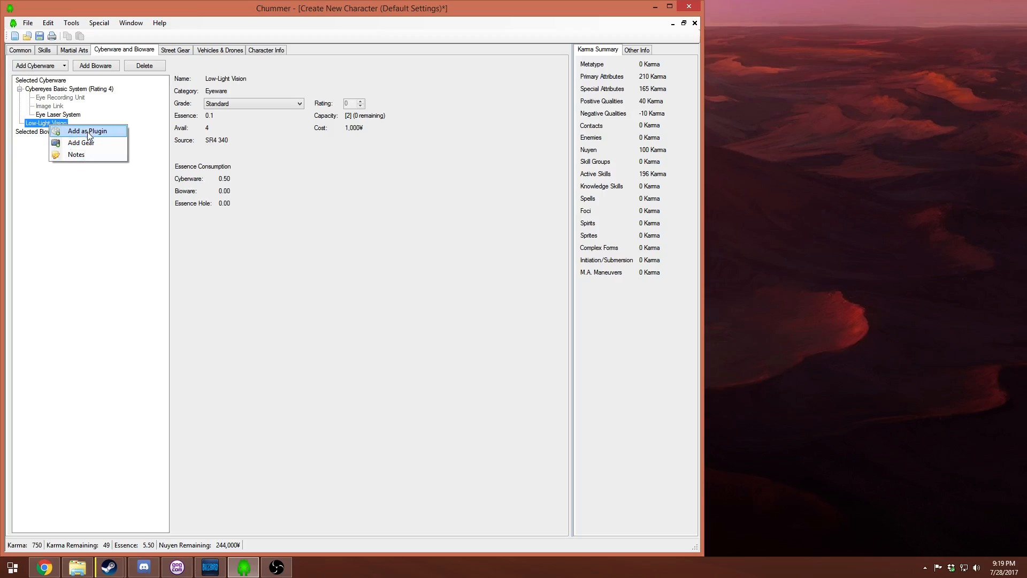
pyautogui.click(101, 202)
pyautogui.click(53, 124)
pyautogui.click(145, 65)
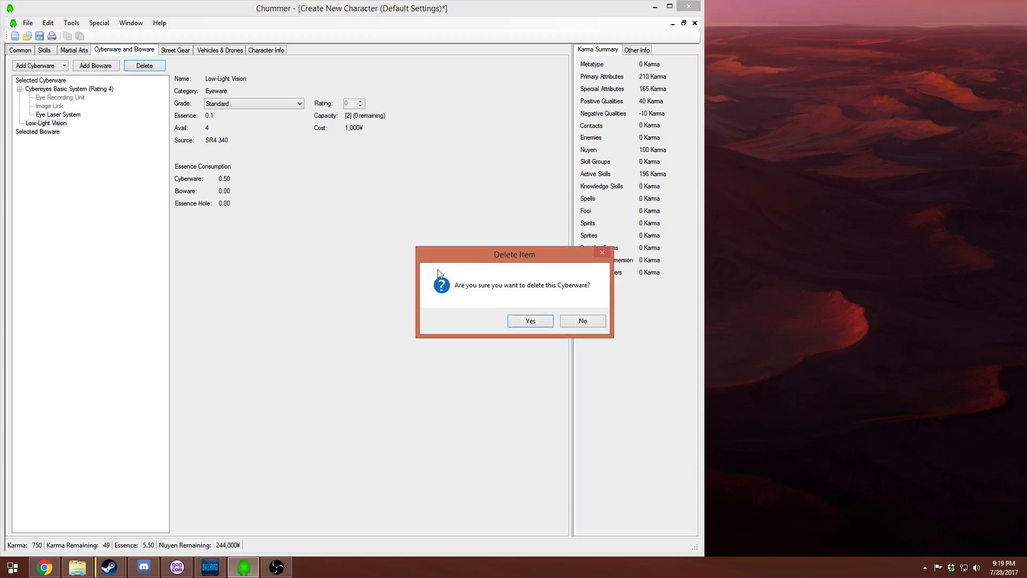
pyautogui.click(534, 321)
# - Add Low-Light Vision in Alphaware grade as a plugin to the Cybereyes Basic System
pyautogui.click(59, 88)
pyautogui.rightClick(59, 89)
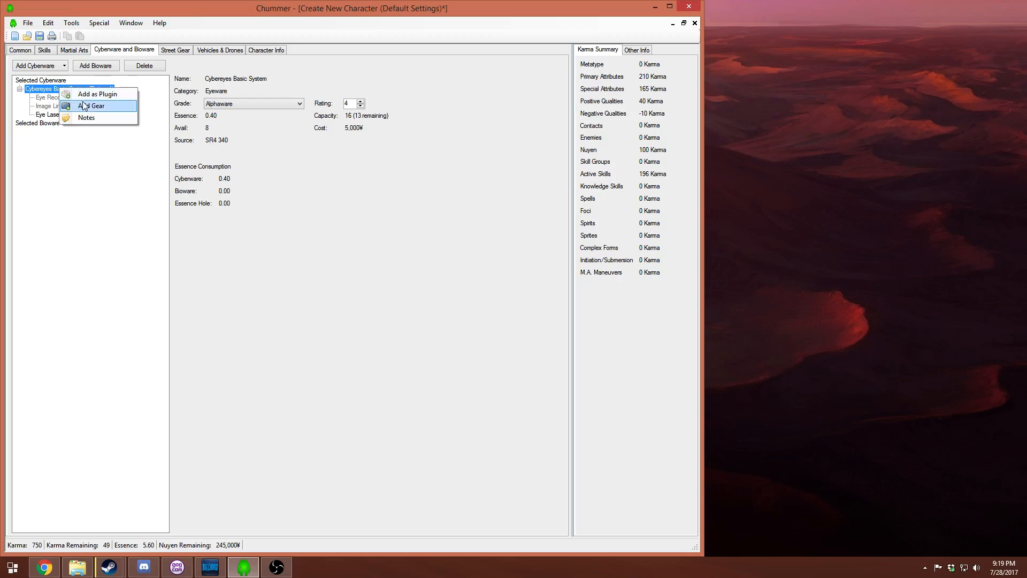
pyautogui.click(86, 96)
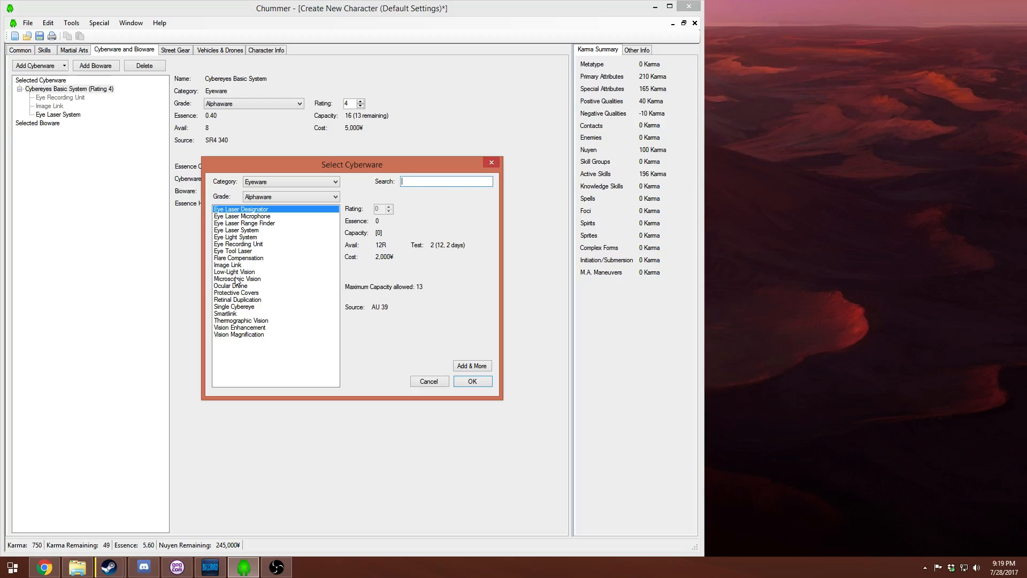
pyautogui.click(234, 272)
pyautogui.click(279, 198)
pyautogui.click(281, 200)
pyautogui.click(288, 196)
pyautogui.click(293, 219)
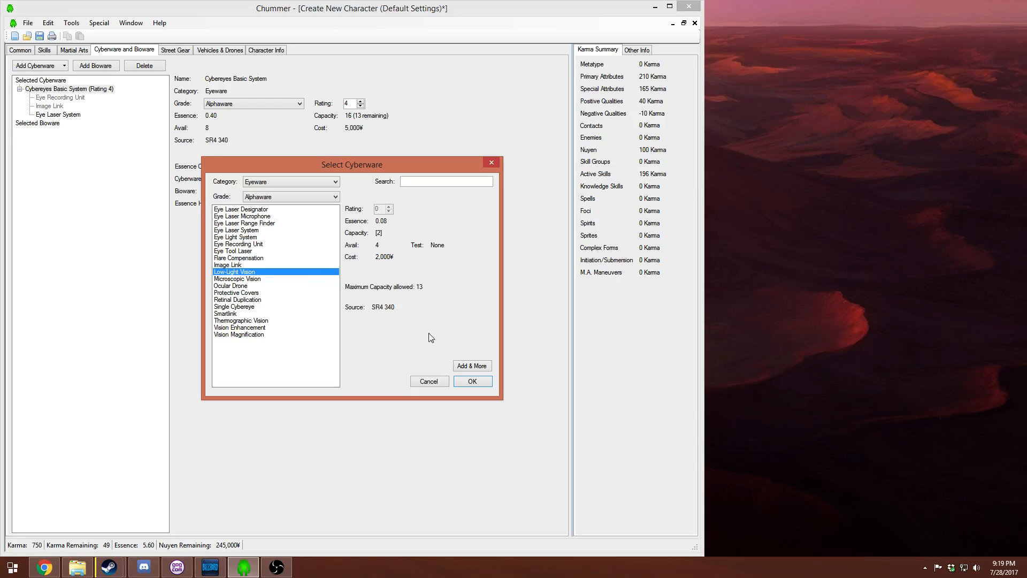
pyautogui.click(472, 381)
# - Delete the Eye Laser System plugin from the Cybereyes Basic System
pyautogui.click(48, 115)
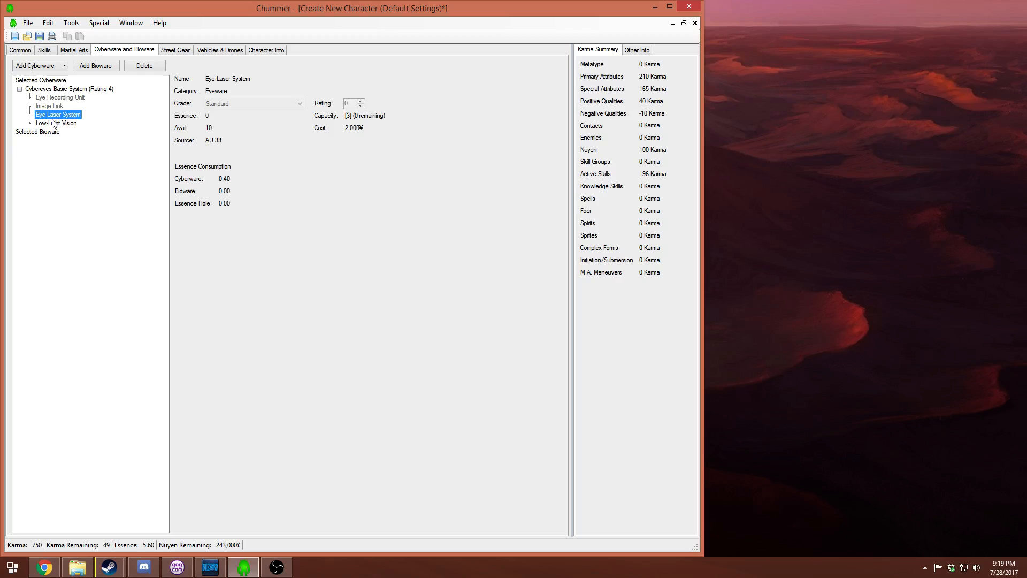
pyautogui.click(143, 67)
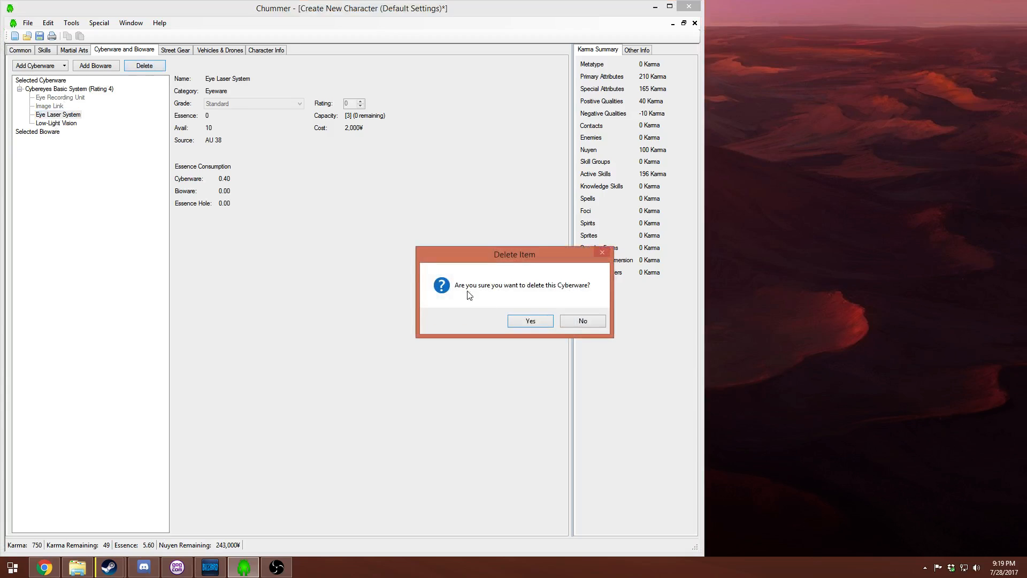
pyautogui.click(529, 321)
# - Add a Smartlink in Alphaware grade as a plugin to the Cybereyes Basic System
pyautogui.click(63, 90)
pyautogui.rightClick(64, 96)
pyautogui.click(80, 97)
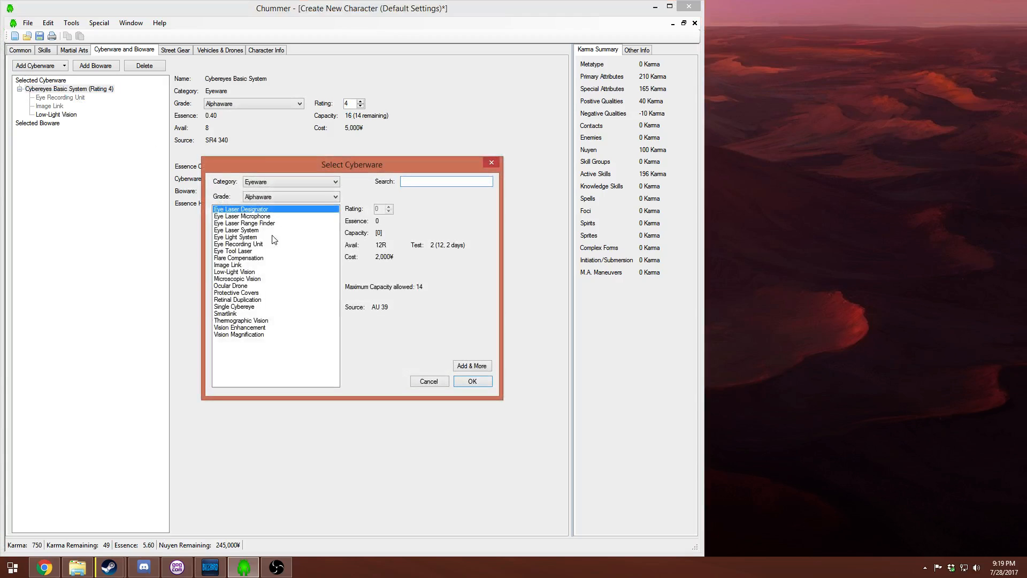
pyautogui.click(235, 287)
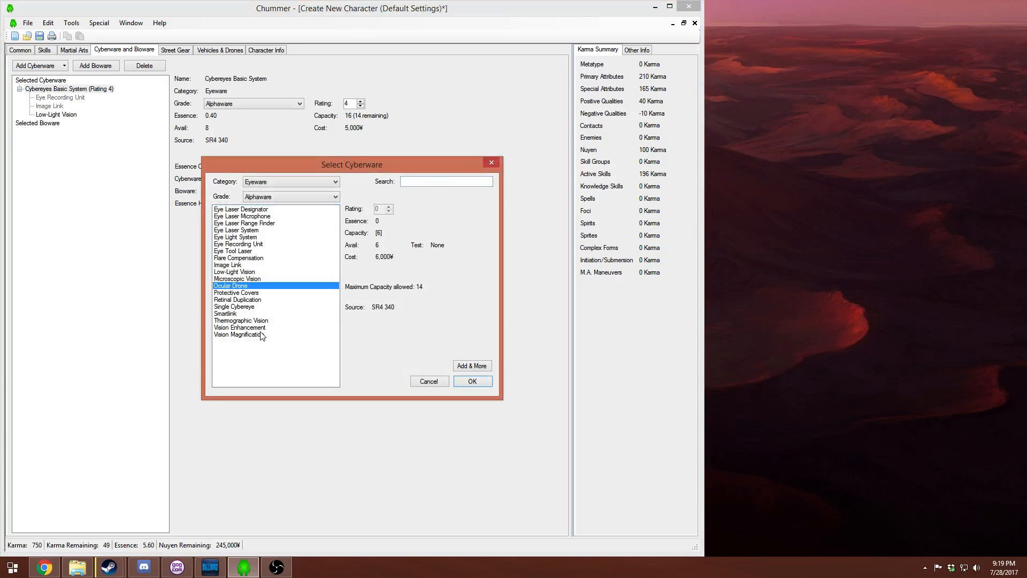
pyautogui.click(245, 272)
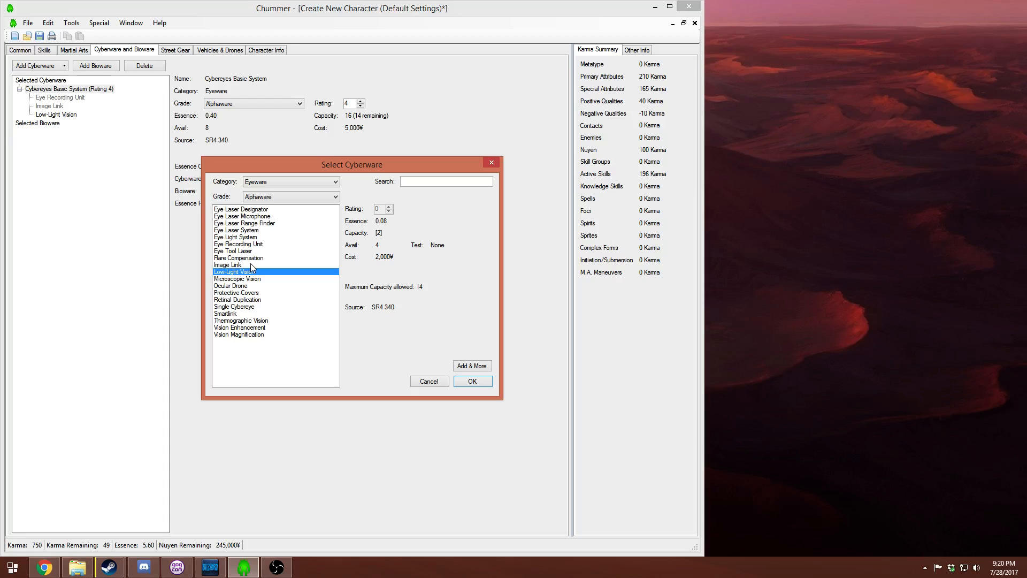
pyautogui.click(251, 313)
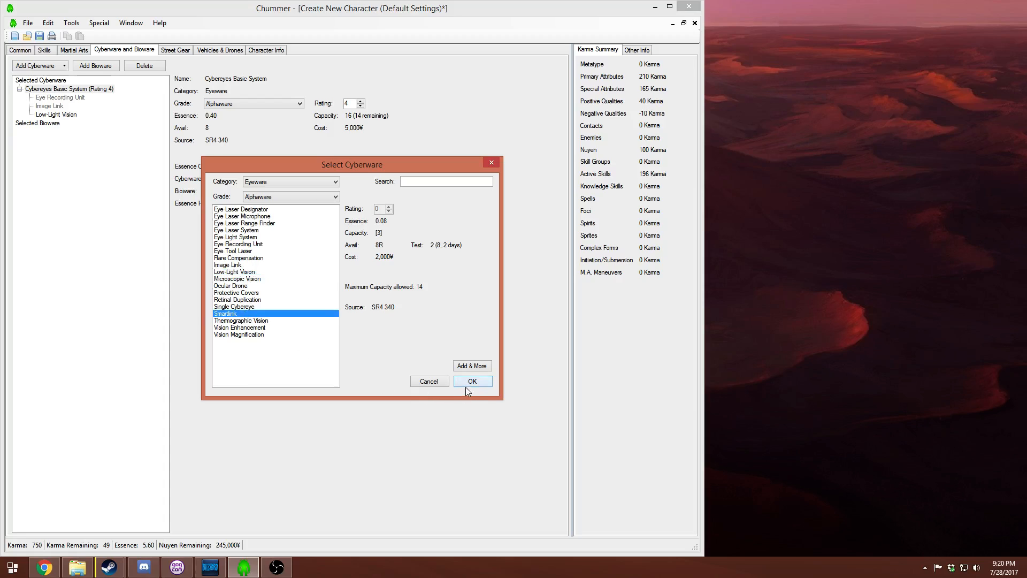
pyautogui.click(470, 385)
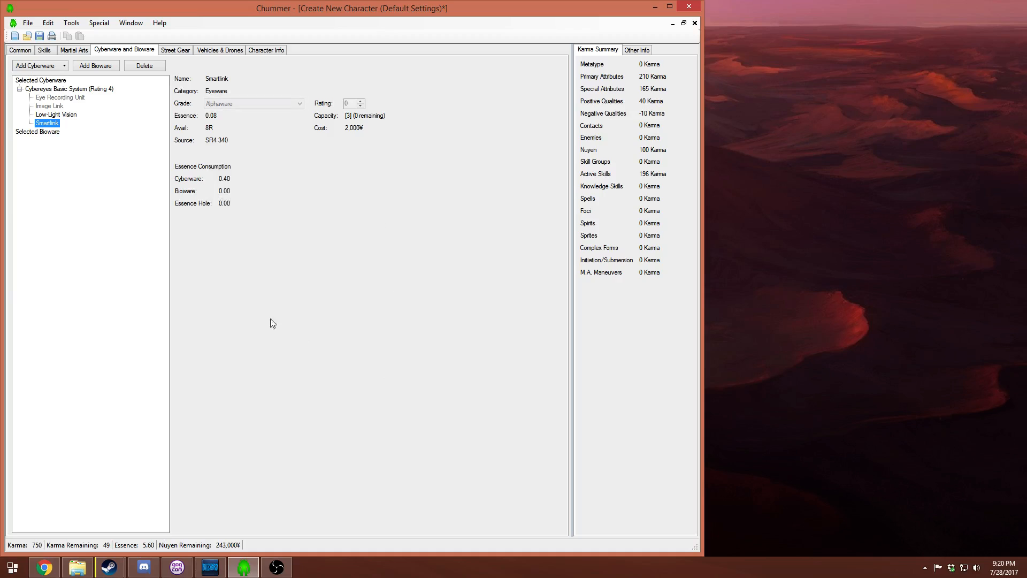
pyautogui.rightClick(81, 89)
pyautogui.click(101, 96)
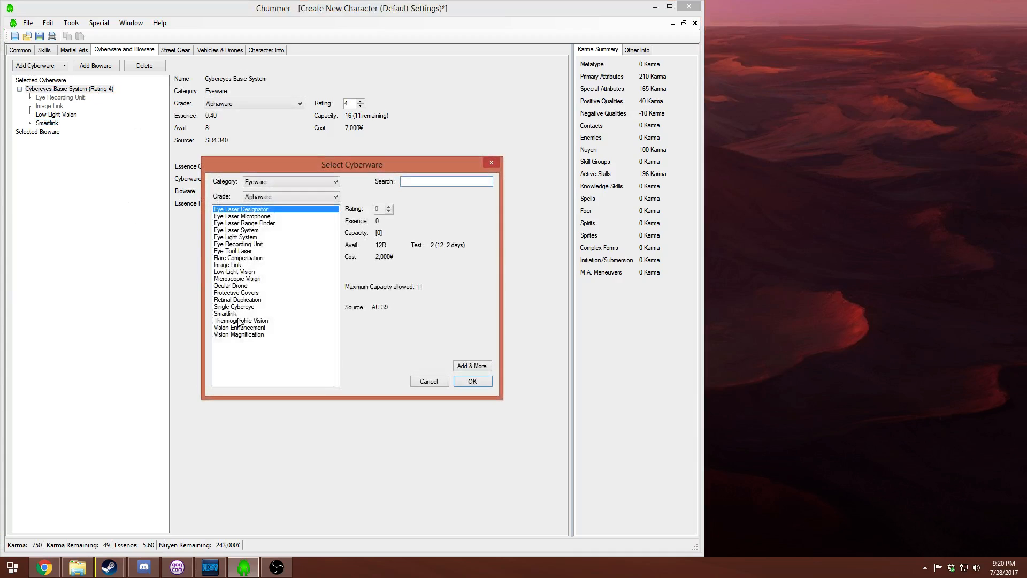
pyautogui.click(243, 265)
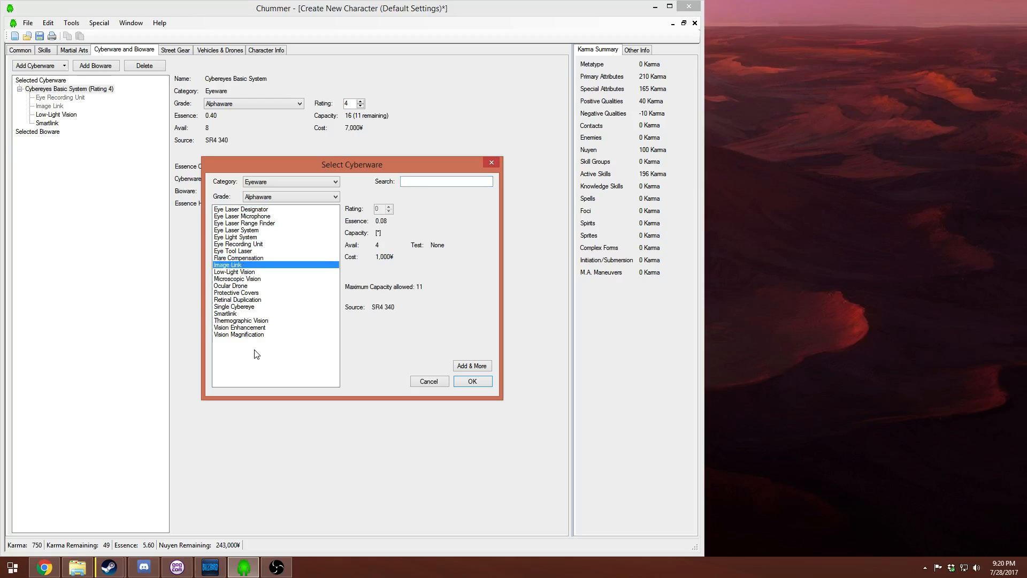
pyautogui.click(427, 381)
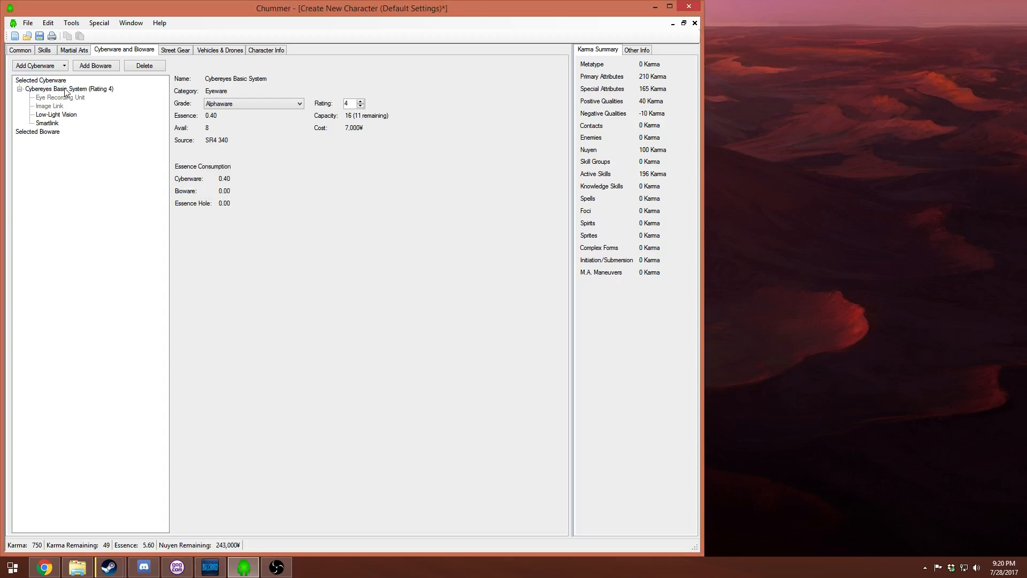
# - Add an Obvious Lower Arm from the Cyberlimb category in Alphaware grade, installed on the Right side
pyautogui.click(45, 81)
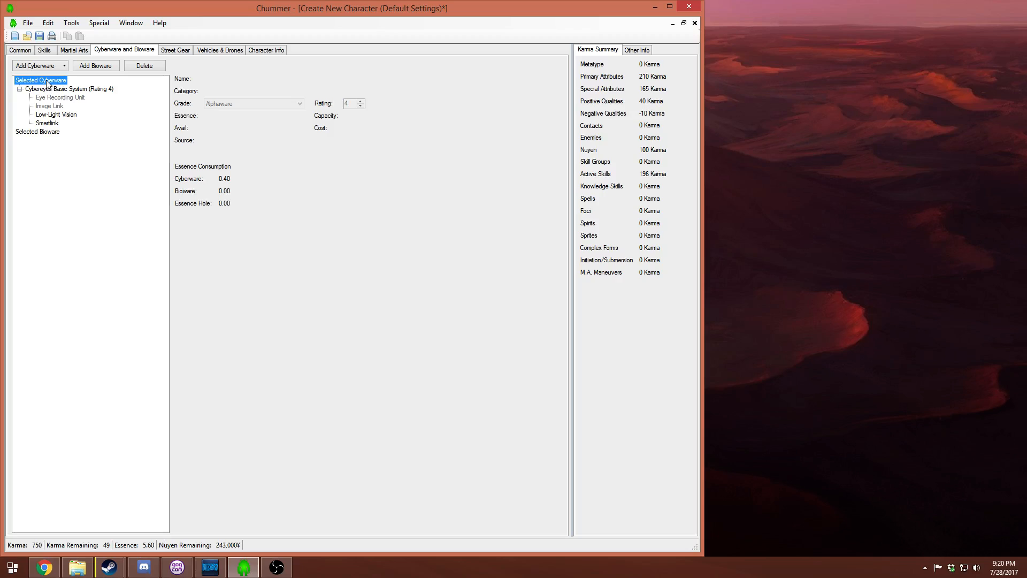
pyautogui.click(40, 64)
pyautogui.click(282, 182)
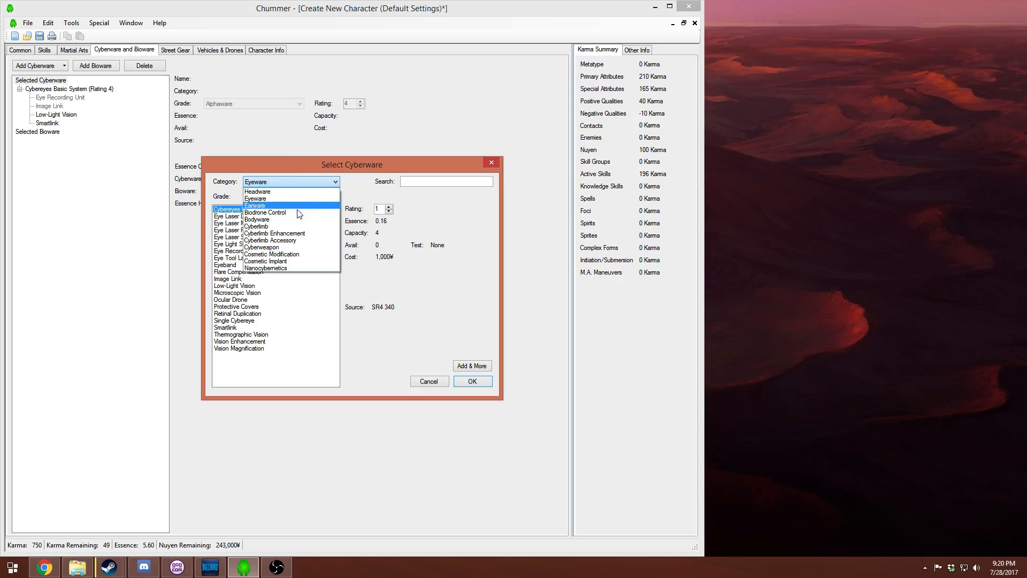
pyautogui.click(307, 227)
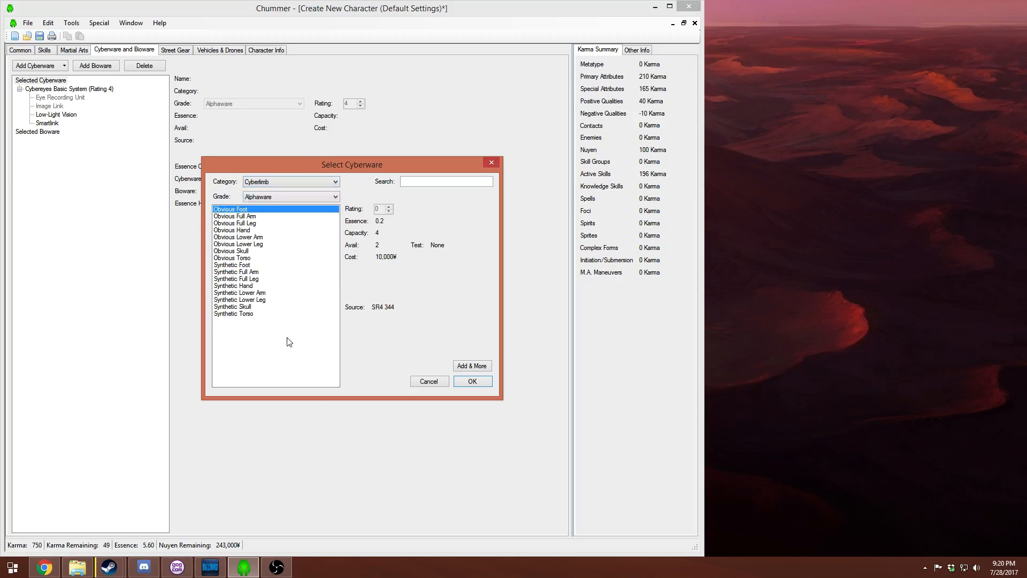
pyautogui.click(251, 251)
pyautogui.click(268, 279)
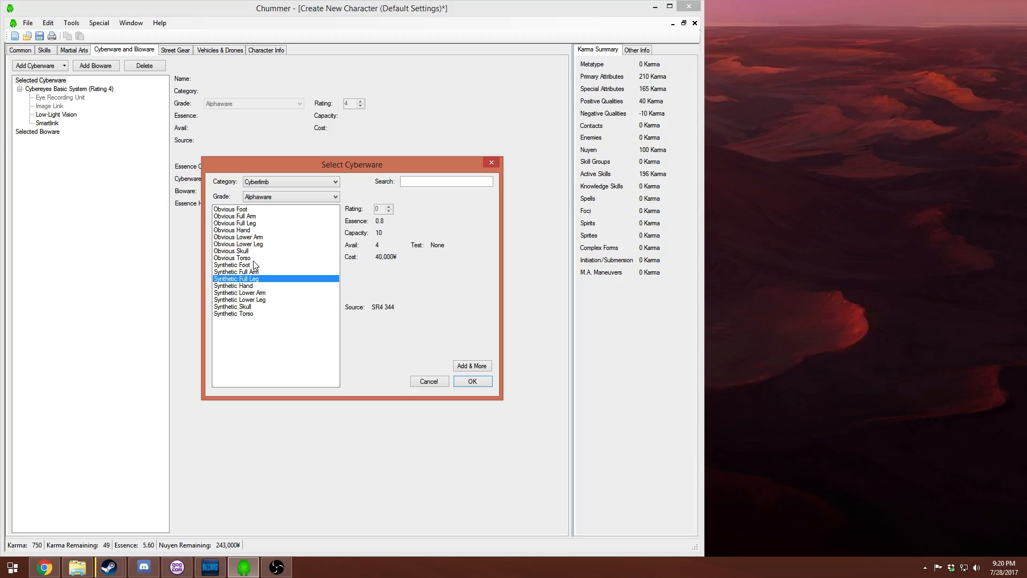
pyautogui.click(245, 238)
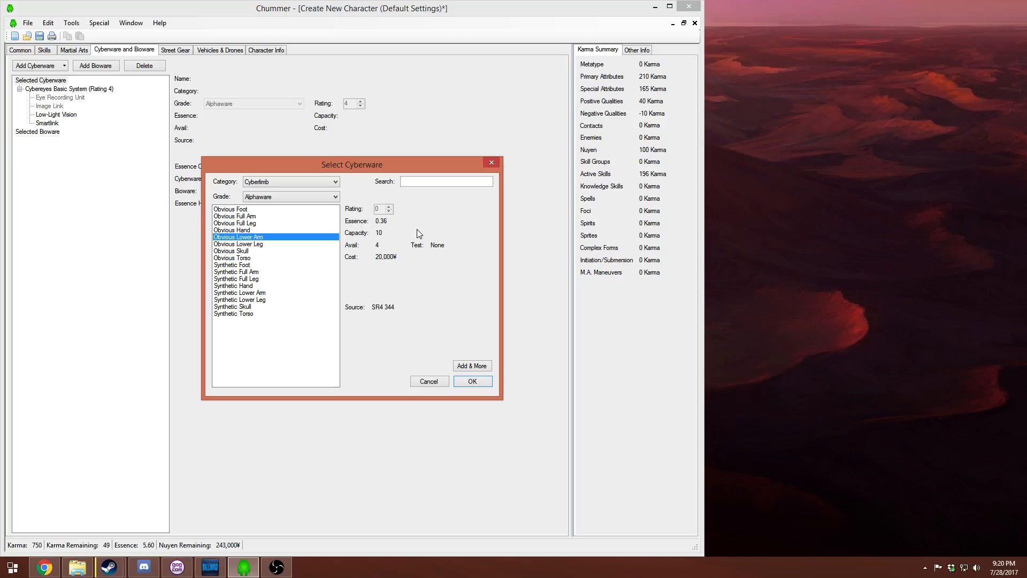
pyautogui.click(477, 383)
pyautogui.click(387, 293)
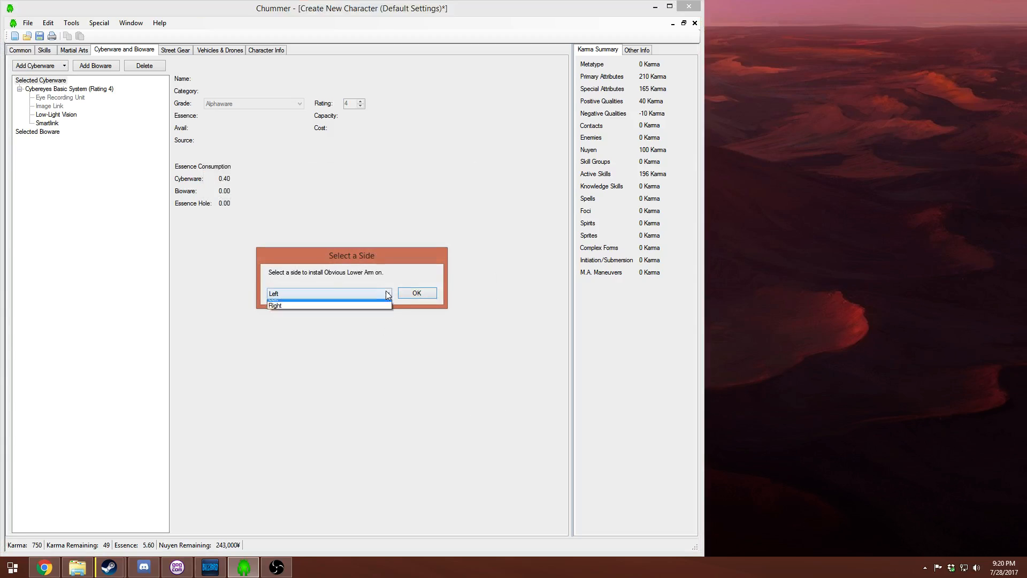
pyautogui.click(342, 304)
pyautogui.click(416, 293)
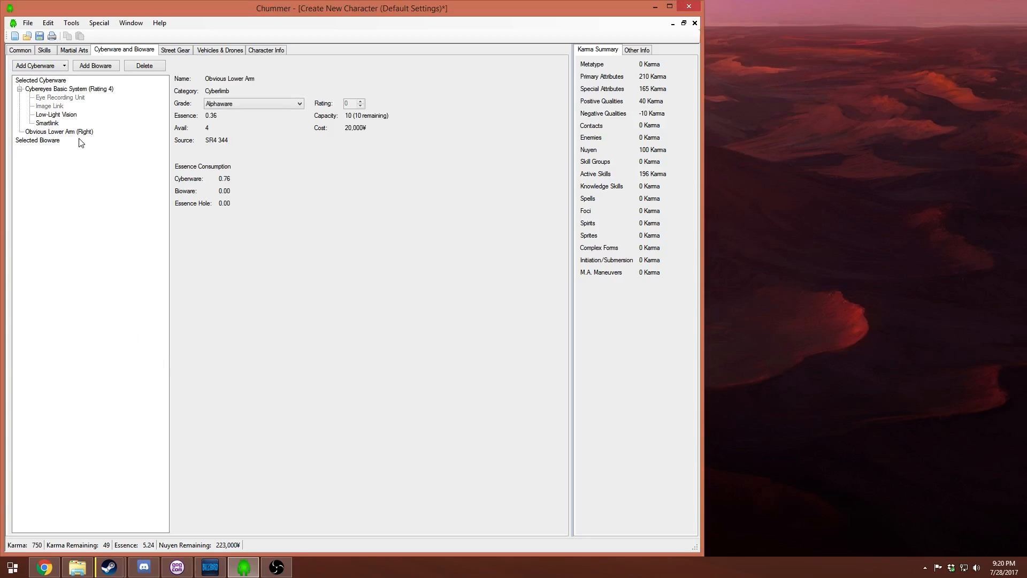
# - Add the Cyberlimb Enhancement Customized Agility at rating 6 in Alphaware grade as a plugin to the right Obvious Lower Arm
pyautogui.click(64, 139)
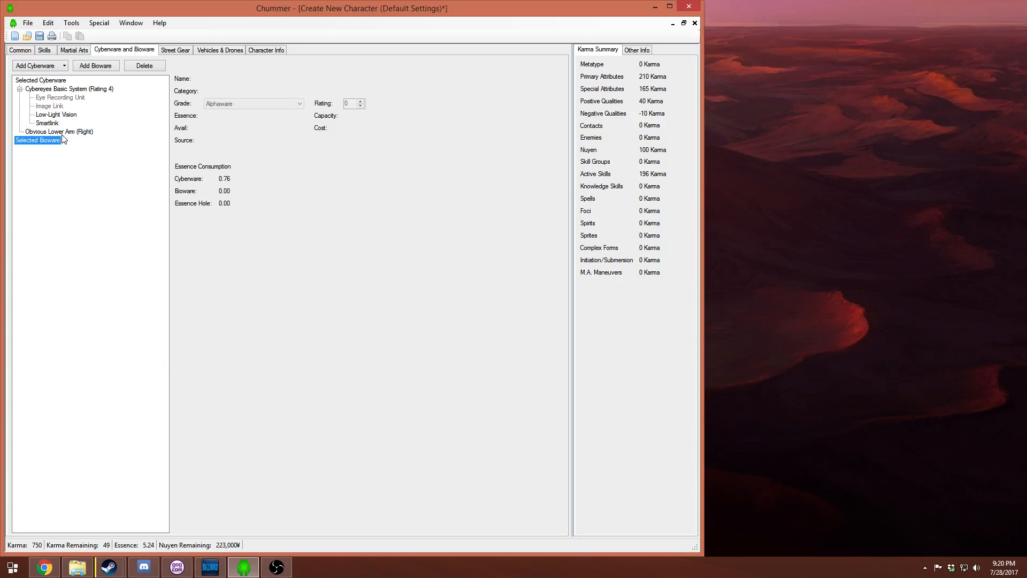
pyautogui.press('Up')
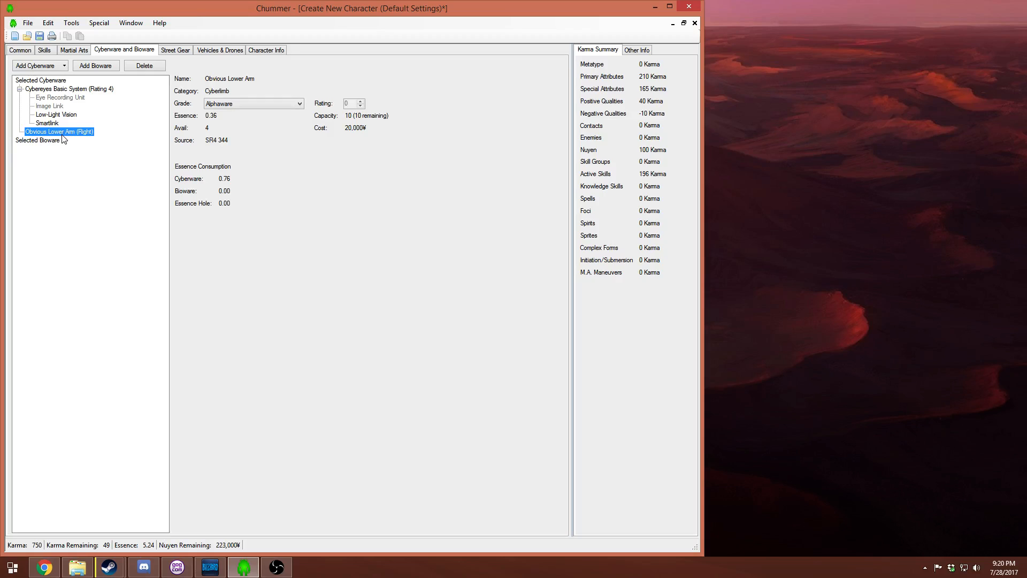
pyautogui.rightClick(62, 135)
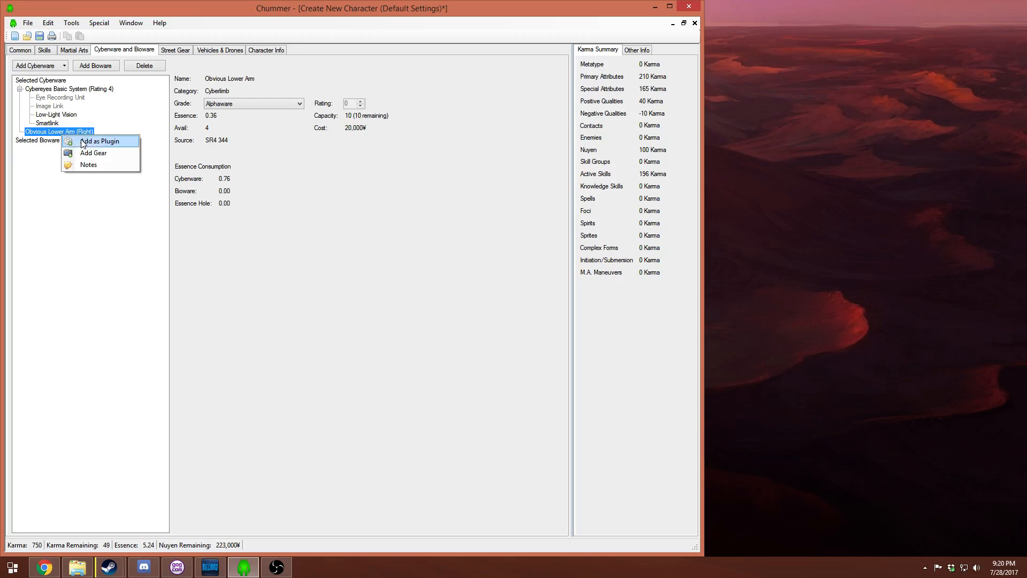
pyautogui.click(83, 142)
pyautogui.click(290, 181)
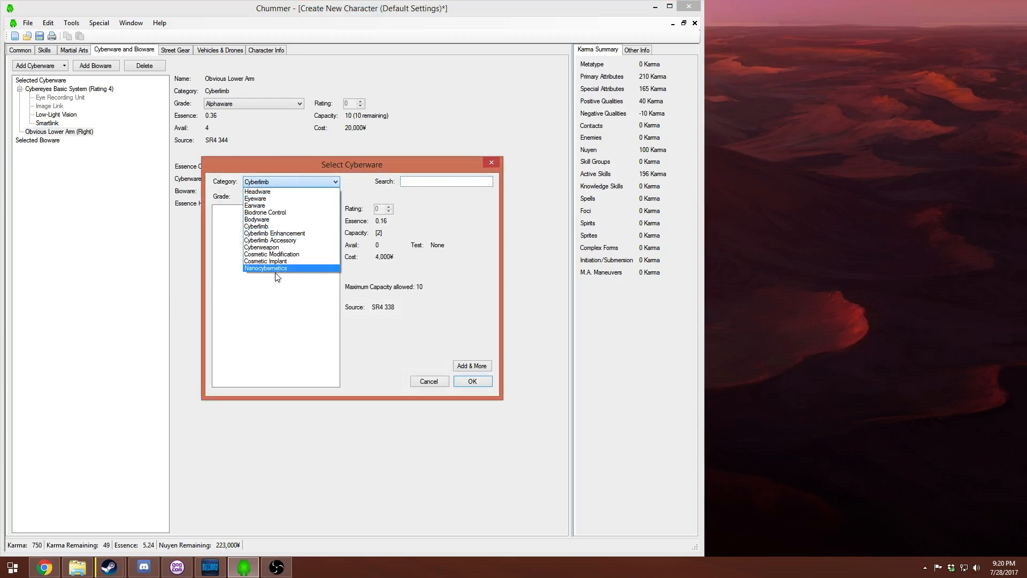
pyautogui.click(285, 234)
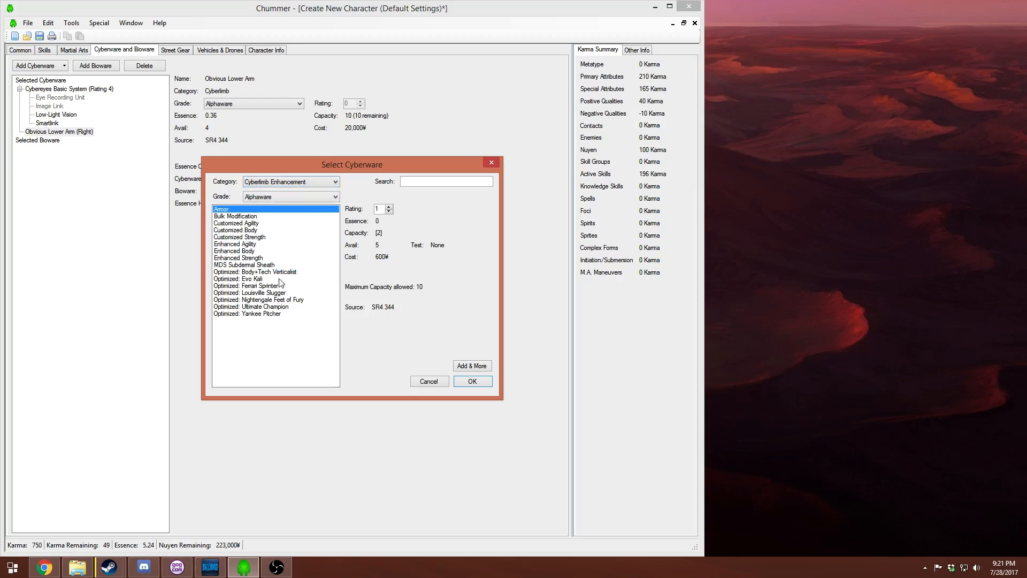
pyautogui.click(252, 224)
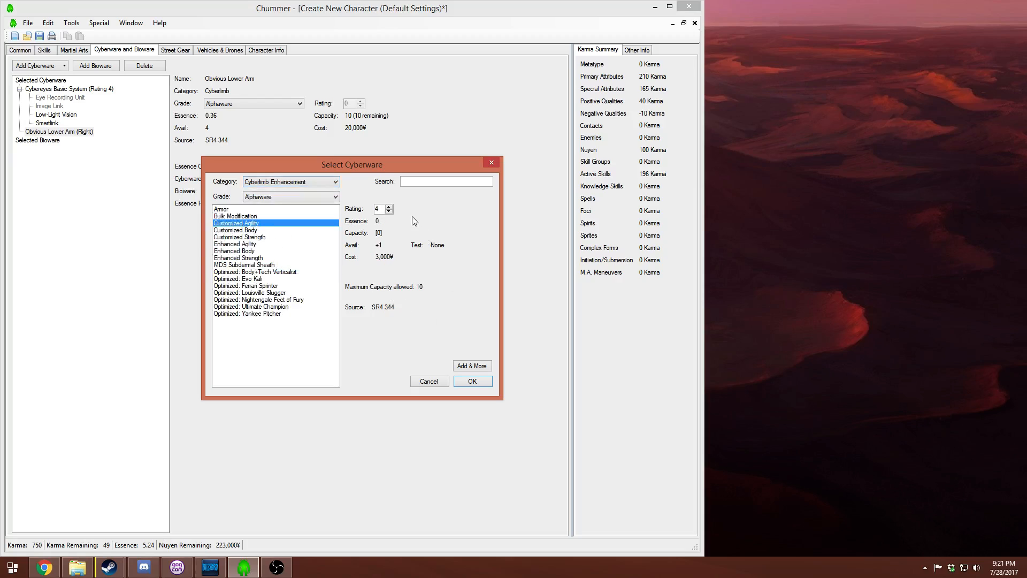
pyautogui.click(390, 207)
pyautogui.click(390, 207)
pyautogui.click(389, 207)
pyautogui.click(389, 207)
pyautogui.click(389, 207)
pyautogui.click(389, 206)
pyautogui.click(390, 213)
pyautogui.click(390, 213)
pyautogui.click(390, 213)
pyautogui.click(390, 213)
pyautogui.click(390, 213)
pyautogui.click(390, 213)
pyautogui.click(391, 213)
pyautogui.click(390, 213)
pyautogui.click(390, 211)
pyautogui.click(390, 212)
pyautogui.click(390, 212)
pyautogui.click(390, 211)
pyautogui.click(482, 382)
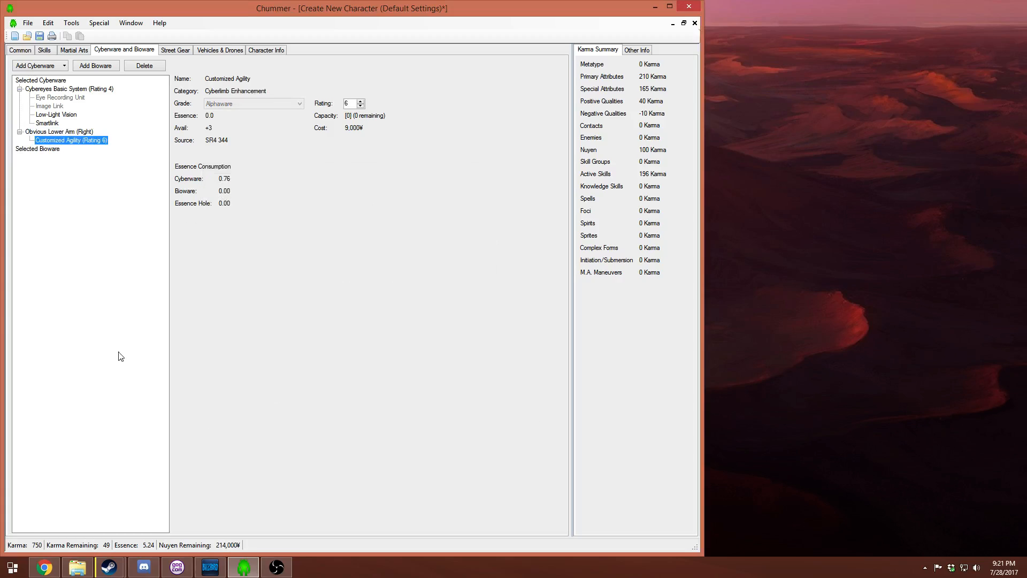
pyautogui.click(56, 139)
pyautogui.rightClick(73, 140)
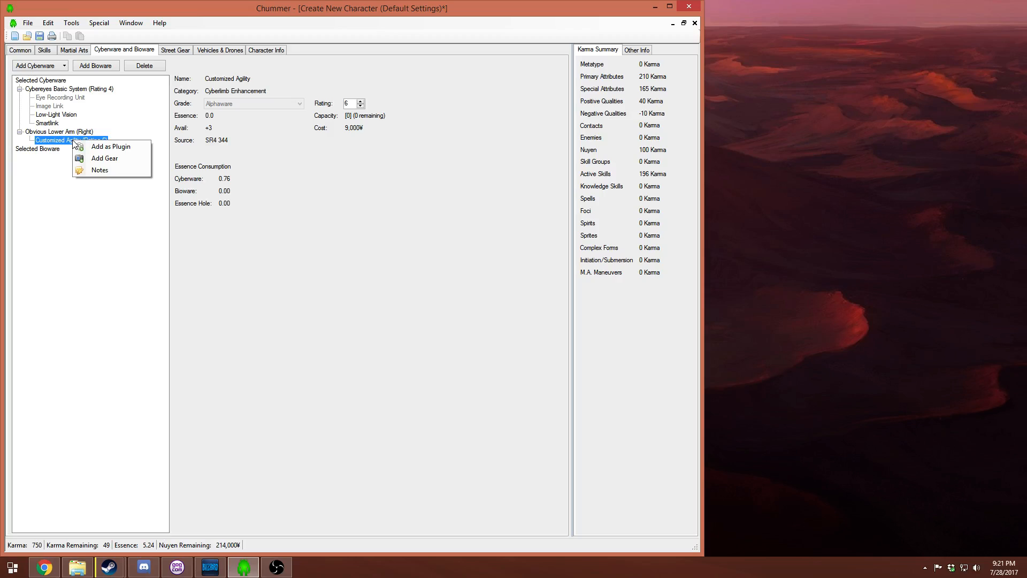
pyautogui.click(57, 184)
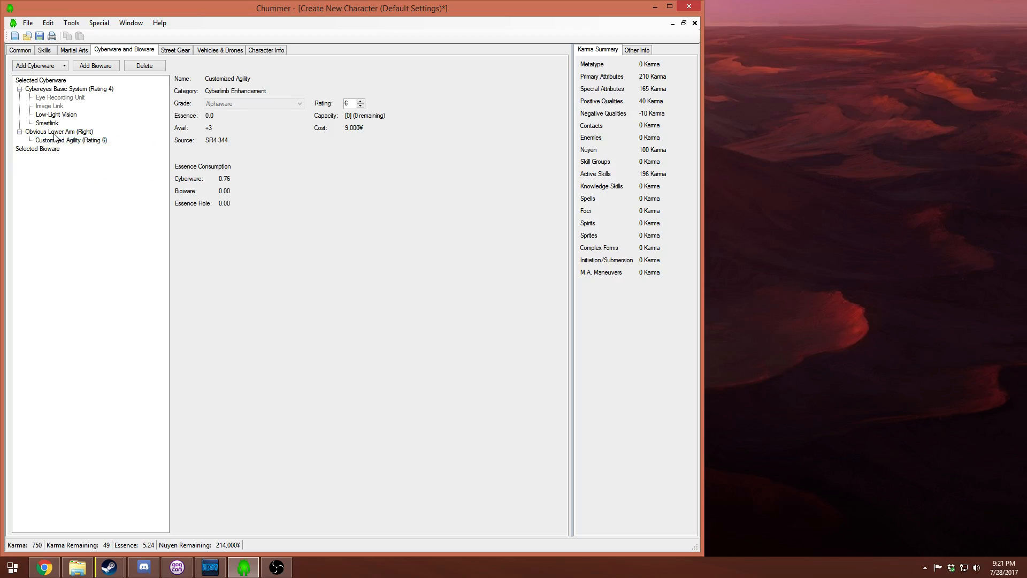
# - Add the Cyberlimb Enhancement Enhanced Agility at rating 3 in Alphaware grade as a plugin to the right Obvious Lower Arm
pyautogui.rightClick(53, 133)
pyautogui.click(88, 143)
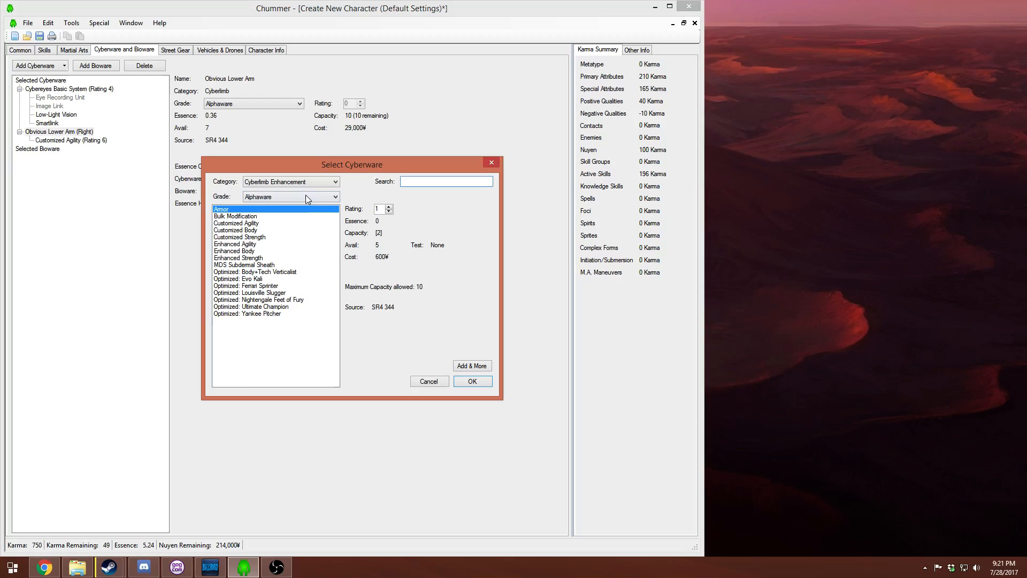
pyautogui.click(304, 181)
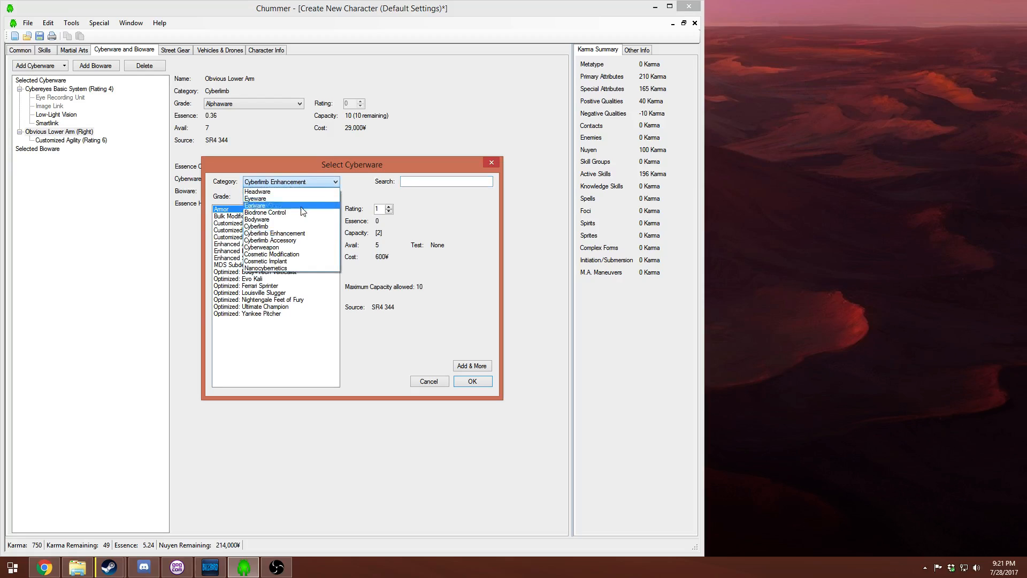
pyautogui.click(301, 235)
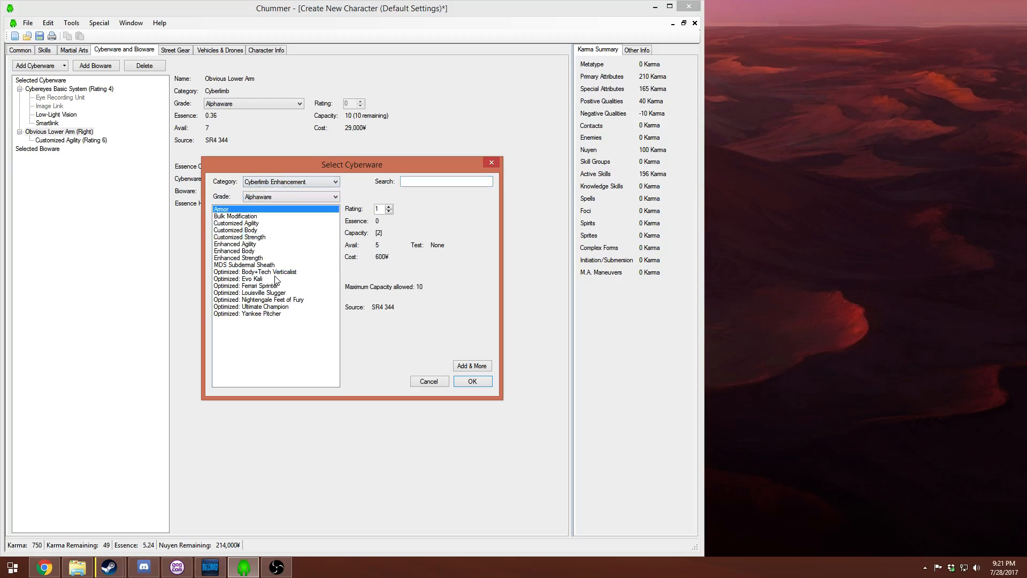
pyautogui.click(250, 244)
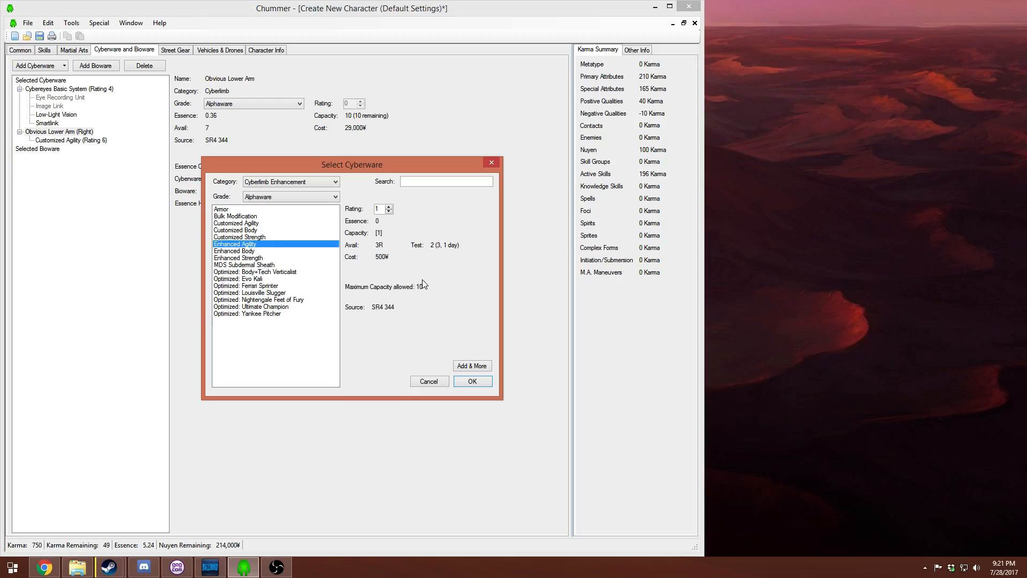
pyautogui.click(389, 206)
pyautogui.click(389, 207)
pyautogui.click(389, 211)
pyautogui.click(472, 381)
pyautogui.click(53, 141)
pyautogui.click(51, 131)
pyautogui.click(67, 148)
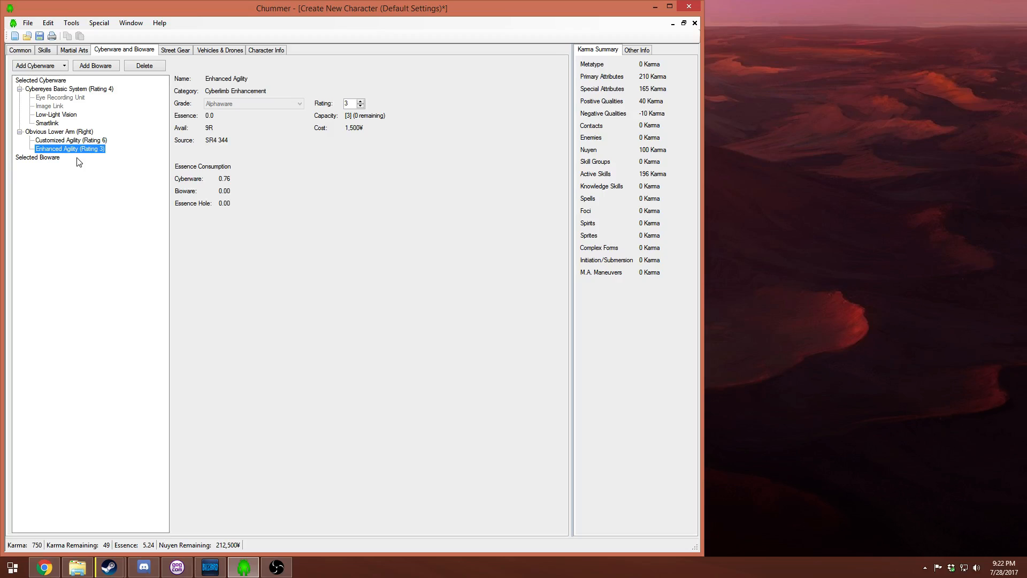
pyautogui.click(78, 160)
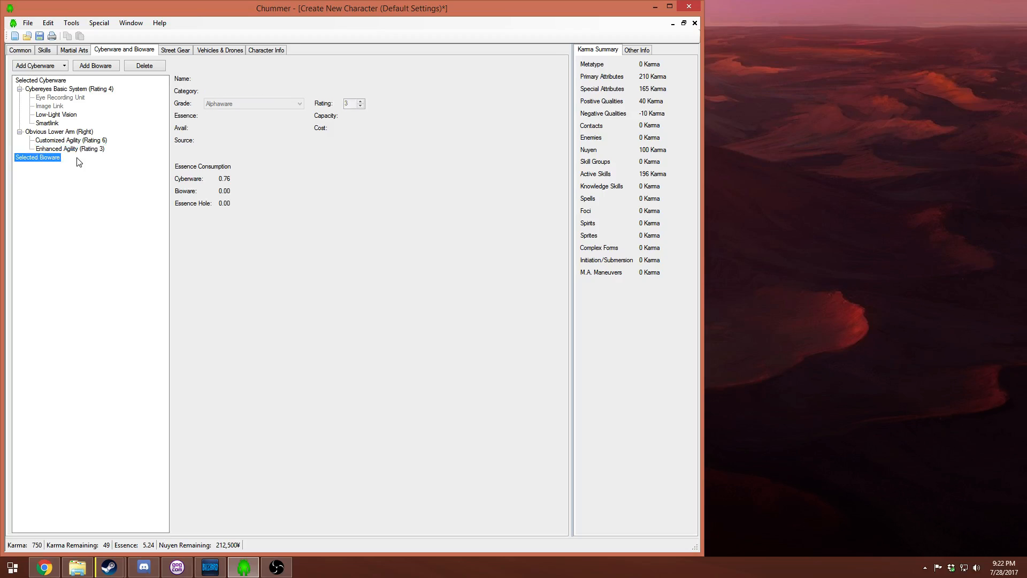
pyautogui.click(57, 133)
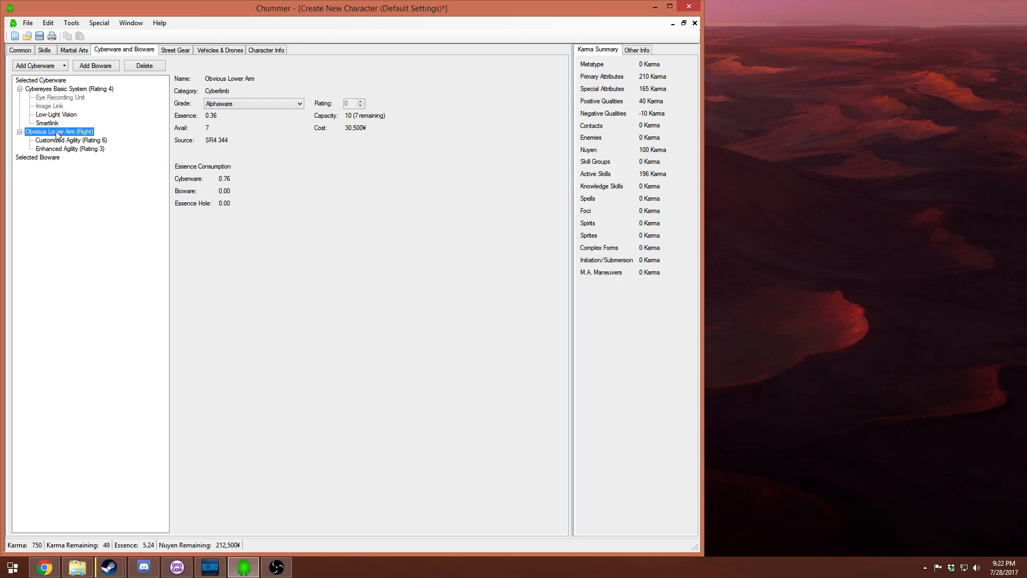
pyautogui.click(111, 231)
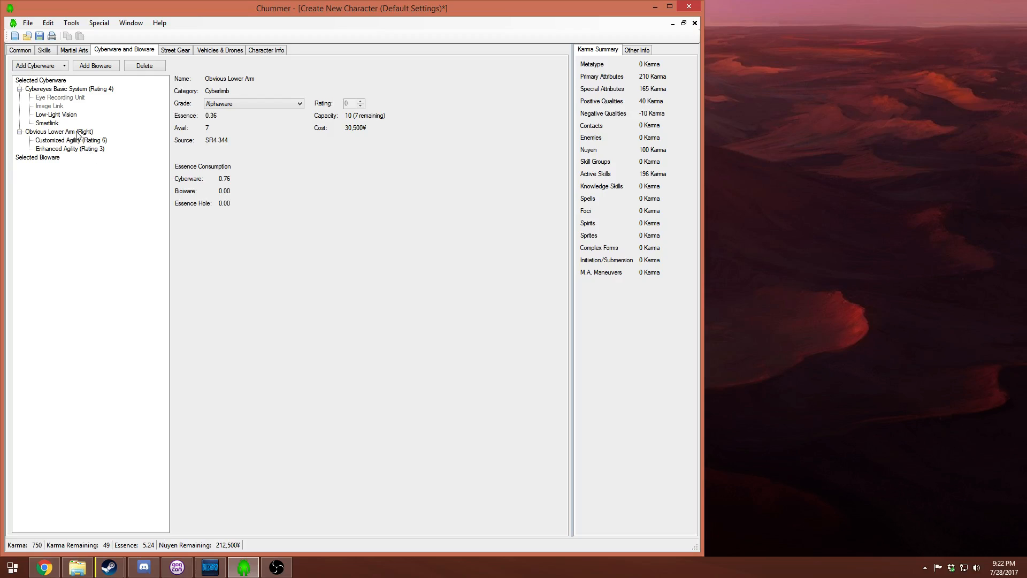
pyautogui.click(60, 133)
pyautogui.click(45, 90)
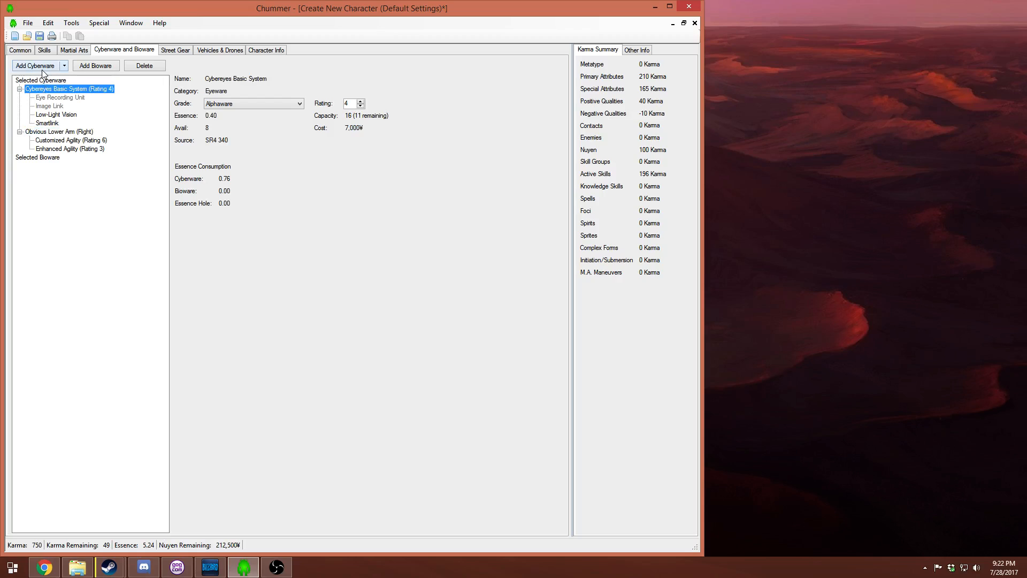
# - Add Reaction Enhancers from the Bodyware category at rating 2 in Alphaware grade as a new cyberware item
pyautogui.click(42, 70)
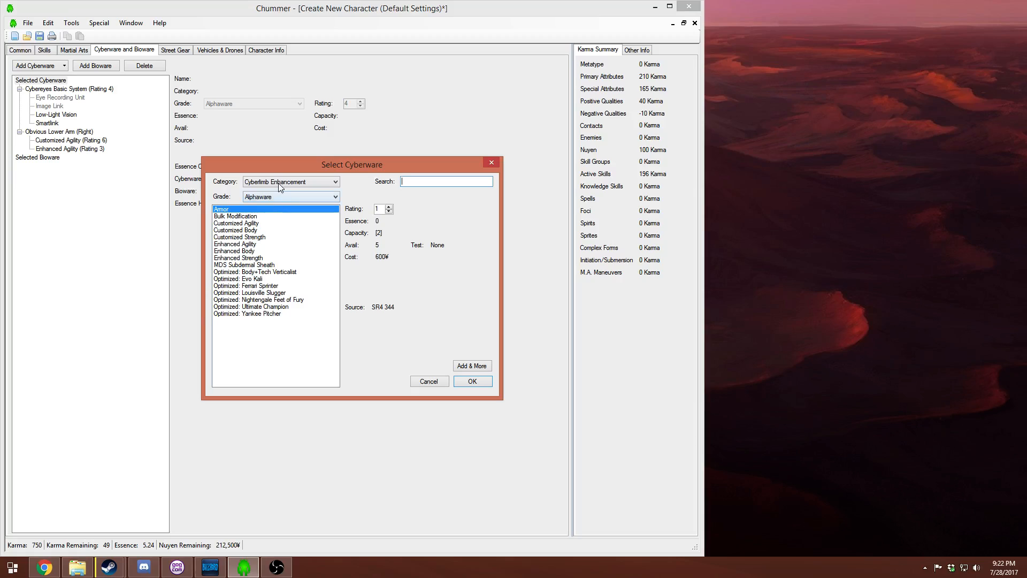
pyautogui.click(278, 185)
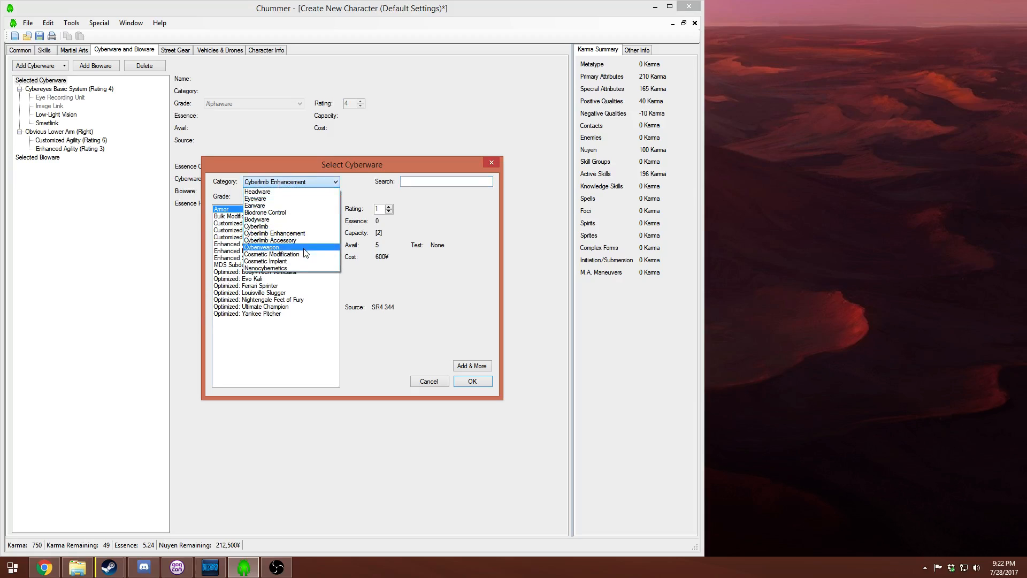
pyautogui.click(294, 220)
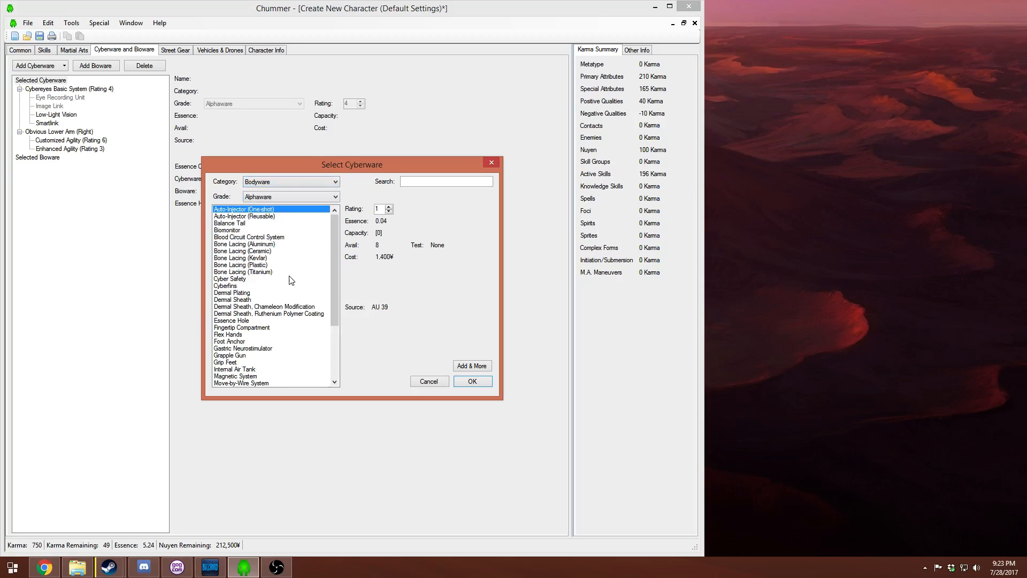
pyautogui.click(256, 272)
pyautogui.scroll(-3, 254, 302)
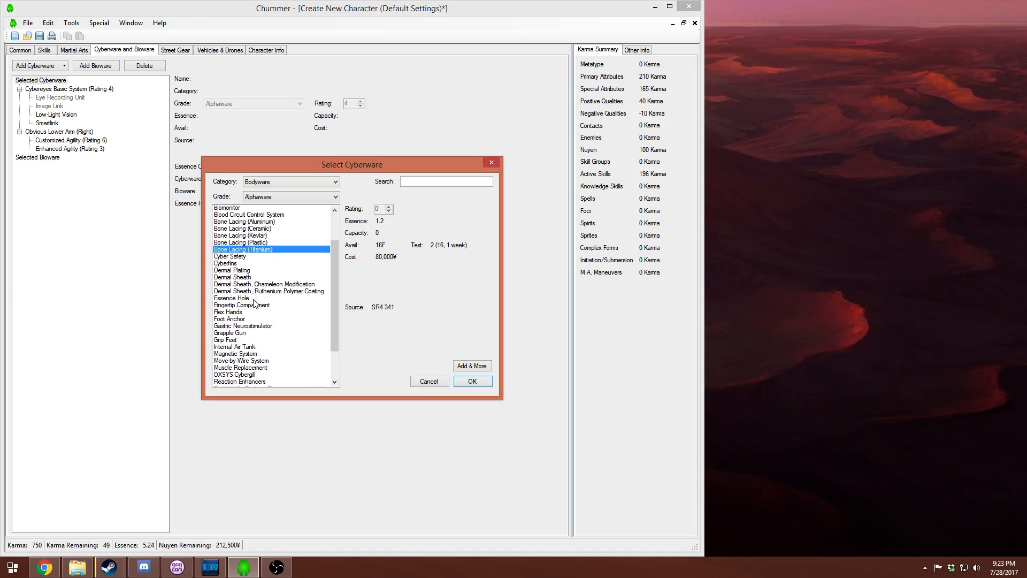
pyautogui.scroll(-1, 254, 303)
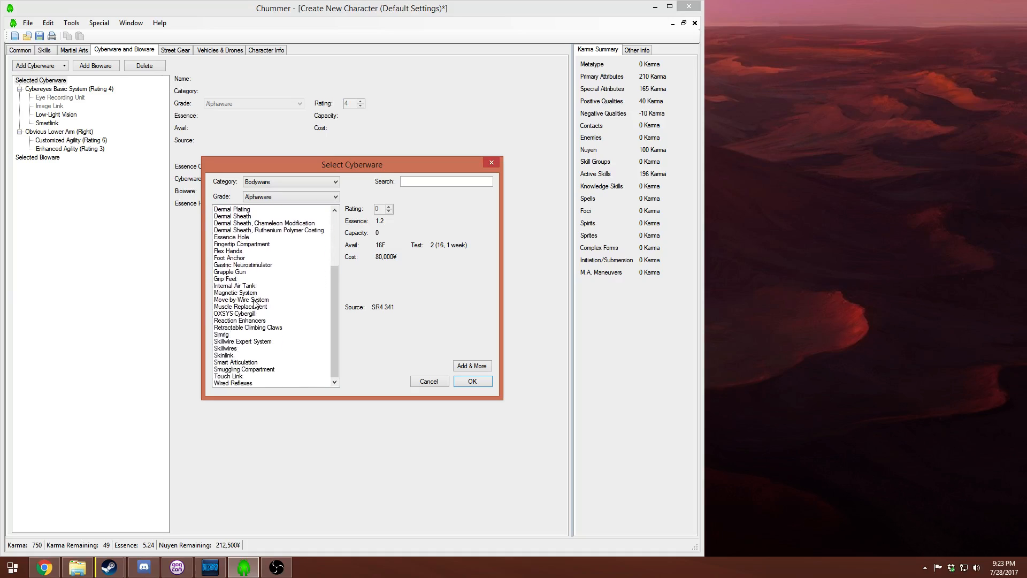
pyautogui.click(250, 320)
pyautogui.doubleClick(390, 206)
pyautogui.click(389, 211)
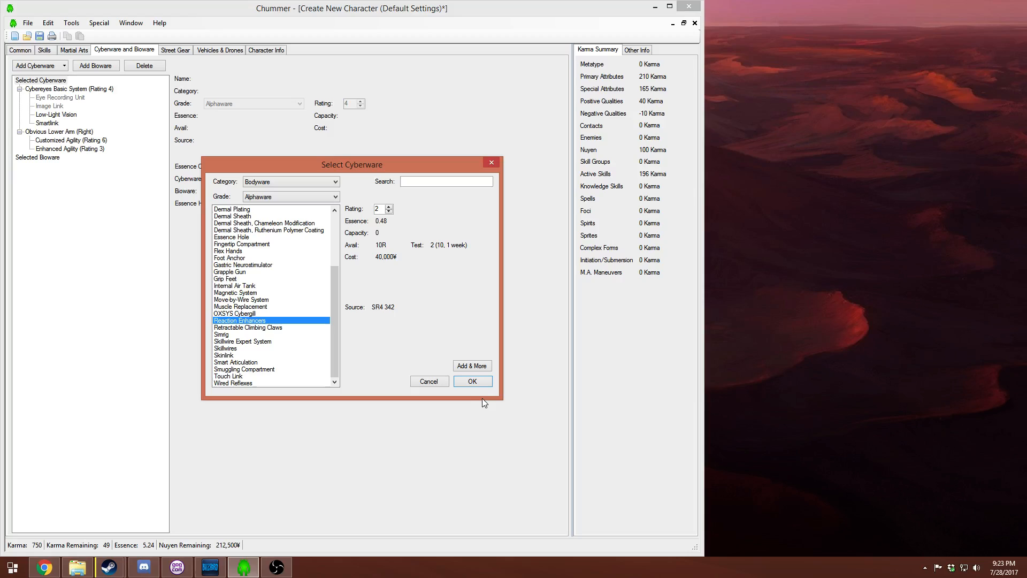
pyautogui.click(472, 381)
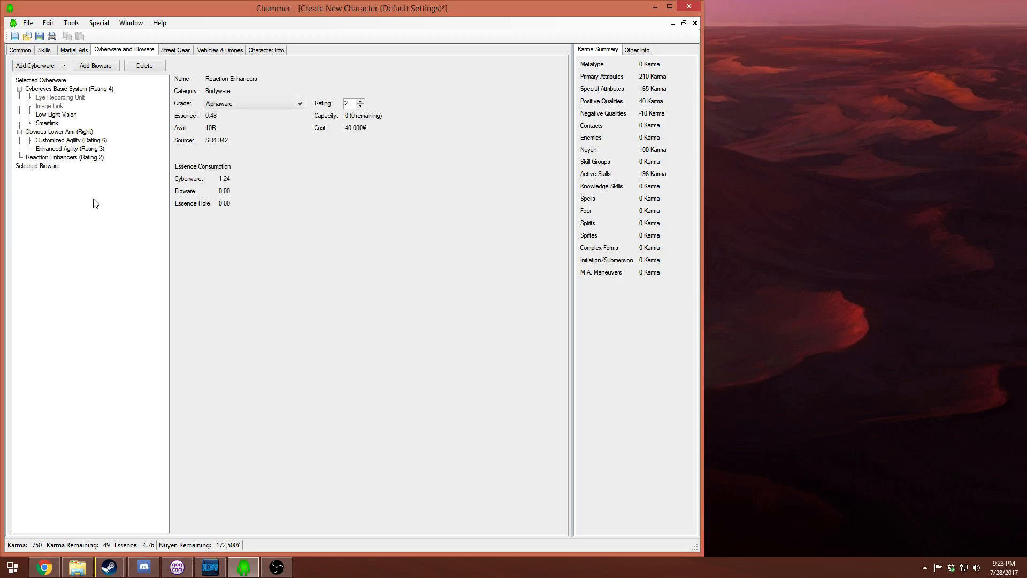
pyautogui.click(63, 156)
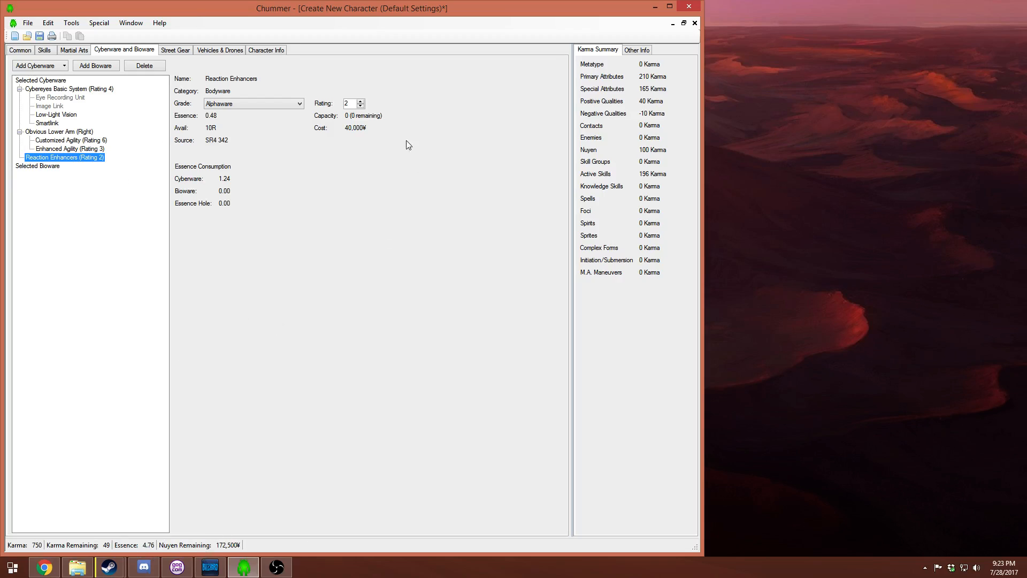
pyautogui.click(47, 122)
pyautogui.click(84, 131)
pyautogui.click(56, 106)
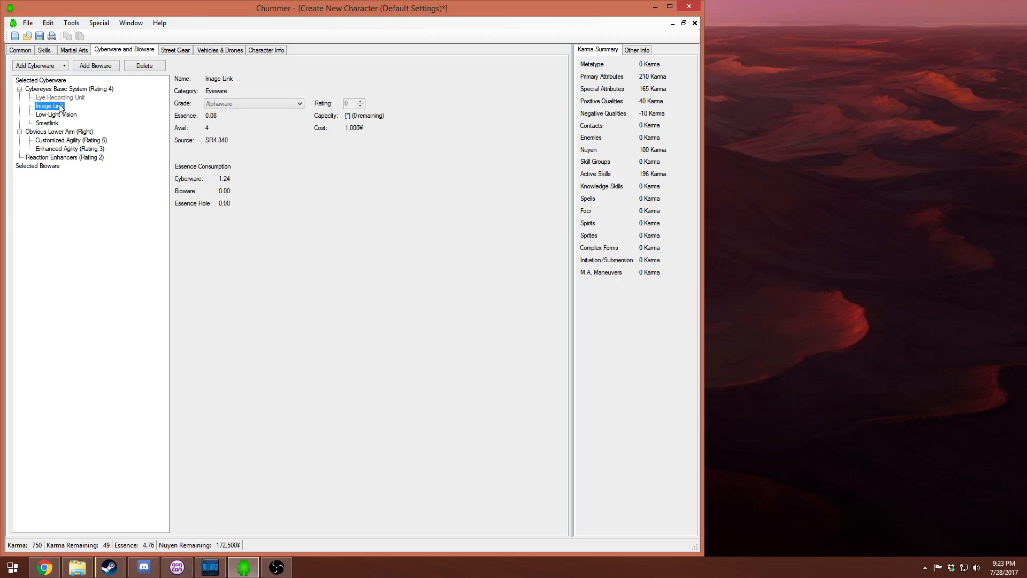
pyautogui.click(43, 65)
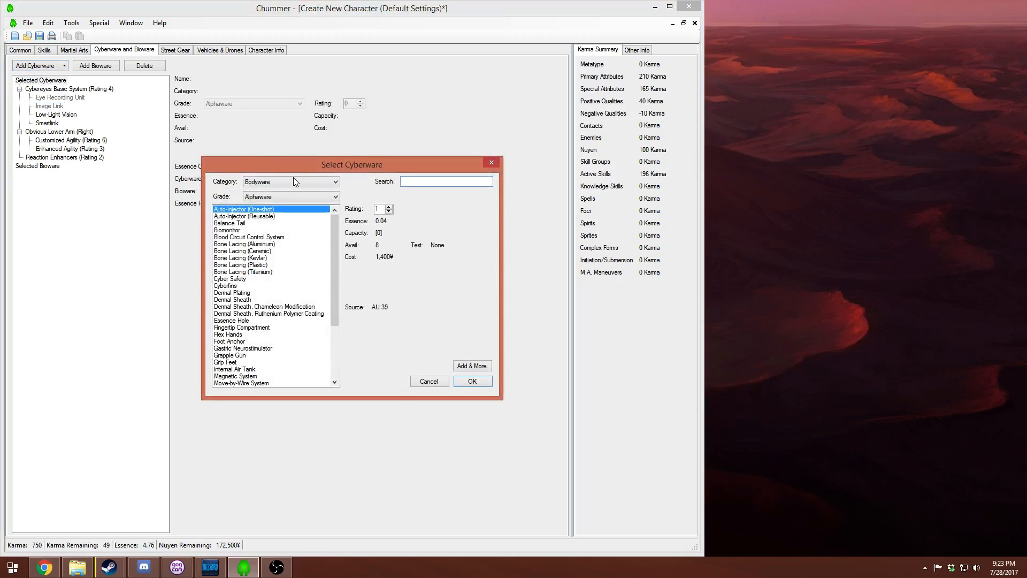
pyautogui.click(295, 181)
pyautogui.click(296, 180)
pyautogui.click(429, 381)
# - Examine the essence, availability and cost of the Cultured bioware options, from Pain Editor to Trauma Damper, in Alphaware grade
pyautogui.click(103, 67)
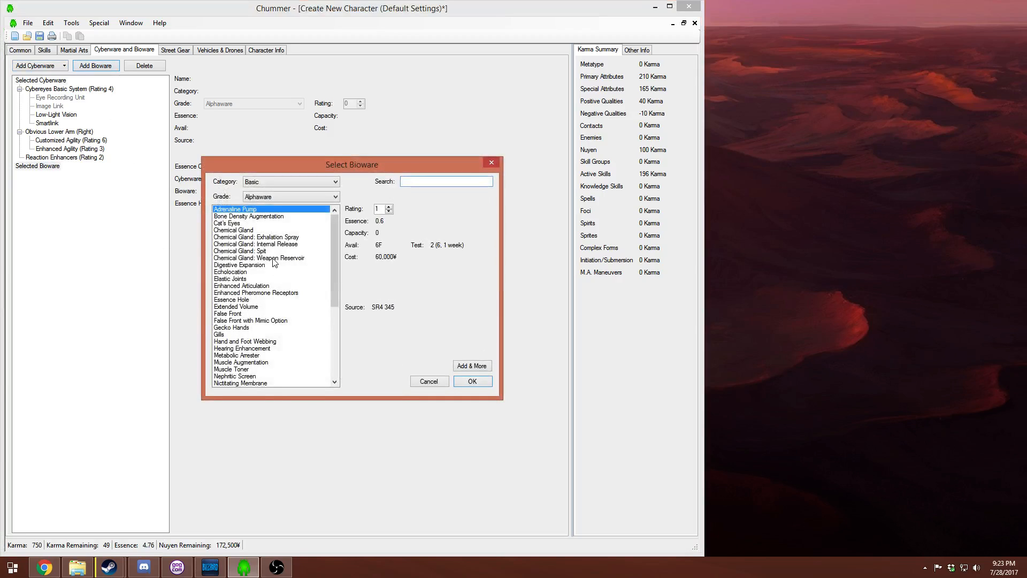
pyautogui.click(317, 185)
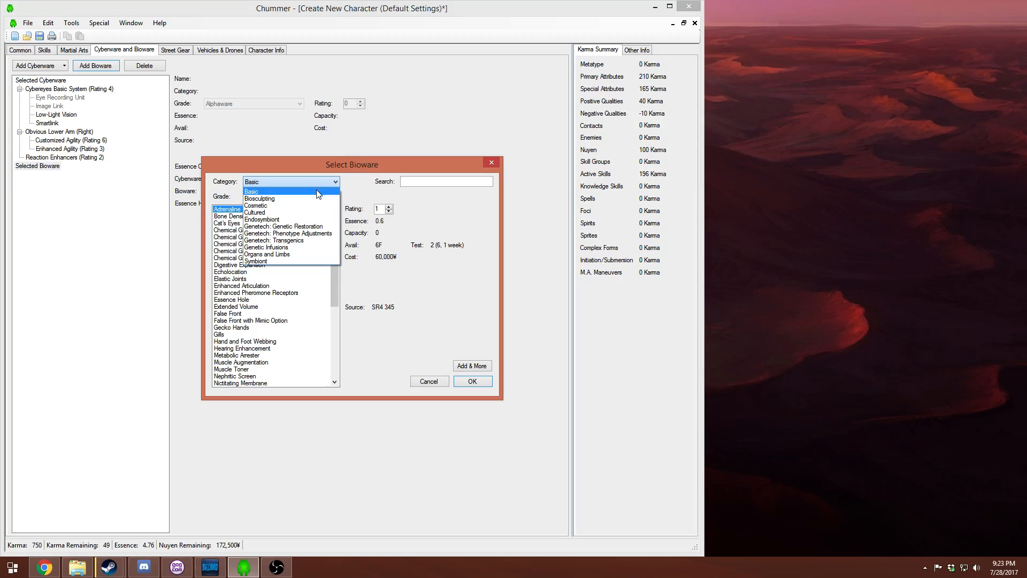
pyautogui.click(433, 379)
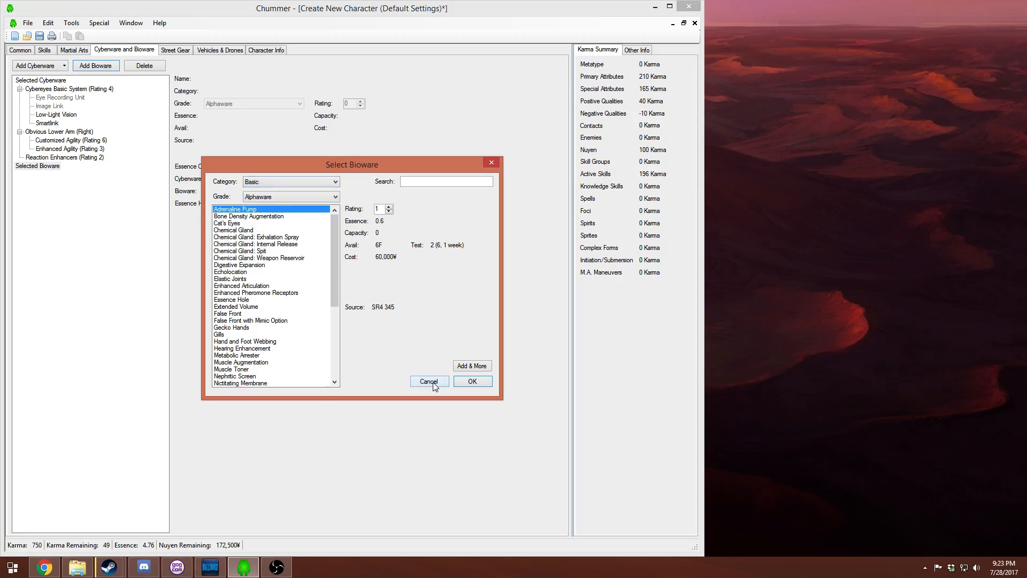
pyautogui.click(267, 185)
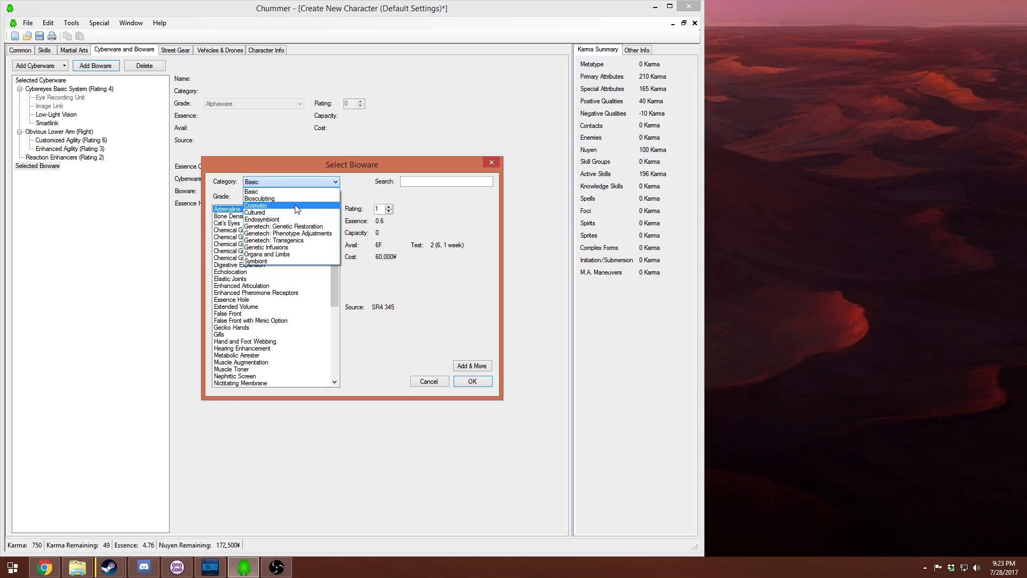
pyautogui.click(298, 213)
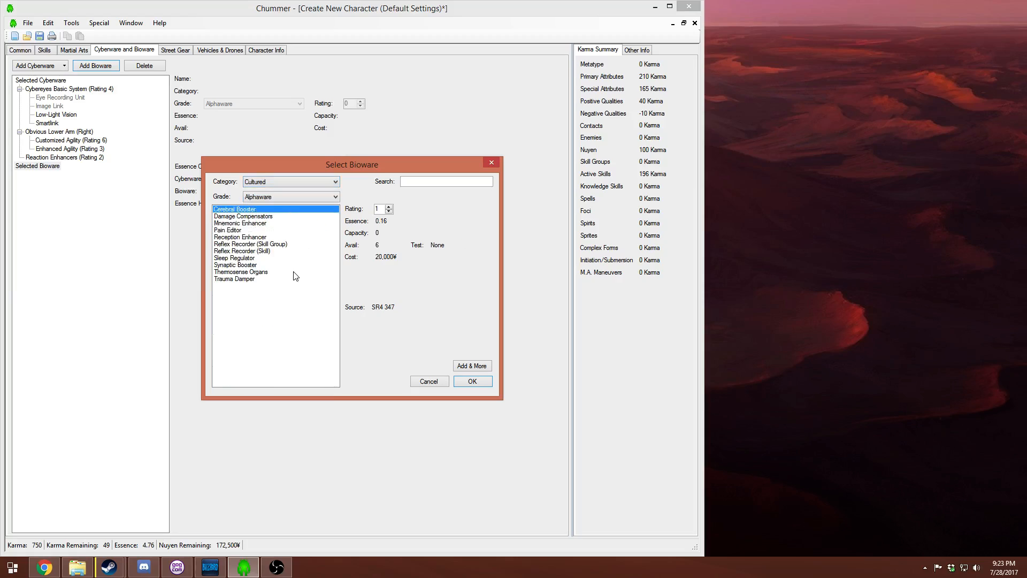
pyautogui.click(246, 230)
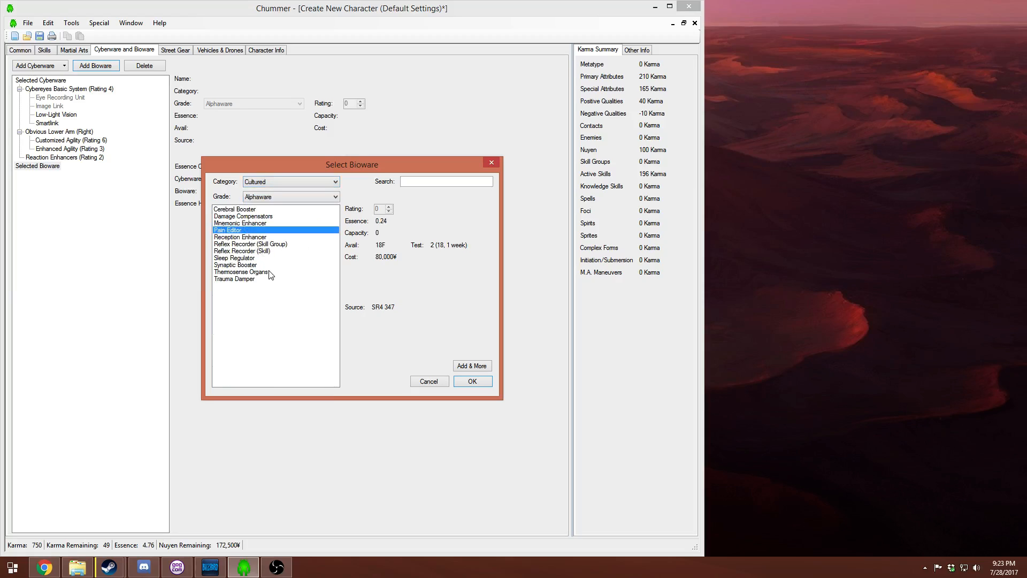
pyautogui.click(263, 258)
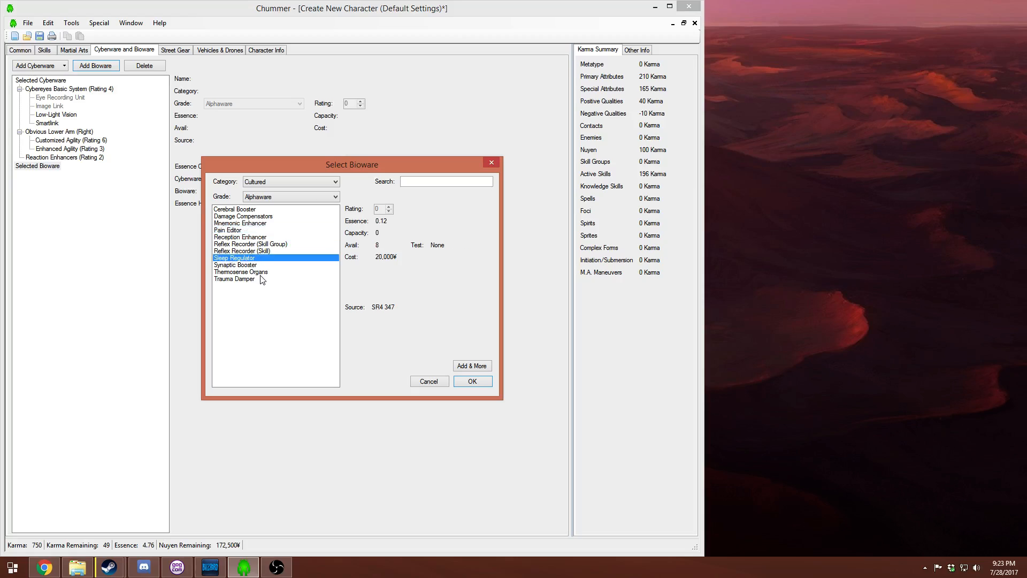
pyautogui.click(260, 237)
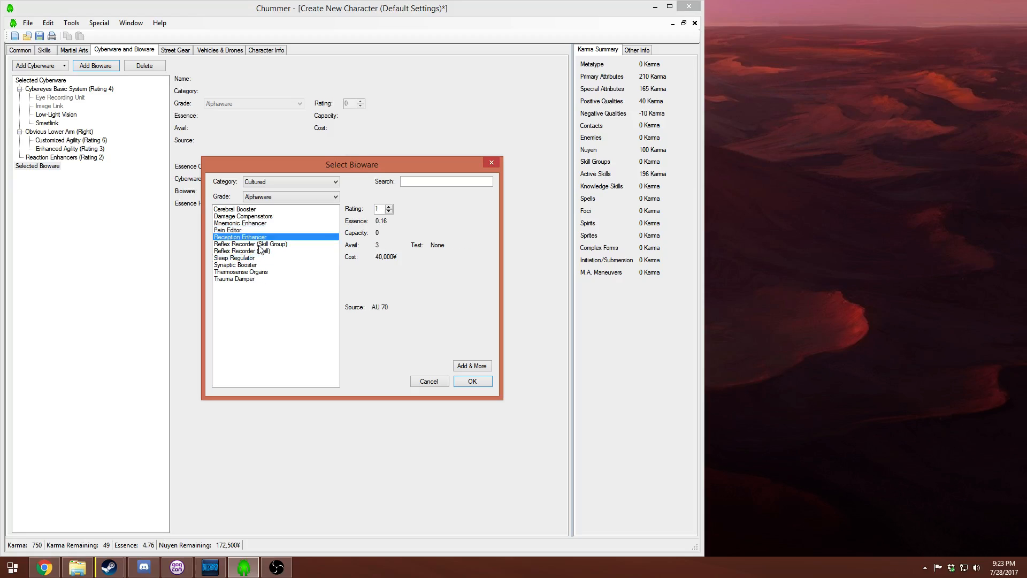
pyautogui.click(264, 245)
pyautogui.click(263, 251)
pyautogui.click(270, 263)
pyautogui.click(272, 273)
pyautogui.click(274, 279)
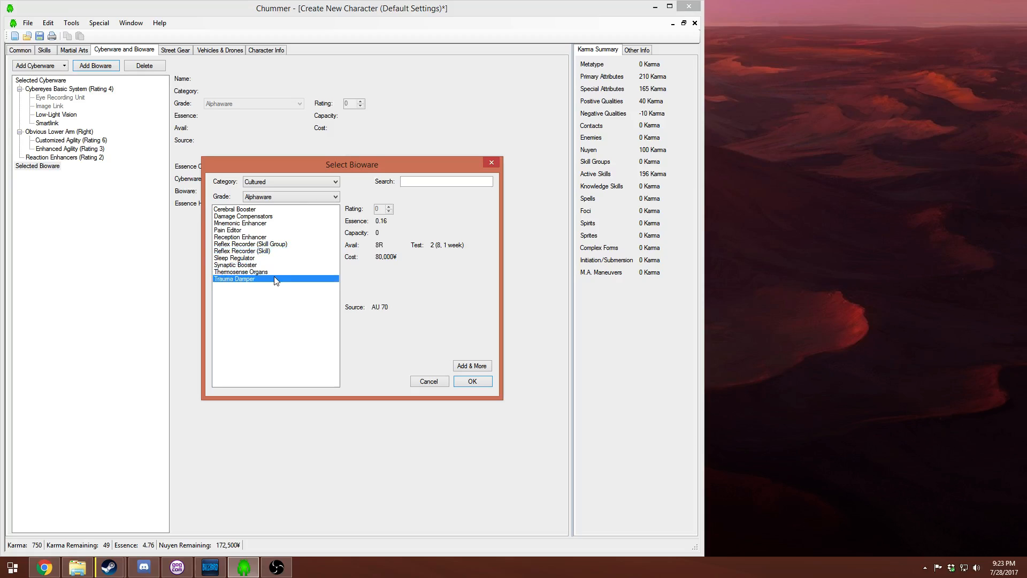
# - Search the bioware for "pl" and add Platelet Factories in Standard grade
pyautogui.click(291, 182)
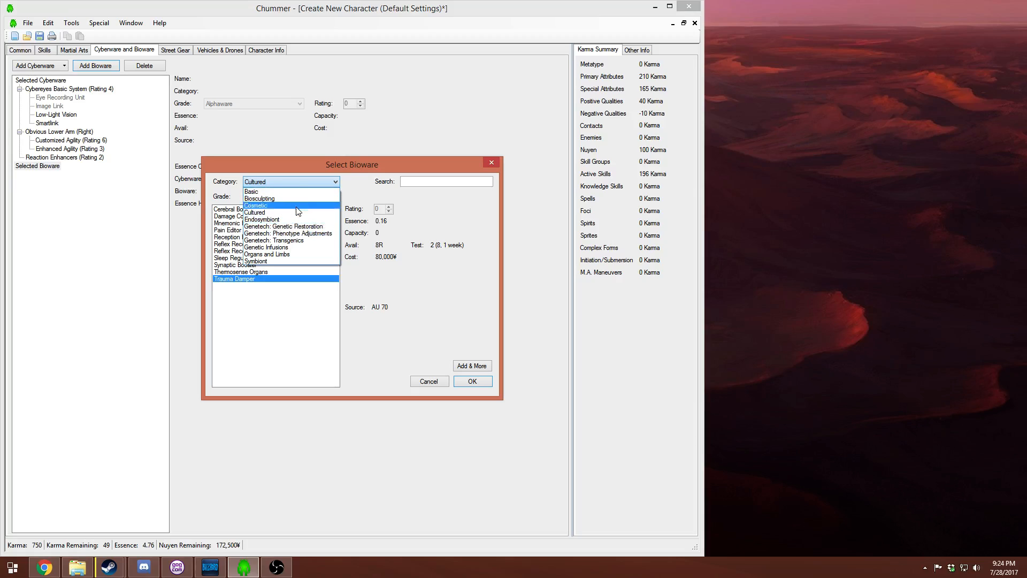
pyautogui.click(291, 193)
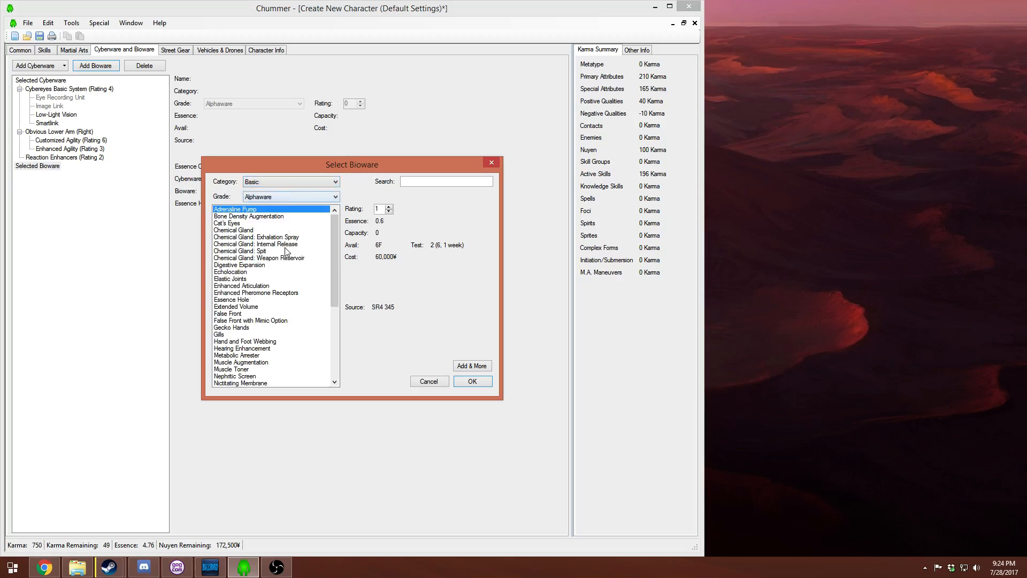
pyautogui.scroll(-2, 286, 249)
pyautogui.scroll(3, 298, 282)
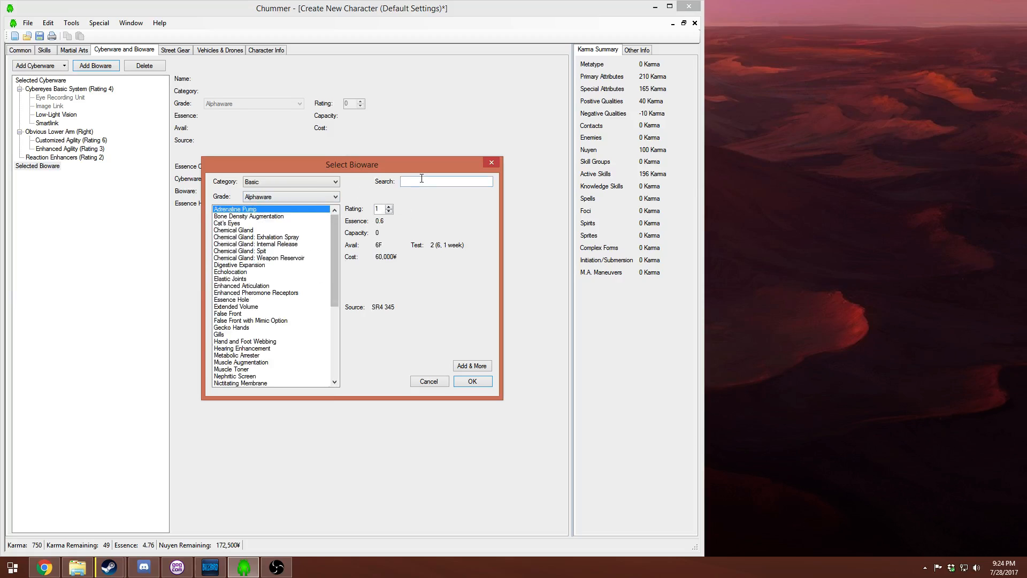
pyautogui.write('pl')
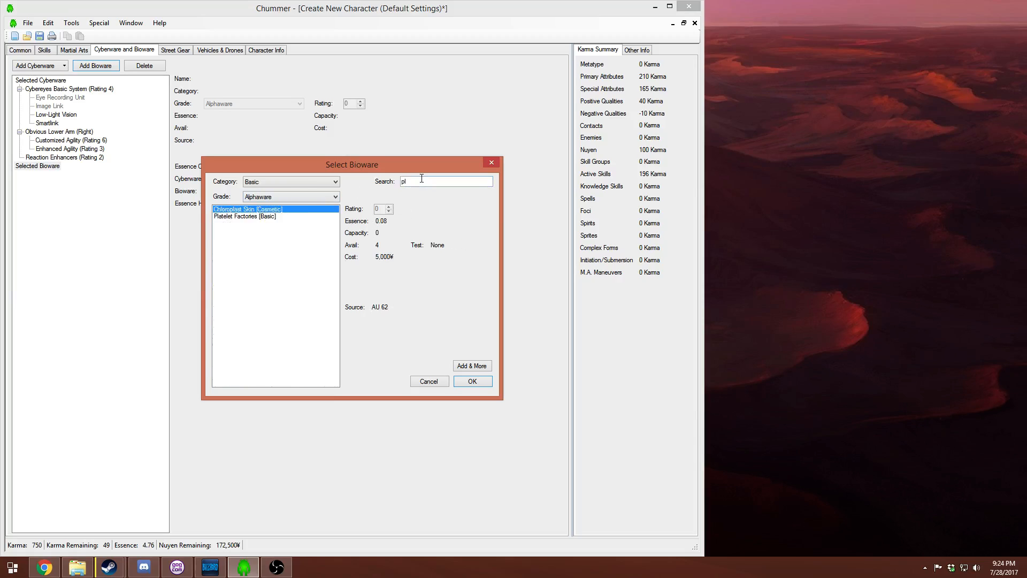
pyautogui.click(261, 216)
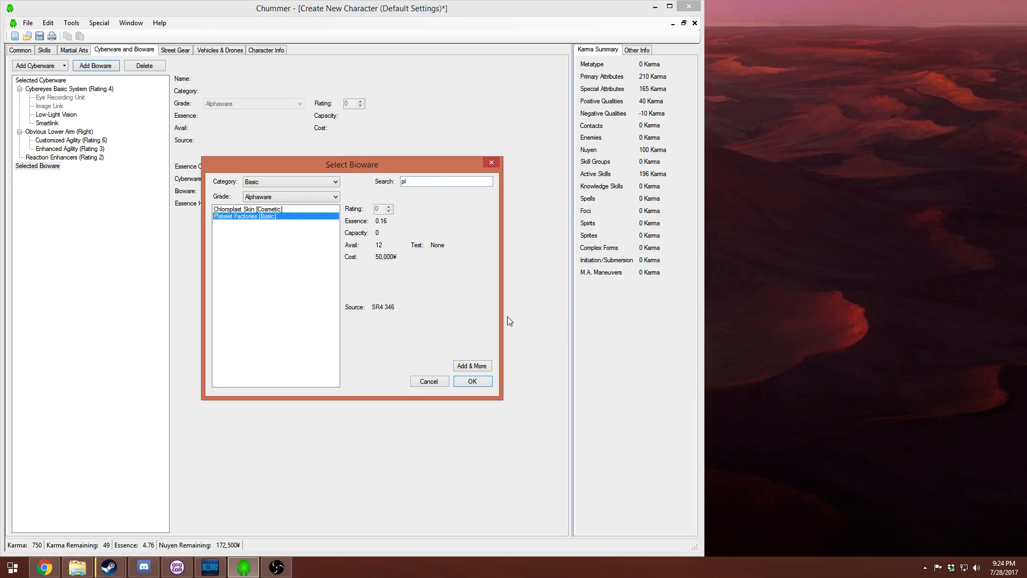
pyautogui.click(291, 196)
pyautogui.click(285, 205)
pyautogui.click(473, 382)
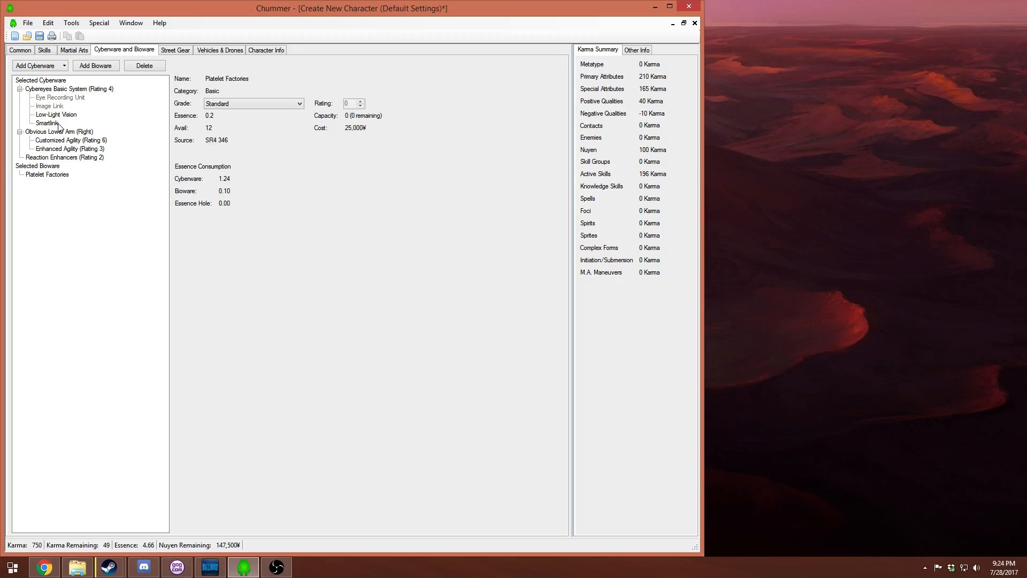
# - Add a Low lifestyle with 0 roommates and 100% to pay to the character's street gear
pyautogui.click(163, 49)
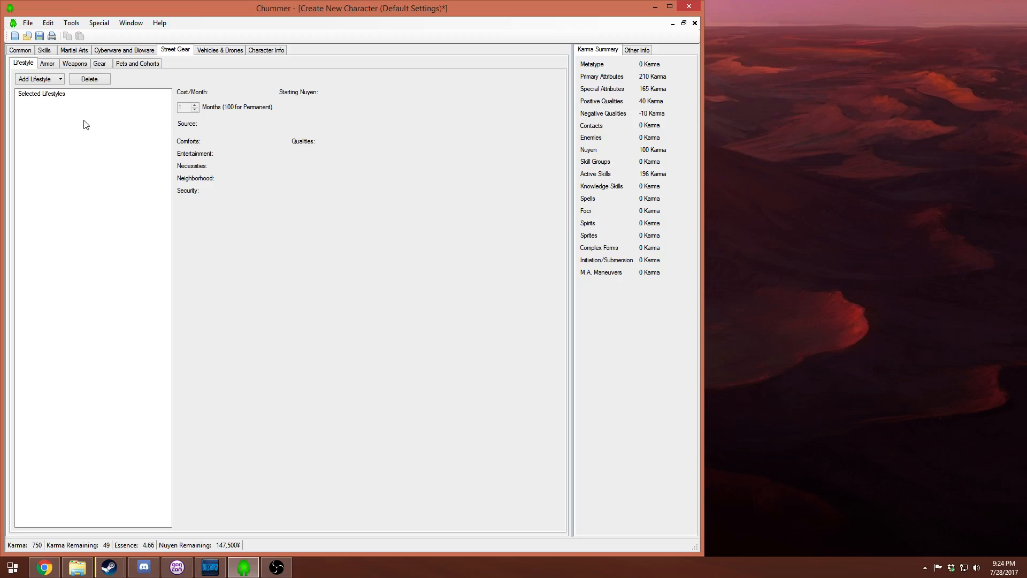
pyautogui.click(35, 79)
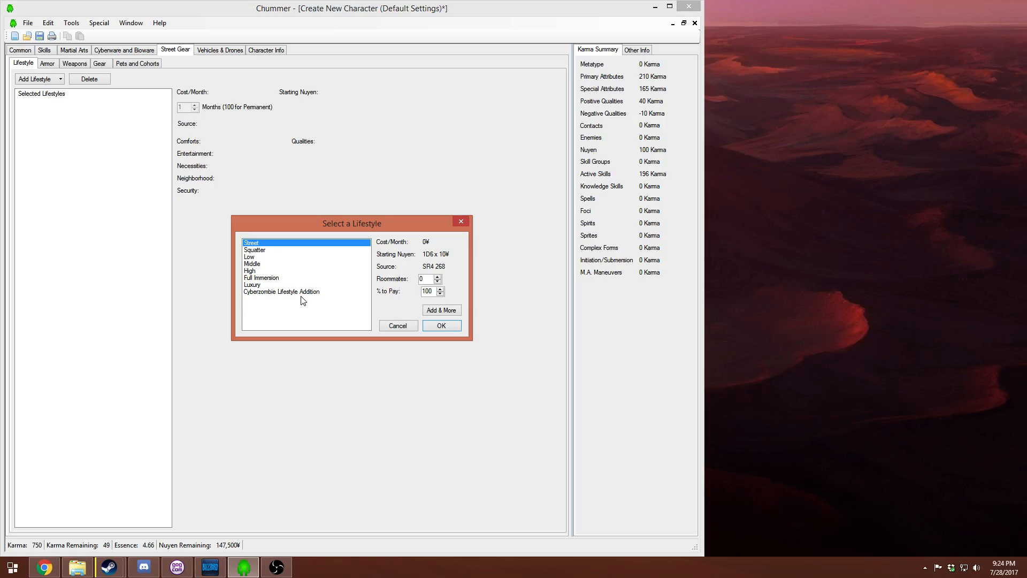
pyautogui.click(251, 257)
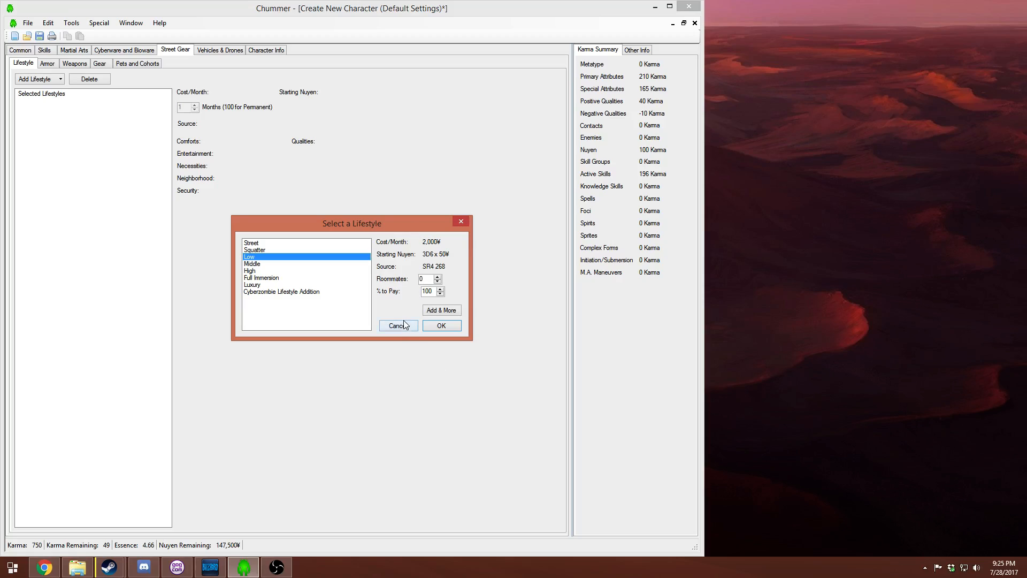
pyautogui.click(458, 331)
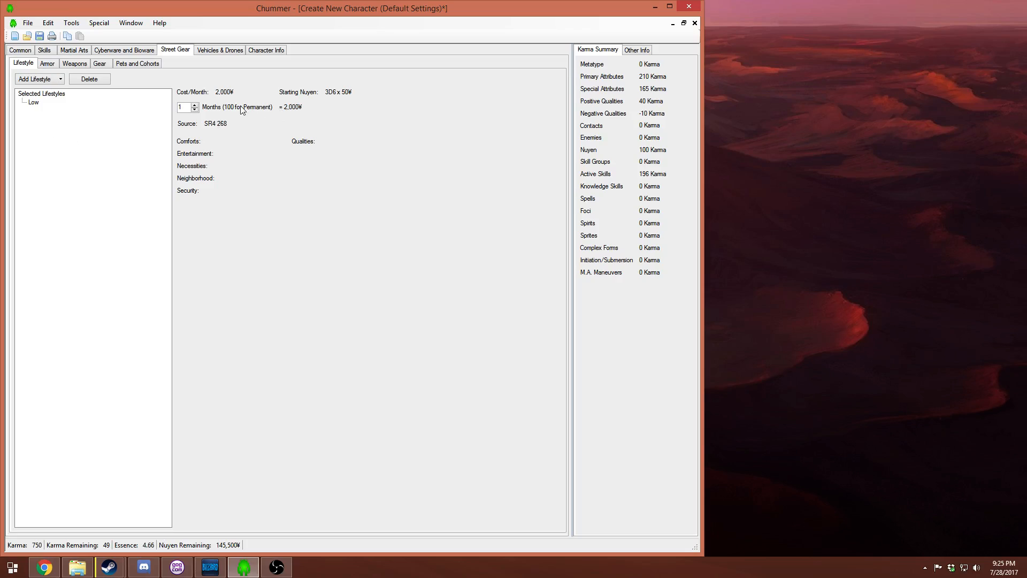
# - Try to change the number of prepaid months for the Low lifestyle, dismissing the error dialogs
pyautogui.click(196, 106)
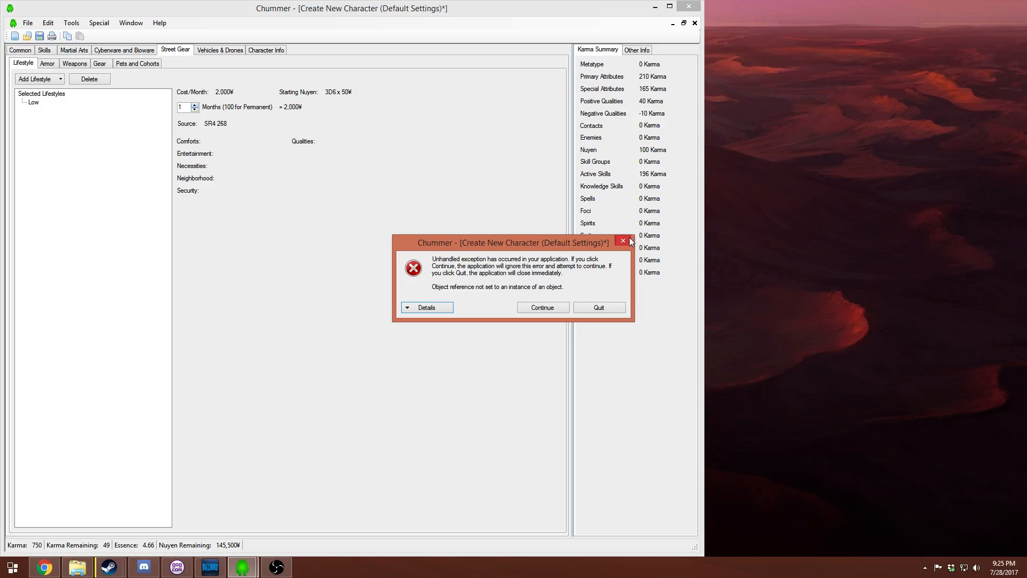
pyautogui.click(630, 239)
pyautogui.click(194, 109)
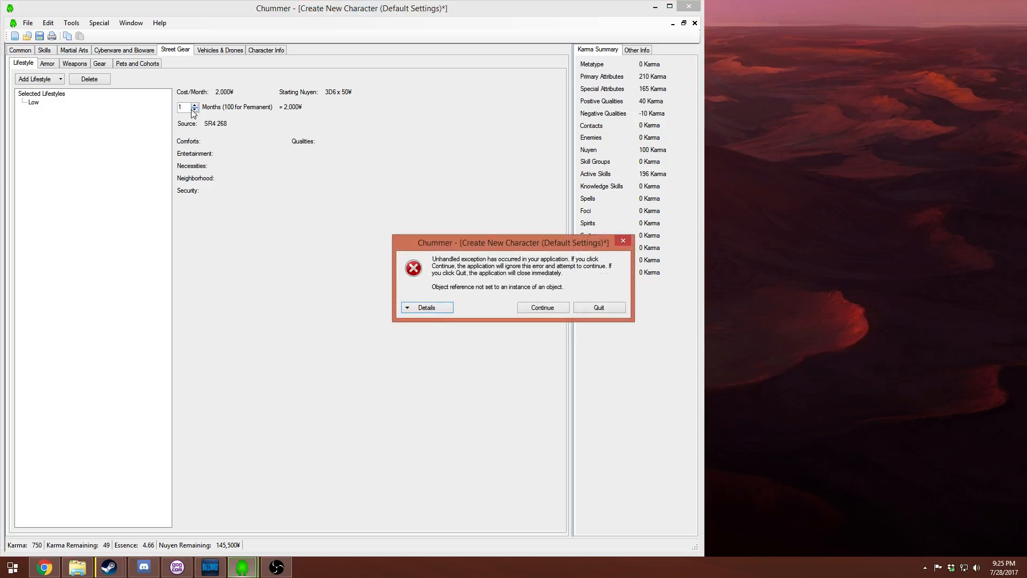
pyautogui.click(622, 241)
# - Delete the Low lifestyle from the selected lifestyles
pyautogui.click(33, 102)
pyautogui.click(89, 78)
pyautogui.click(537, 321)
# - Add a Low lifestyle with 0 roommates and 100% to pay, and set its prepaid time to 6 months
pyautogui.click(34, 81)
pyautogui.click(260, 258)
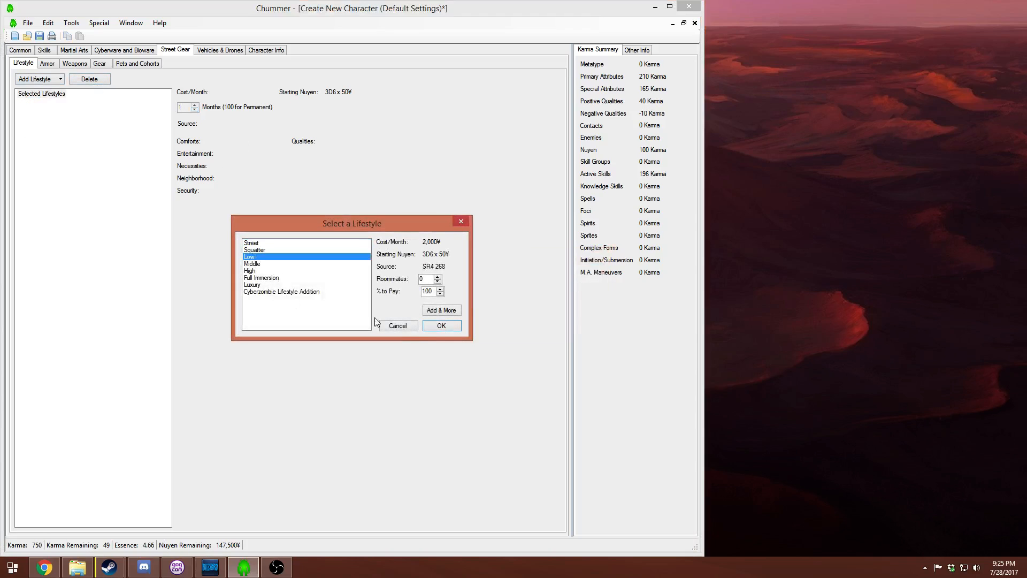
pyautogui.click(442, 326)
pyautogui.click(196, 106)
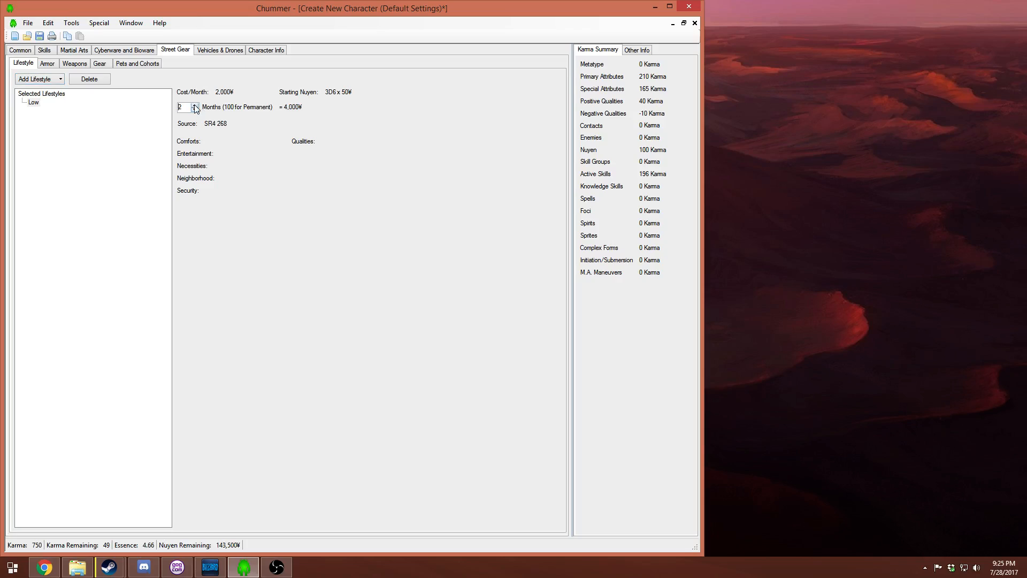
pyautogui.click(195, 106)
pyautogui.click(195, 106)
# - Add Armor Clothing from the Armor category to the character's selected armor
pyautogui.click(53, 68)
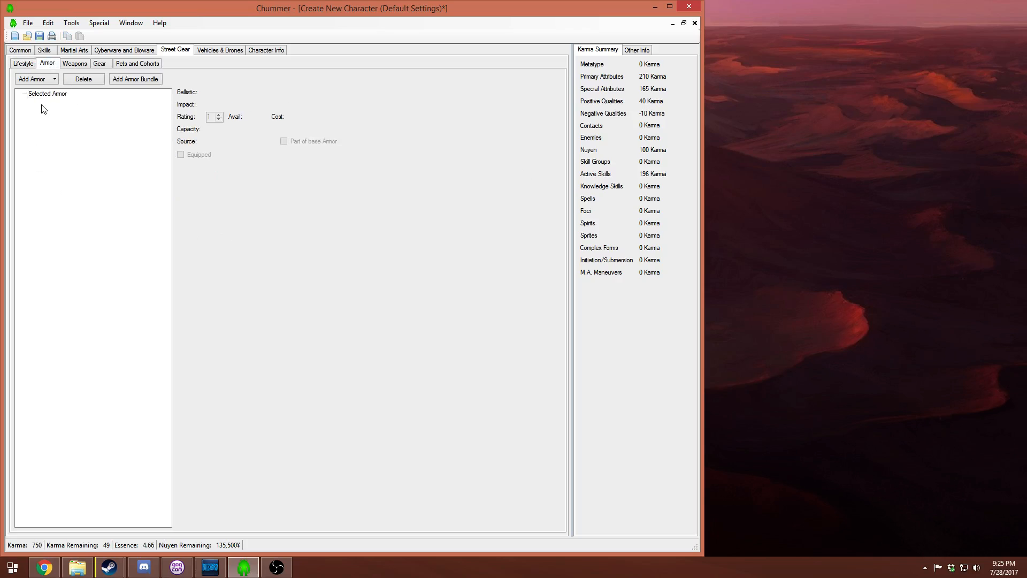
pyautogui.click(32, 78)
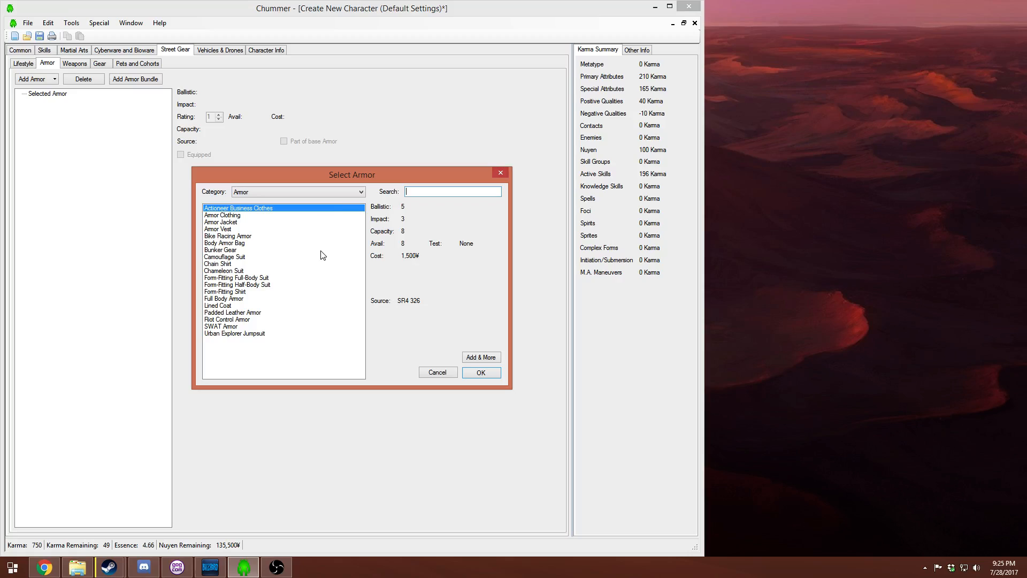
pyautogui.click(333, 149)
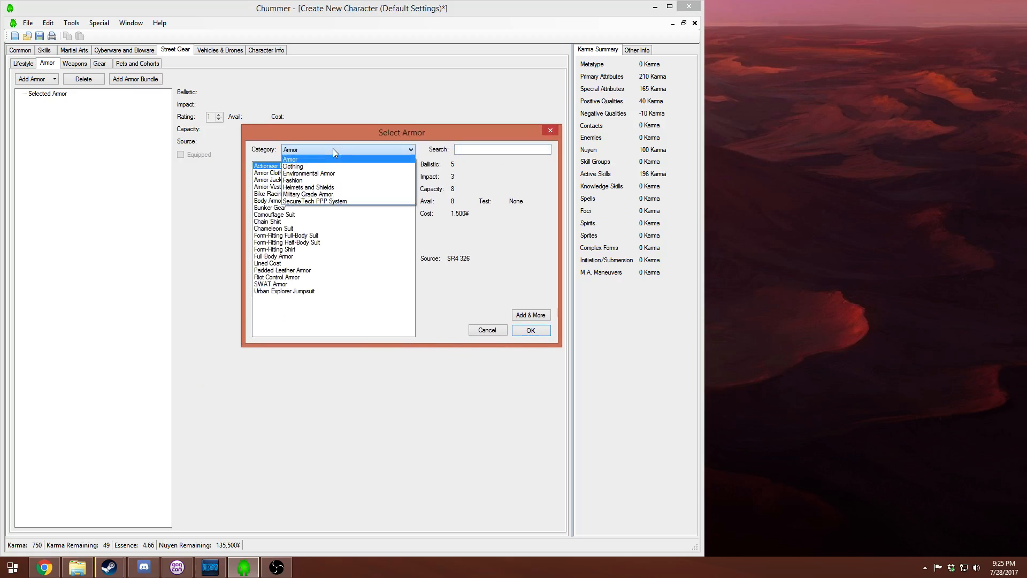
pyautogui.click(333, 212)
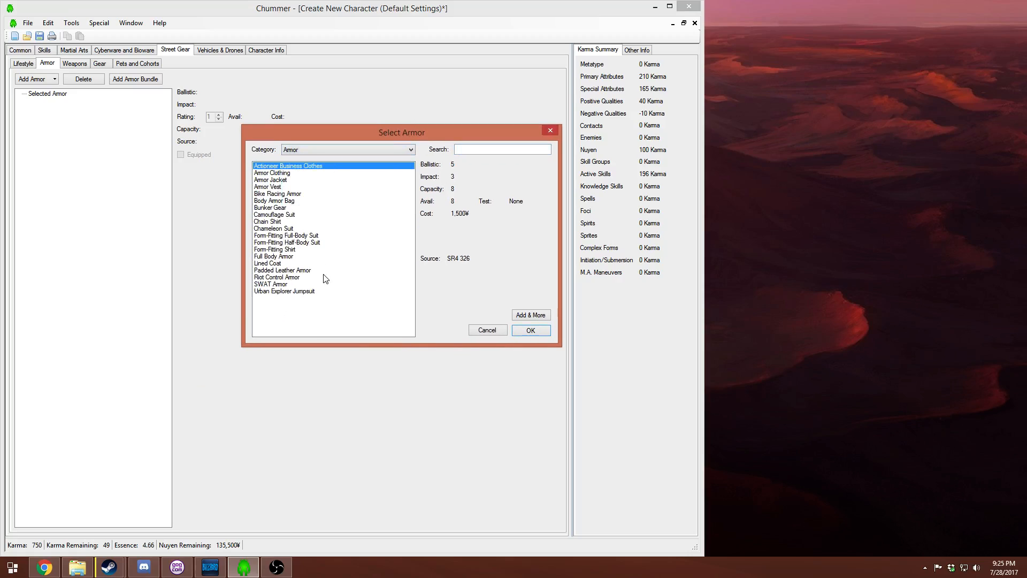
pyautogui.click(289, 256)
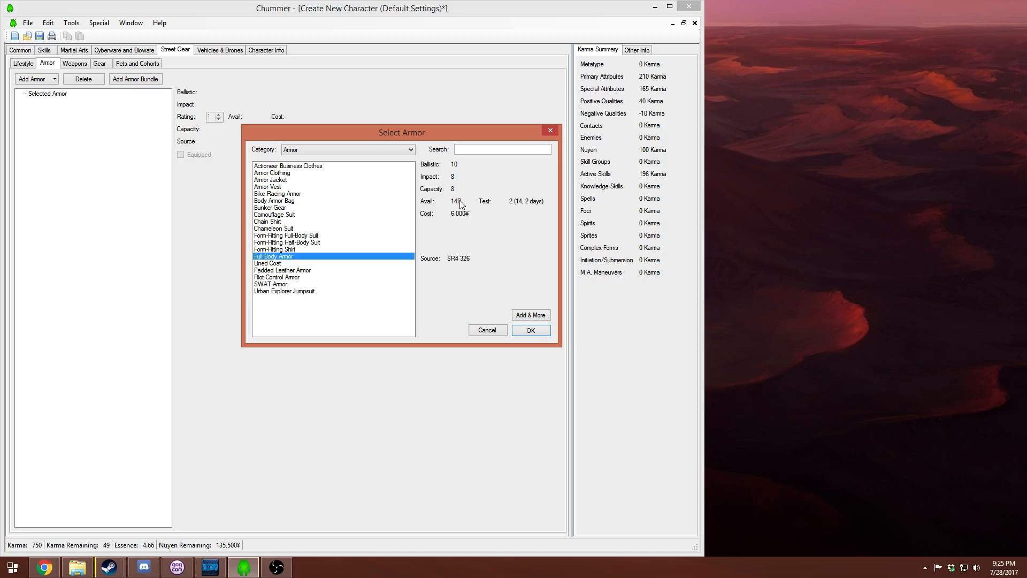
pyautogui.click(288, 222)
pyautogui.click(293, 210)
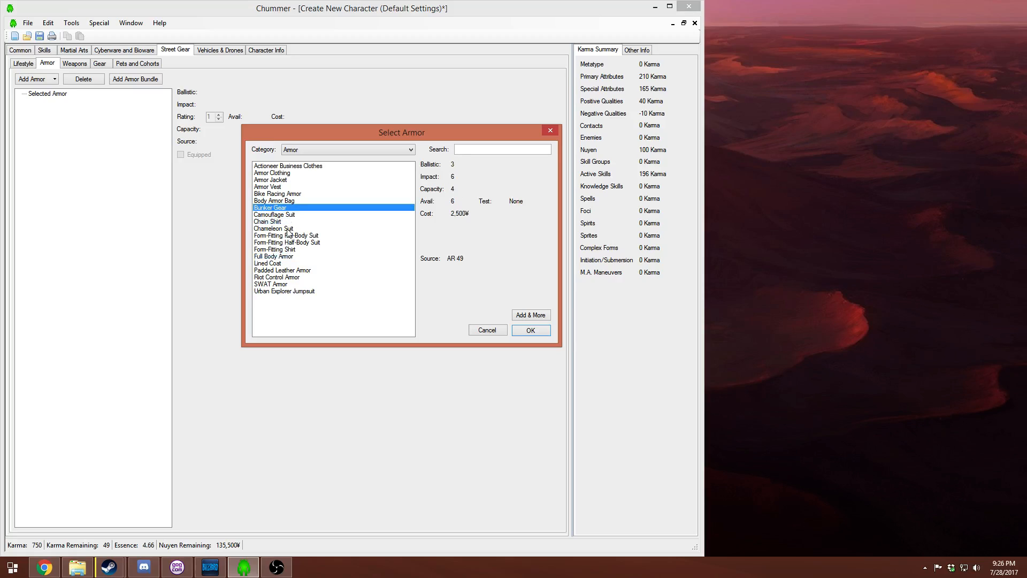
pyautogui.click(272, 174)
pyautogui.click(525, 330)
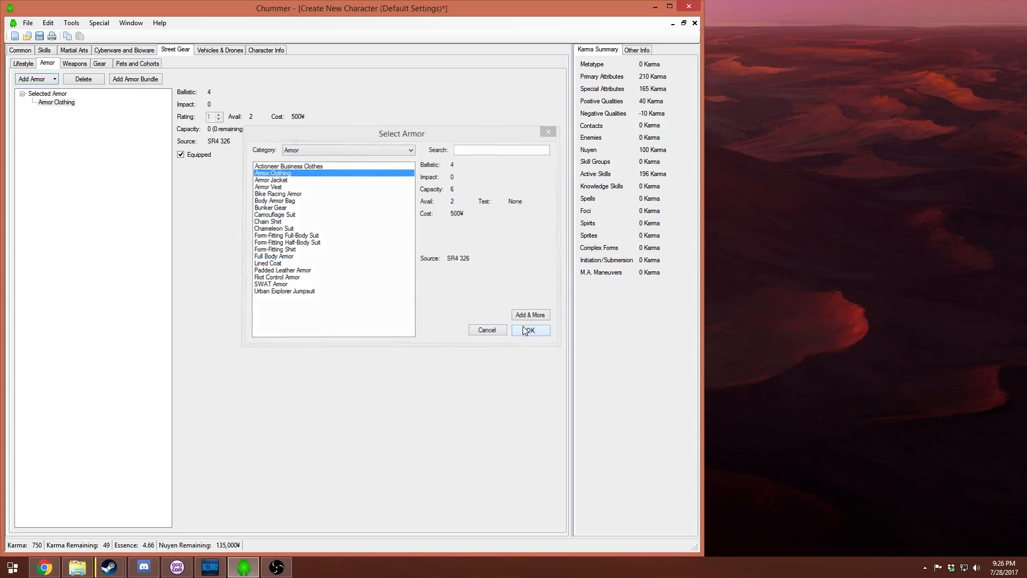
# - Add a Lined Coat from the Armor category to the character's selected armor
pyautogui.click(31, 79)
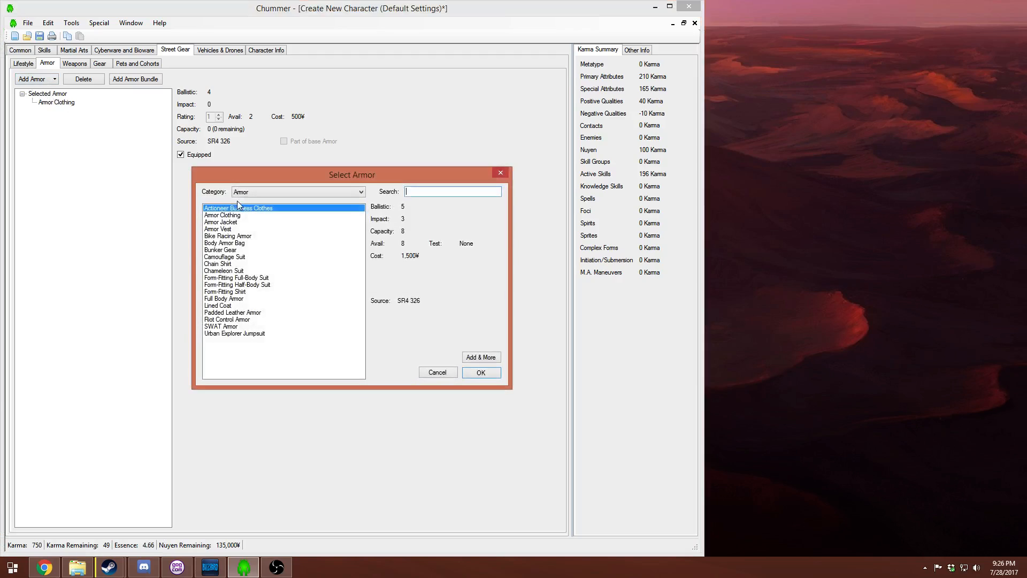
pyautogui.click(231, 242)
pyautogui.click(252, 285)
pyautogui.click(254, 305)
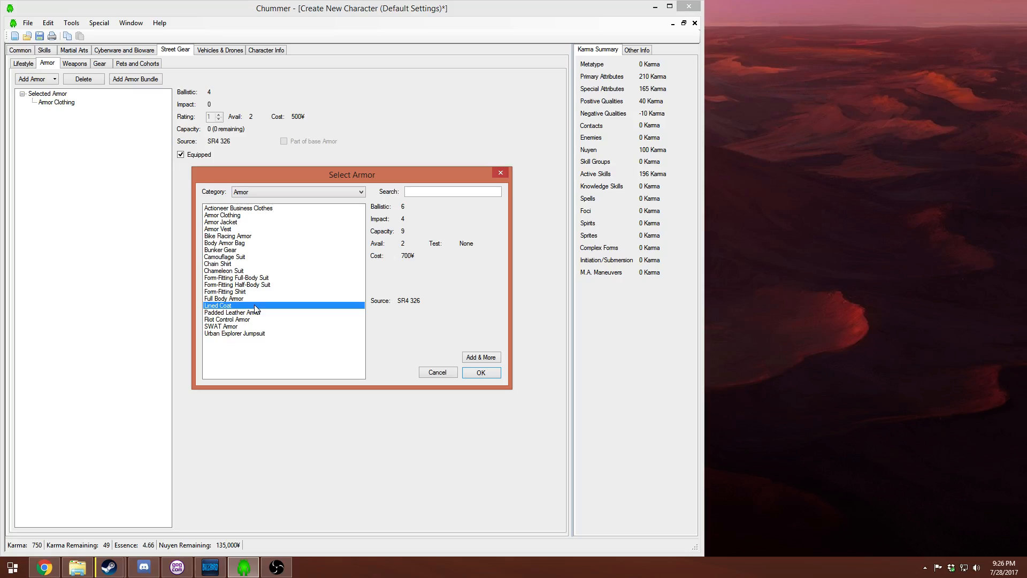
pyautogui.click(475, 378)
# - Search the available armor for "tre" and clear the search again
pyautogui.click(32, 79)
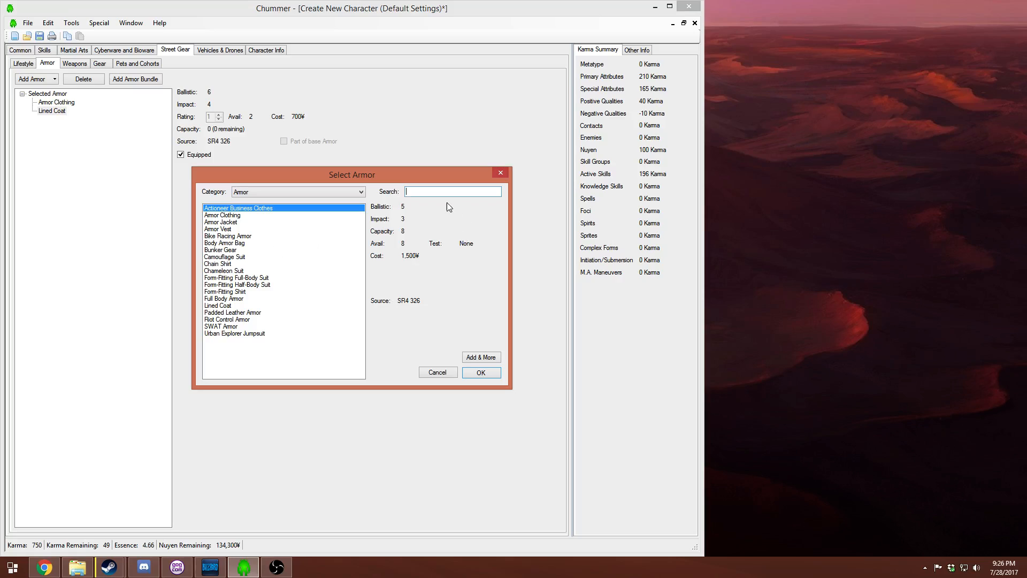
pyautogui.write('tre')
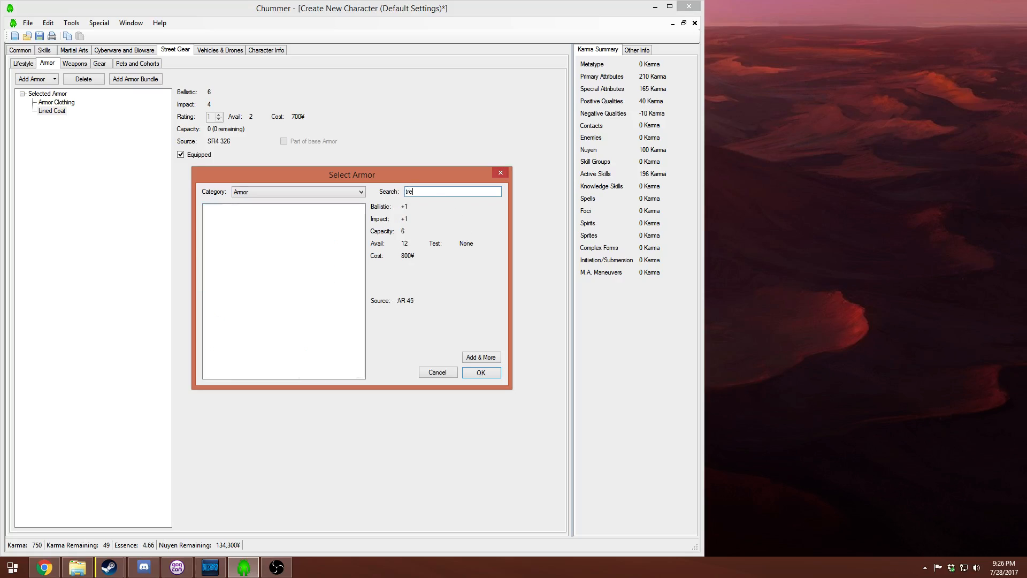
pyautogui.press('BackSpace')
pyautogui.press('BackSpace')
pyautogui.press('BackSpace')
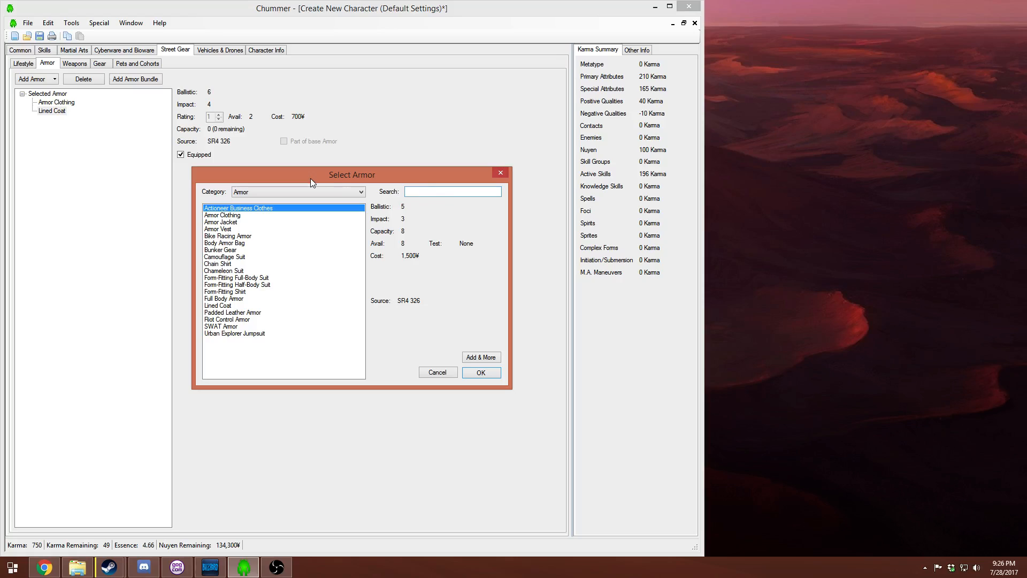
# - Add an Armor Jacket and an Armor Vest to the character's selected armor
pyautogui.click(251, 229)
pyautogui.click(237, 244)
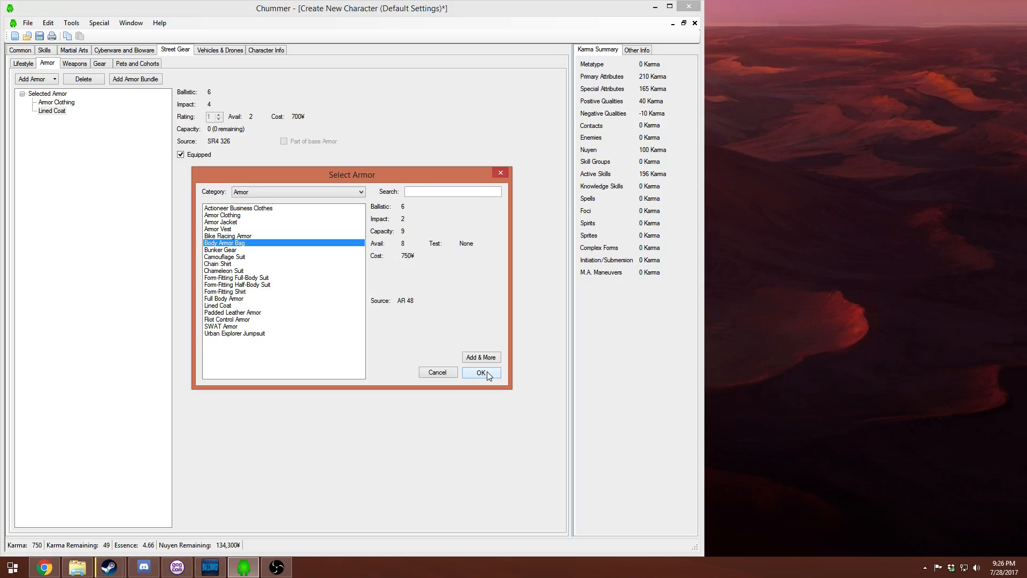
pyautogui.click(226, 216)
pyautogui.click(226, 209)
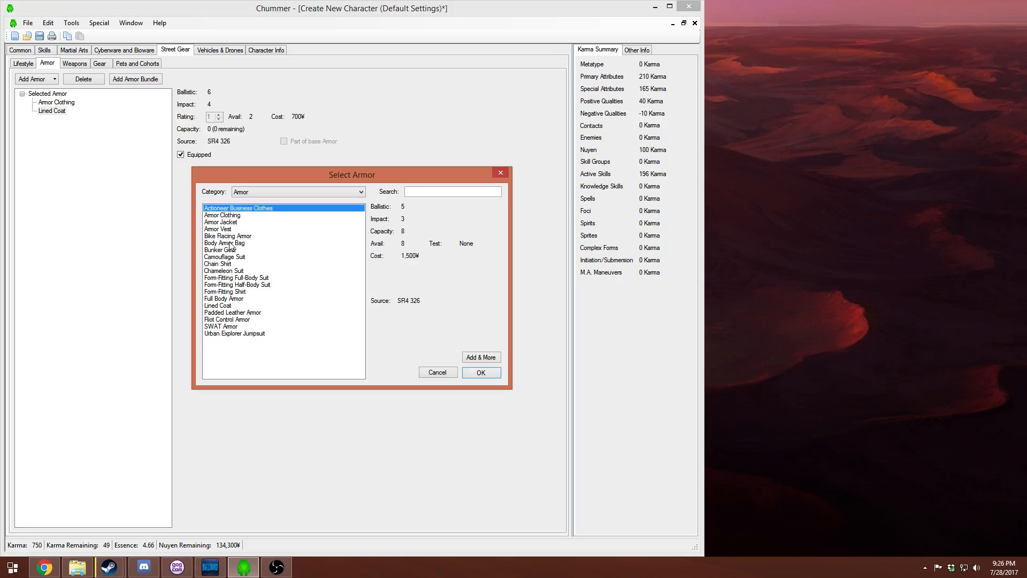
pyautogui.click(230, 243)
pyautogui.click(225, 230)
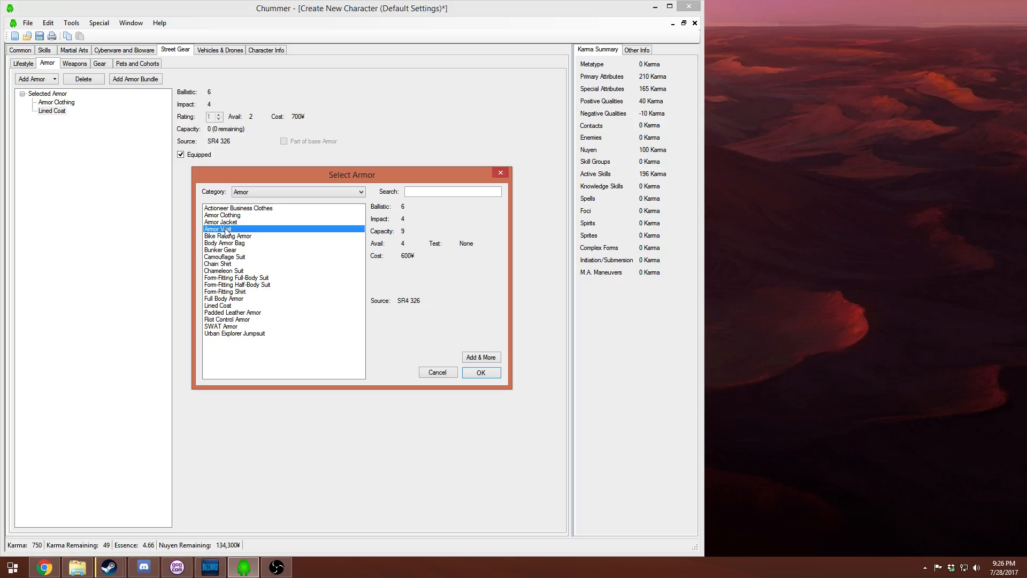
pyautogui.click(225, 222)
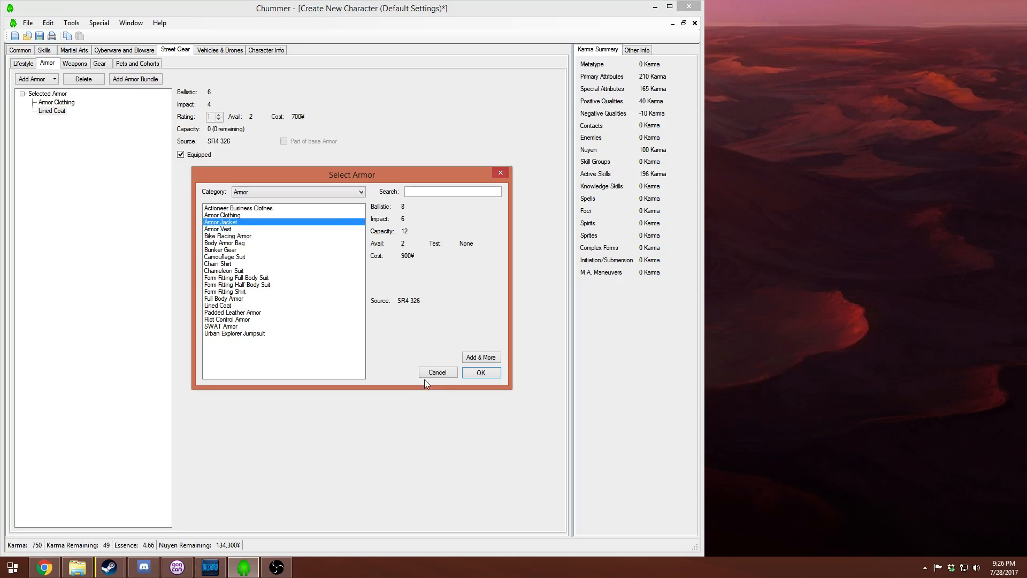
pyautogui.click(481, 357)
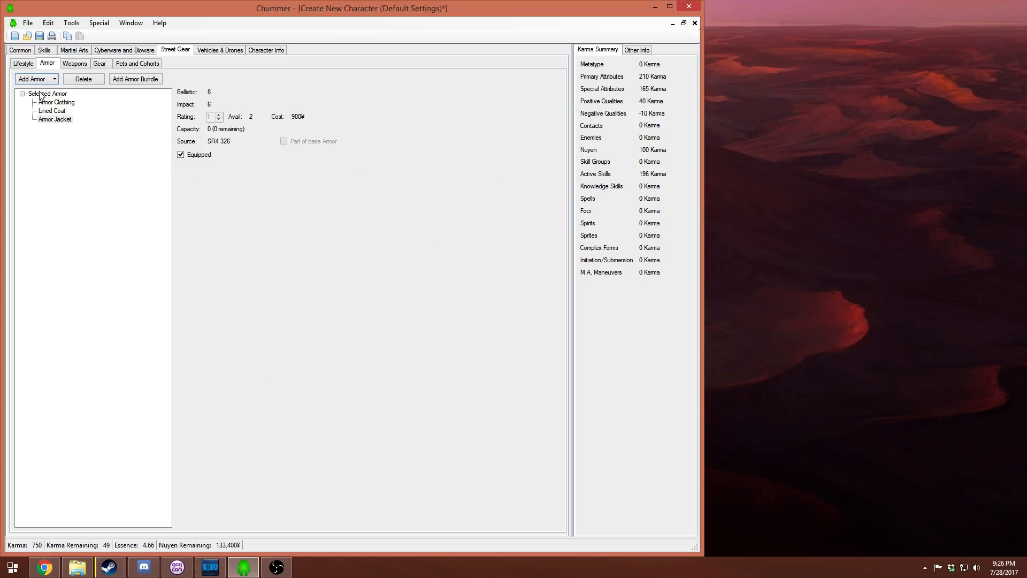
pyautogui.click(227, 229)
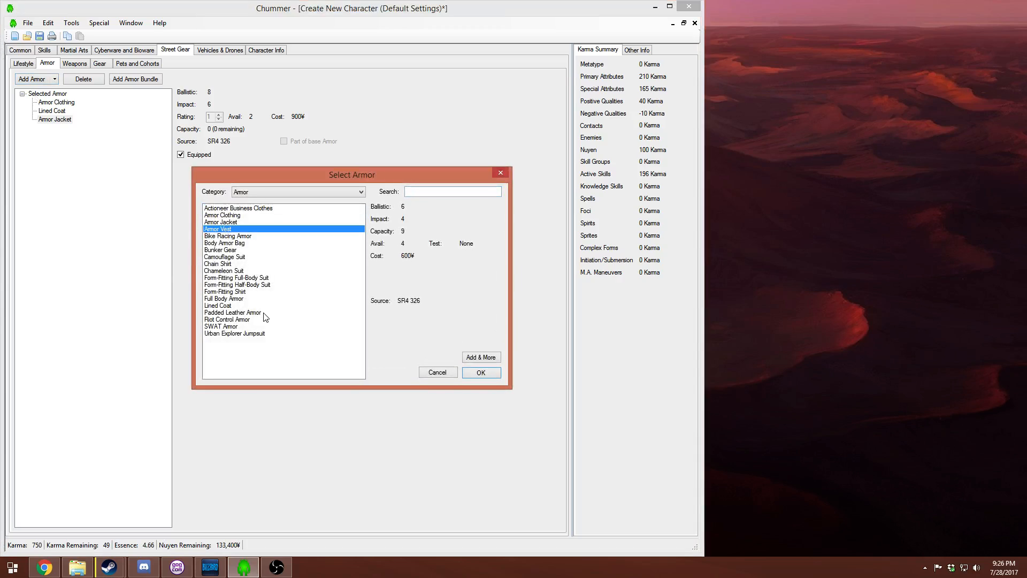
pyautogui.click(469, 376)
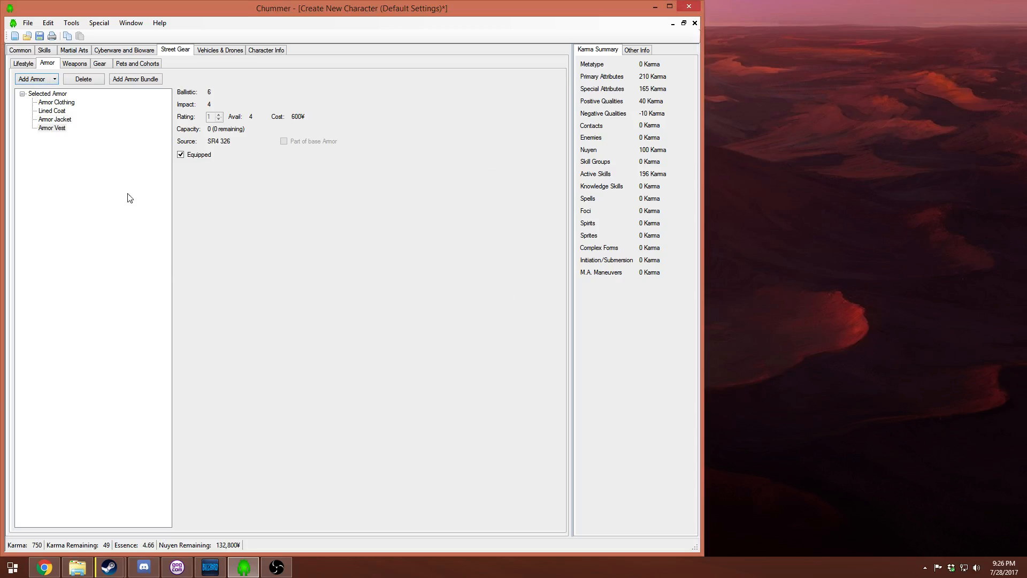
# - Compare the ratings, availability and cost of the Armor category's items, such as Riot Control Armor, Urban Explorer Jumpsuit and Lined Coat
pyautogui.click(34, 80)
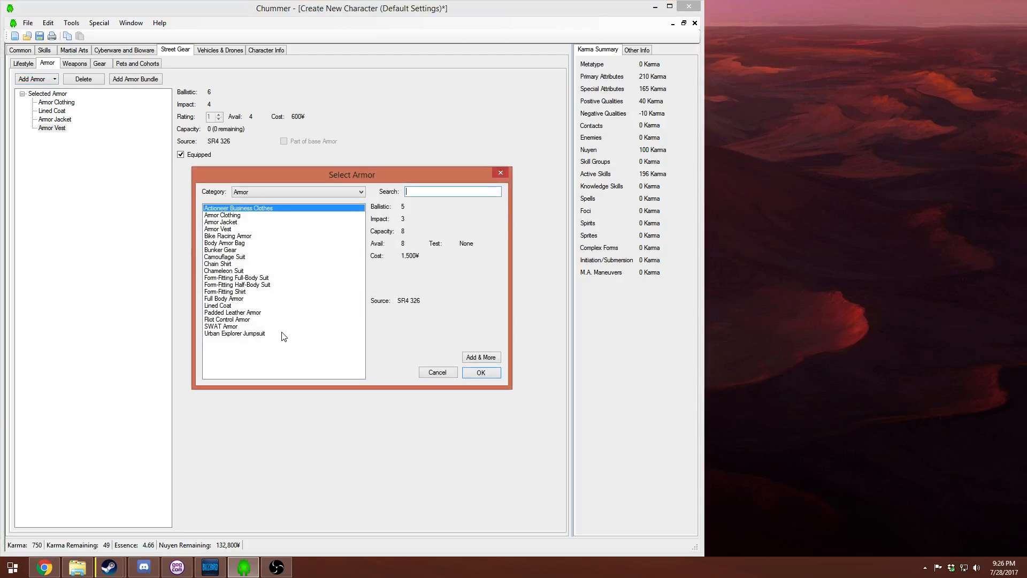
pyautogui.click(238, 305)
pyautogui.click(241, 320)
pyautogui.click(242, 335)
pyautogui.click(234, 320)
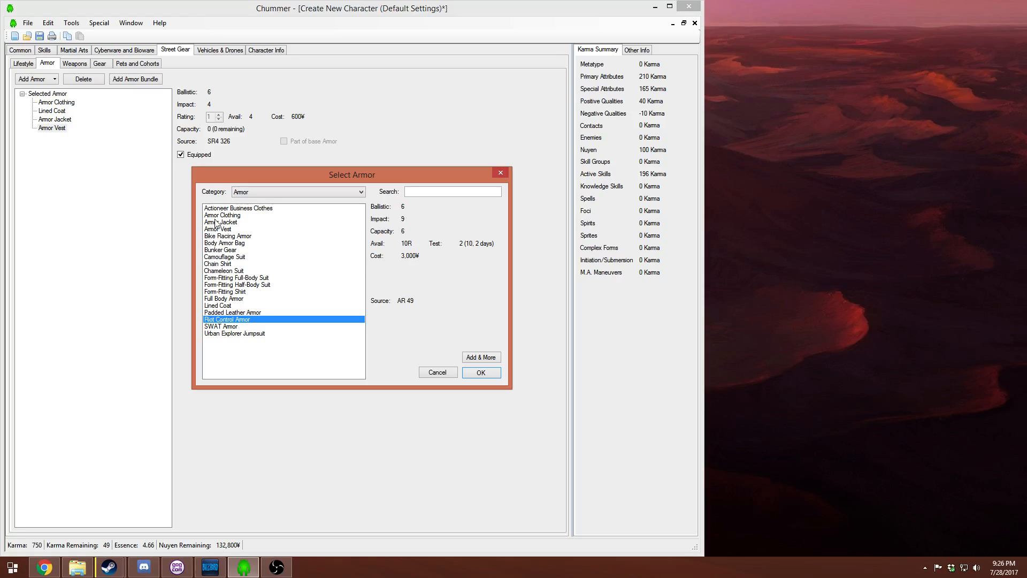
pyautogui.click(222, 326)
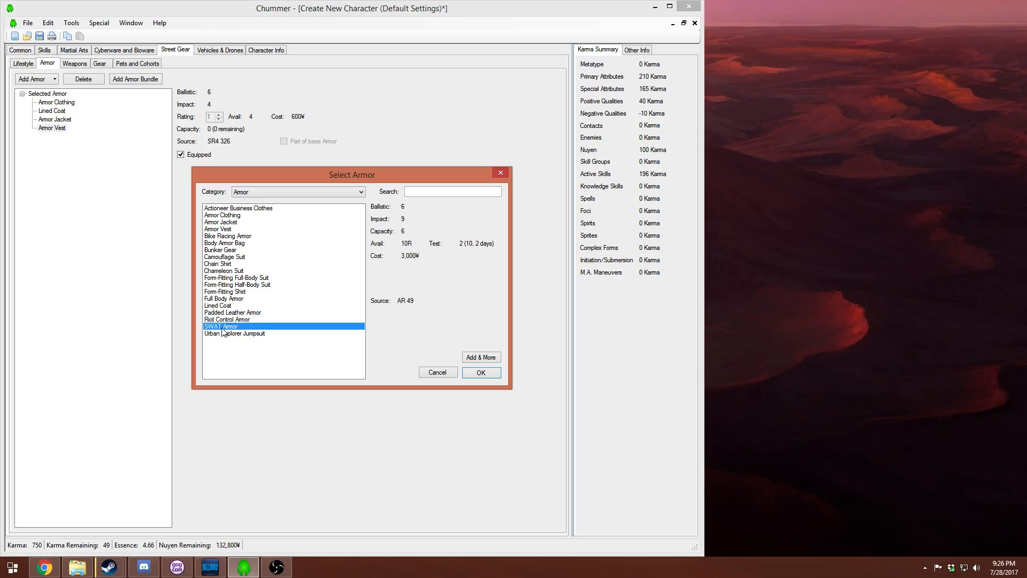
pyautogui.click(245, 335)
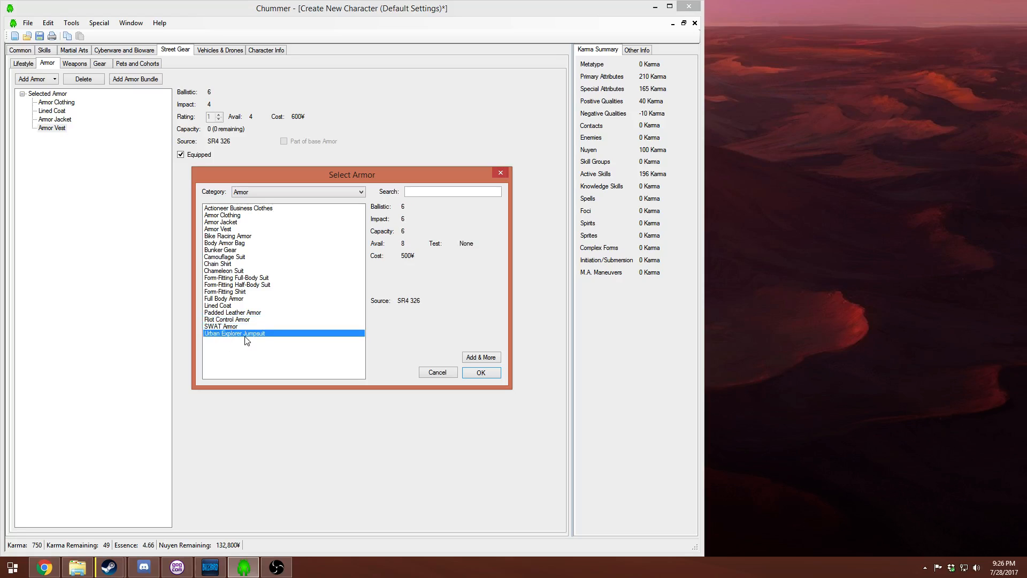
pyautogui.click(245, 304)
pyautogui.click(243, 299)
pyautogui.click(237, 285)
pyautogui.click(232, 263)
pyautogui.click(227, 244)
pyautogui.click(224, 229)
pyautogui.click(223, 216)
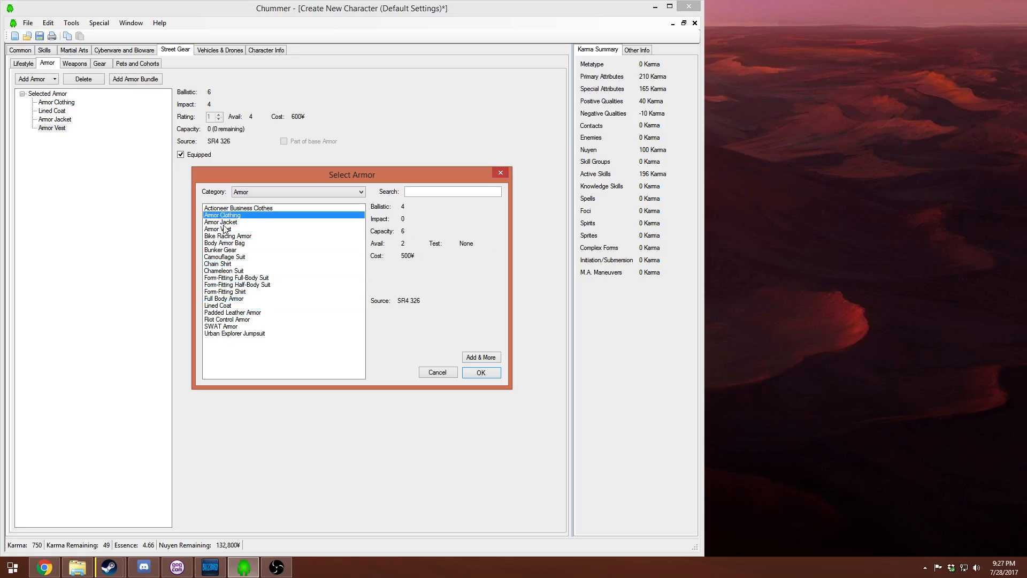
pyautogui.click(223, 228)
pyautogui.click(225, 243)
pyautogui.click(229, 264)
pyautogui.click(233, 278)
pyautogui.click(237, 292)
pyautogui.click(242, 305)
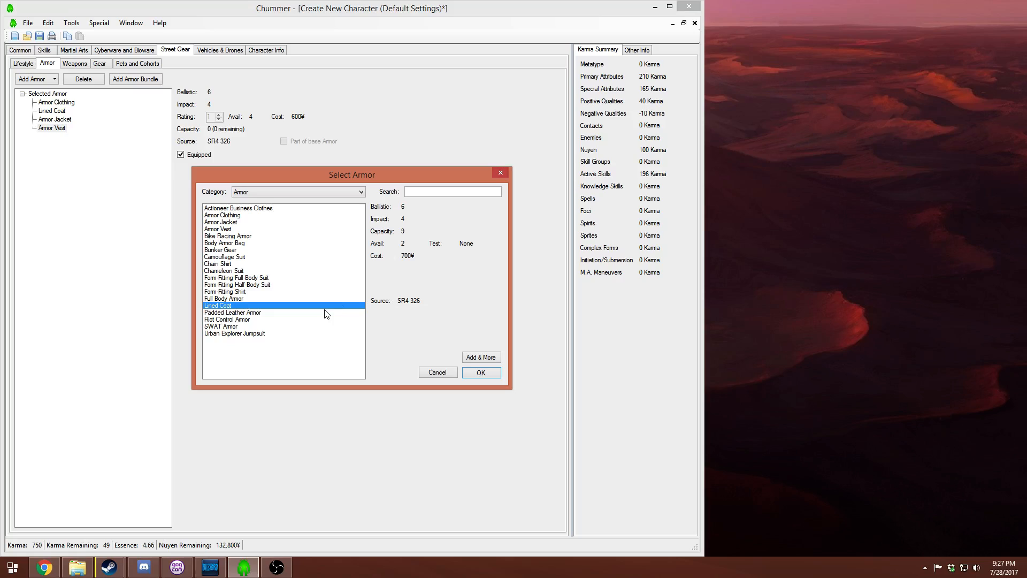
# - Examine the items in the Clothing and Environmental Armor categories, including the stats of the Polar Survival Suit and Spacesuit
pyautogui.click(305, 193)
pyautogui.click(299, 208)
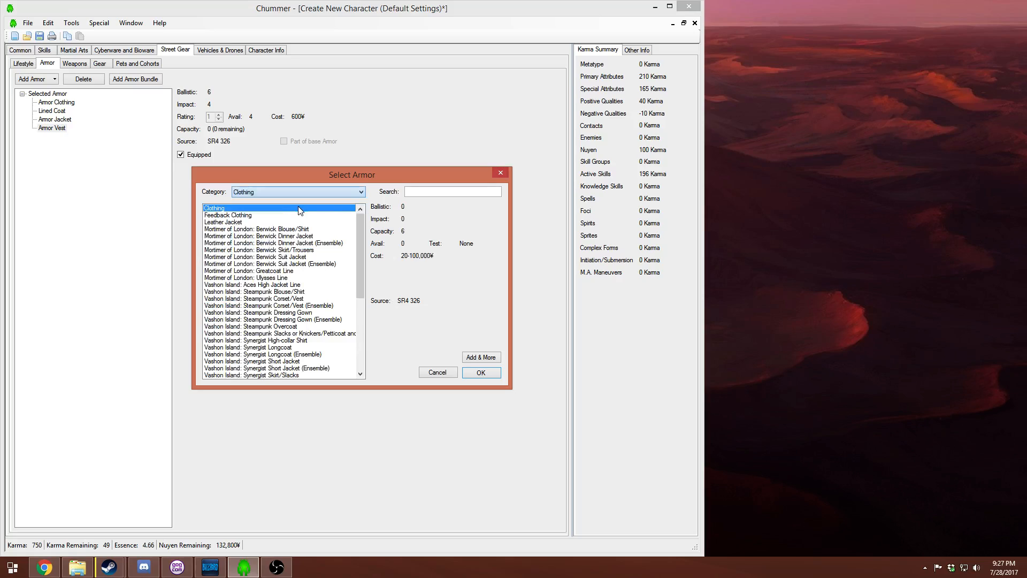
pyautogui.scroll(-4, 287, 281)
pyautogui.scroll(2, 288, 281)
pyautogui.scroll(2, 287, 279)
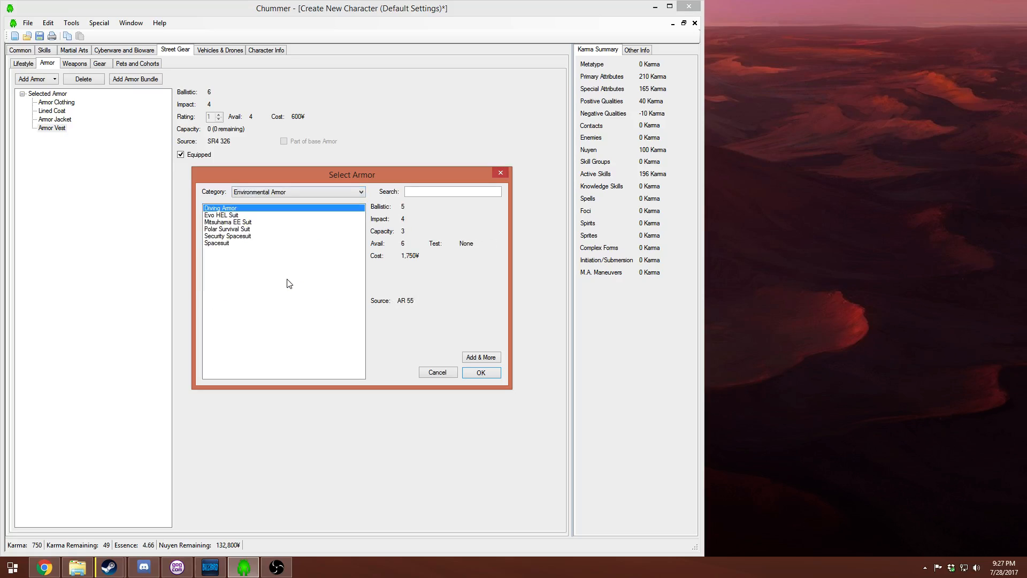
pyautogui.moveTo(358, 232); pyautogui.dragTo(352, 282)
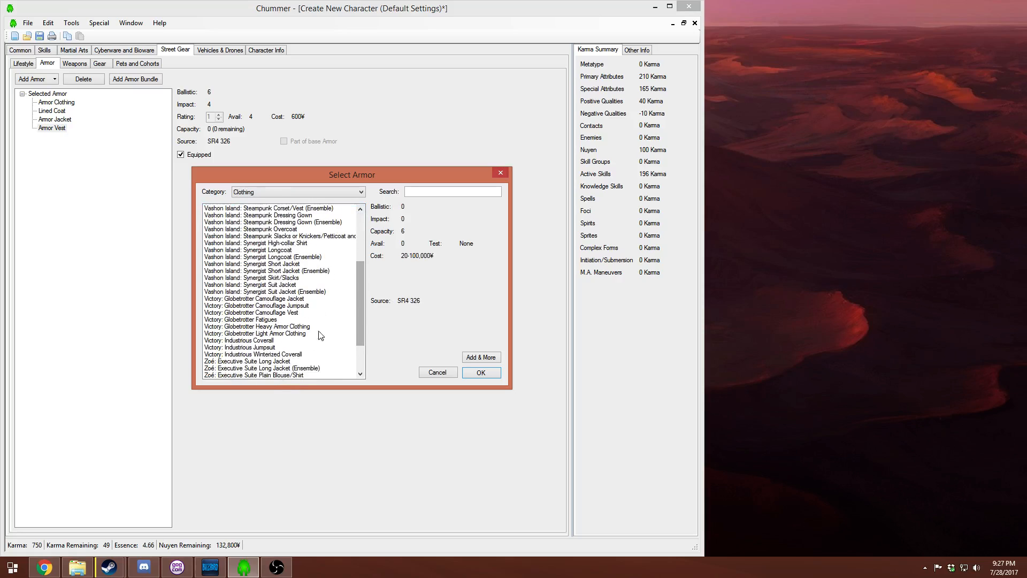
pyautogui.click(322, 194)
pyautogui.click(317, 222)
pyautogui.click(316, 194)
pyautogui.click(314, 216)
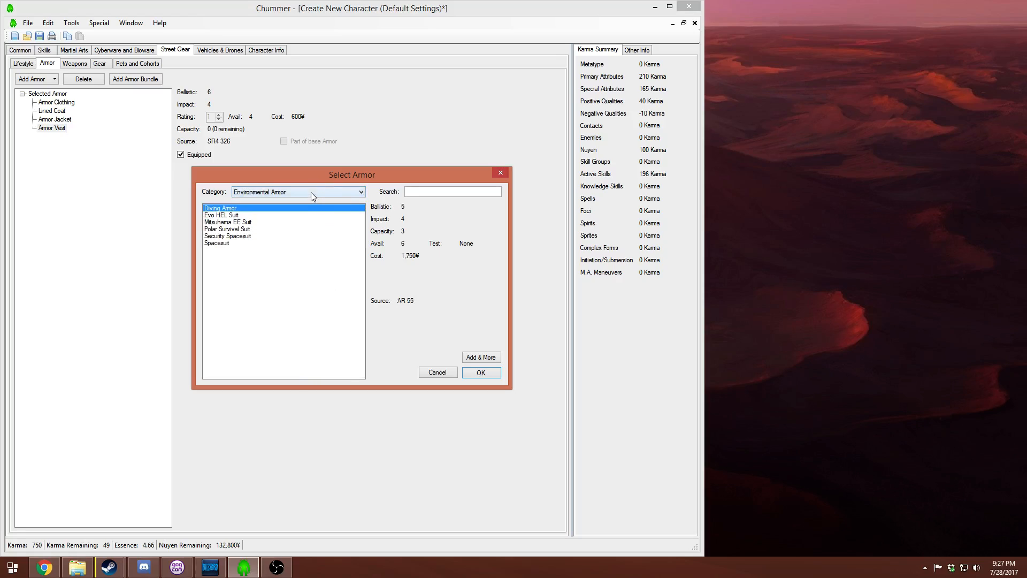
pyautogui.click(239, 229)
pyautogui.click(232, 243)
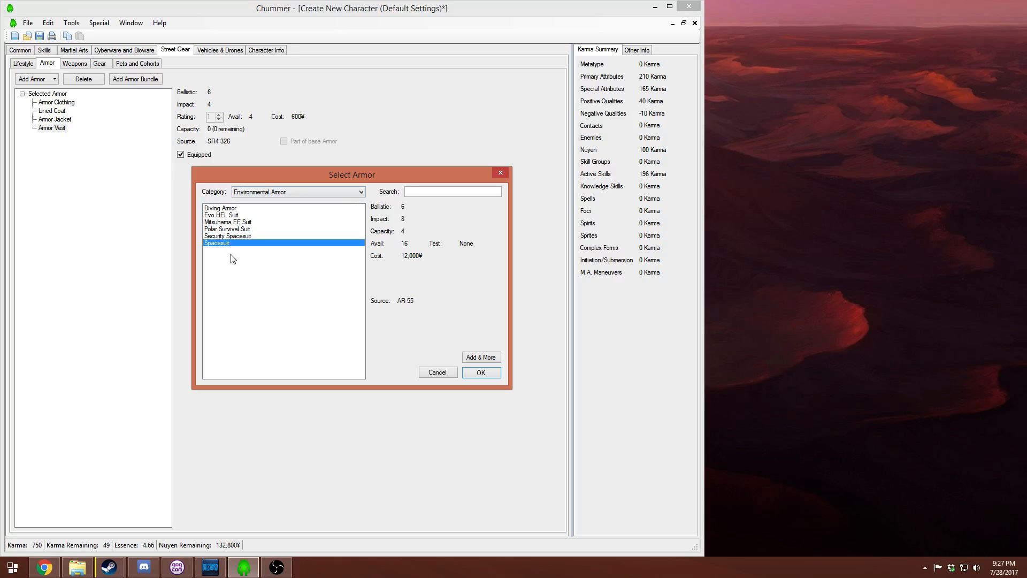
# - Compare the stats of the Military Grade Armor items, including Medium Military Armor, Red Samurai Armor and Heavy Military Armor
pyautogui.click(281, 193)
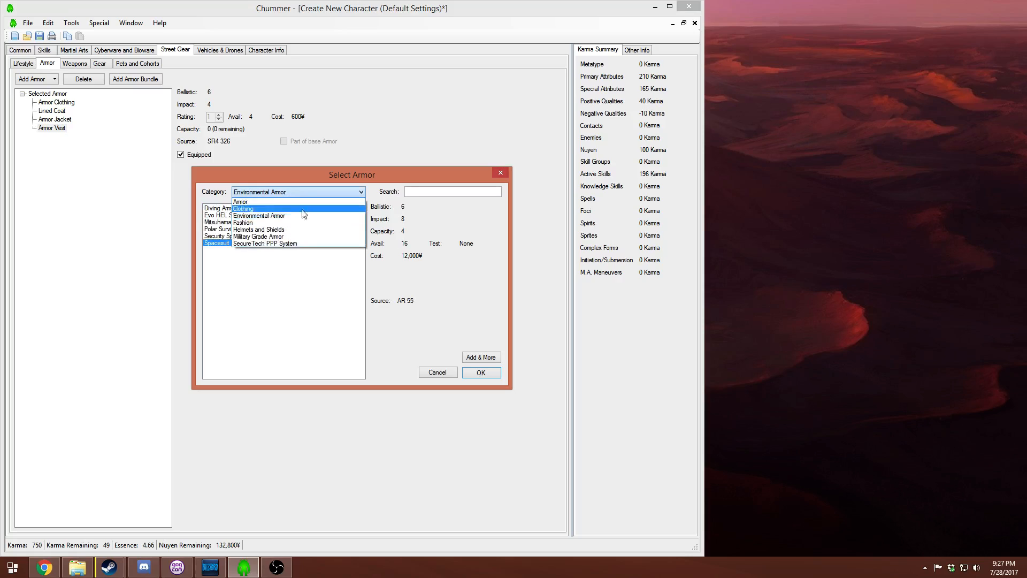
pyautogui.click(314, 239)
pyautogui.click(245, 223)
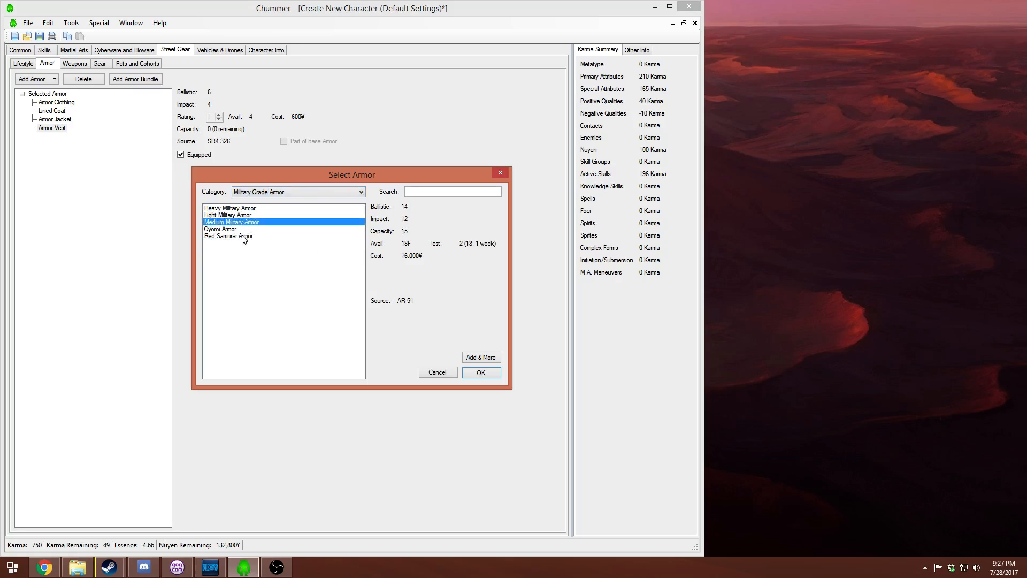
pyautogui.click(243, 236)
pyautogui.click(235, 221)
pyautogui.click(229, 209)
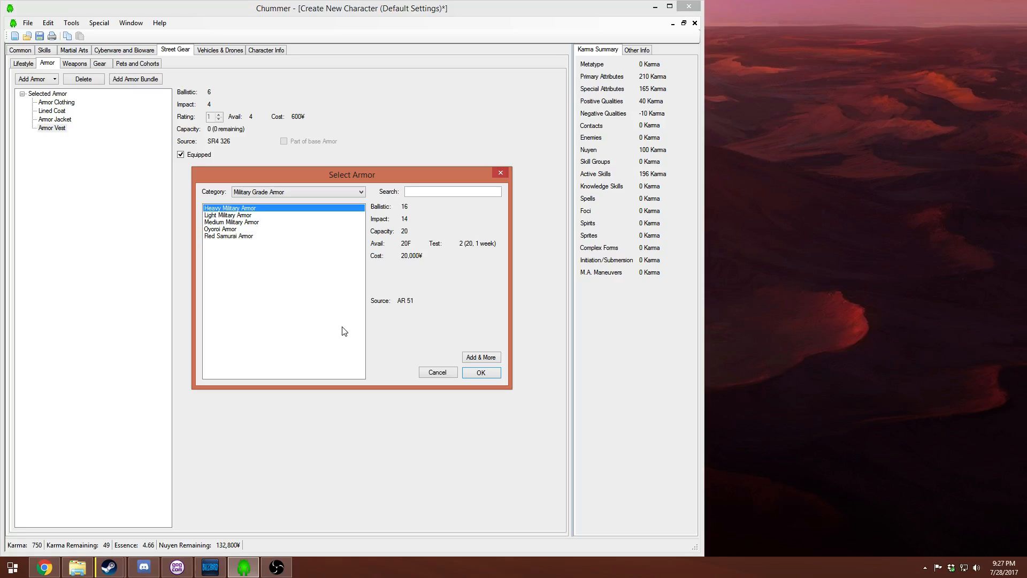
# - Add a Helmet from the Helmets and Shields category to the character's selected armor
pyautogui.click(282, 192)
pyautogui.click(285, 244)
pyautogui.click(277, 192)
pyautogui.click(276, 230)
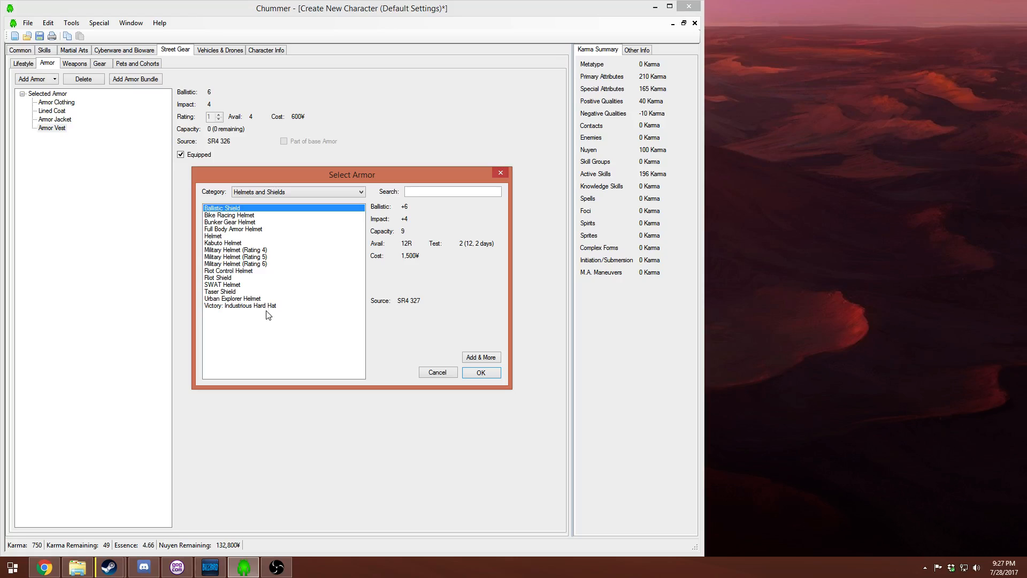
pyautogui.click(228, 236)
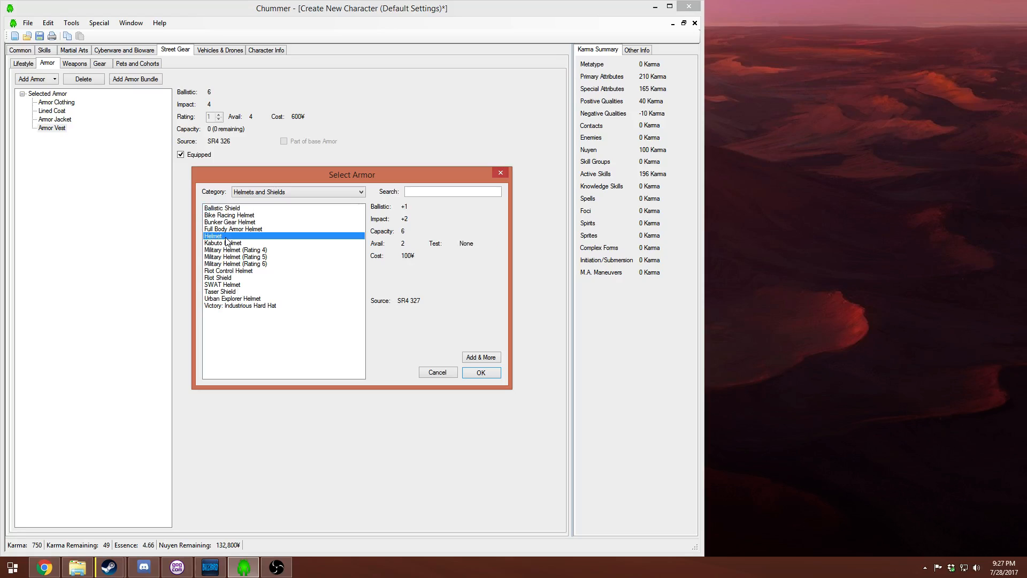
pyautogui.click(477, 374)
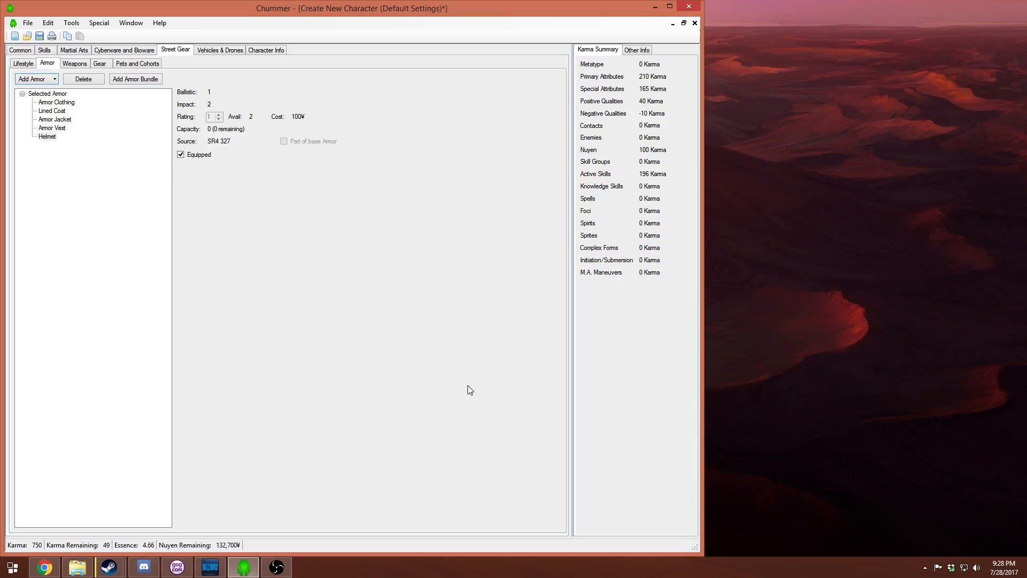
# - Examine the gear that can be added to the Helmet, including the Audio Enhancements and Peripherals categories
pyautogui.click(56, 138)
pyautogui.rightClick(43, 139)
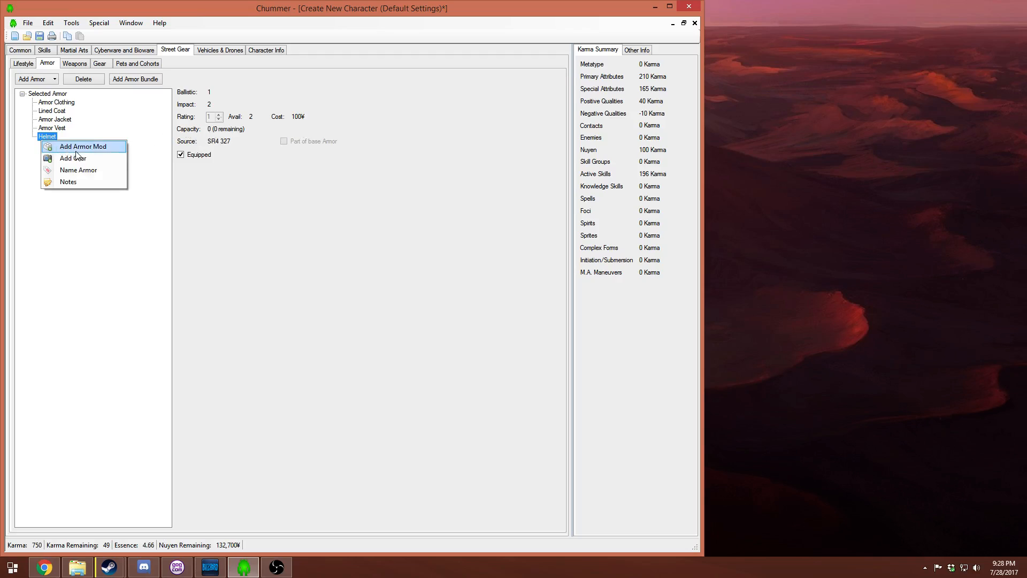
pyautogui.click(91, 157)
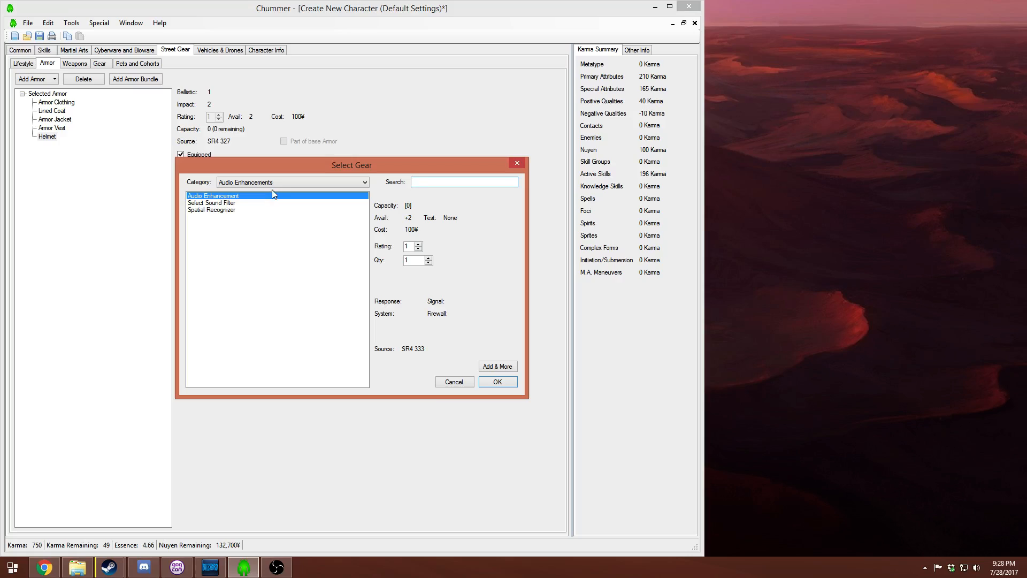
pyautogui.click(269, 182)
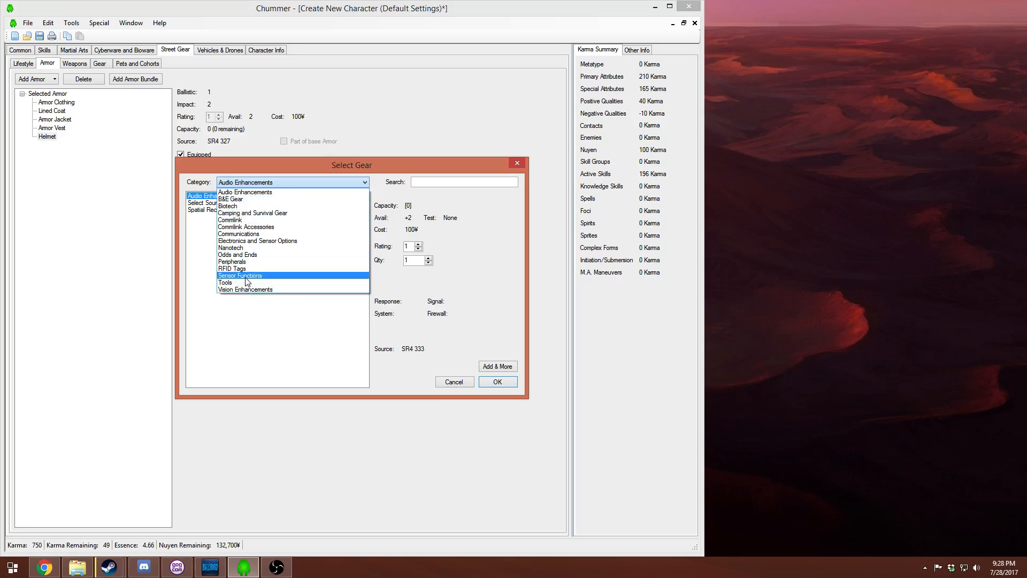
pyautogui.click(266, 324)
pyautogui.click(227, 203)
pyautogui.click(269, 184)
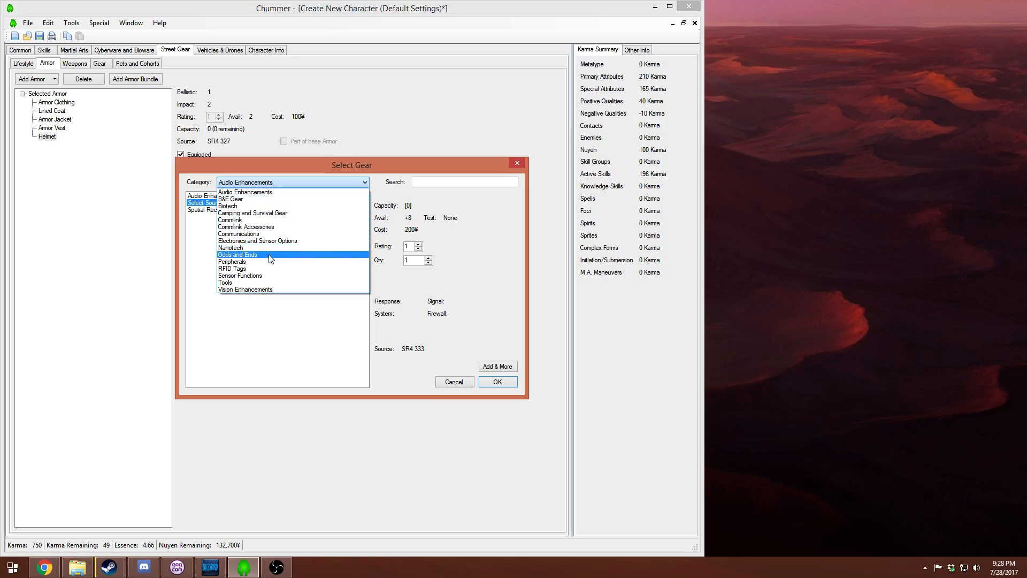
pyautogui.click(264, 184)
pyautogui.click(264, 184)
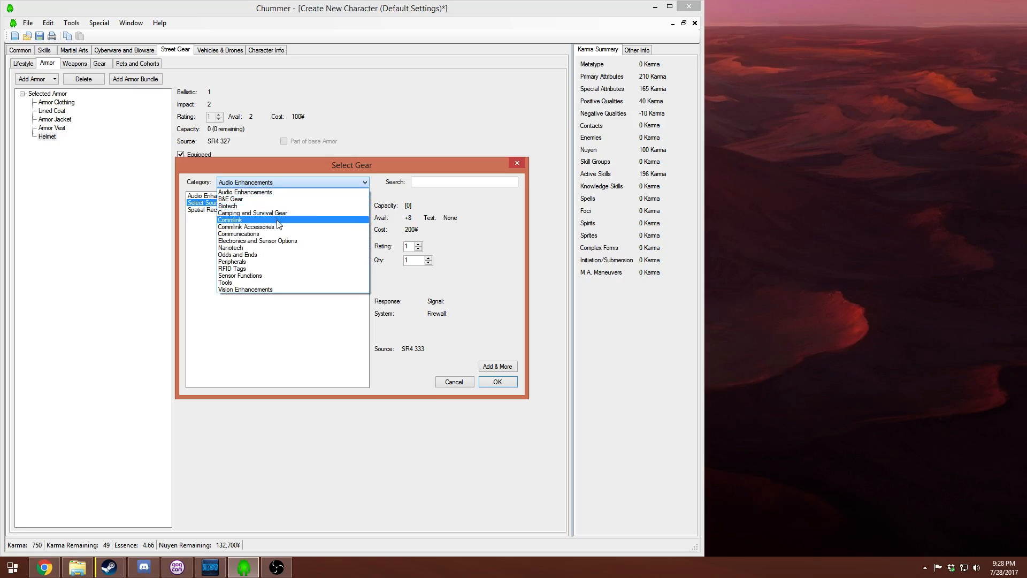
pyautogui.click(274, 262)
pyautogui.click(231, 216)
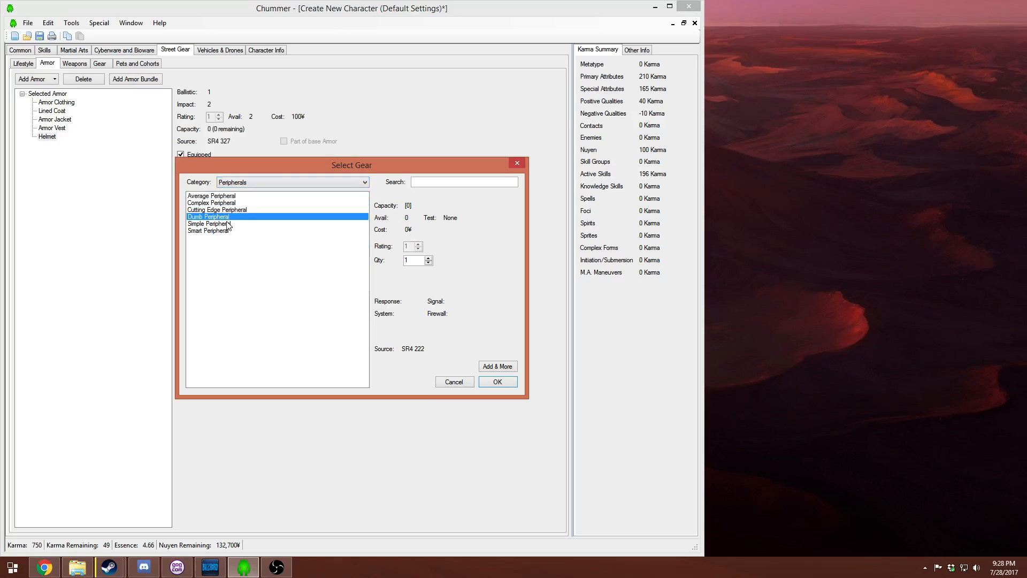
pyautogui.click(258, 182)
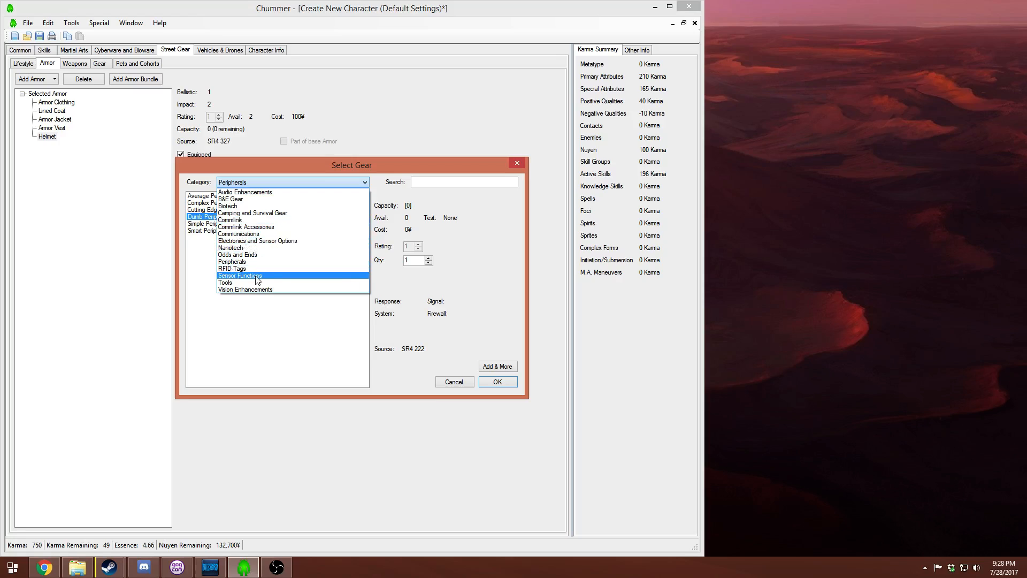
pyautogui.click(282, 376)
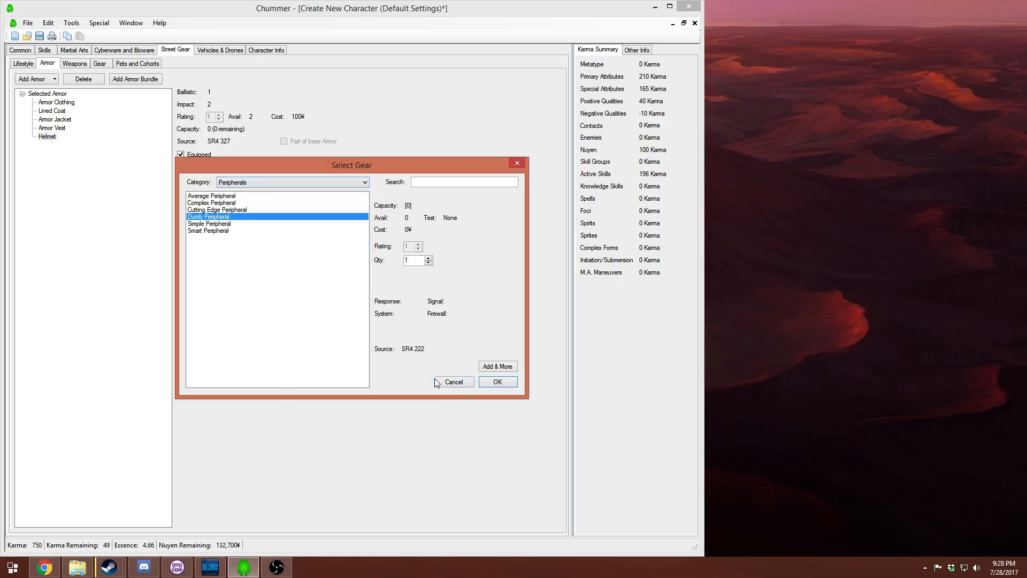
pyautogui.click(451, 382)
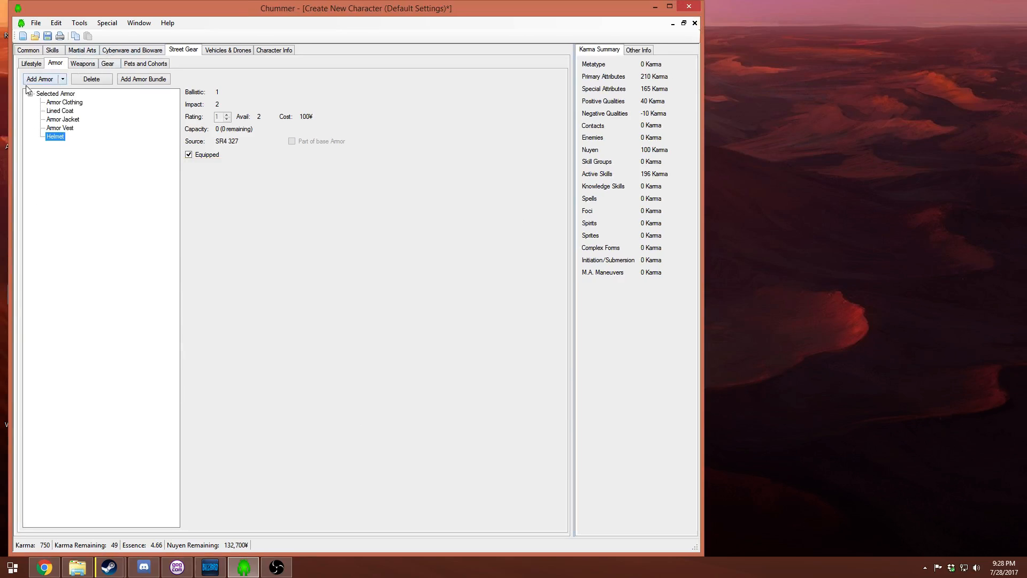
# - Start adding a weapon to the character and list the Assault Rifles category
pyautogui.moveTo(12, 87); pyautogui.dragTo(1, 88)
pyautogui.click(71, 63)
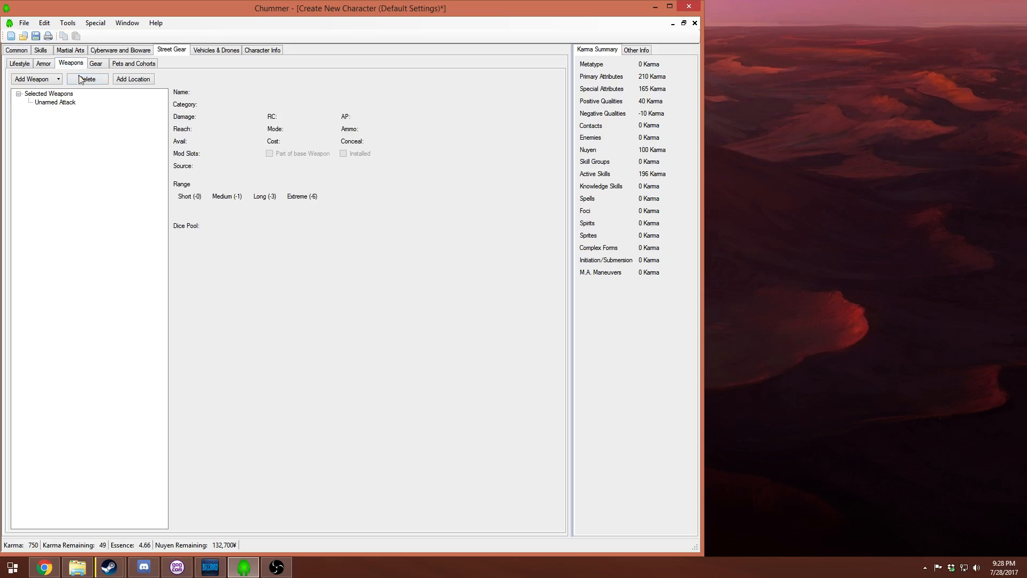
pyautogui.click(33, 78)
pyautogui.click(276, 167)
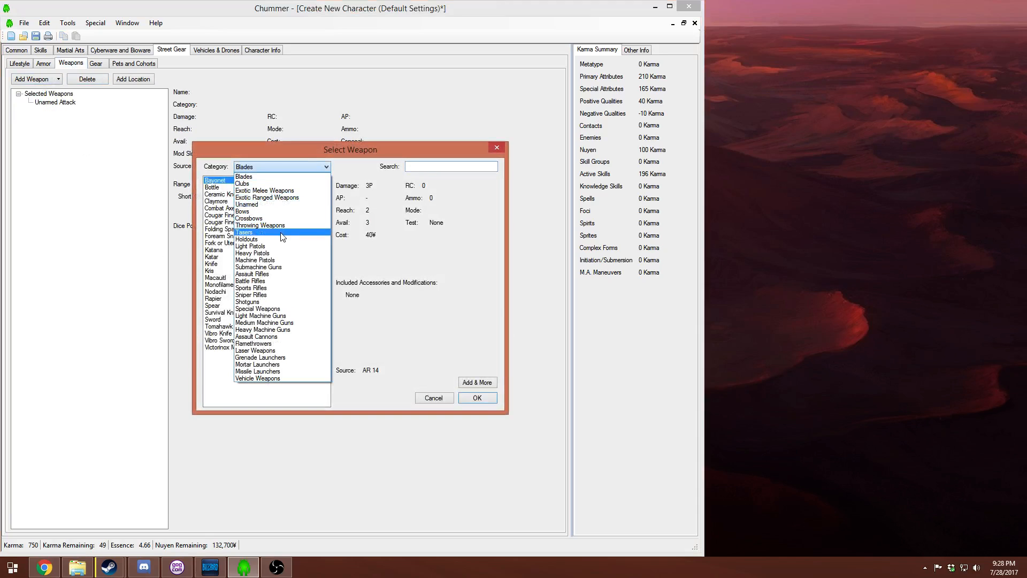
pyautogui.click(281, 280)
pyautogui.click(277, 167)
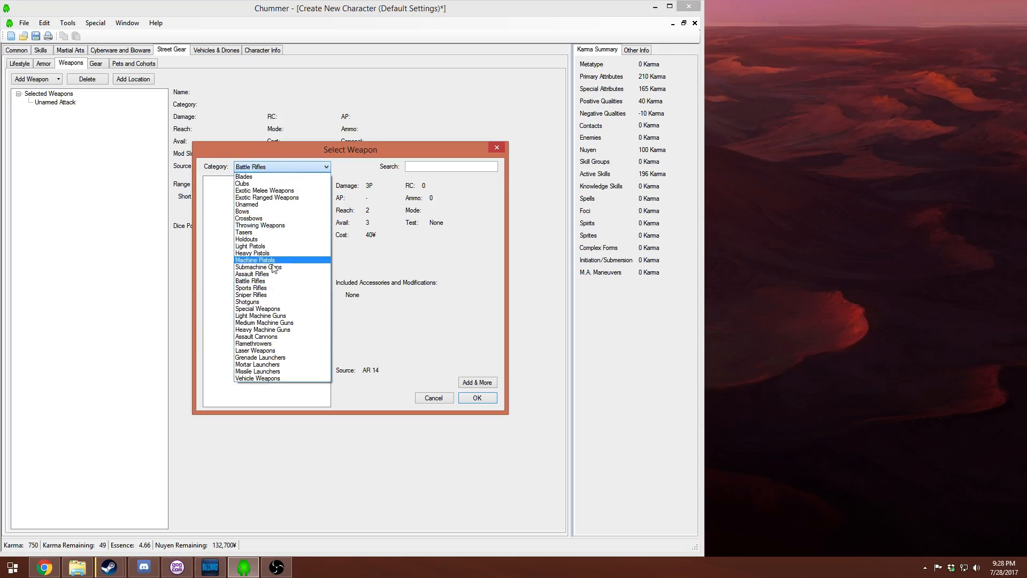
pyautogui.click(276, 274)
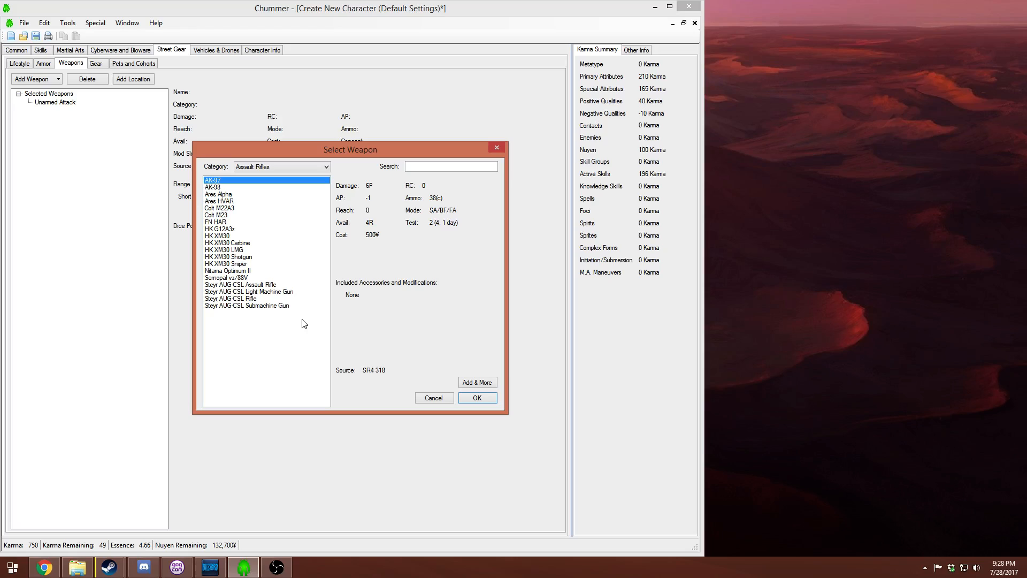
# - Compare the damage, recoil, ammo, availability and cost of the listed assault rifles, from the AK-97 to the Steyr AUG-CSL variants
pyautogui.click(227, 202)
pyautogui.click(224, 195)
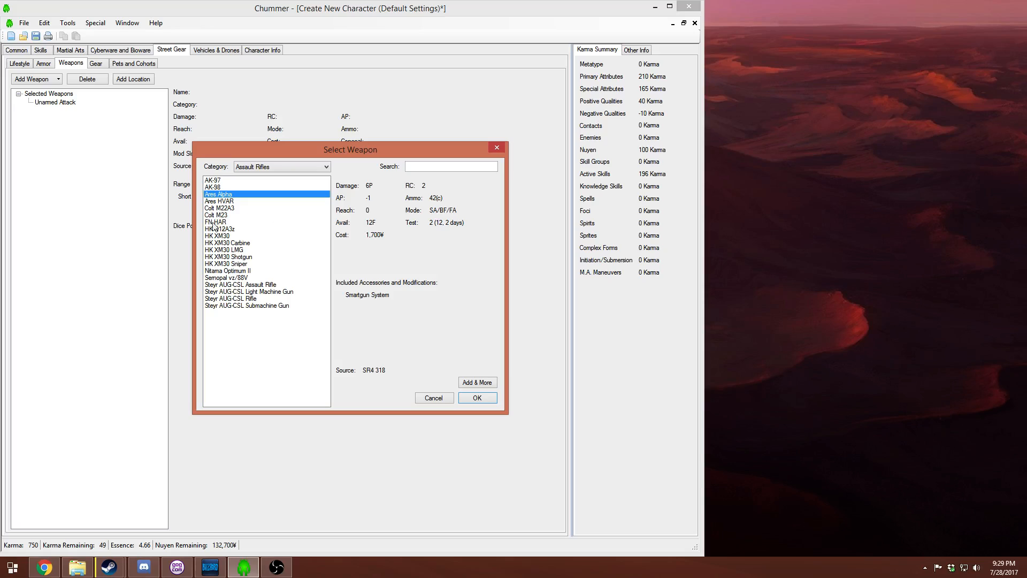
pyautogui.click(221, 182)
pyautogui.click(218, 209)
pyautogui.click(222, 242)
pyautogui.click(224, 264)
pyautogui.click(231, 284)
pyautogui.click(244, 299)
pyautogui.click(252, 306)
pyautogui.click(249, 292)
pyautogui.click(246, 271)
pyautogui.click(244, 264)
pyautogui.click(242, 243)
pyautogui.click(241, 223)
# - Add an Ares Alpha assault rifle to the character's selected weapons
pyautogui.click(242, 202)
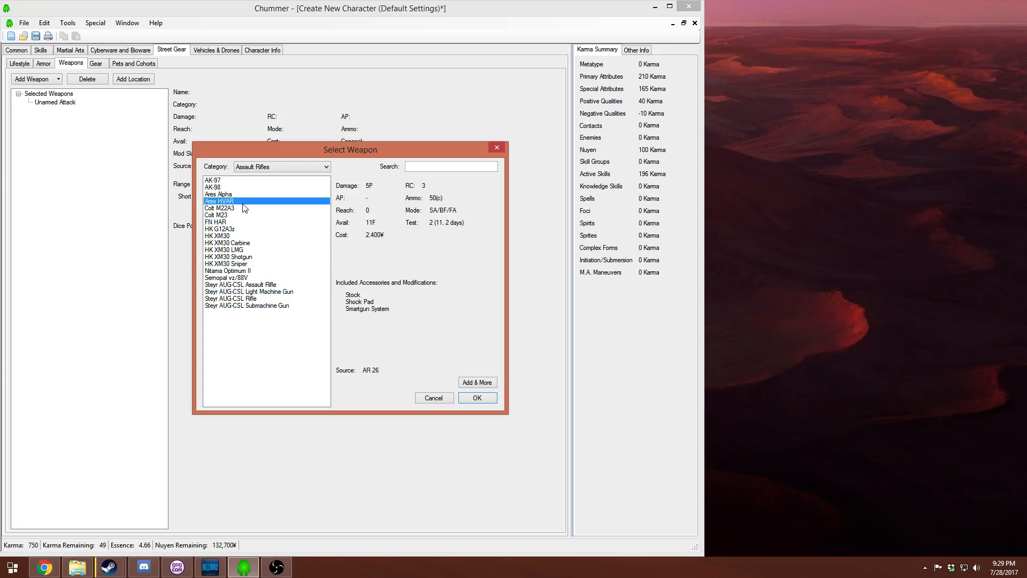
pyautogui.click(246, 181)
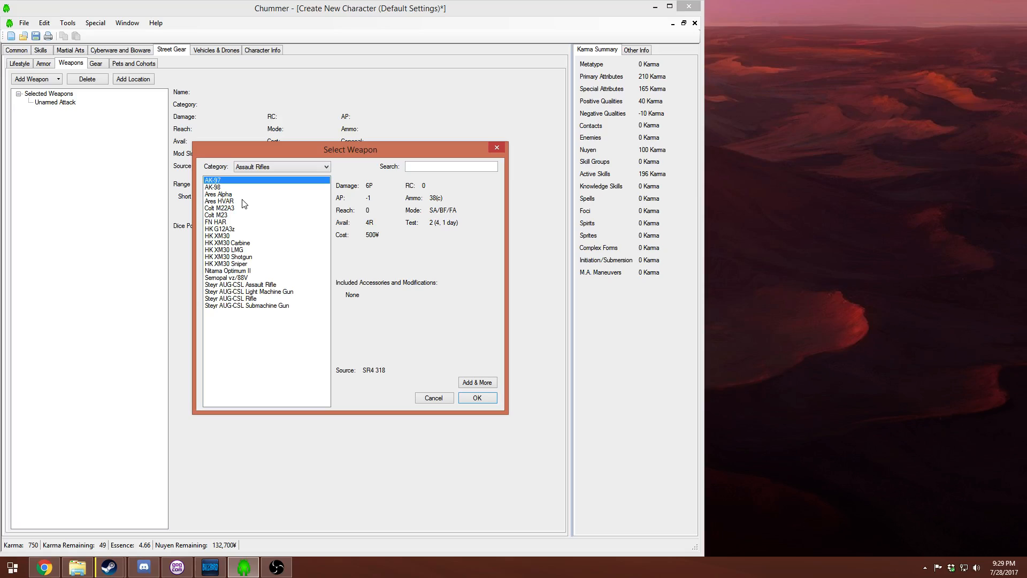
pyautogui.click(242, 194)
pyautogui.click(468, 397)
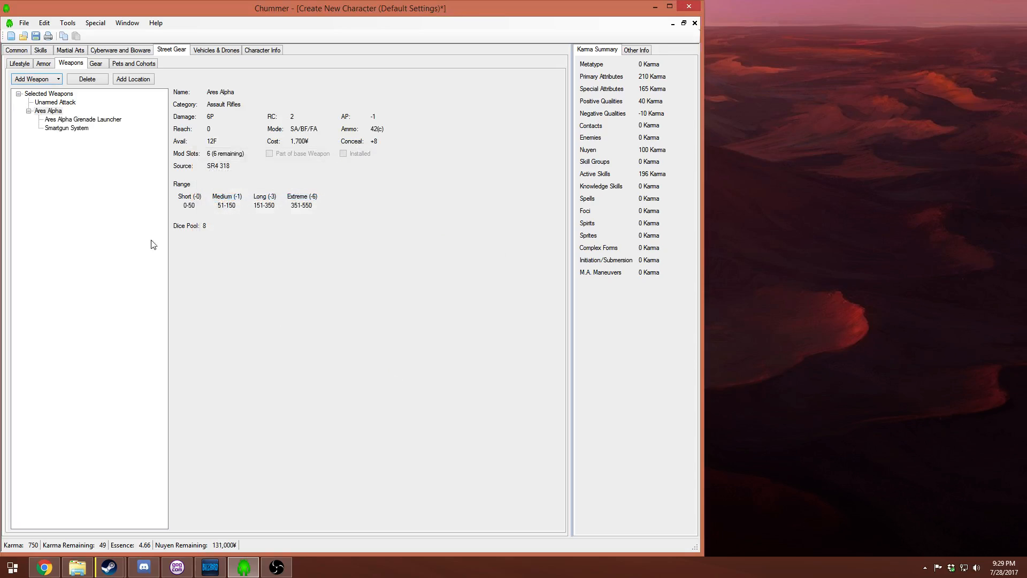
# - Examine the weapon accessories available for the Ares Alpha, including the stats of the Ammo Drum/Box and Silencer
pyautogui.rightClick(52, 111)
pyautogui.click(83, 129)
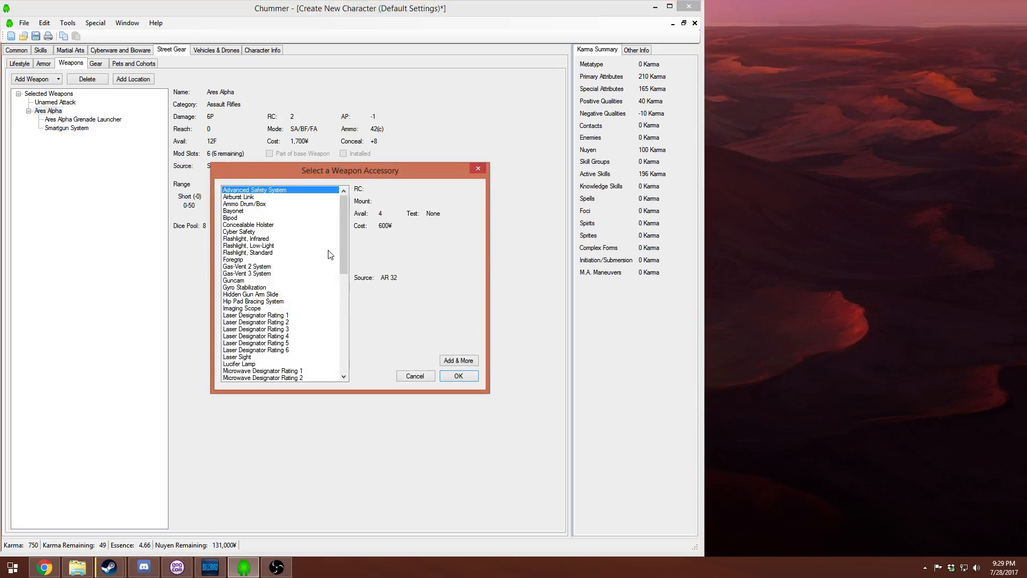
pyautogui.click(252, 211)
pyautogui.click(252, 205)
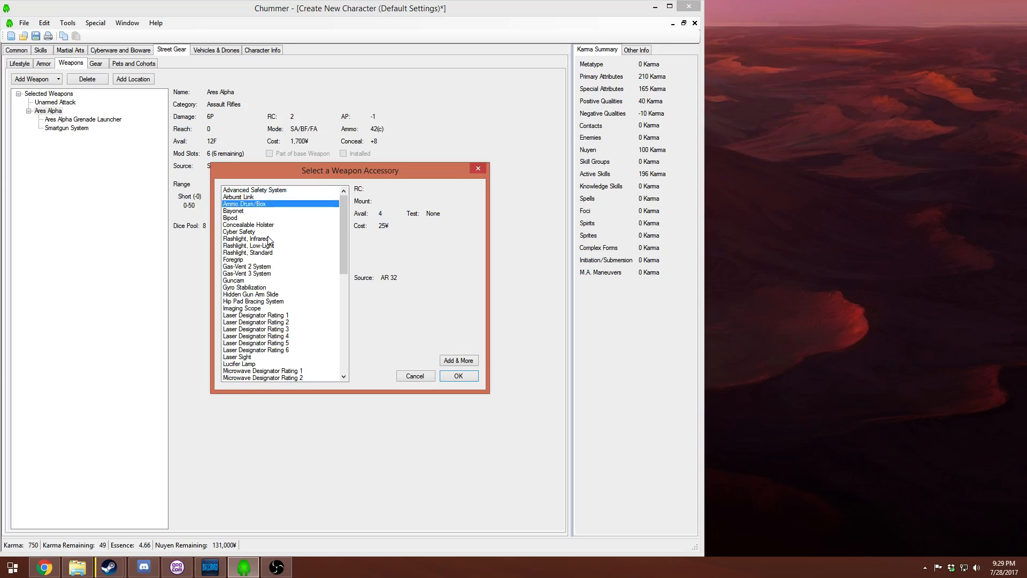
pyautogui.scroll(-4, 270, 241)
pyautogui.click(270, 315)
pyautogui.click(271, 336)
pyautogui.scroll(-5, 273, 361)
pyautogui.click(247, 315)
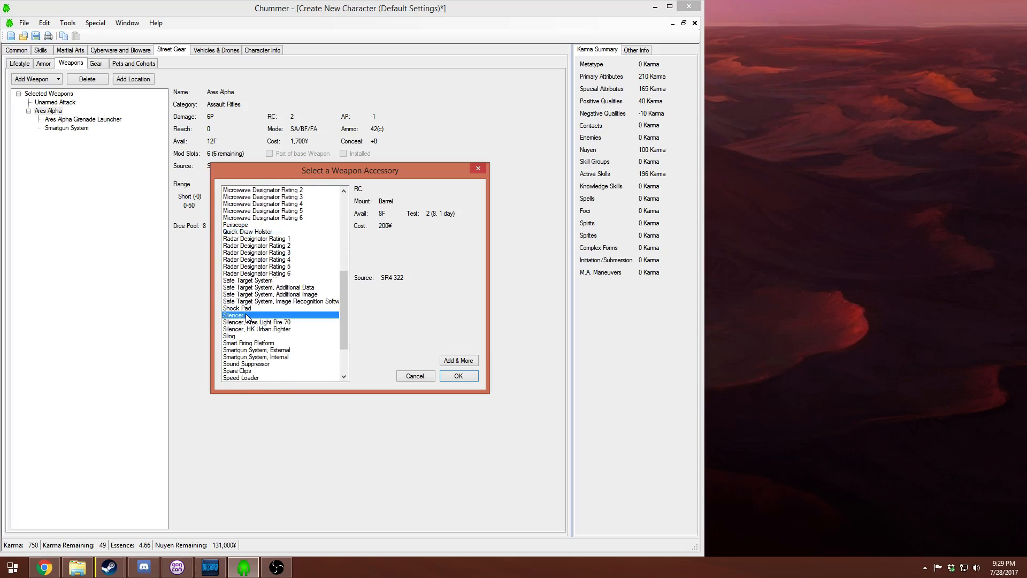
# - Add a Stock accessory to the Ares Alpha
pyautogui.scroll(-1, 245, 326)
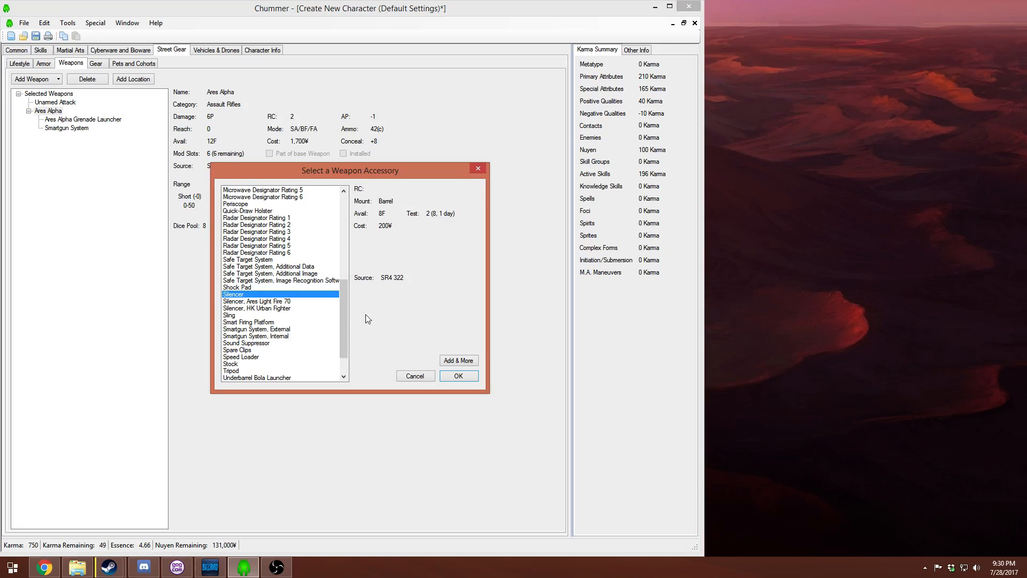
pyautogui.scroll(-2, 272, 316)
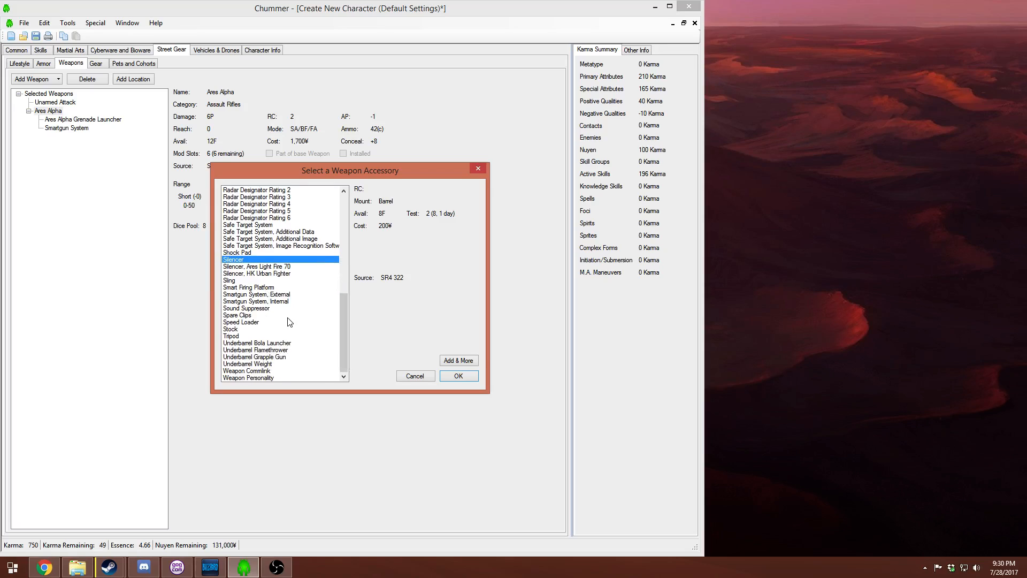
pyautogui.click(231, 330)
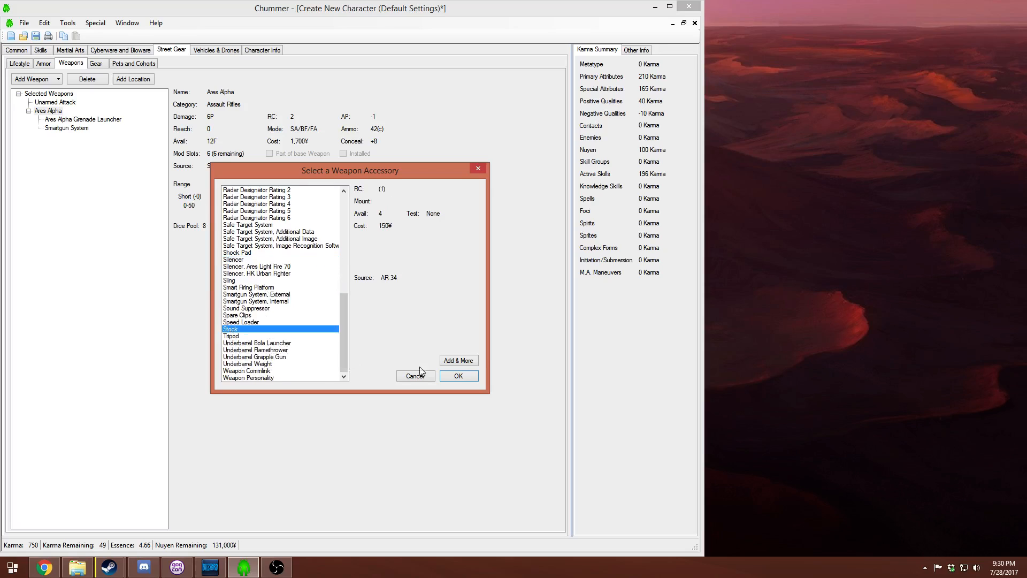
pyautogui.click(450, 377)
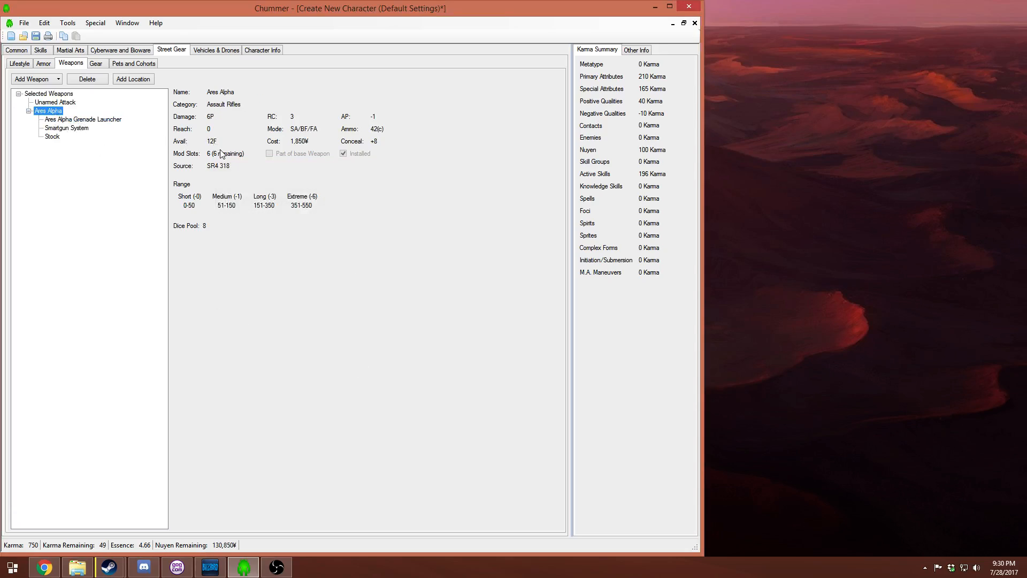
pyautogui.rightClick(49, 110)
pyautogui.click(85, 131)
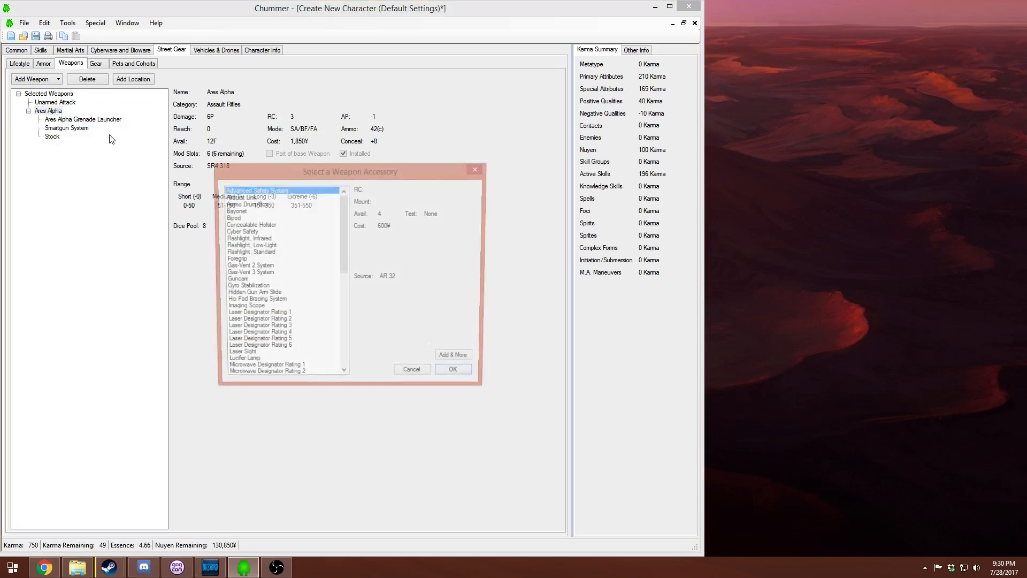
pyautogui.click(415, 376)
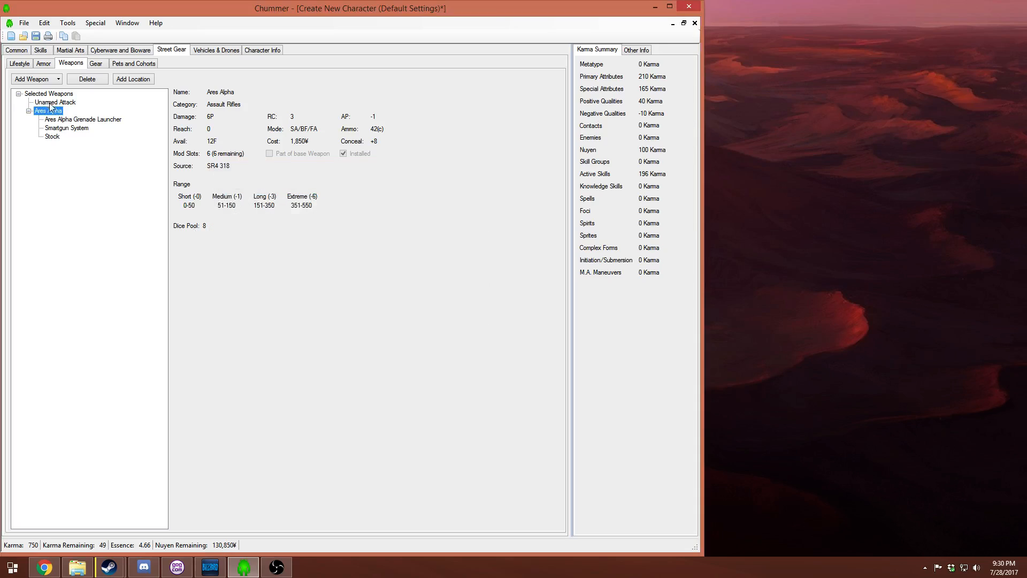
# - Examine the weapon modifications available for the Ares Alpha, including the Ammo Skip System, the pistol Additional Clip and the Self-Destruct Advanced Safety
pyautogui.rightClick(51, 110)
pyautogui.click(85, 142)
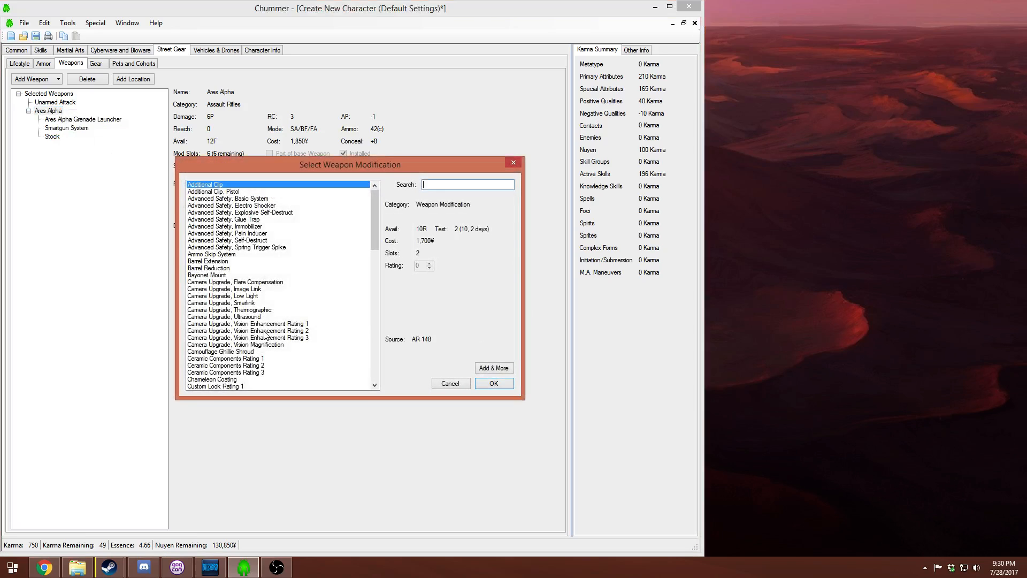
pyautogui.click(270, 254)
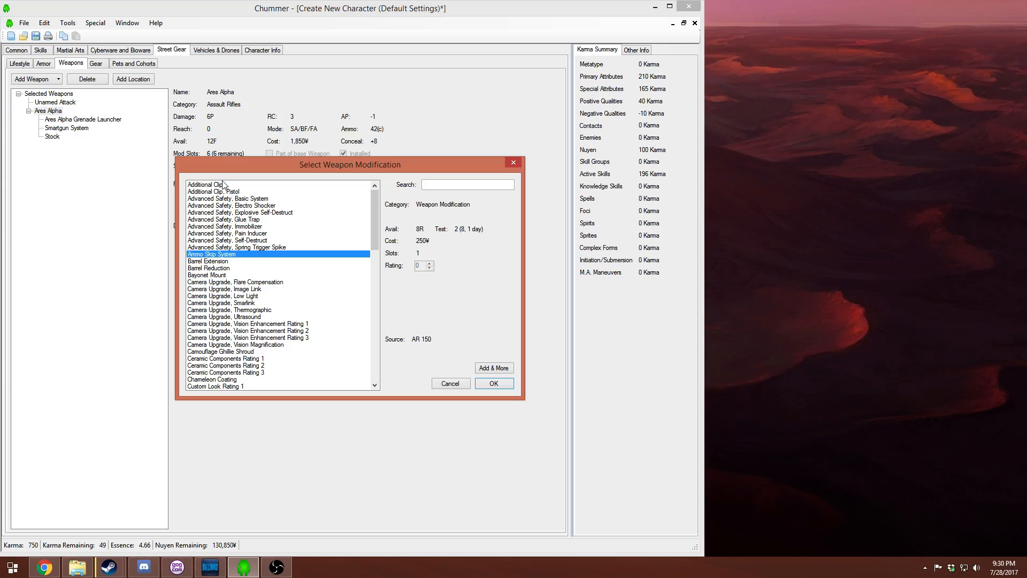
pyautogui.click(239, 193)
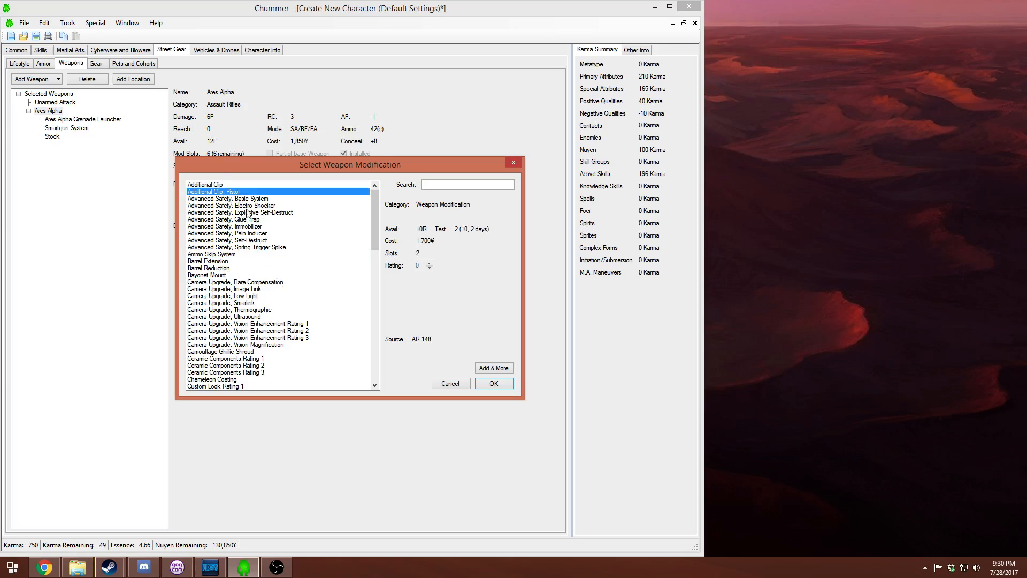
pyautogui.click(256, 241)
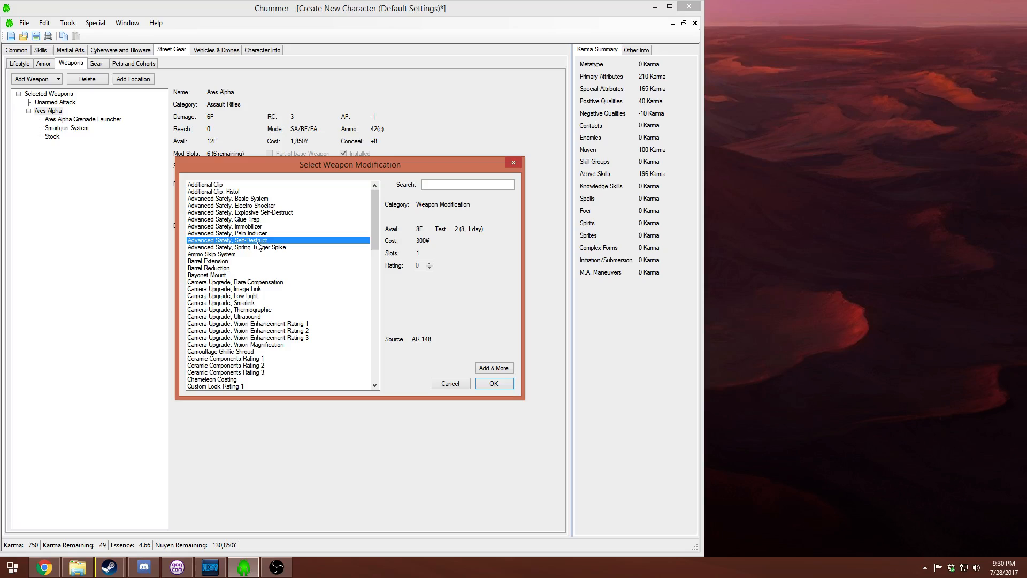
pyautogui.scroll(-4, 258, 245)
pyautogui.scroll(1, 257, 245)
pyautogui.scroll(-1, 280, 298)
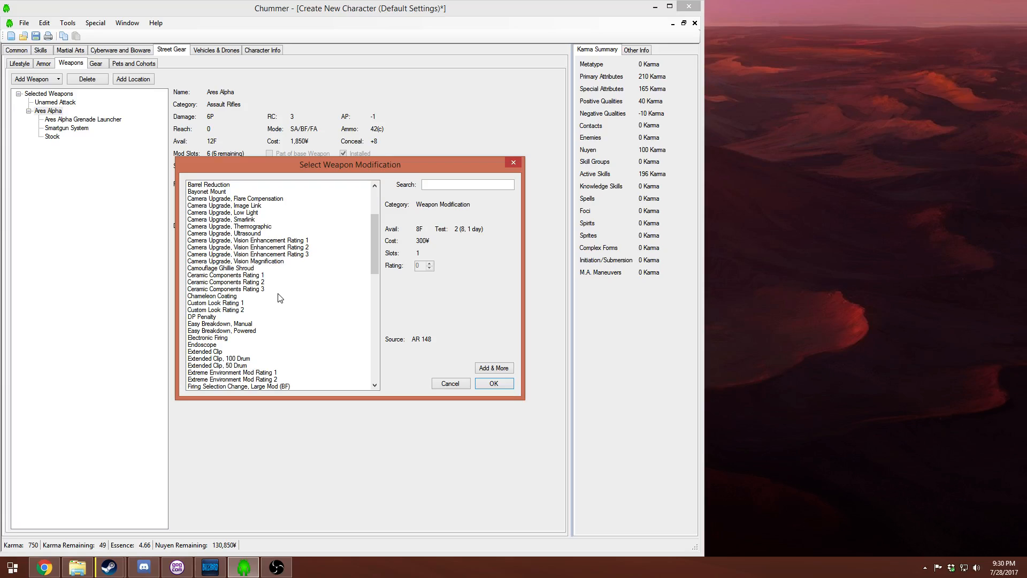
pyautogui.scroll(-5, 279, 297)
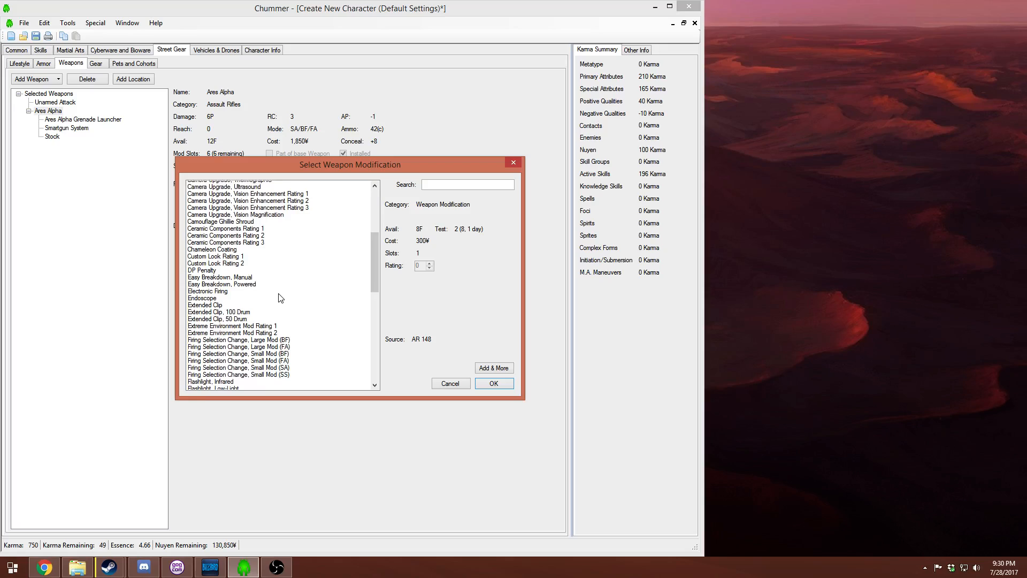
# - Compare Gas Vent 2 with Gas Vent 3 and add the Gas Vent 3 modification to the Ares Alpha
pyautogui.click(218, 373)
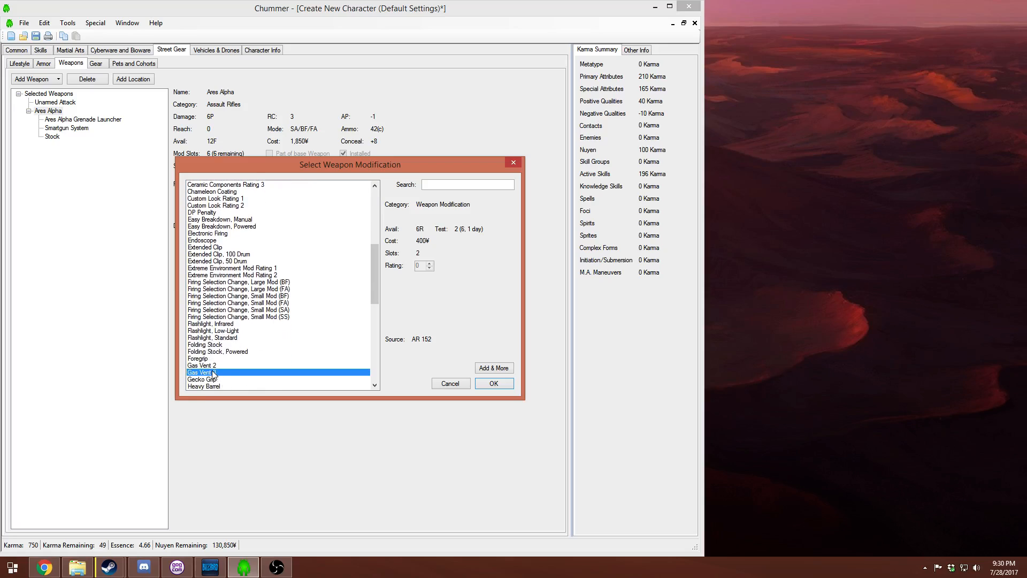
pyautogui.click(209, 366)
pyautogui.click(211, 371)
pyautogui.click(504, 387)
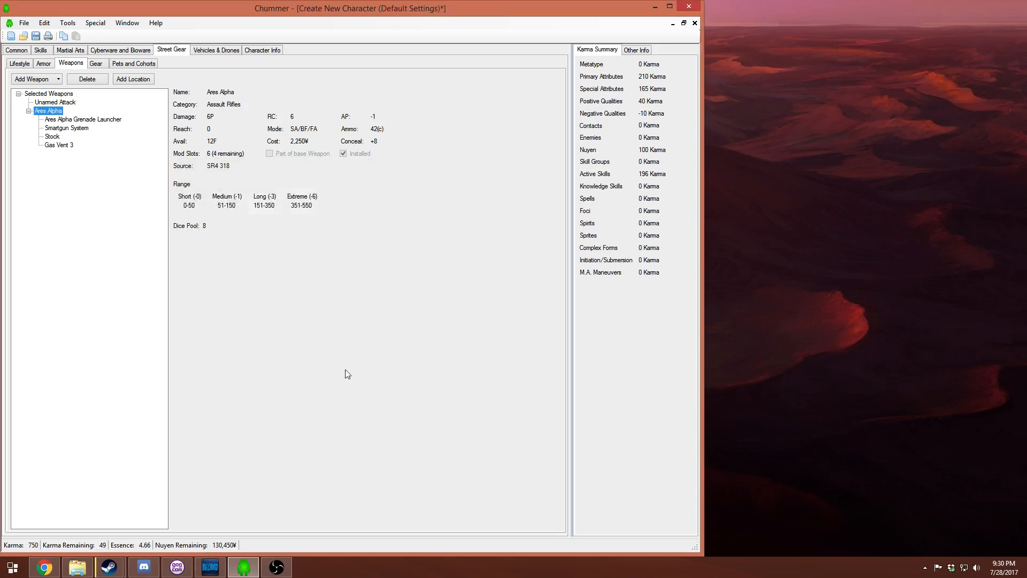
pyautogui.click(60, 146)
pyautogui.click(48, 111)
pyautogui.rightClick(48, 110)
pyautogui.click(91, 136)
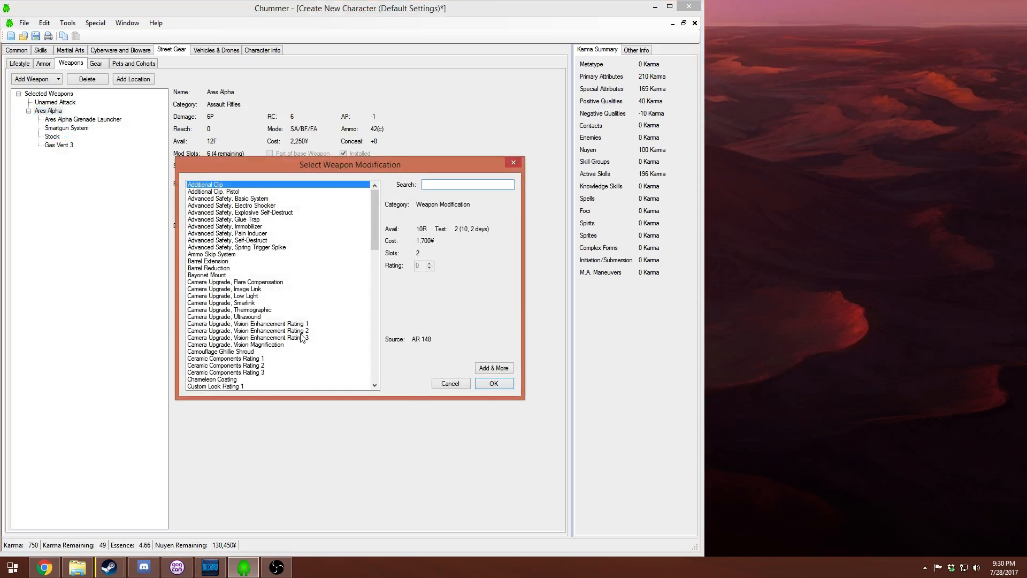
pyautogui.click(463, 385)
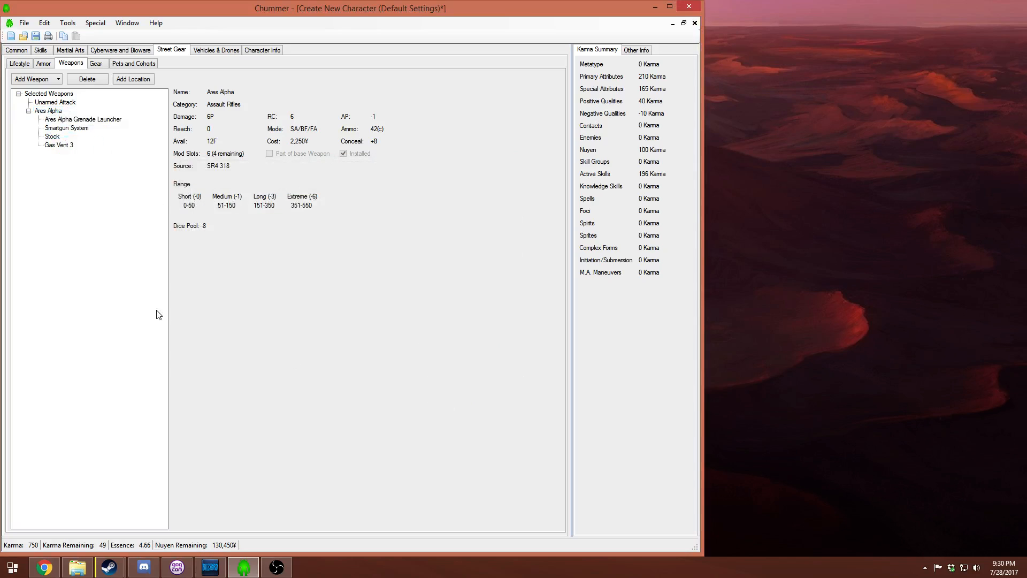
# - Compare the medium machine guns and add a Stoner-Ares M202 to the character's selected weapons
pyautogui.click(31, 81)
pyautogui.click(286, 166)
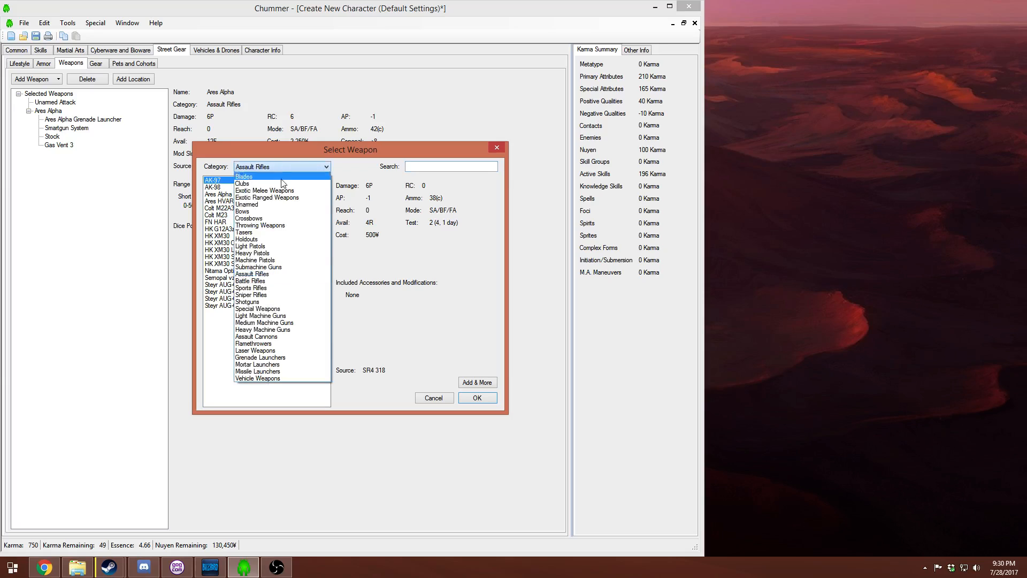
pyautogui.click(293, 323)
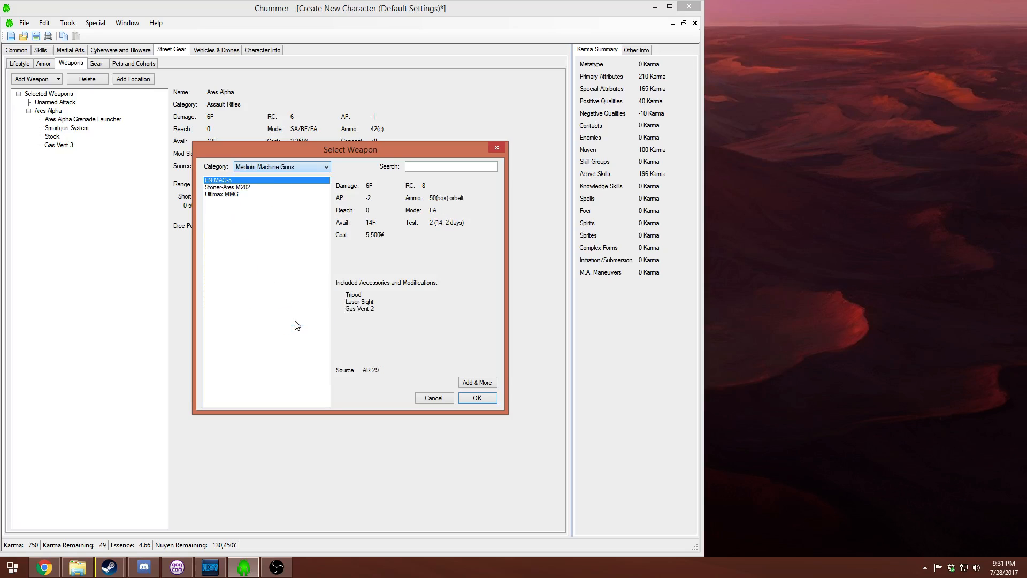
pyautogui.click(225, 188)
pyautogui.click(234, 194)
pyautogui.click(234, 188)
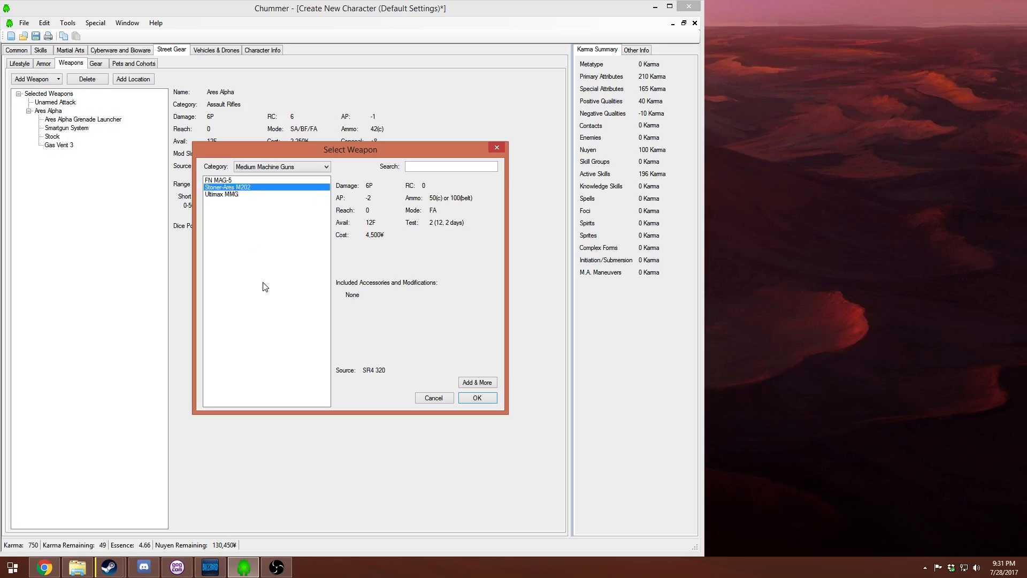
pyautogui.click(484, 401)
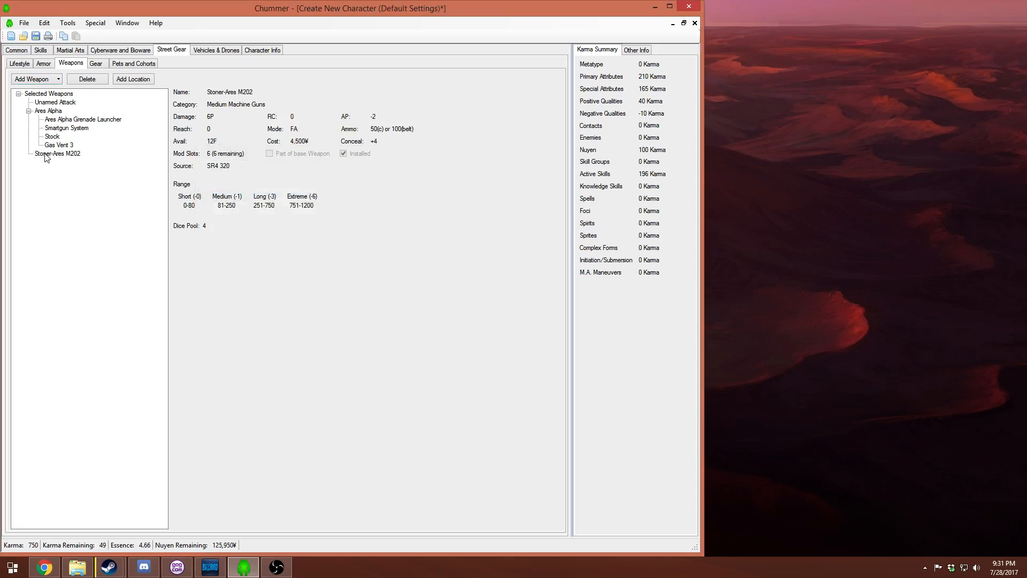
# - Compare the stats of the Stoner-Ares M202 and the Ares Alpha among the selected weapons
pyautogui.click(68, 147)
pyautogui.click(70, 154)
pyautogui.click(40, 104)
pyautogui.click(45, 110)
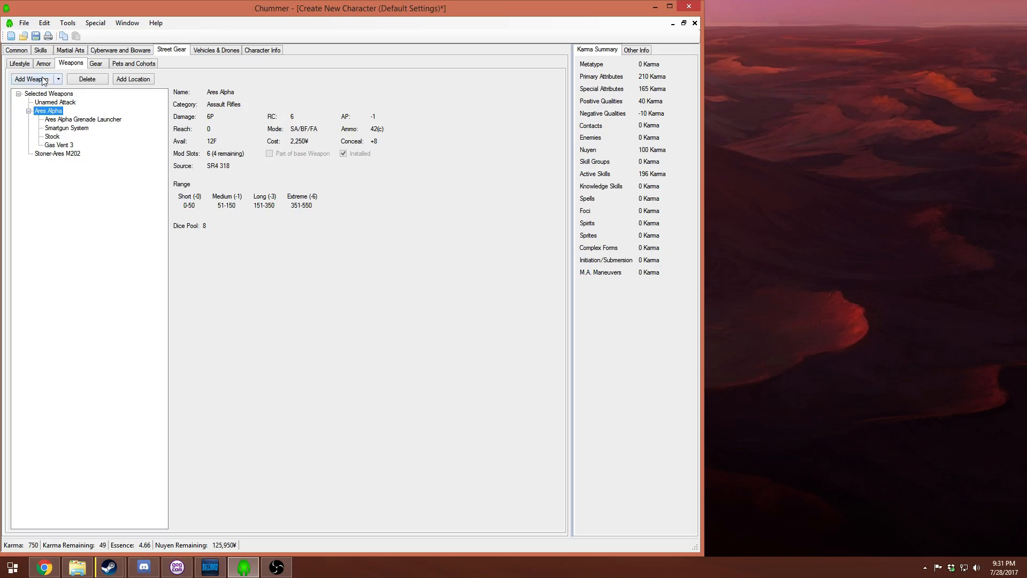
# - Search the available street gear for "sin", and switch the gear selection to the ID/Credsticks category
pyautogui.click(105, 61)
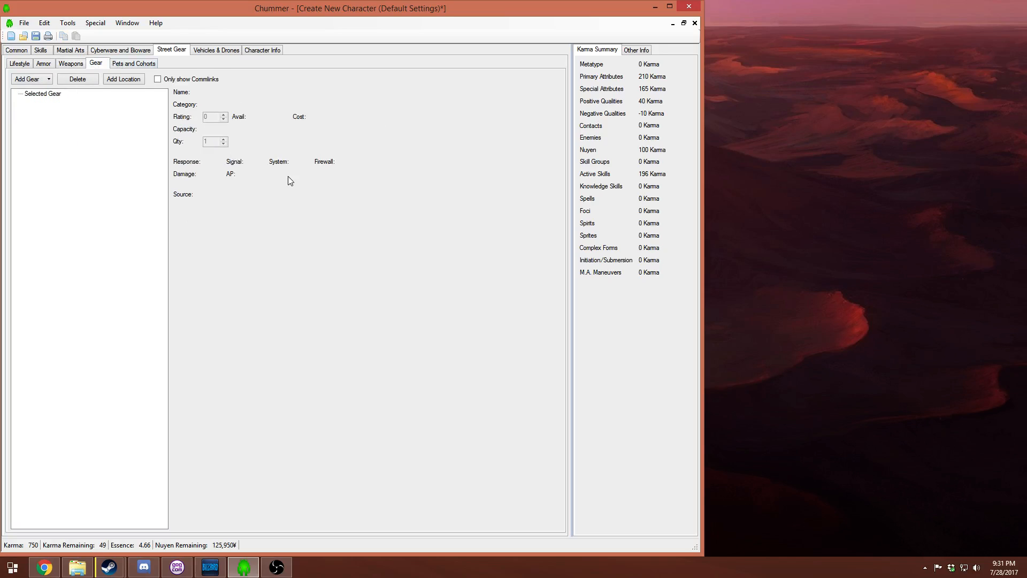
pyautogui.click(40, 80)
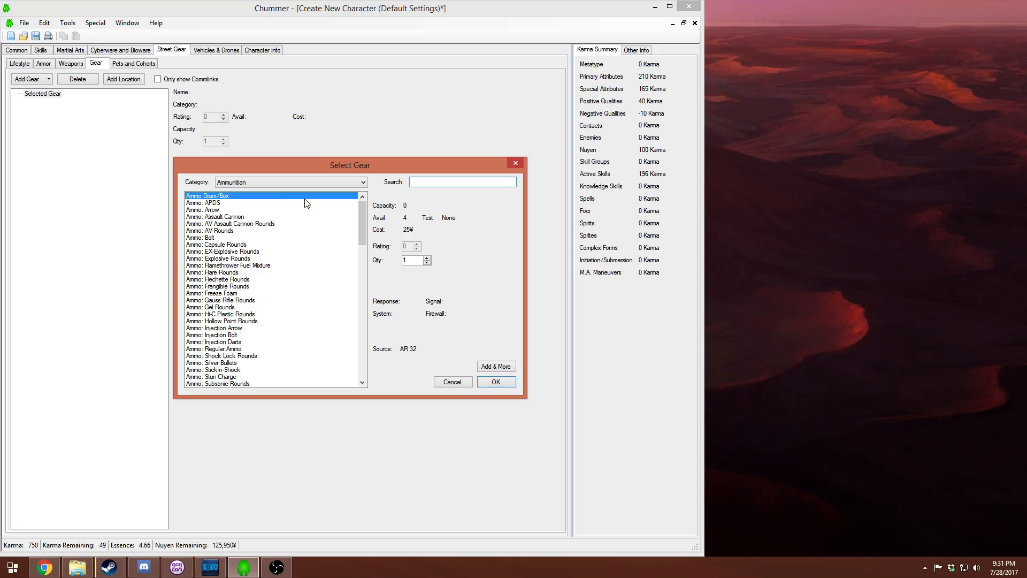
pyautogui.click(465, 379)
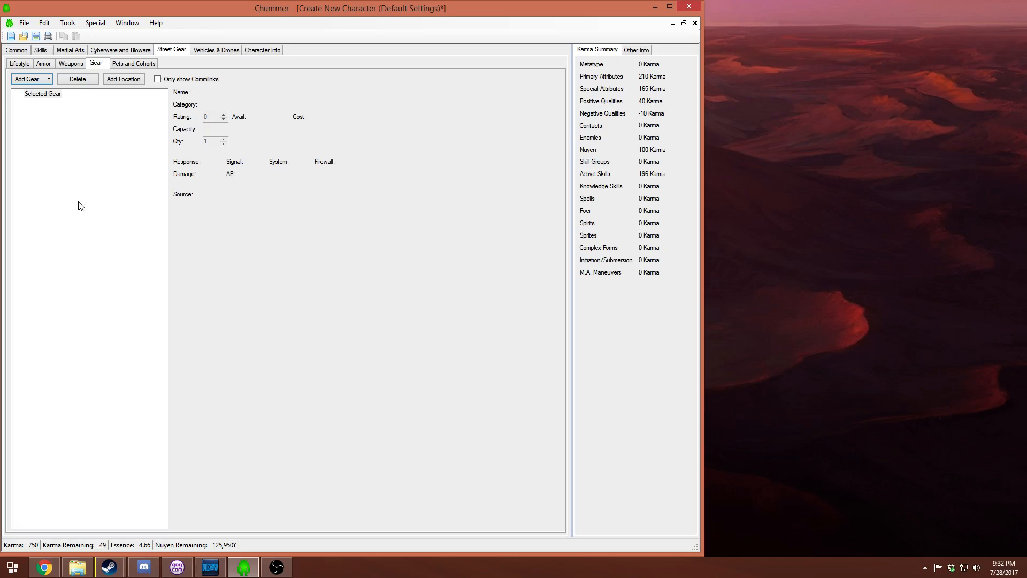
pyautogui.click(26, 79)
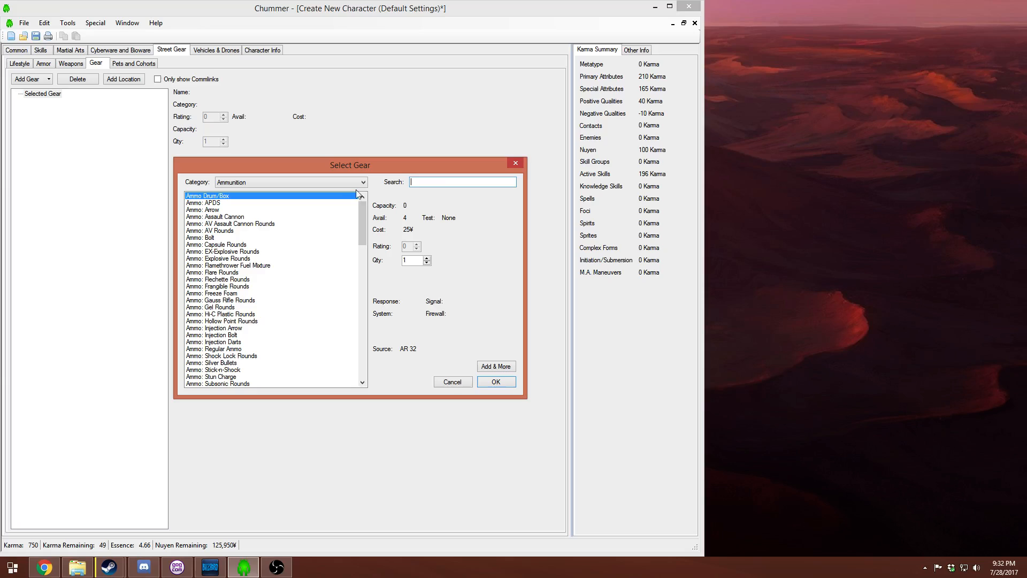
pyautogui.write('sin')
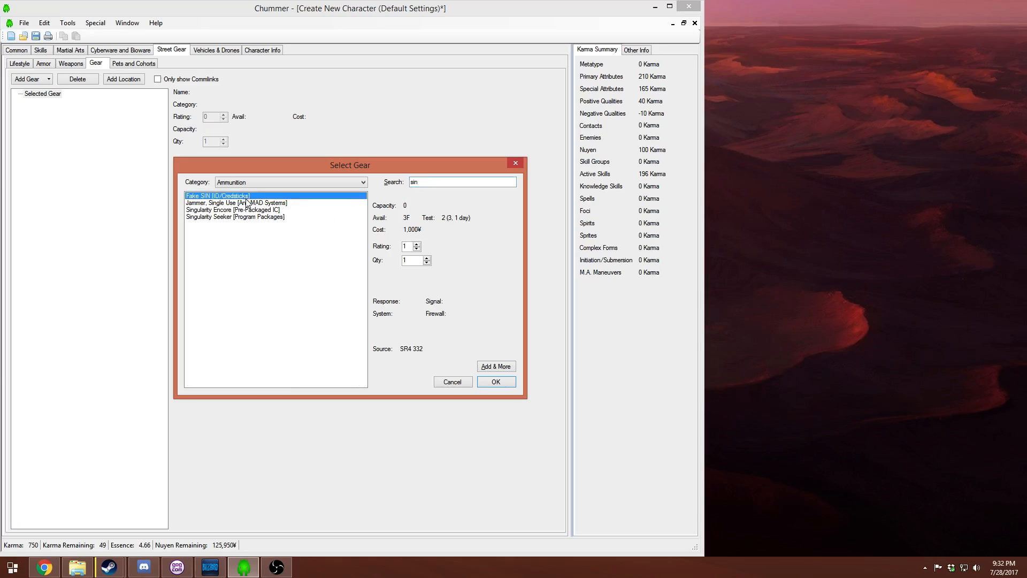
pyautogui.click(279, 182)
pyautogui.scroll(-8, 282, 334)
pyautogui.scroll(-9, 282, 336)
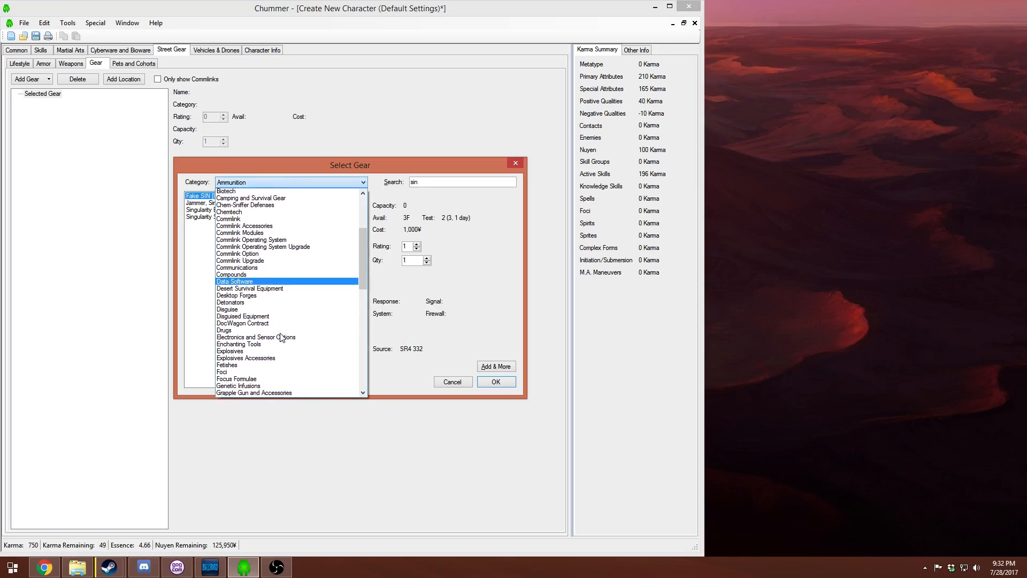
pyautogui.scroll(-2, 282, 337)
pyautogui.scroll(4, 282, 338)
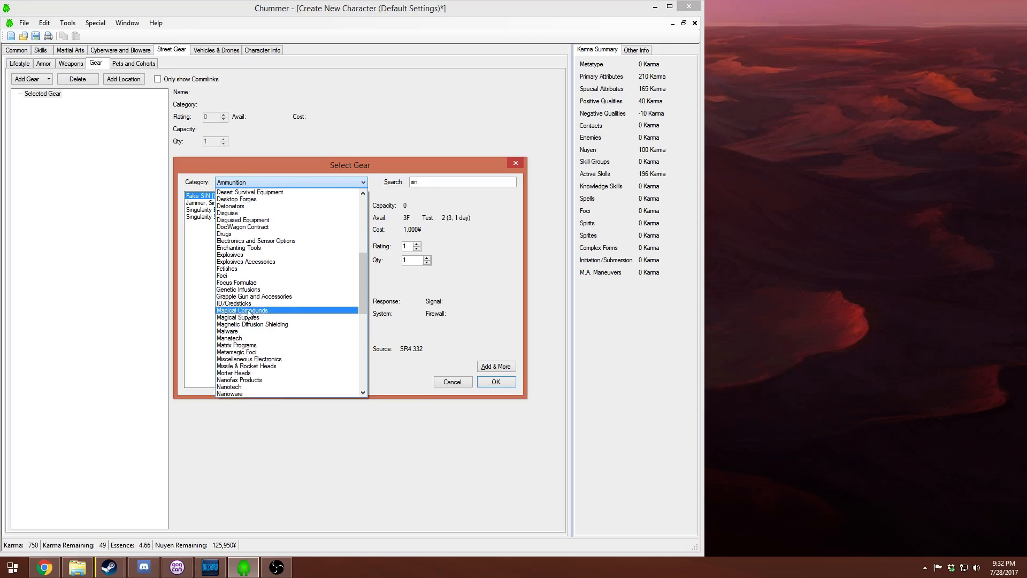
pyautogui.click(268, 303)
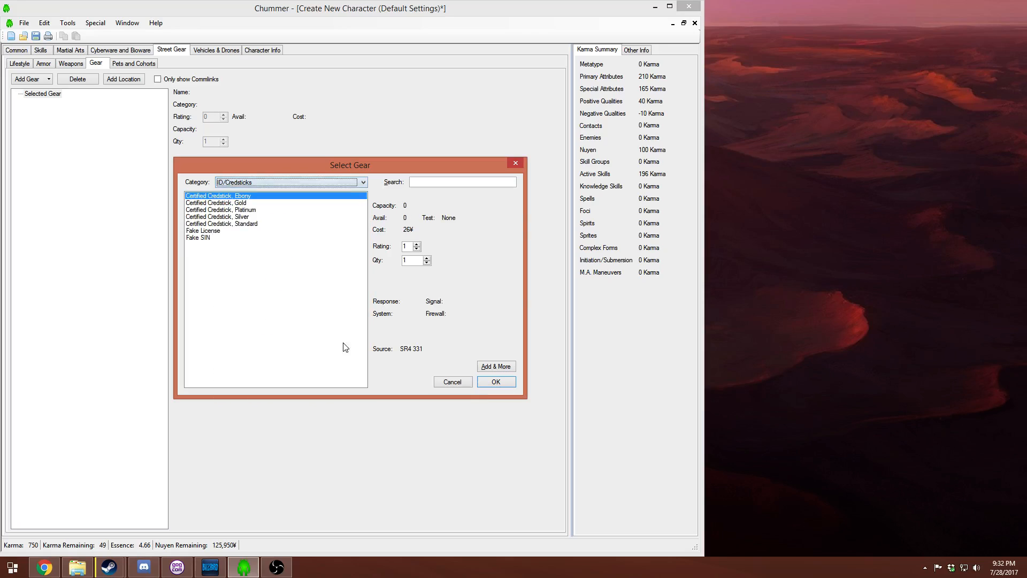
# - Add a Fake License covering Enhanced Agility to the character's selected gear
pyautogui.click(209, 238)
pyautogui.click(207, 232)
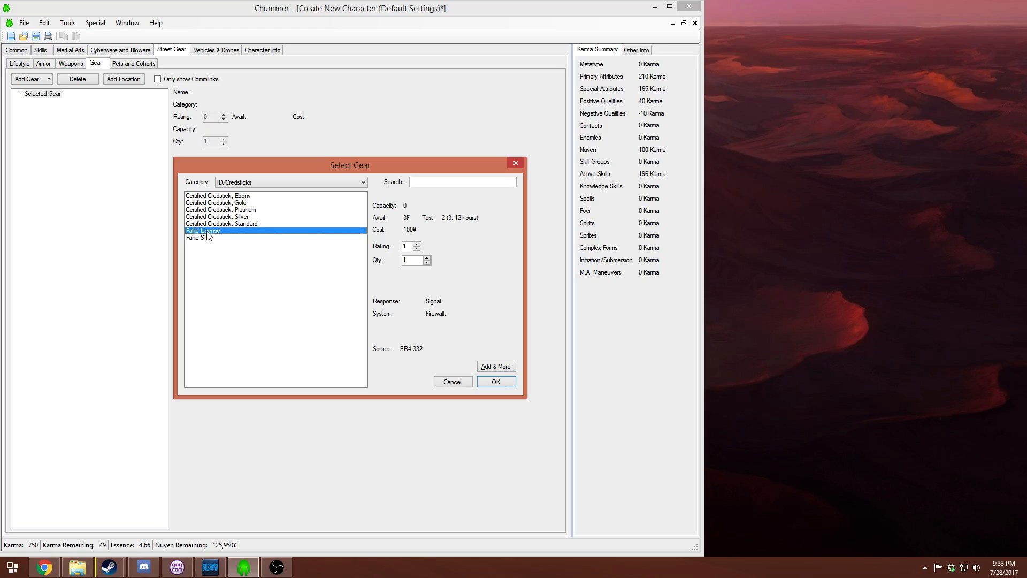
pyautogui.click(489, 383)
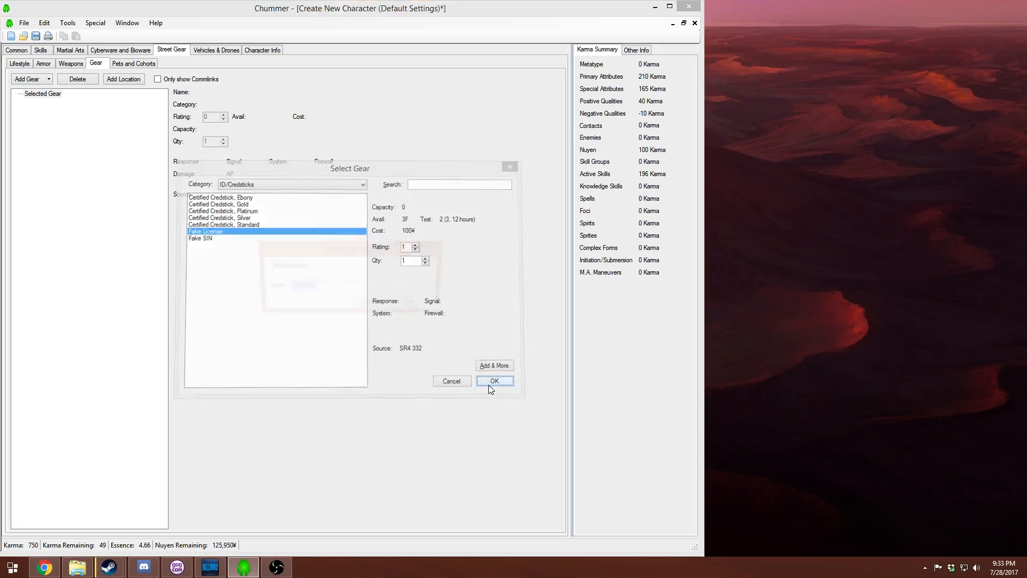
pyautogui.click(423, 290)
pyautogui.click(430, 287)
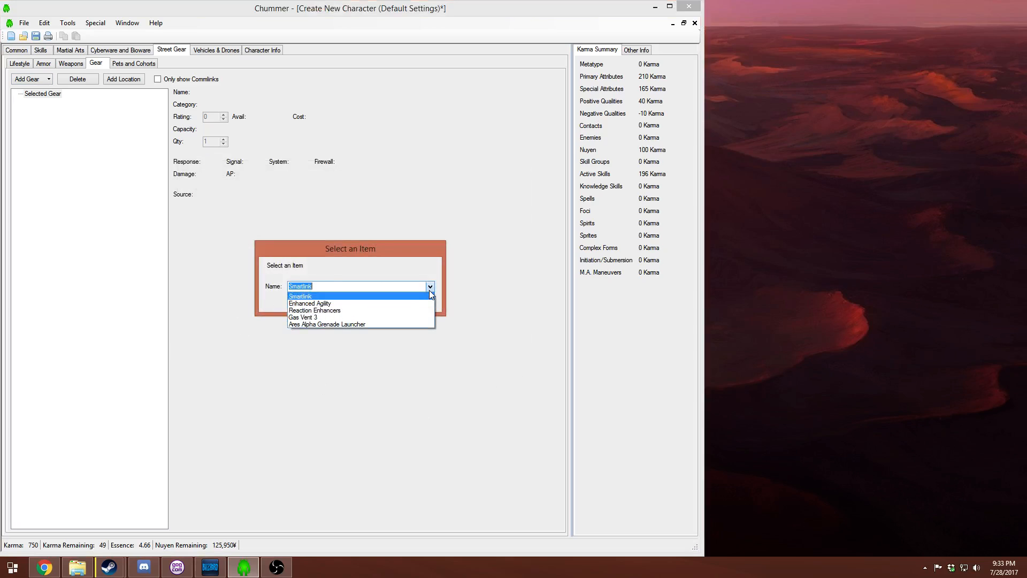
pyautogui.click(406, 305)
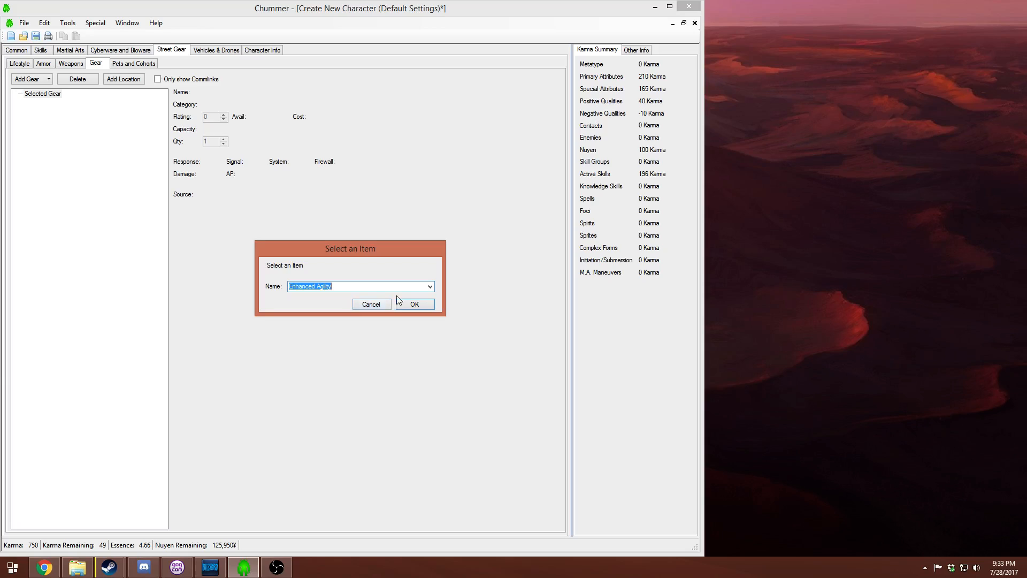
pyautogui.click(431, 289)
pyautogui.click(431, 289)
pyautogui.click(431, 289)
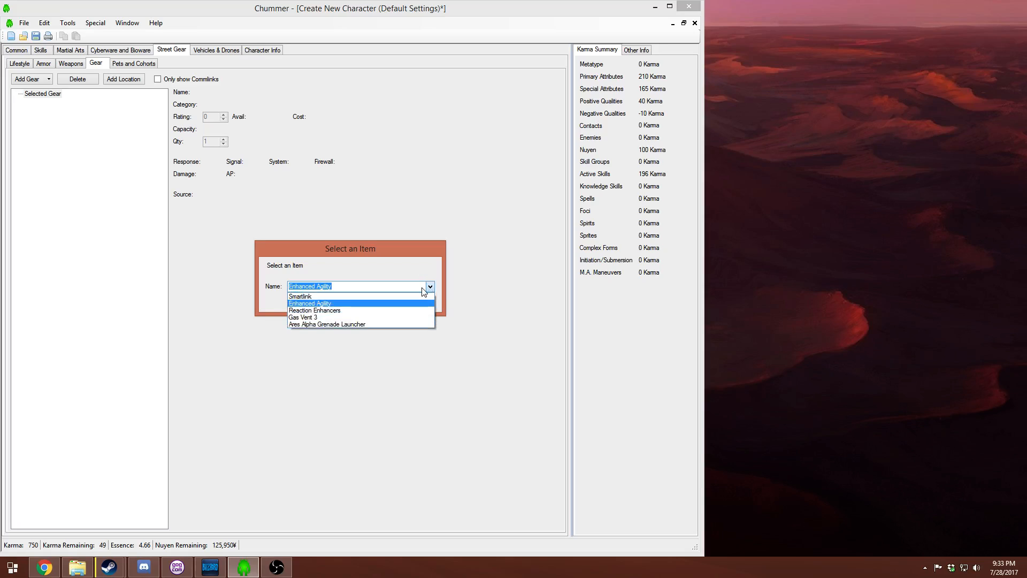
pyautogui.click(430, 304)
pyautogui.click(408, 304)
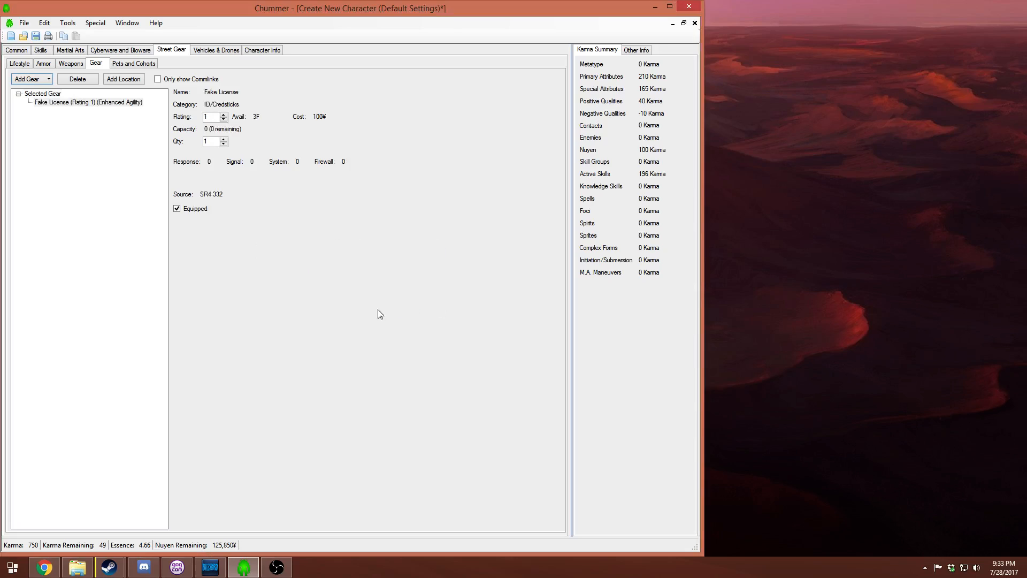
# - Set the rating of the Enhanced Agility Fake License to 4
pyautogui.click(223, 115)
pyautogui.click(224, 114)
pyautogui.click(224, 115)
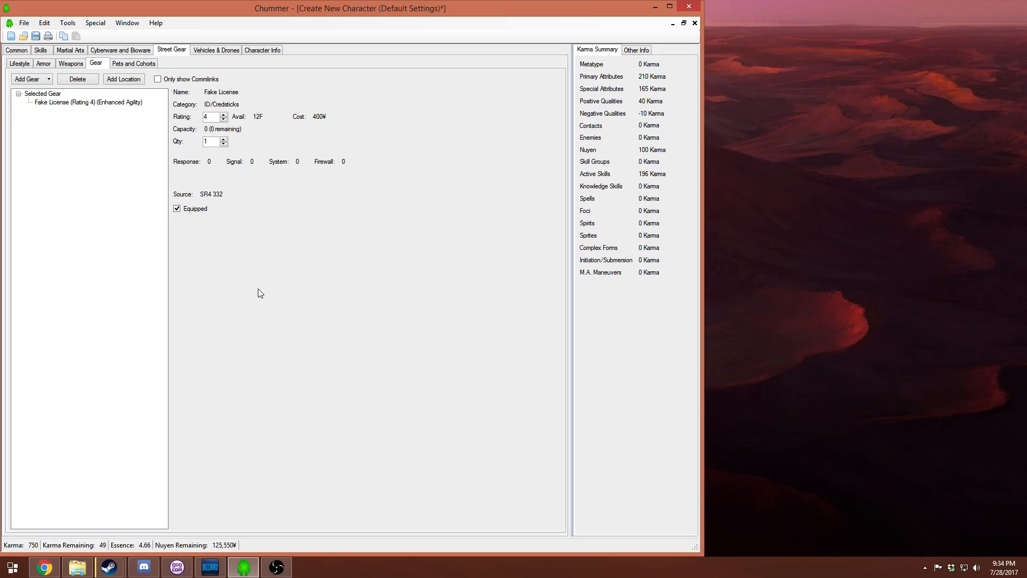
# - Add a rating 4 Fake SIN from ID/Credsticks, entering the alias's full name as its value
pyautogui.click(38, 78)
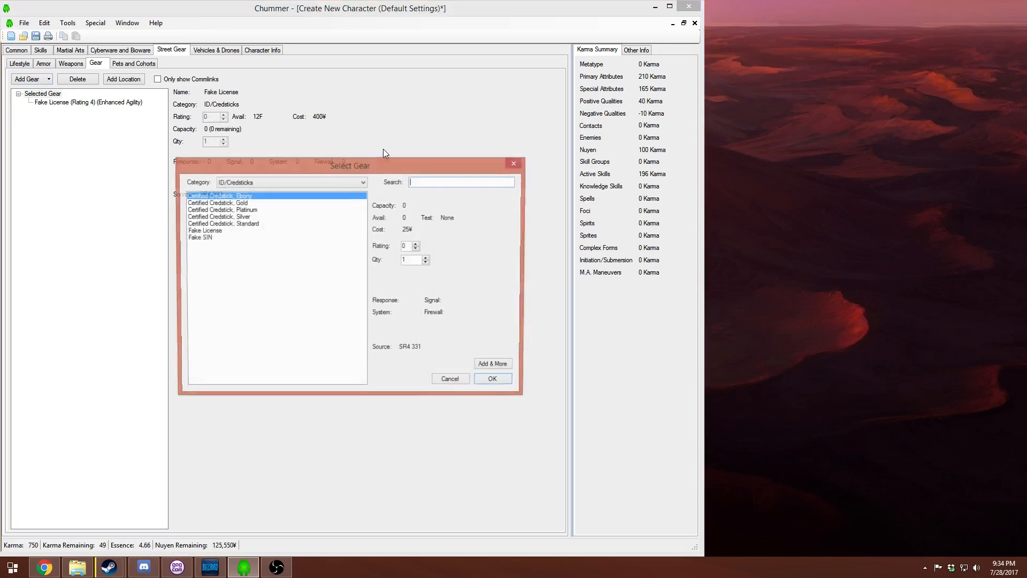
pyautogui.click(206, 237)
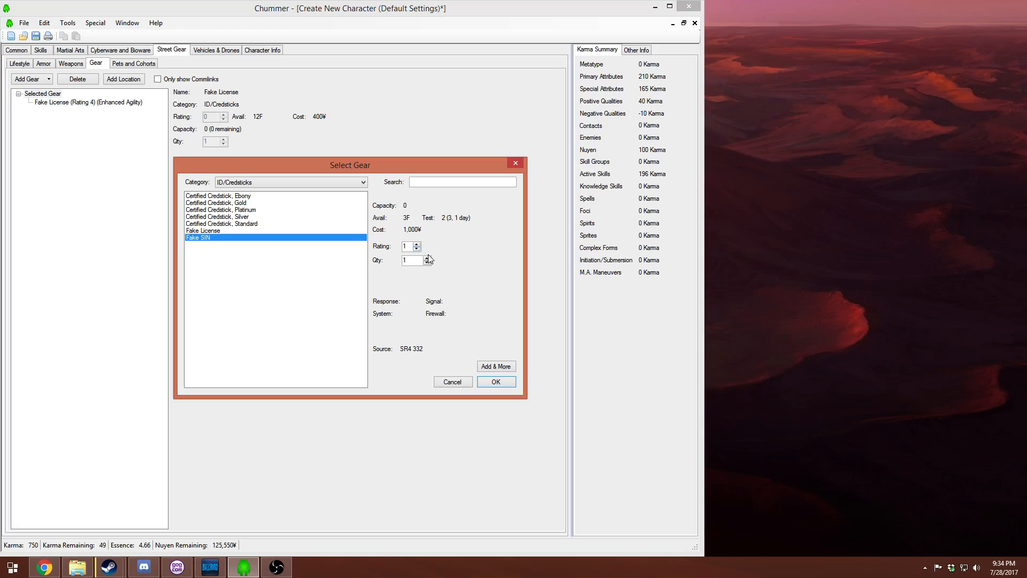
pyautogui.click(416, 244)
pyautogui.click(489, 382)
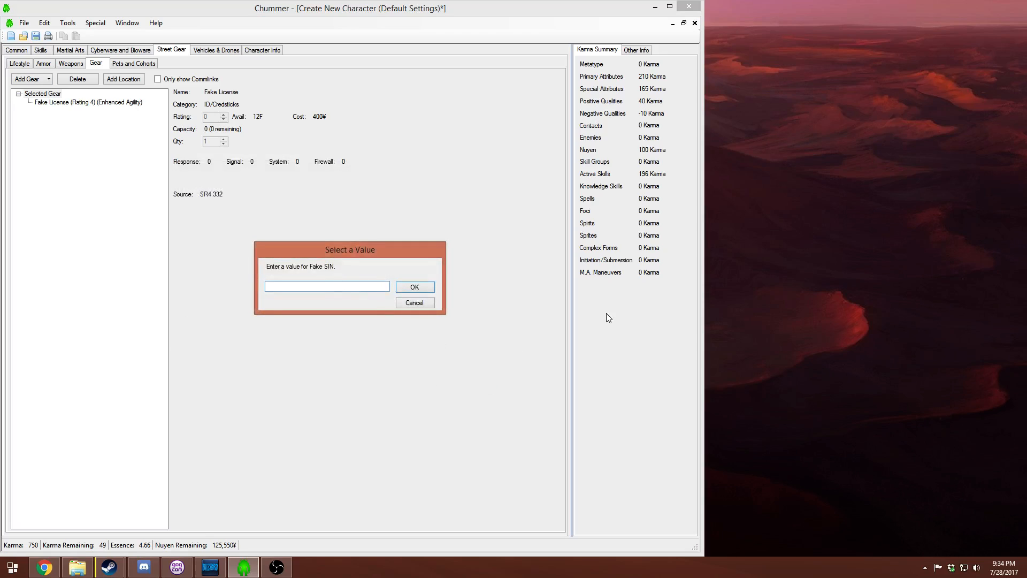
pyautogui.write('John Doe')
pyautogui.press('Return')
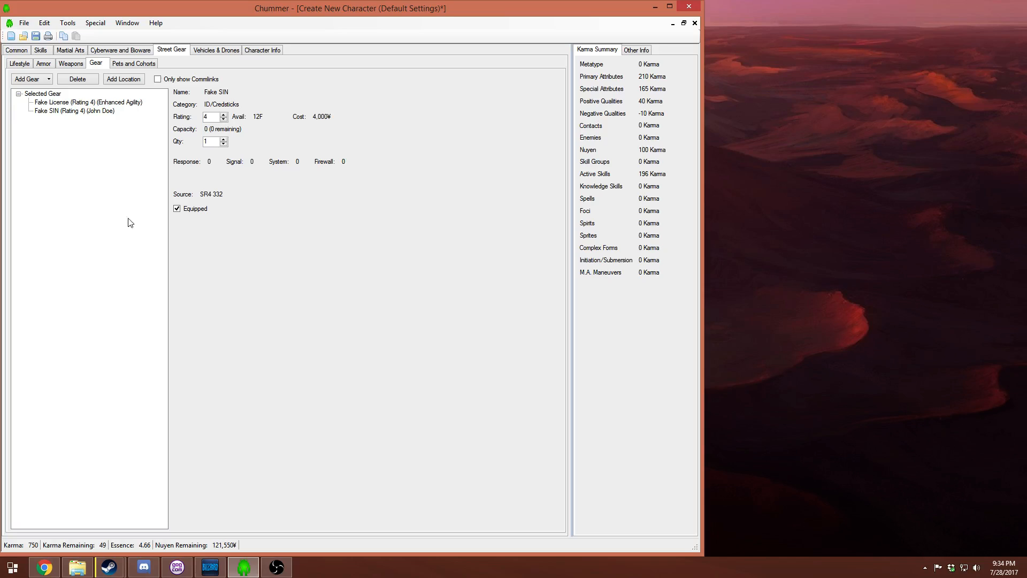
# - Add a rating 1 Fake SIN from ID/Credsticks, entering a second alias's full name as its value
pyautogui.click(38, 79)
pyautogui.click(203, 237)
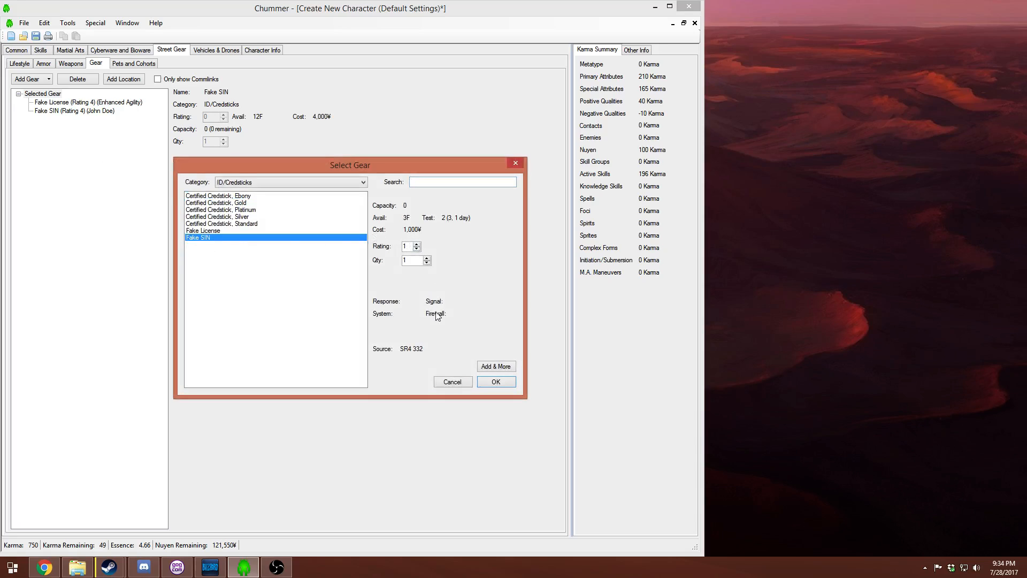
pyautogui.click(496, 381)
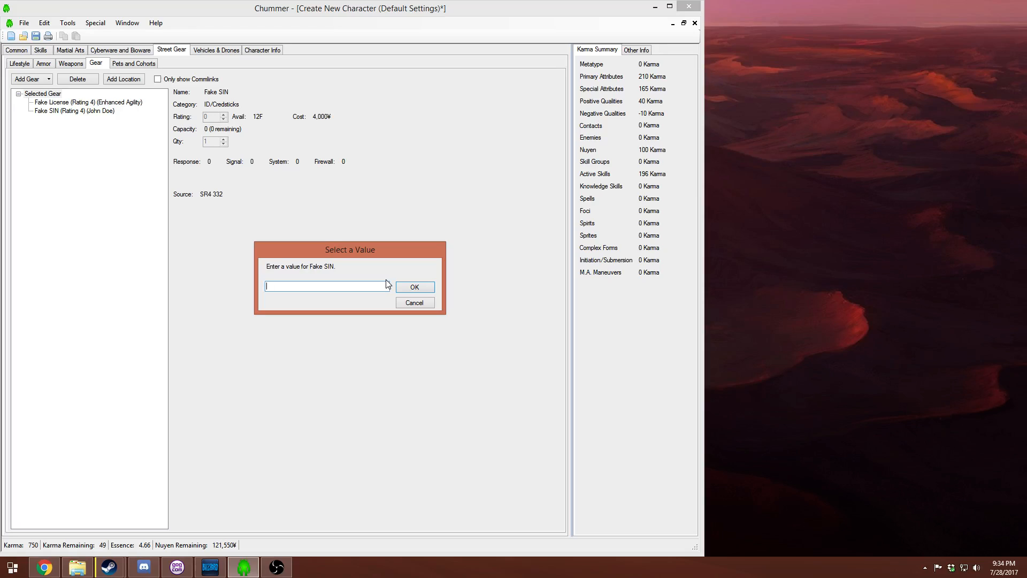
pyautogui.write('Jane Doe')
pyautogui.press('Return')
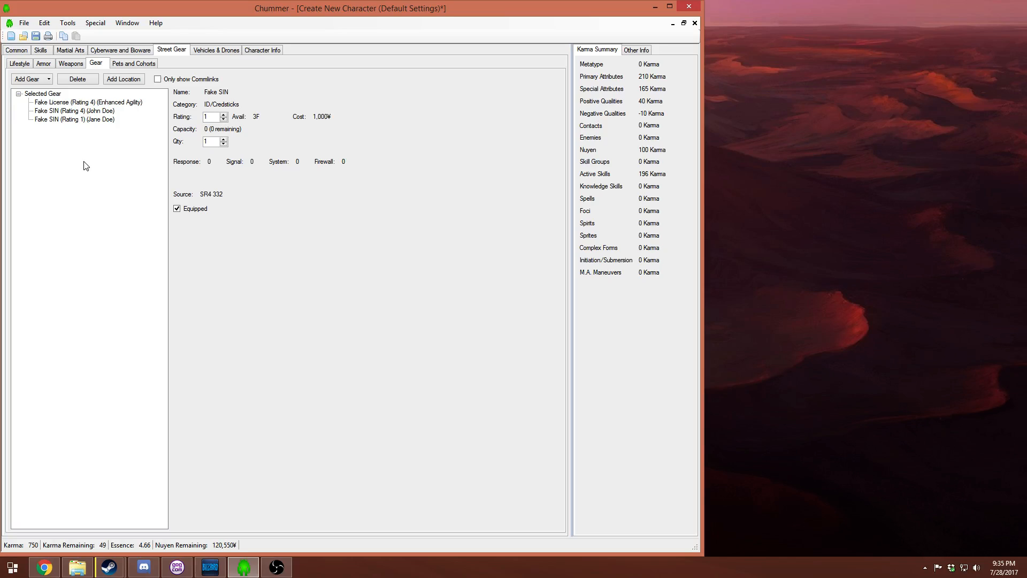
# - Search the available street gear for "comm", and refine the search to "commlink"
pyautogui.click(37, 79)
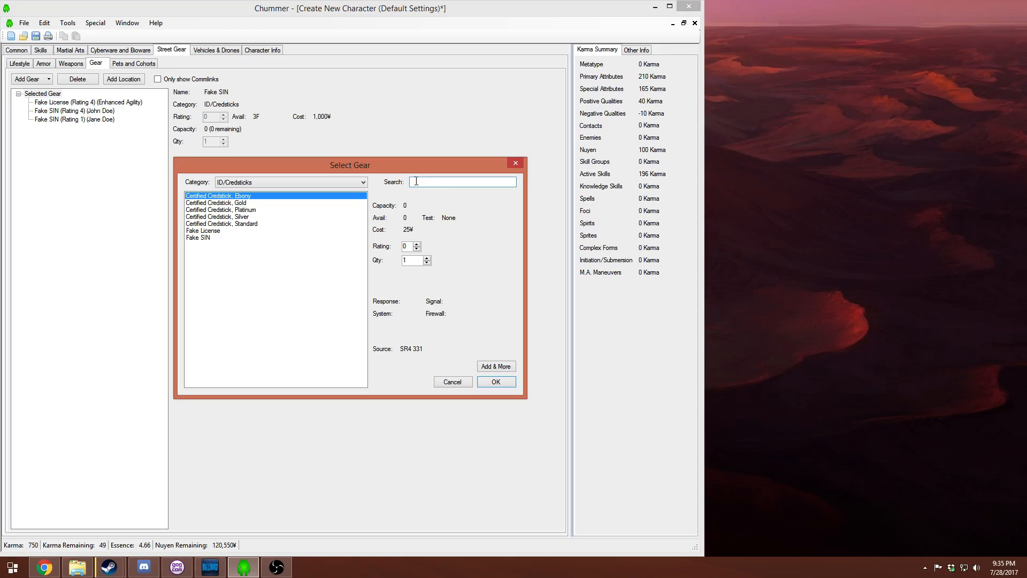
pyautogui.click(363, 182)
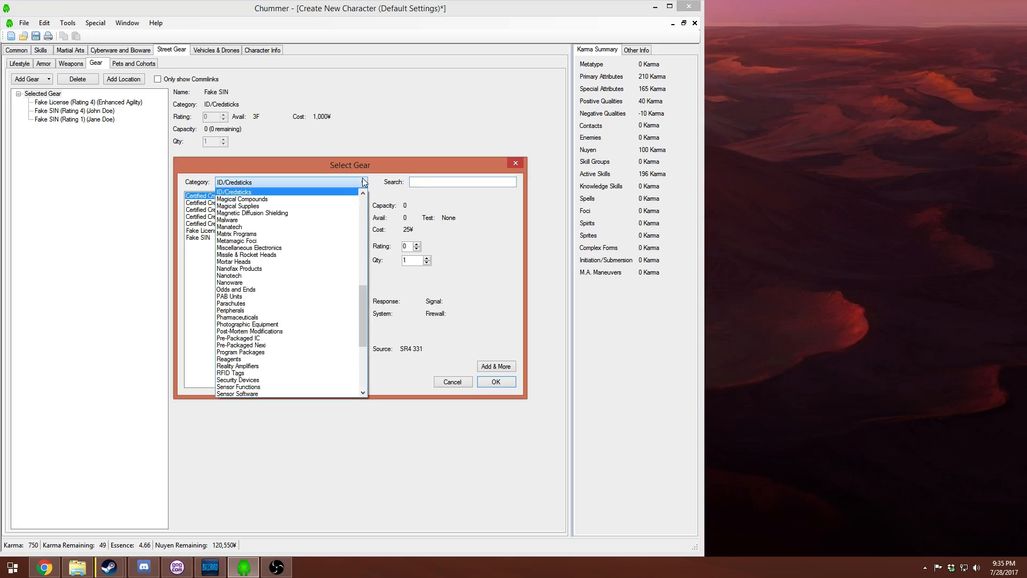
pyautogui.click(432, 182)
pyautogui.write('cinn')
pyautogui.press('BackSpace')
pyautogui.press('BackSpace')
pyautogui.press('BackSpace')
pyautogui.write('omm')
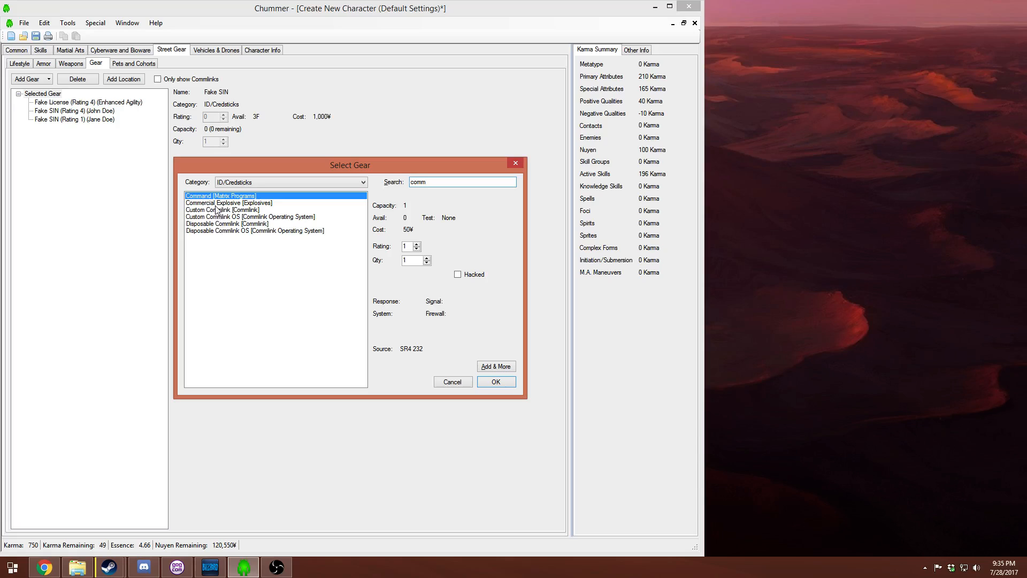
pyautogui.click(262, 184)
pyautogui.scroll(10, 270, 202)
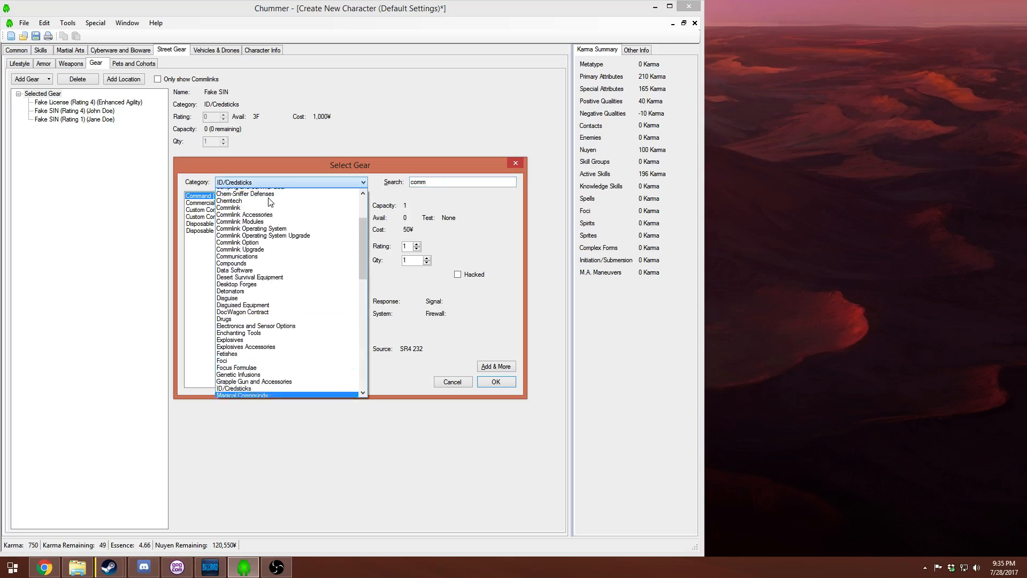
pyautogui.click(475, 181)
pyautogui.doubleClick(475, 181)
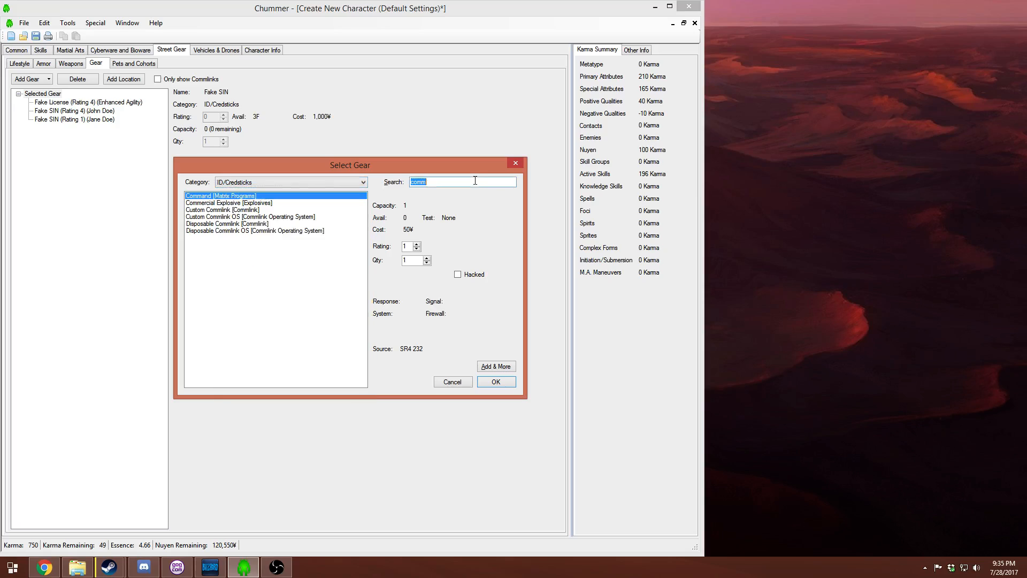
pyautogui.write('commlink')
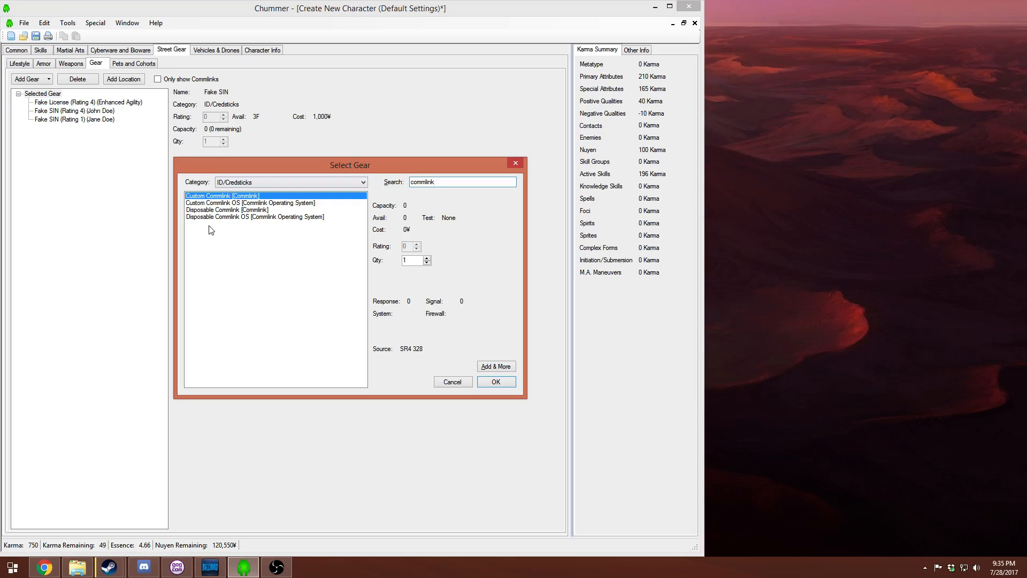
# - Switch the gear selection to the Commlink category
pyautogui.click(239, 184)
pyautogui.scroll(-4, 243, 259)
pyautogui.scroll(-2, 243, 258)
pyautogui.scroll(10, 272, 338)
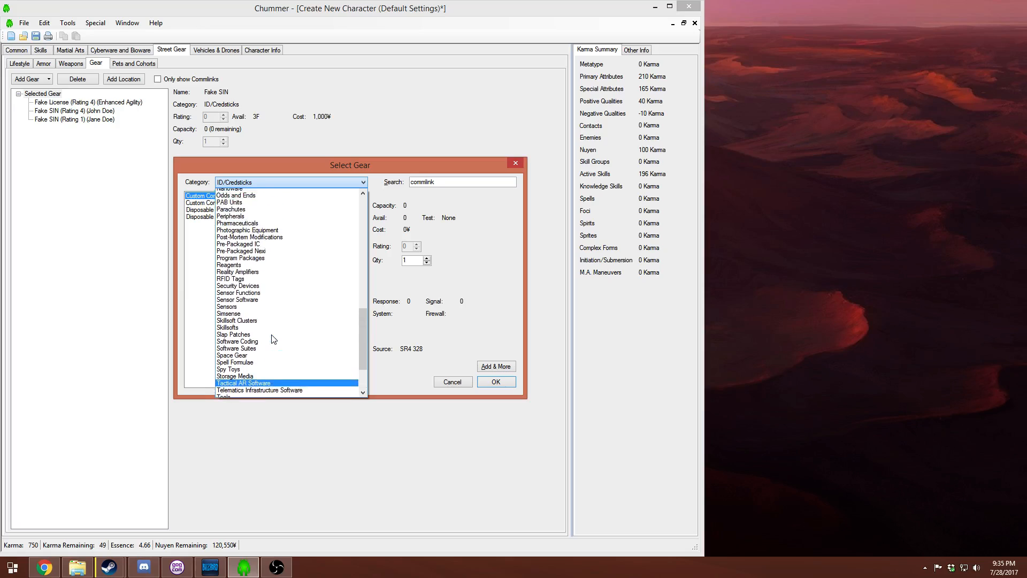
pyautogui.scroll(6, 268, 314)
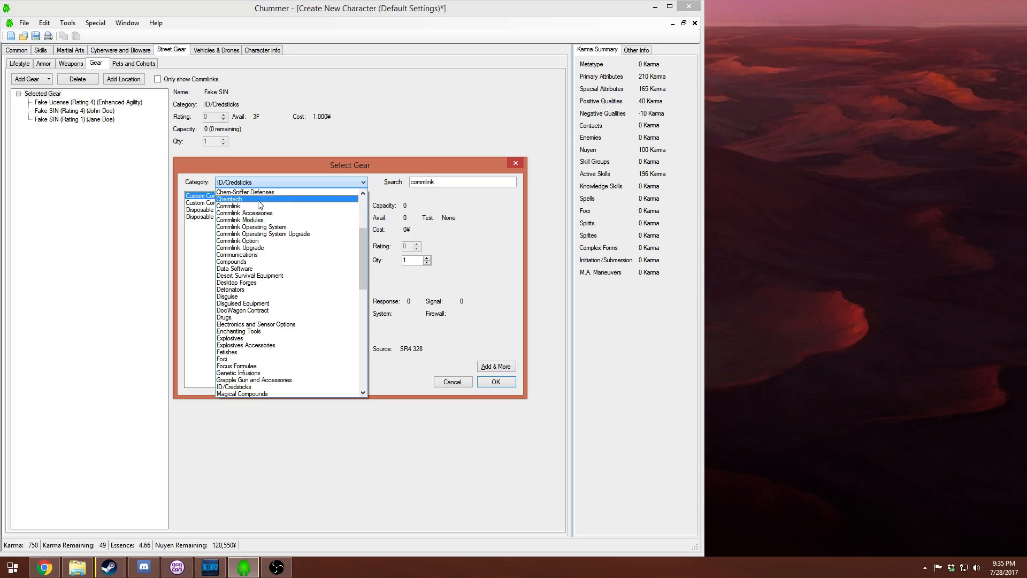
pyautogui.click(235, 206)
# - Compare the cost, Response and Signal of the available commlinks, from the Custom Commlink to the Transys Avalon
pyautogui.click(209, 231)
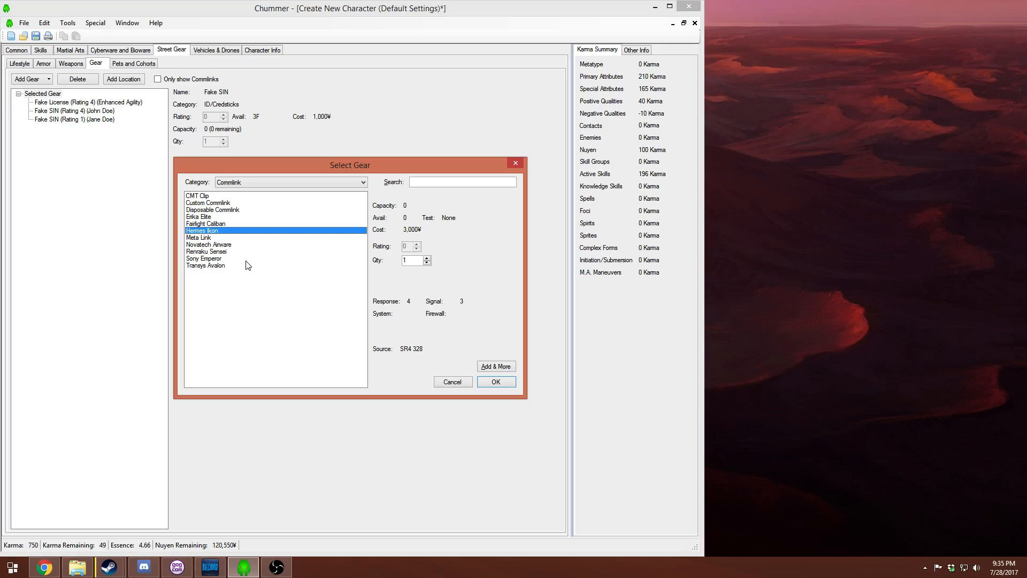
pyautogui.click(206, 238)
pyautogui.click(213, 245)
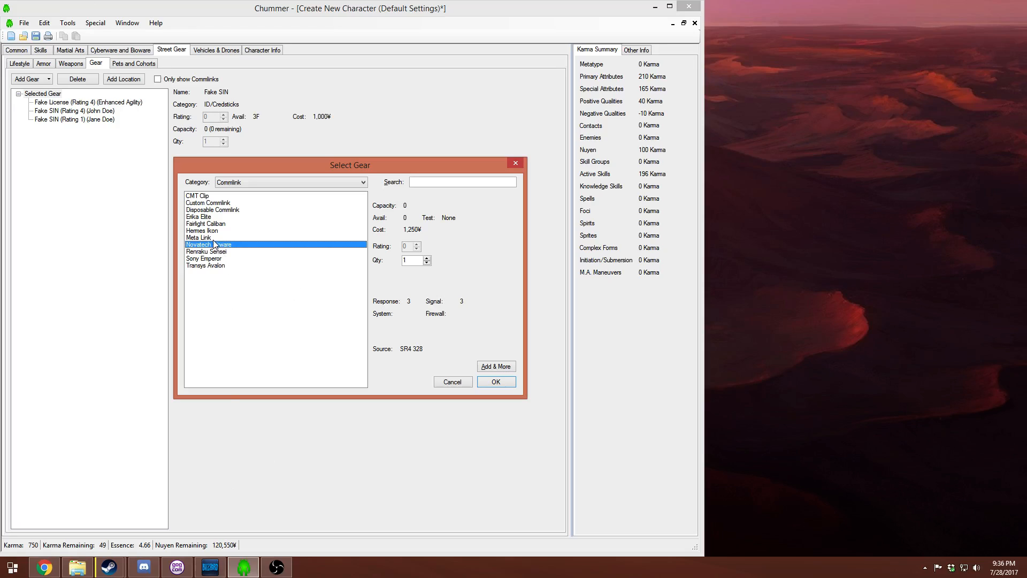
pyautogui.click(229, 252)
pyautogui.click(218, 266)
pyautogui.click(216, 259)
pyautogui.click(218, 267)
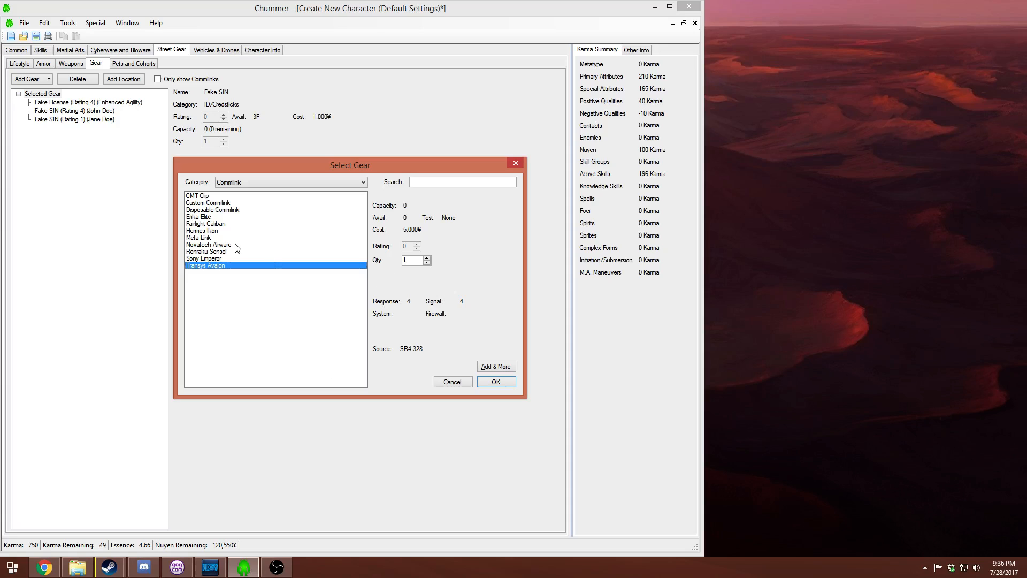
pyautogui.click(203, 232)
pyautogui.click(208, 210)
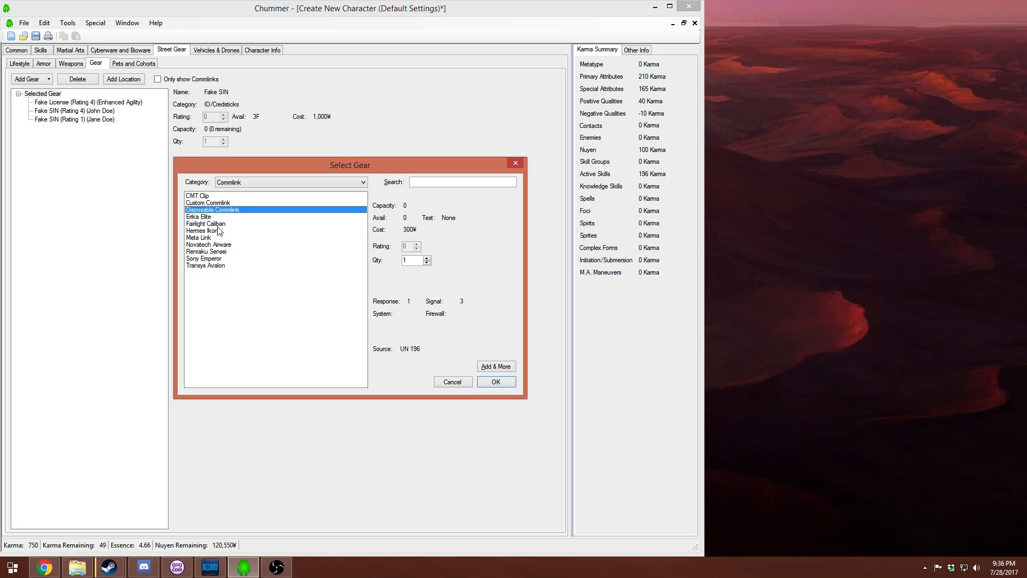
pyautogui.click(221, 204)
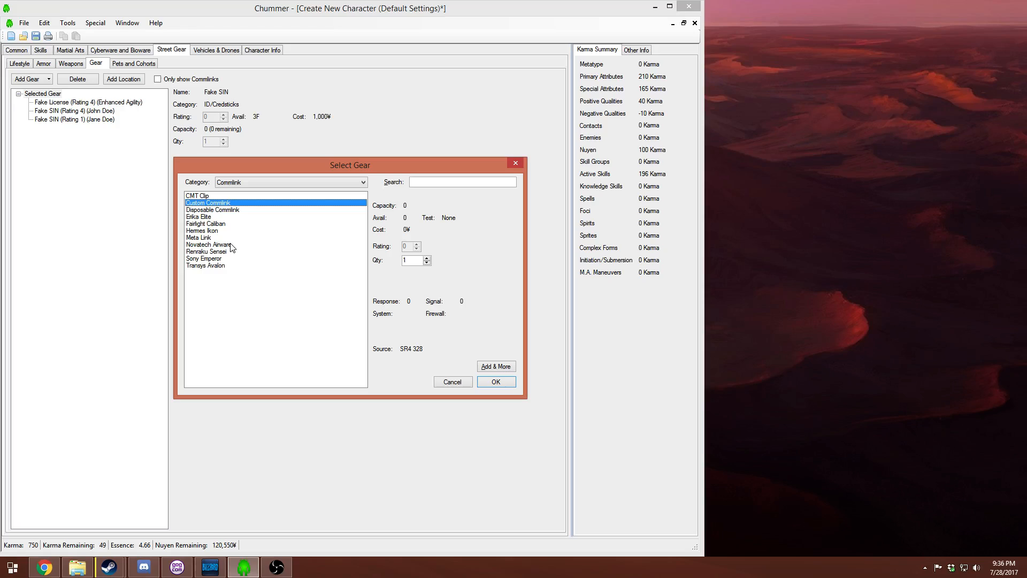
pyautogui.click(232, 244)
pyautogui.click(245, 259)
pyautogui.click(229, 266)
pyautogui.click(217, 252)
pyautogui.click(224, 260)
pyautogui.click(224, 266)
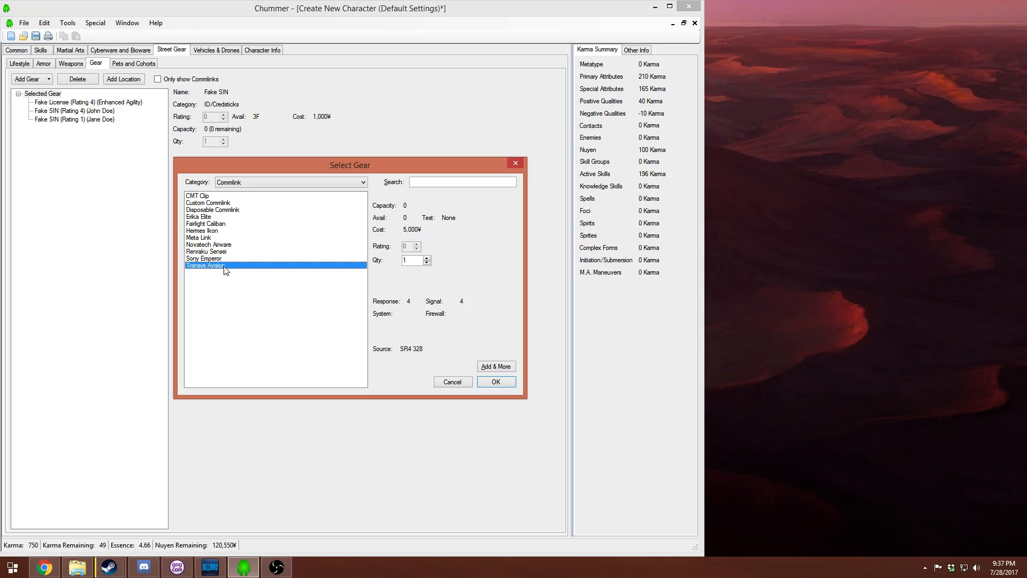
# - Add a Fairlight Caliban commlink to the character's selected gear
pyautogui.click(223, 245)
pyautogui.click(217, 224)
pyautogui.click(216, 210)
pyautogui.click(214, 225)
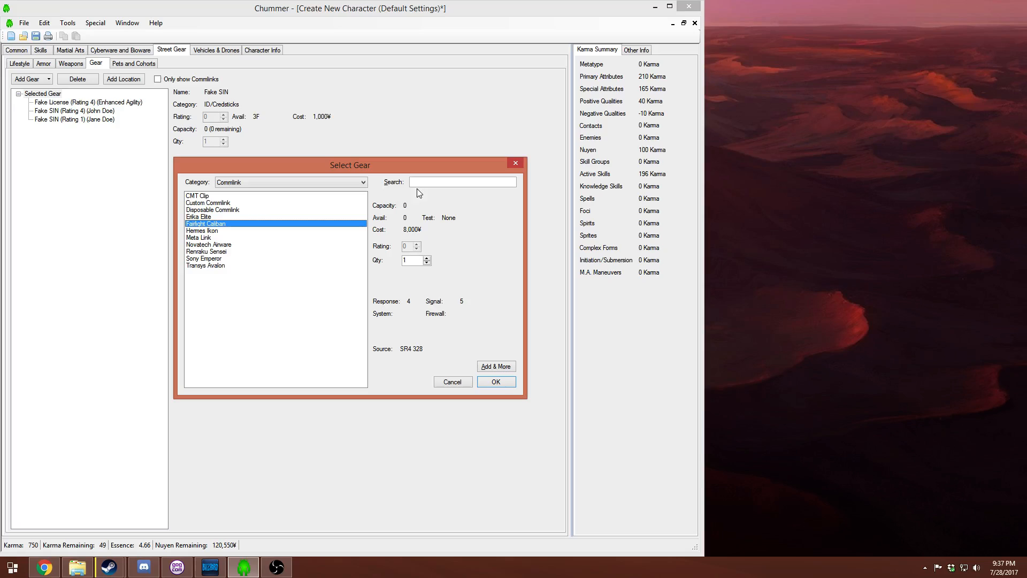
pyautogui.click(503, 384)
# - Start adding a plugin to the Fairlight Caliban, choosing the Commlink Operating System category
pyautogui.rightClick(68, 130)
pyautogui.click(102, 137)
pyautogui.click(263, 181)
pyautogui.click(264, 181)
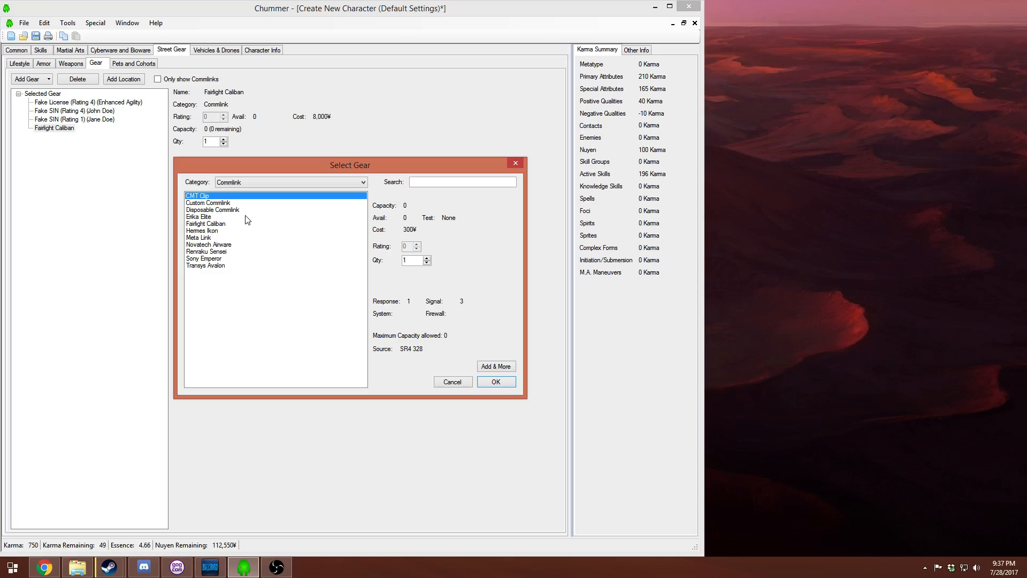
pyautogui.click(259, 182)
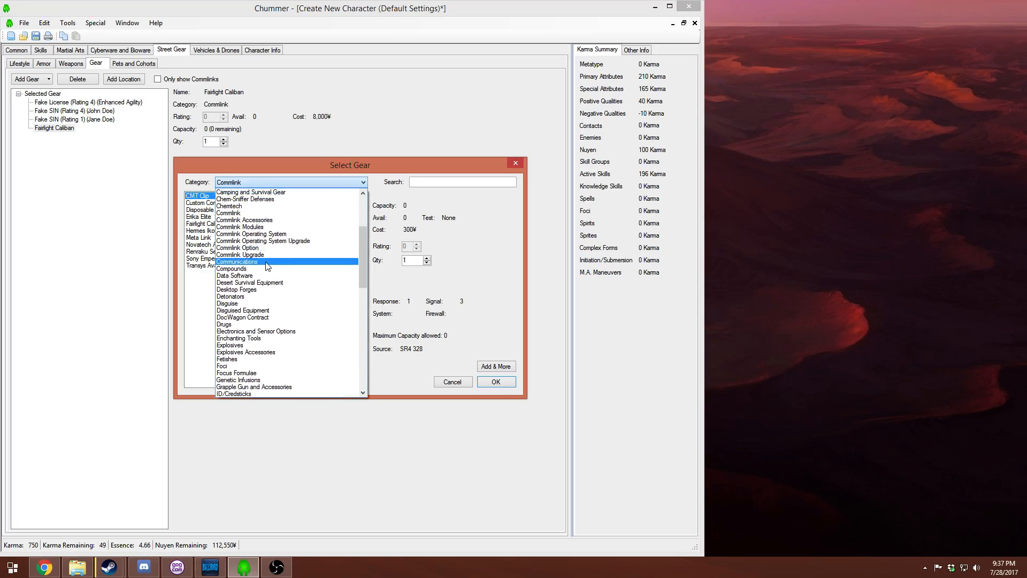
pyautogui.click(268, 224)
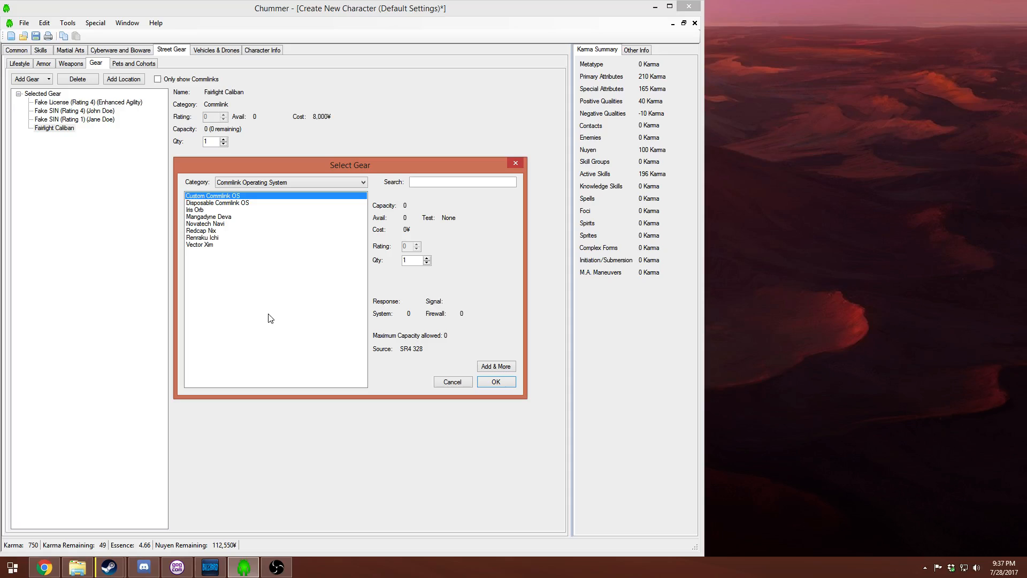
# - Compare the cost, System and Firewall of the Novatech Navi, Redcap Nix, Renraku Ichi, Vector Xim and Mangadyne Deva operating systems
pyautogui.click(222, 225)
pyautogui.click(215, 231)
pyautogui.click(214, 237)
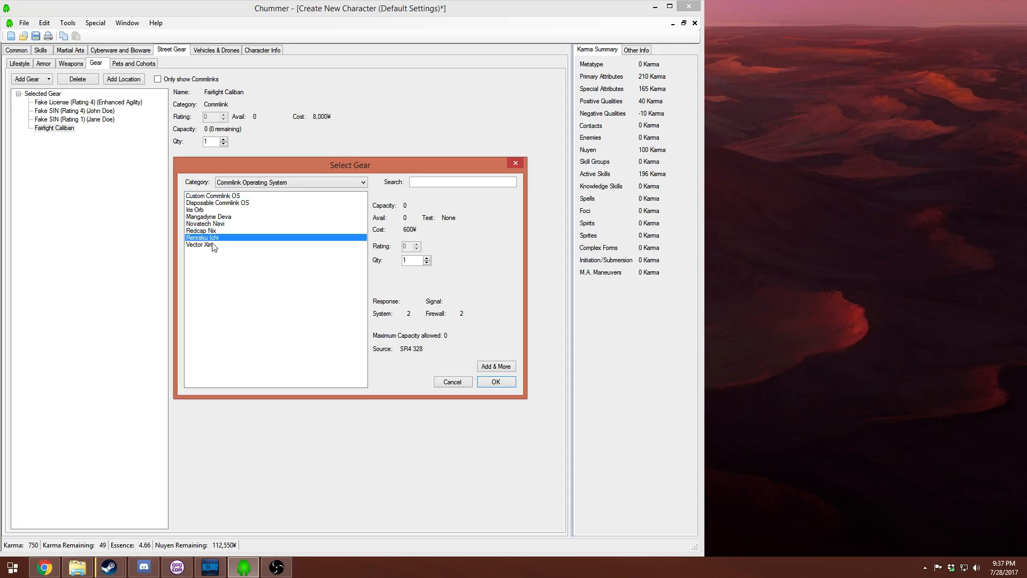
pyautogui.click(212, 246)
pyautogui.click(209, 224)
pyautogui.click(209, 217)
pyautogui.click(218, 223)
pyautogui.click(218, 231)
pyautogui.click(218, 245)
# - Add the Novatech Navi operating system to the Fairlight Caliban
pyautogui.click(216, 209)
pyautogui.click(217, 196)
pyautogui.click(220, 202)
pyautogui.click(220, 216)
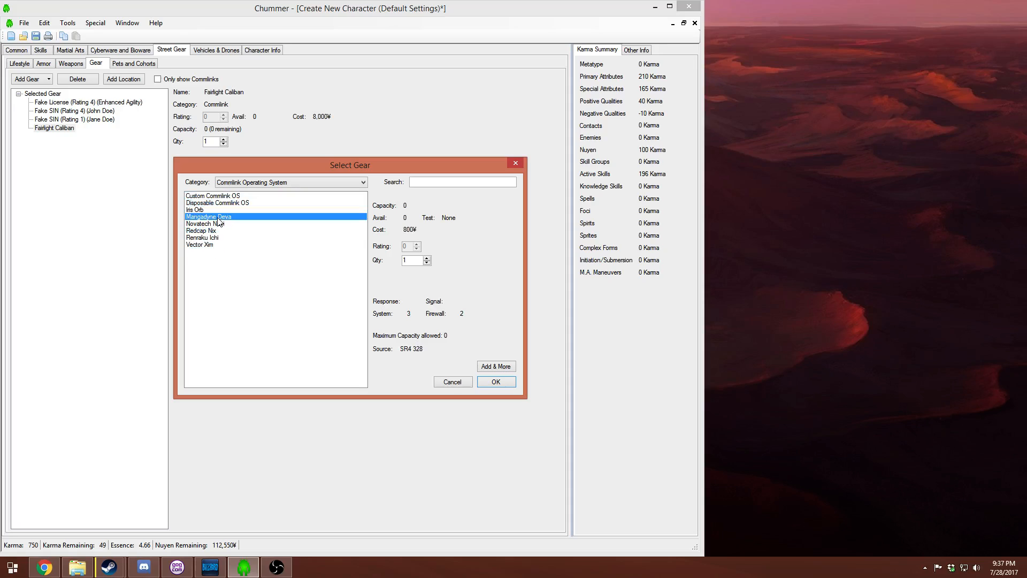
pyautogui.click(220, 224)
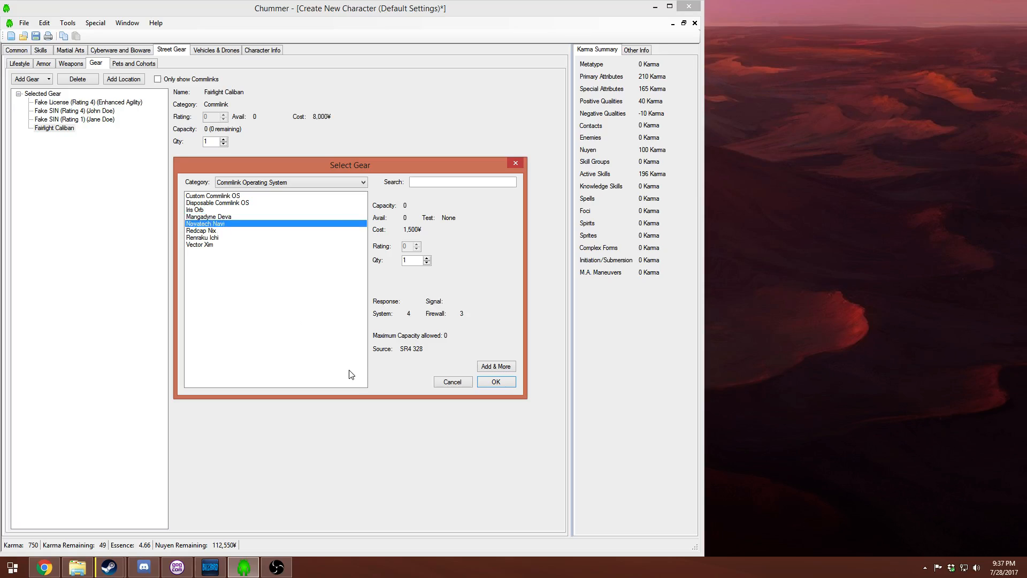
pyautogui.click(496, 381)
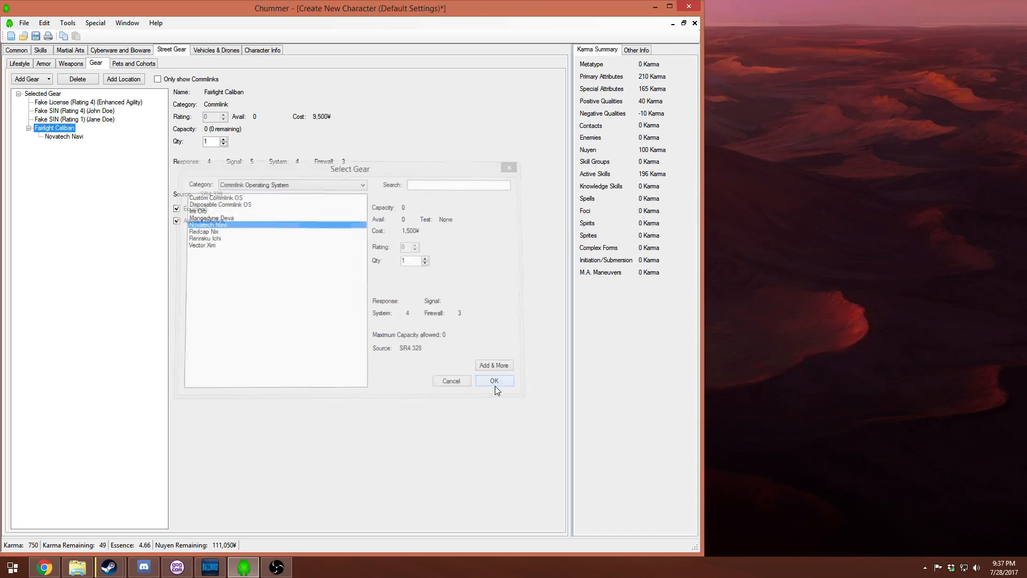
pyautogui.click(59, 136)
pyautogui.click(57, 128)
pyautogui.rightClick(56, 128)
pyautogui.click(80, 137)
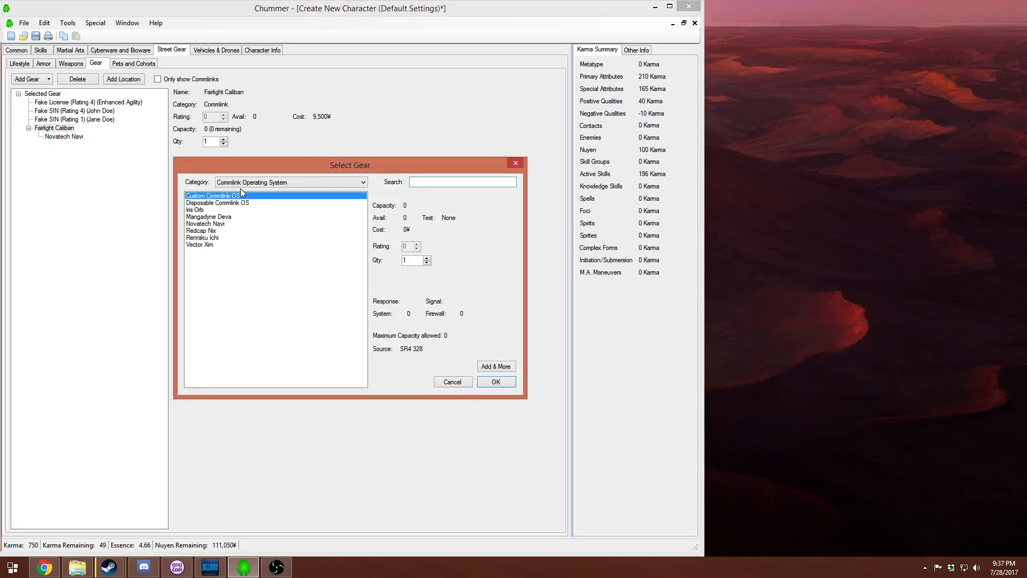
pyautogui.click(240, 183)
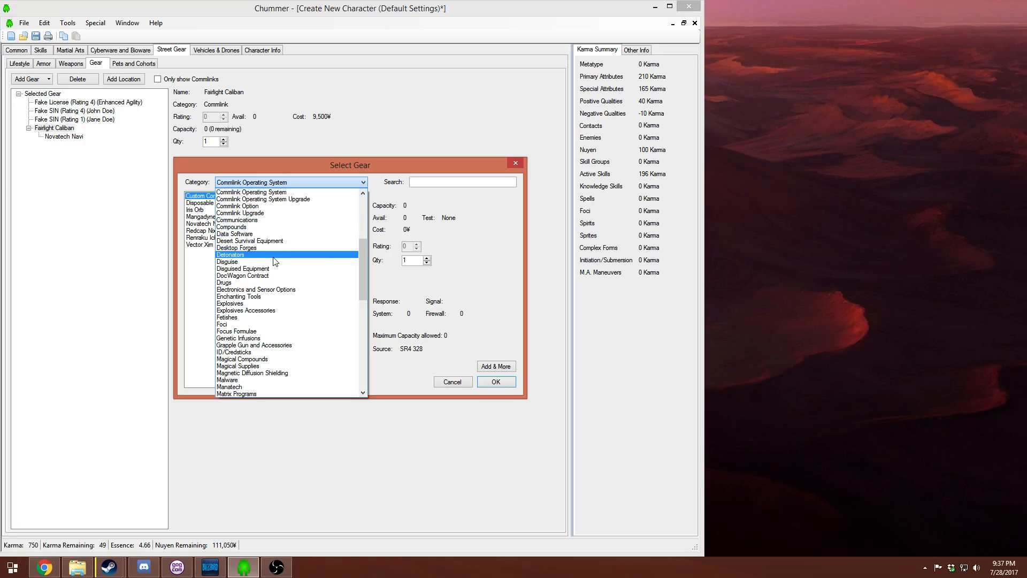
pyautogui.scroll(-5, 275, 261)
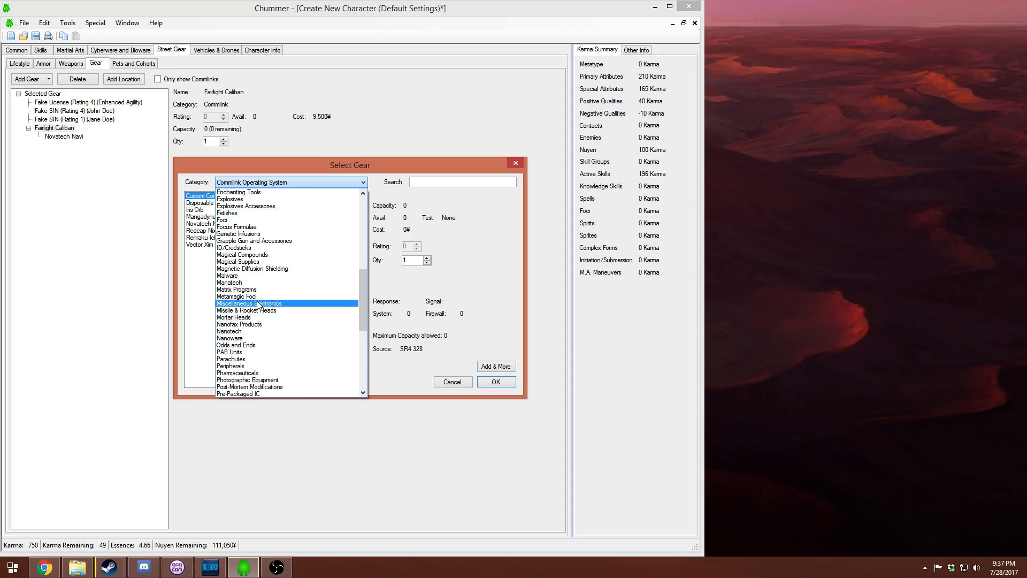
pyautogui.click(443, 384)
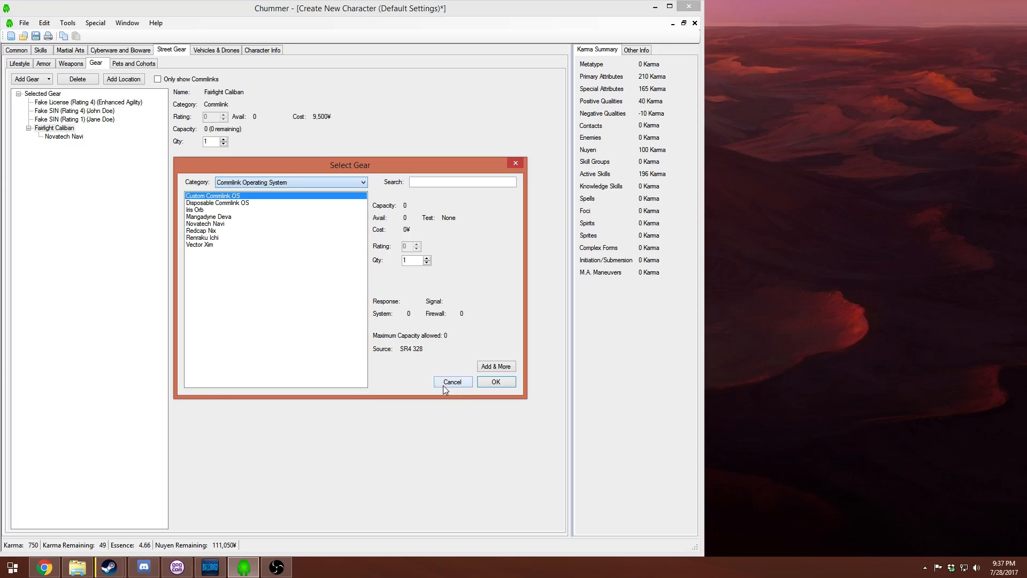
pyautogui.click(443, 384)
pyautogui.click(62, 138)
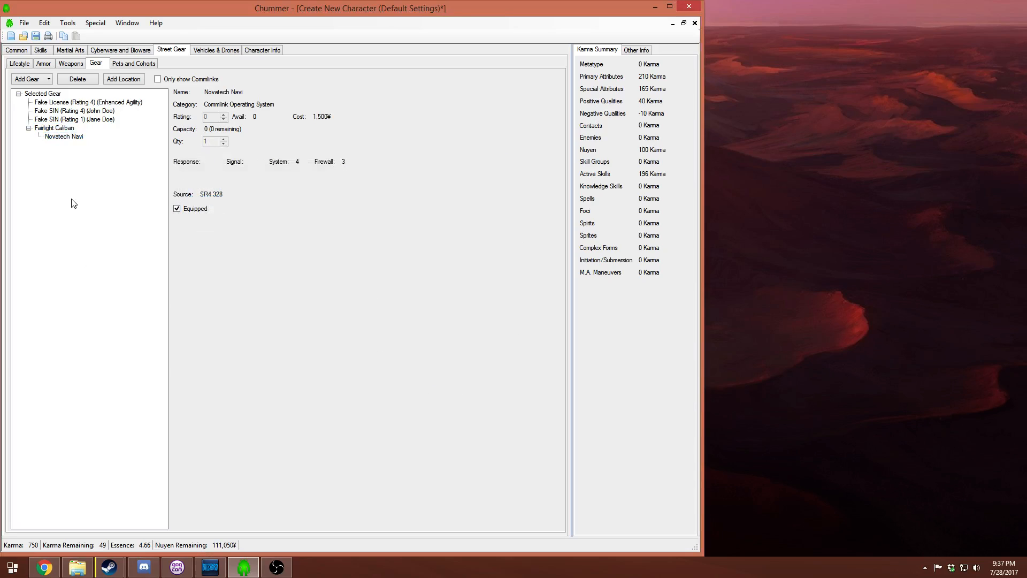
pyautogui.click(67, 131)
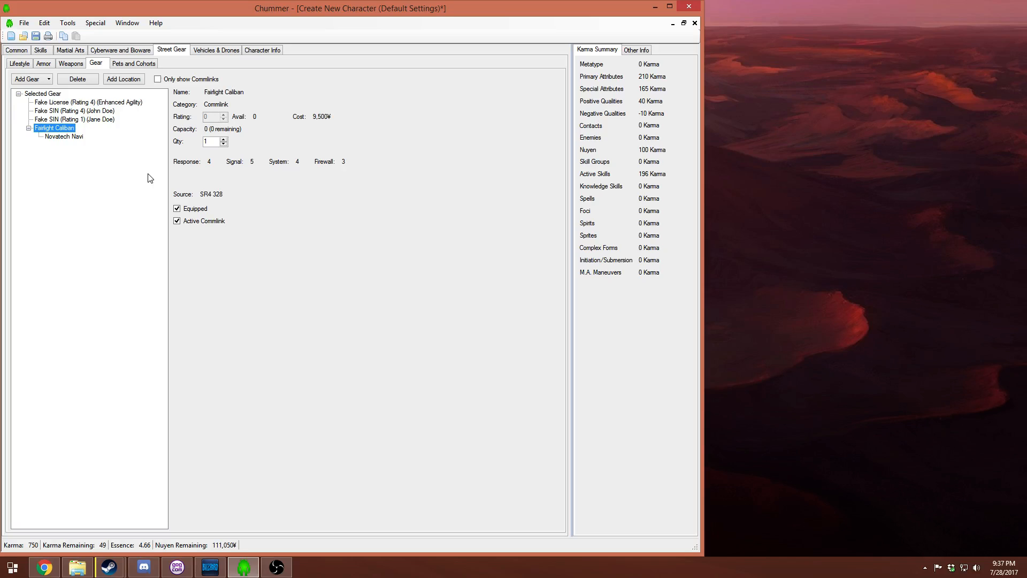
# - Browse the full list of gear categories for further equipment and leave the selection without adding an item
pyautogui.click(29, 79)
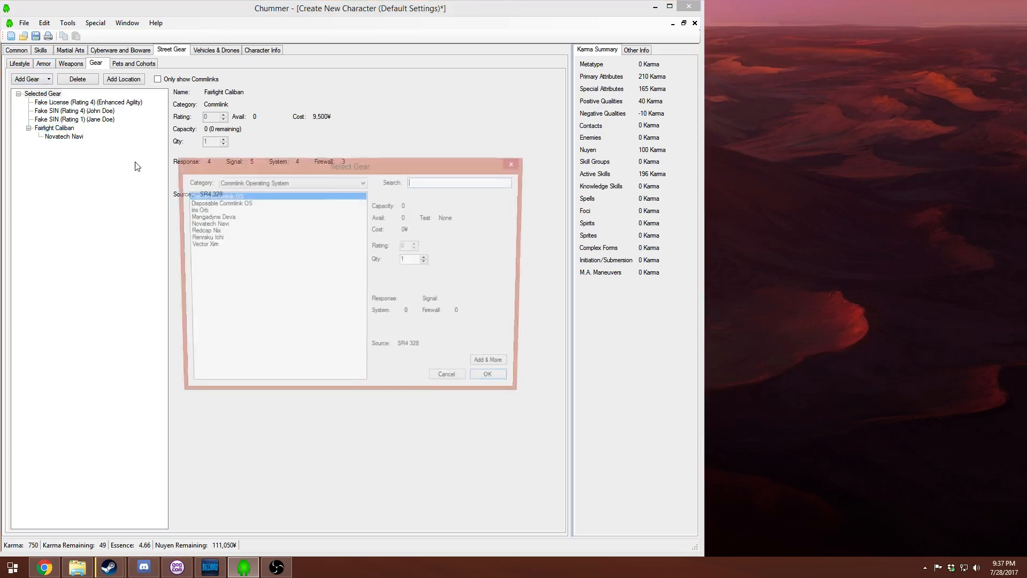
pyautogui.click(263, 182)
pyautogui.scroll(7, 263, 201)
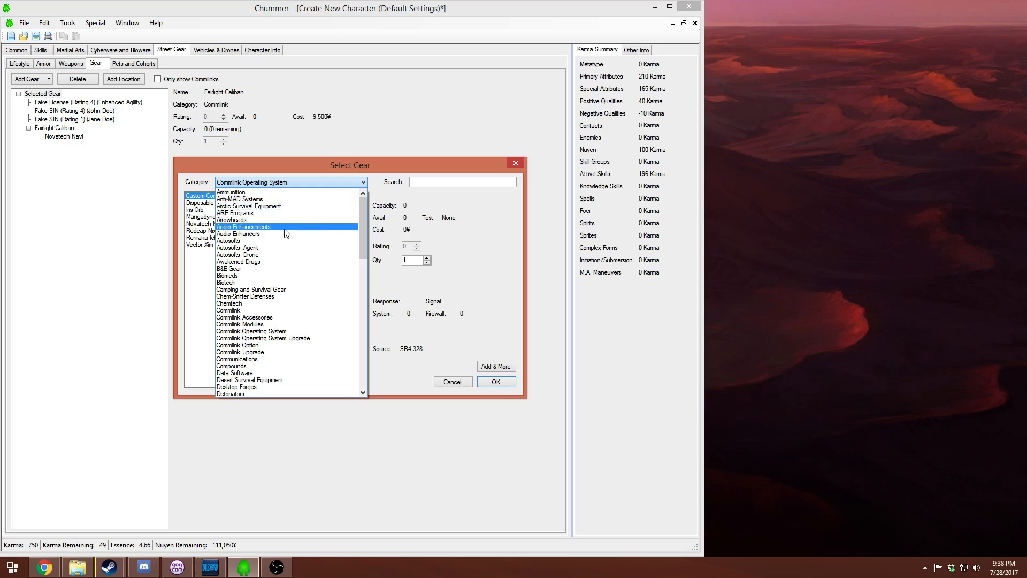
pyautogui.scroll(-12, 289, 244)
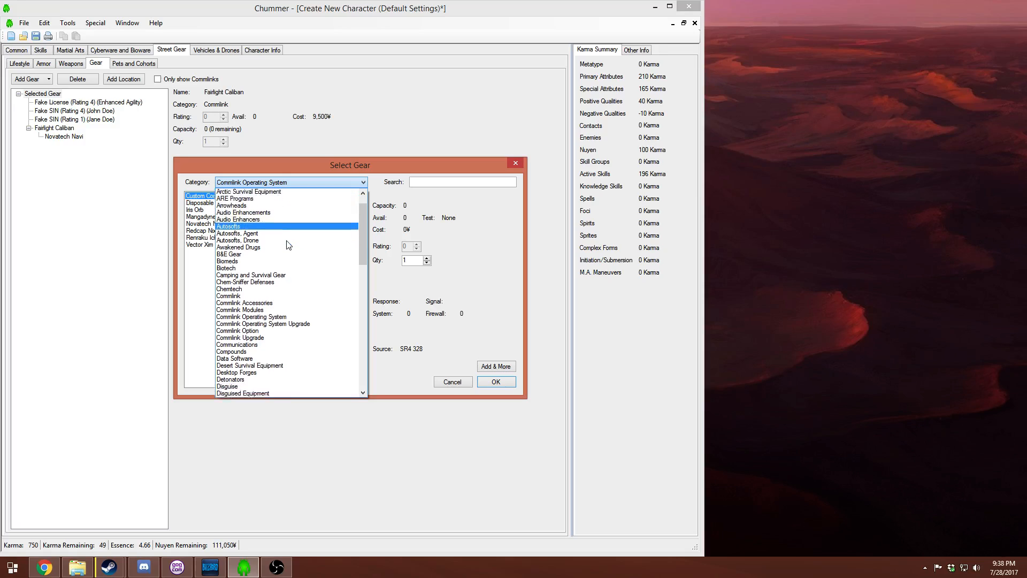
pyautogui.scroll(-6, 289, 245)
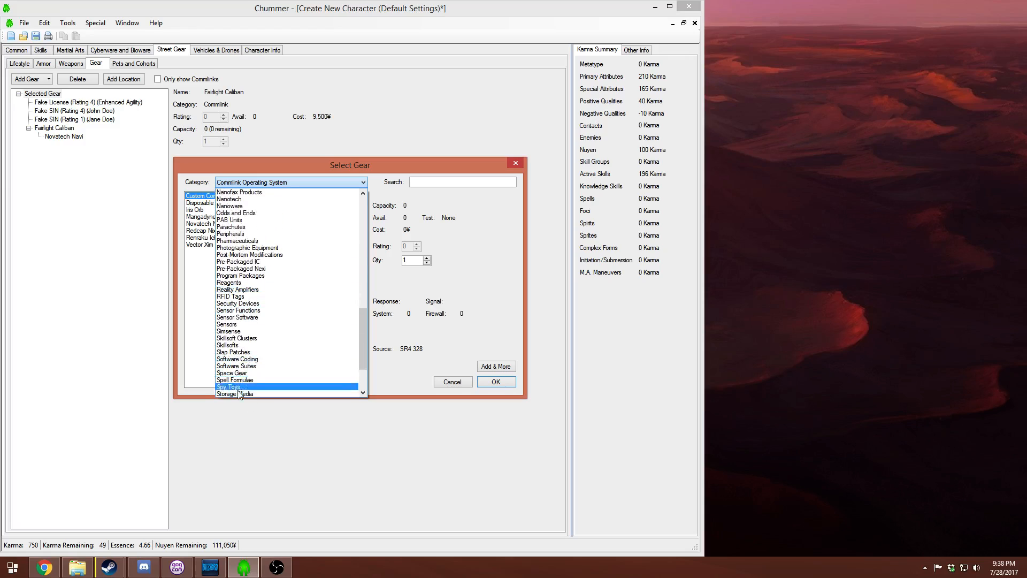
pyautogui.scroll(-2, 246, 348)
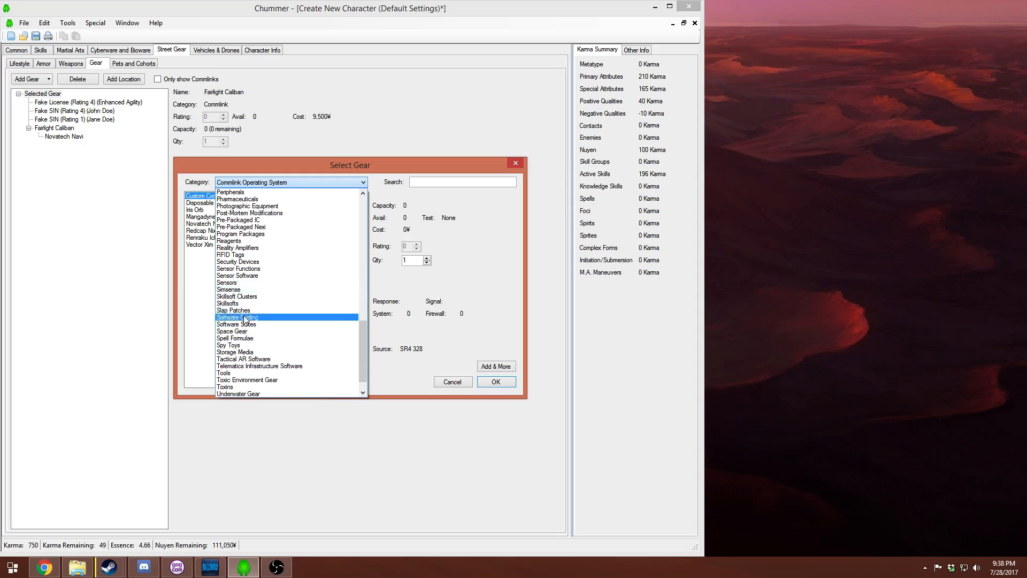
pyautogui.scroll(-1, 261, 353)
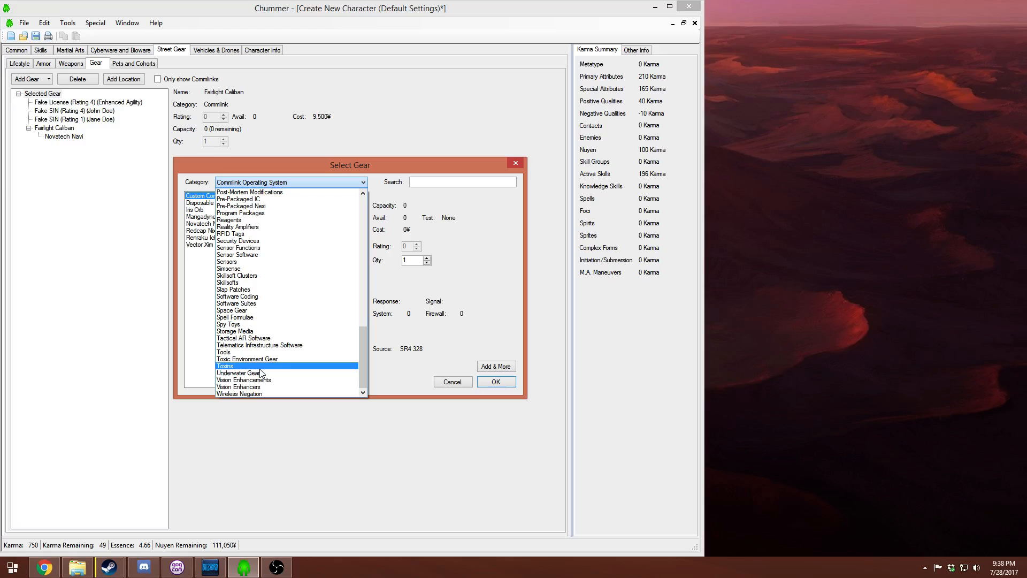
pyautogui.click(406, 395)
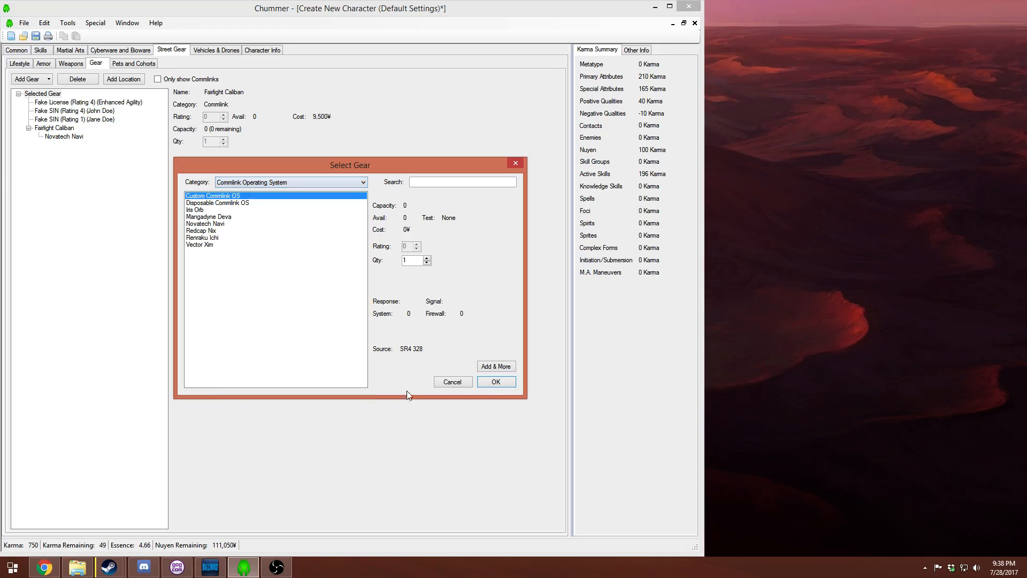
pyautogui.click(445, 384)
# - Try to add a location in the vehicles and drones section
pyautogui.click(207, 52)
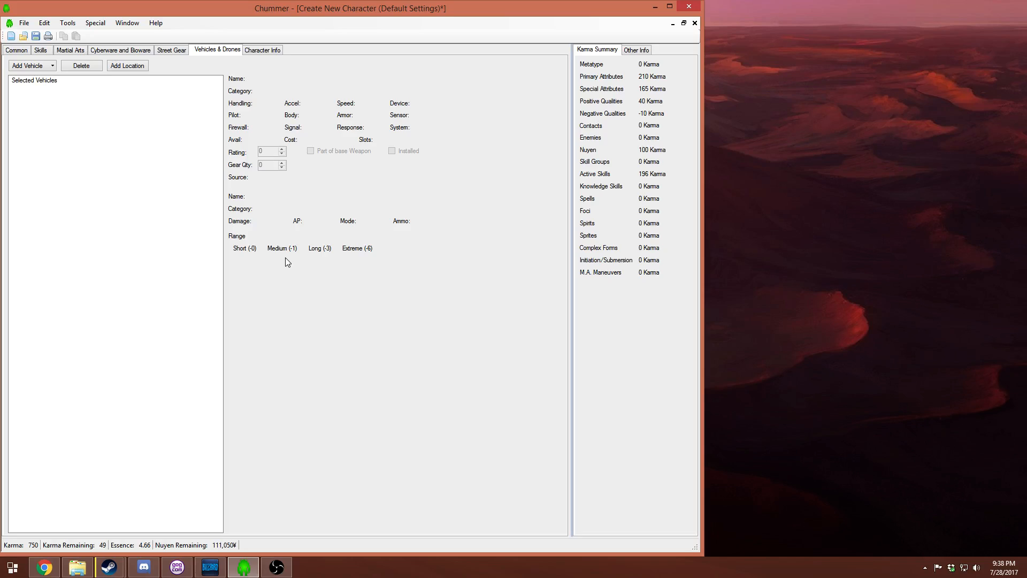
pyautogui.click(117, 66)
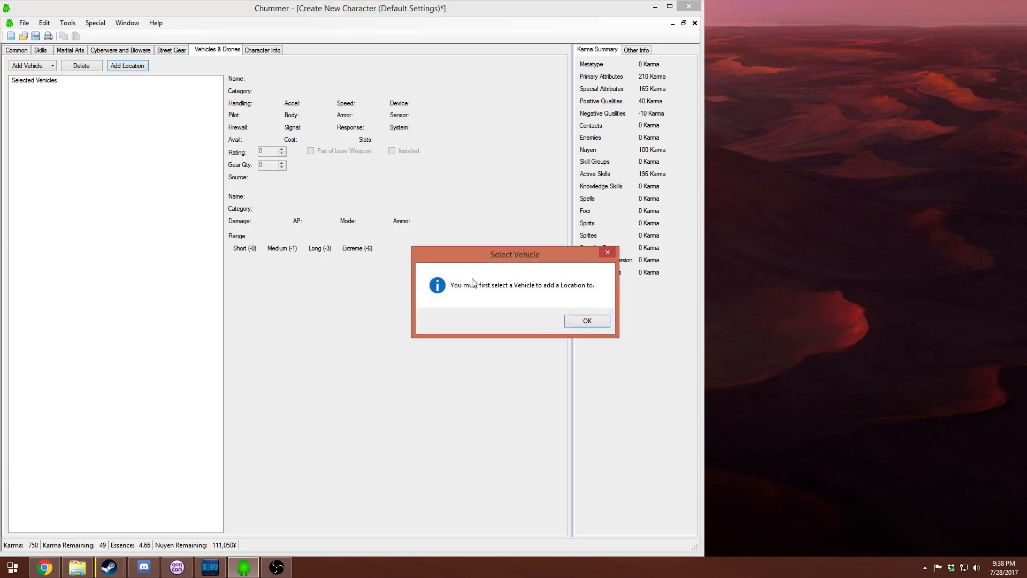
pyautogui.click(568, 323)
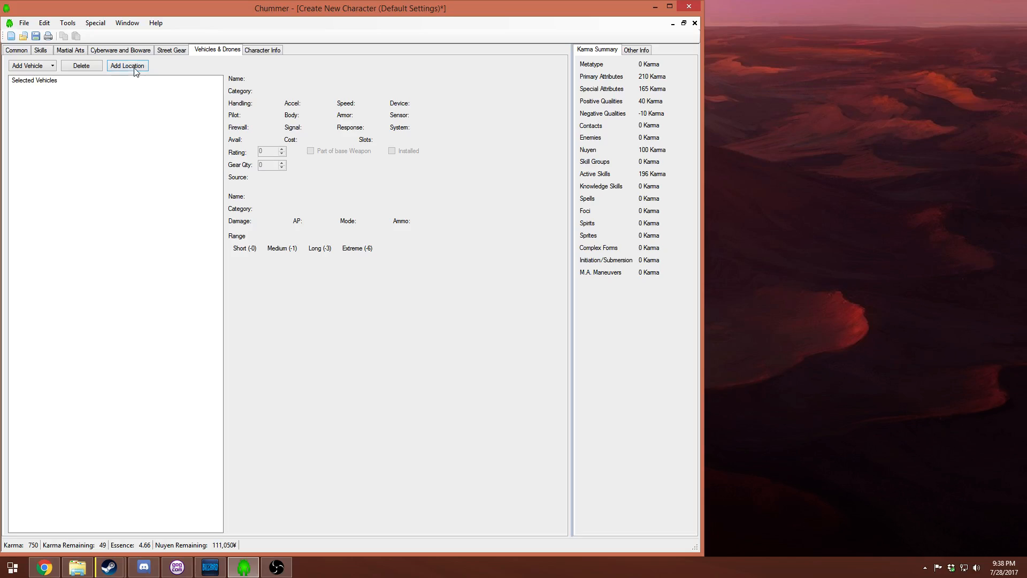
# - Review the character info, skills and common attribute sections of the character sheet
pyautogui.click(260, 50)
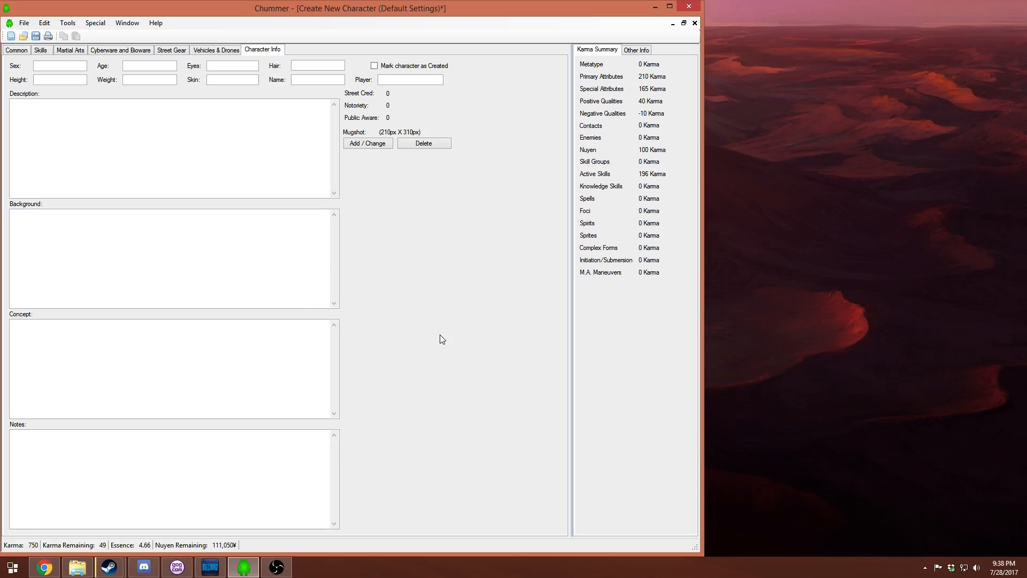
pyautogui.click(40, 48)
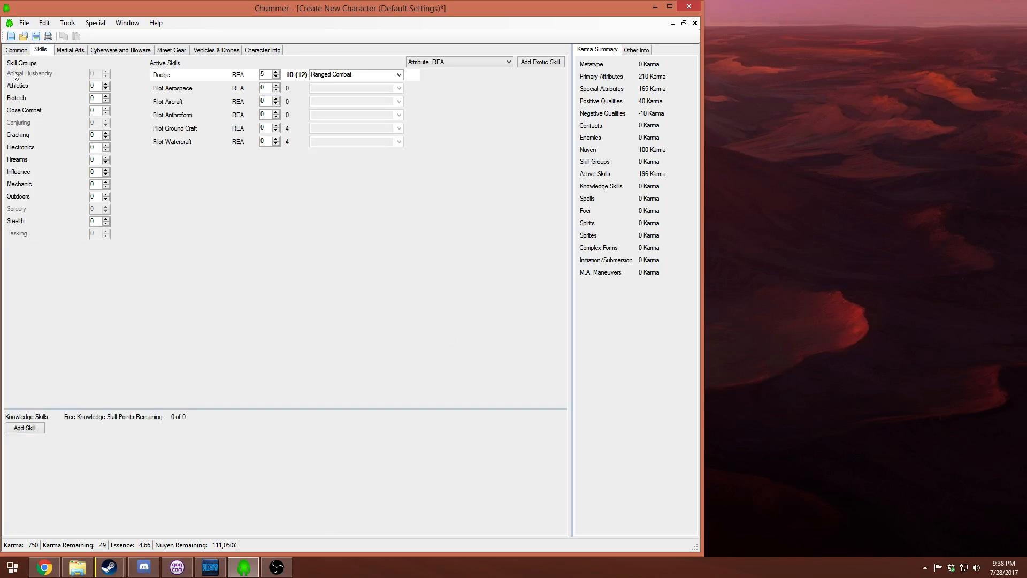
pyautogui.click(12, 50)
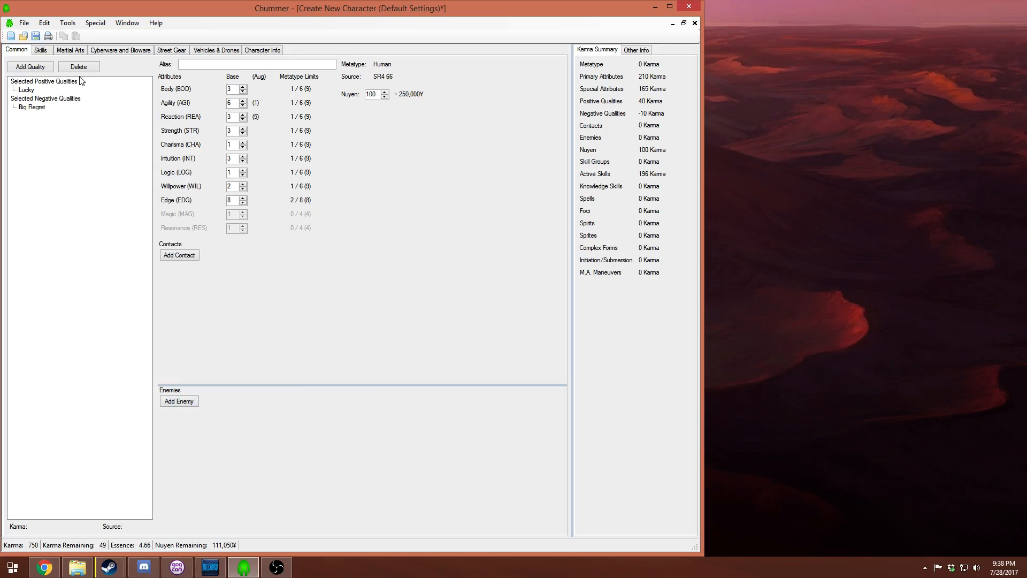
pyautogui.click(41, 52)
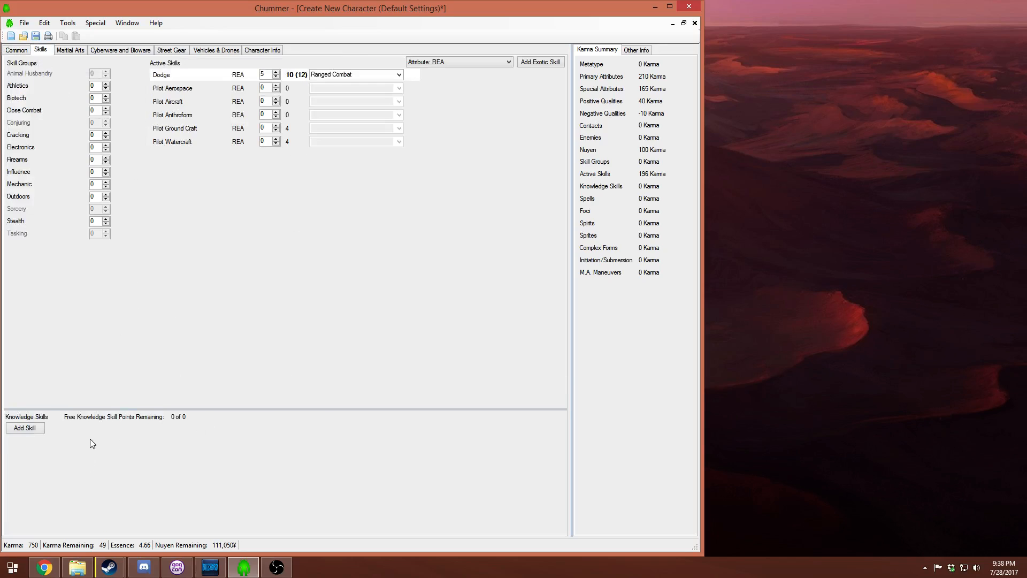
# - Add one blank enemy entry and one blank contact entry to the character
pyautogui.click(16, 51)
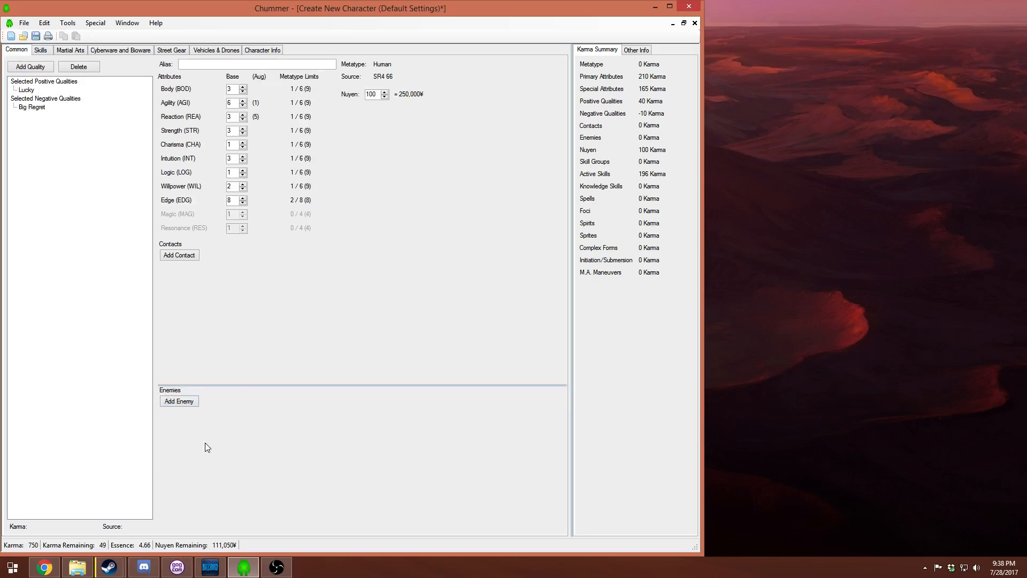
pyautogui.click(178, 402)
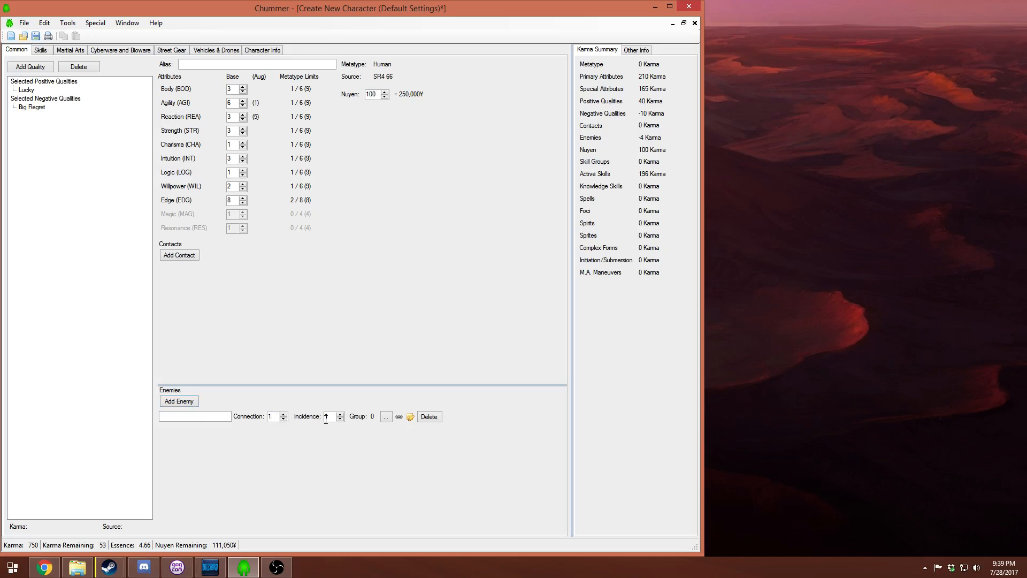
pyautogui.click(191, 255)
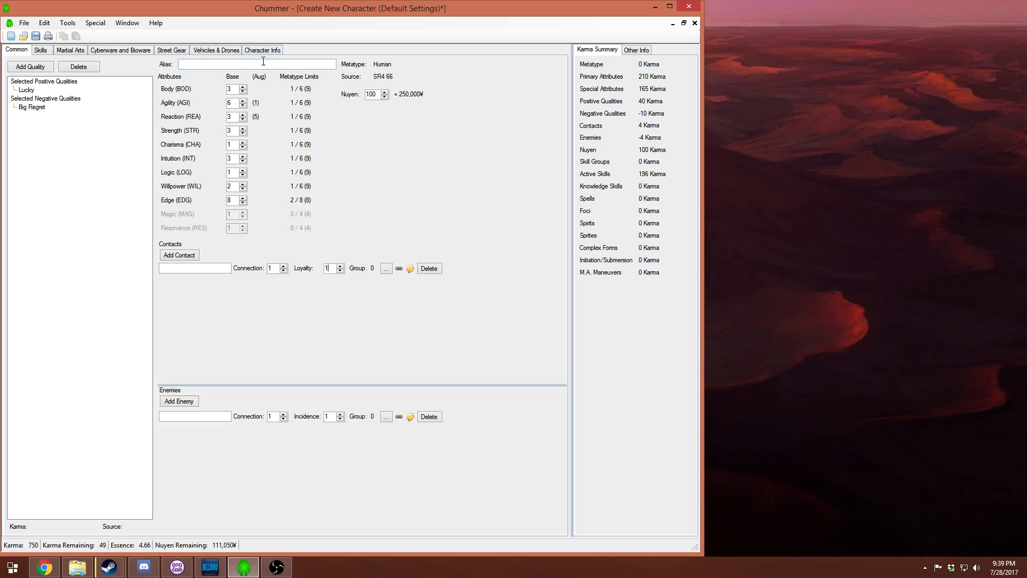
# - Check the augmented Agility value and review the skills, martial arts and cyberware sections
pyautogui.moveTo(257, 104)
pyautogui.click(45, 50)
pyautogui.click(70, 50)
pyautogui.click(105, 50)
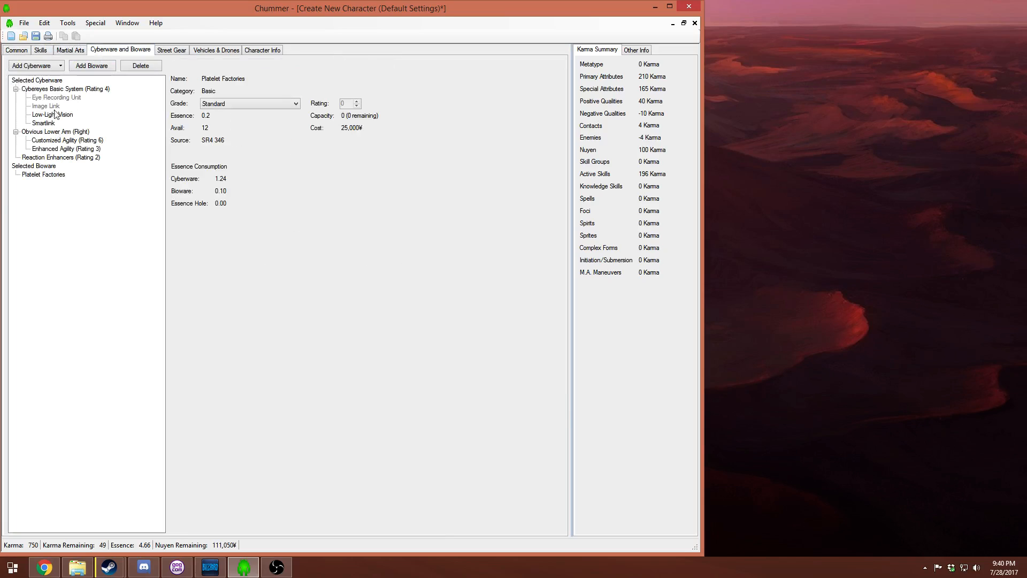
# - Unequip the Armor Vest, Helmet and Armor Jacket in the character's selected armor
pyautogui.click(164, 51)
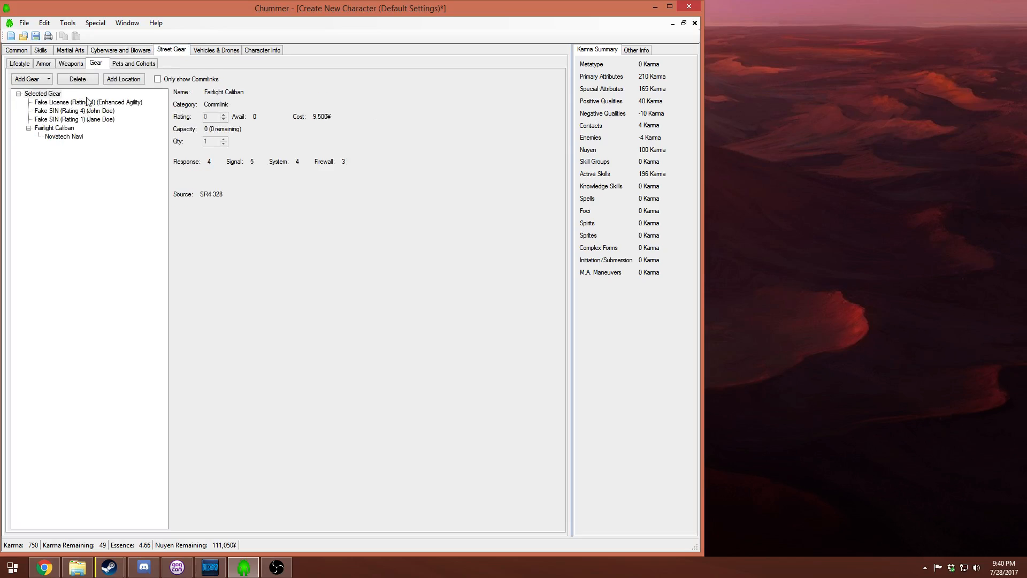
pyautogui.click(43, 63)
pyautogui.click(52, 103)
pyautogui.click(51, 110)
pyautogui.click(55, 131)
pyautogui.click(198, 155)
pyautogui.click(45, 138)
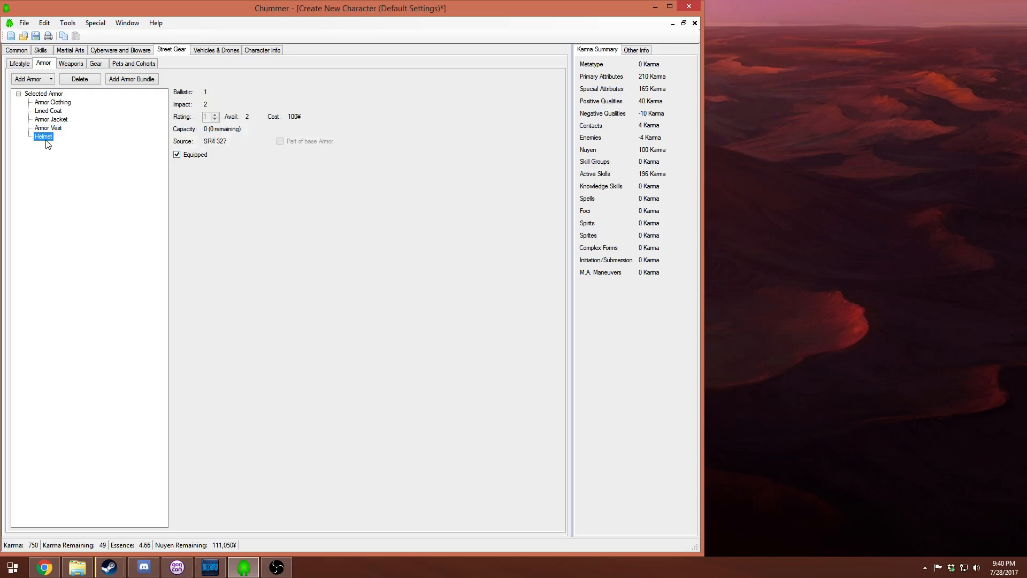
pyautogui.click(176, 154)
pyautogui.click(51, 120)
pyautogui.click(177, 154)
pyautogui.click(58, 111)
# - Check the breakdown of the augmented Agility value and set the blank contact's Connection to 2
pyautogui.click(16, 50)
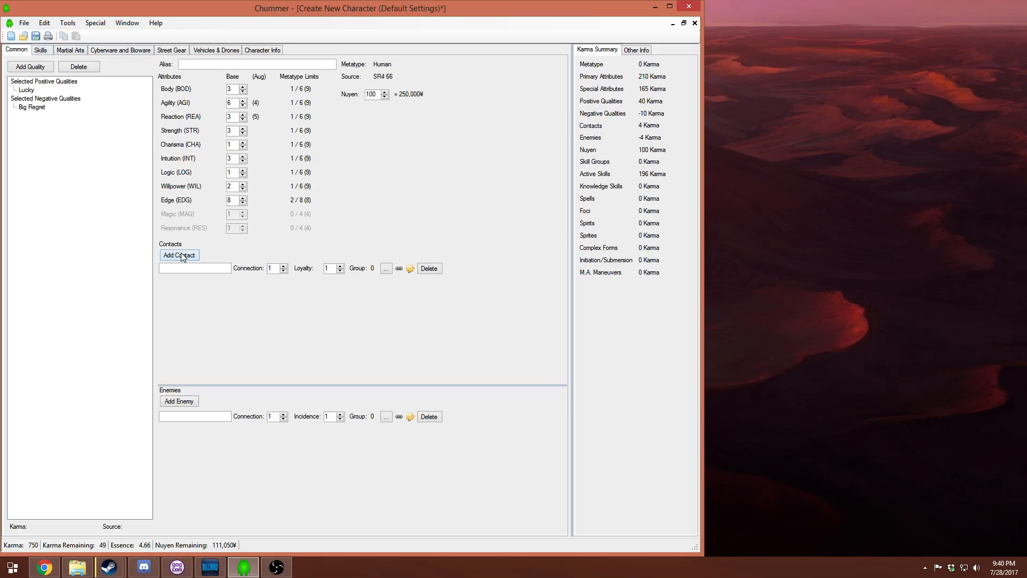
pyautogui.doubleClick(285, 267)
pyautogui.doubleClick(285, 271)
pyautogui.doubleClick(285, 271)
pyautogui.moveTo(254, 103)
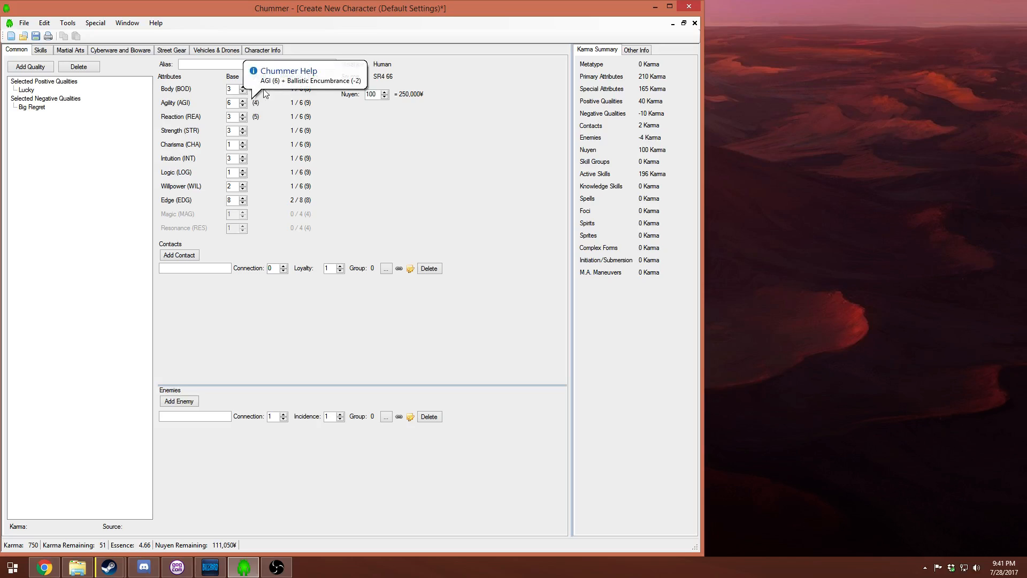
pyautogui.click(204, 271)
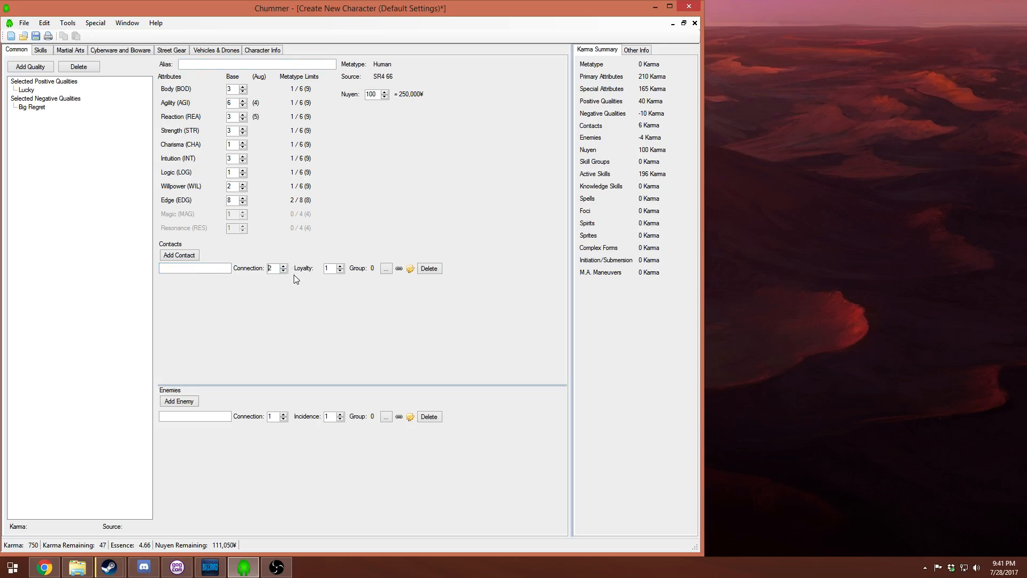
# - Add a blank knowledge skill entry to the character's skills
pyautogui.click(52, 51)
pyautogui.click(30, 50)
pyautogui.click(52, 49)
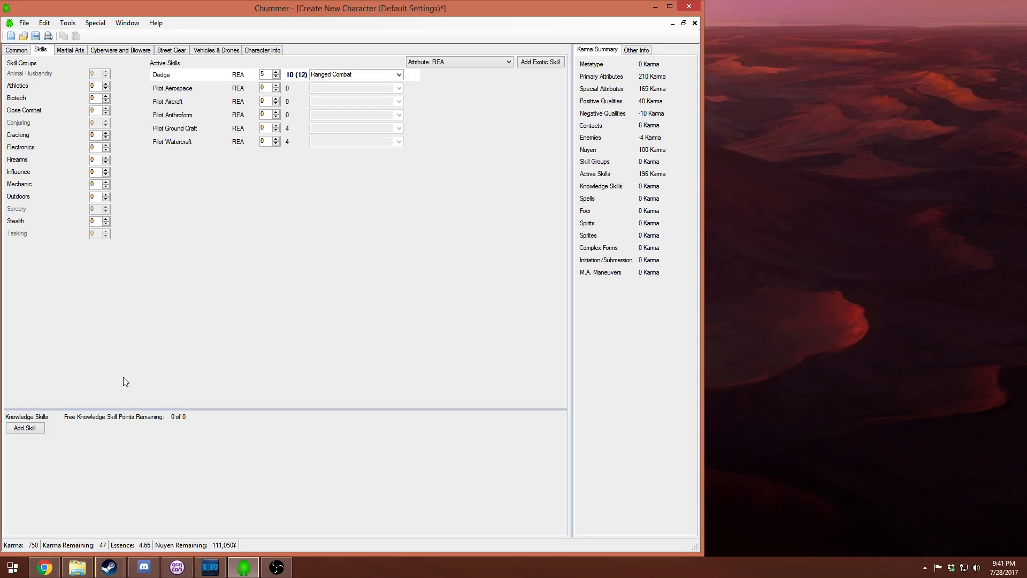
pyautogui.click(25, 428)
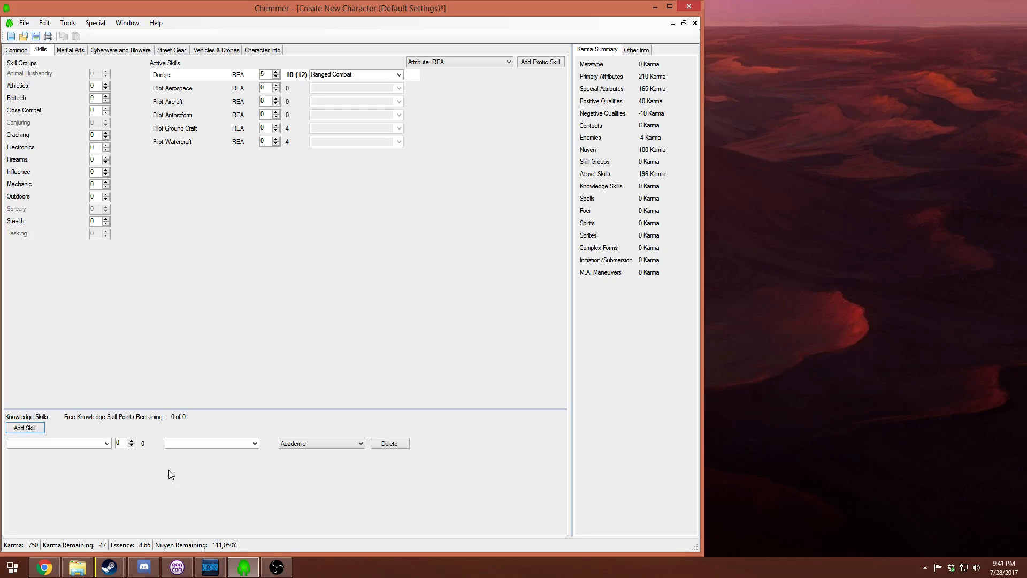
# - Browse the whole list of available knowledge skills for the blank entry without choosing one
pyautogui.click(107, 443)
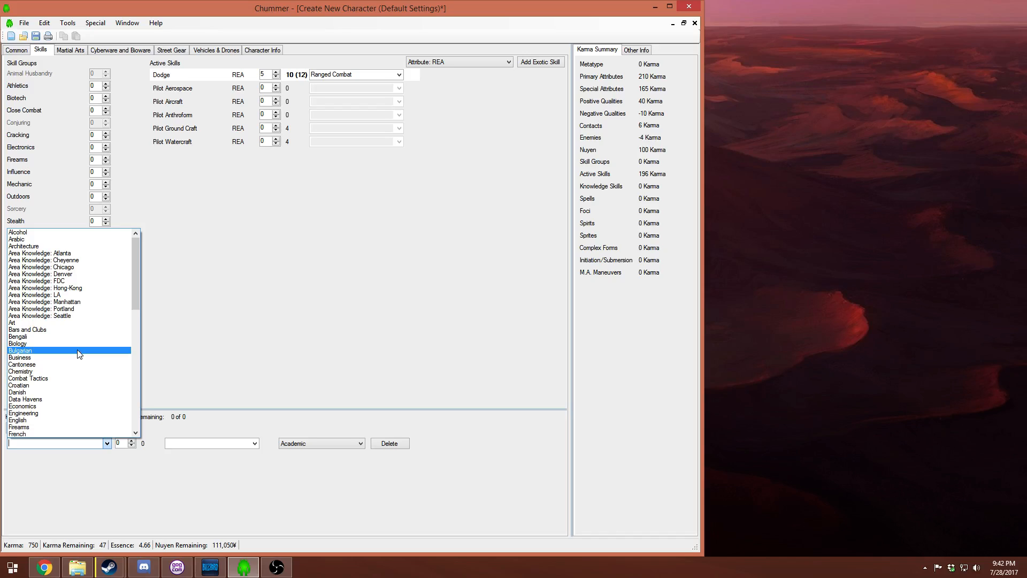
pyautogui.scroll(-5, 79, 354)
pyautogui.scroll(-7, 80, 355)
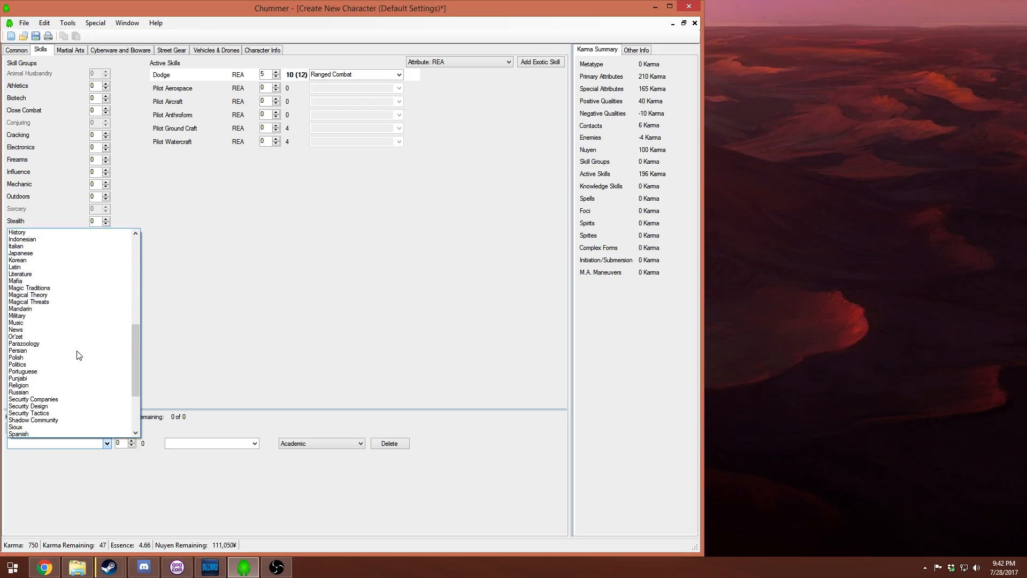
pyautogui.scroll(-4, 79, 355)
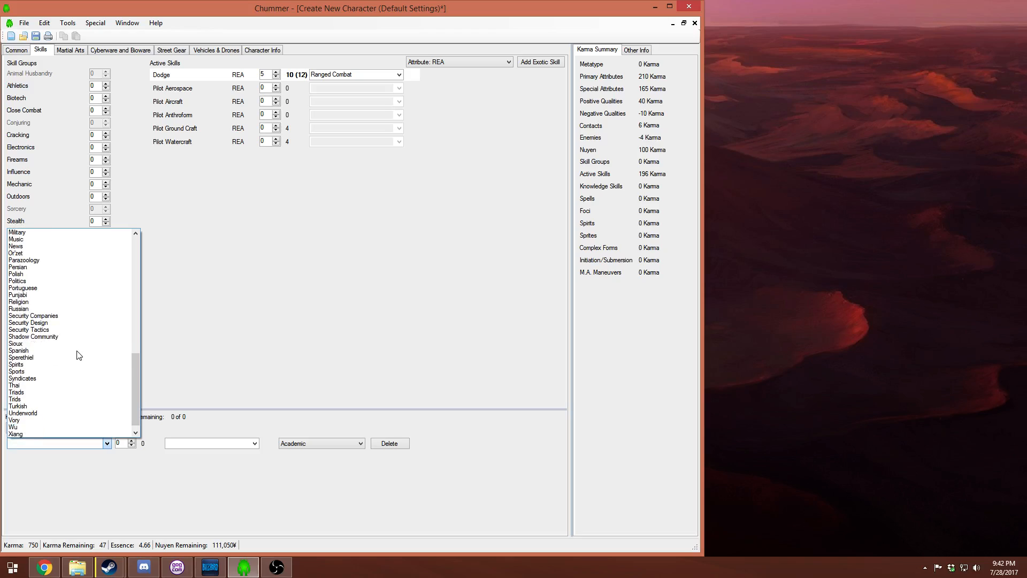
pyautogui.scroll(9, 79, 355)
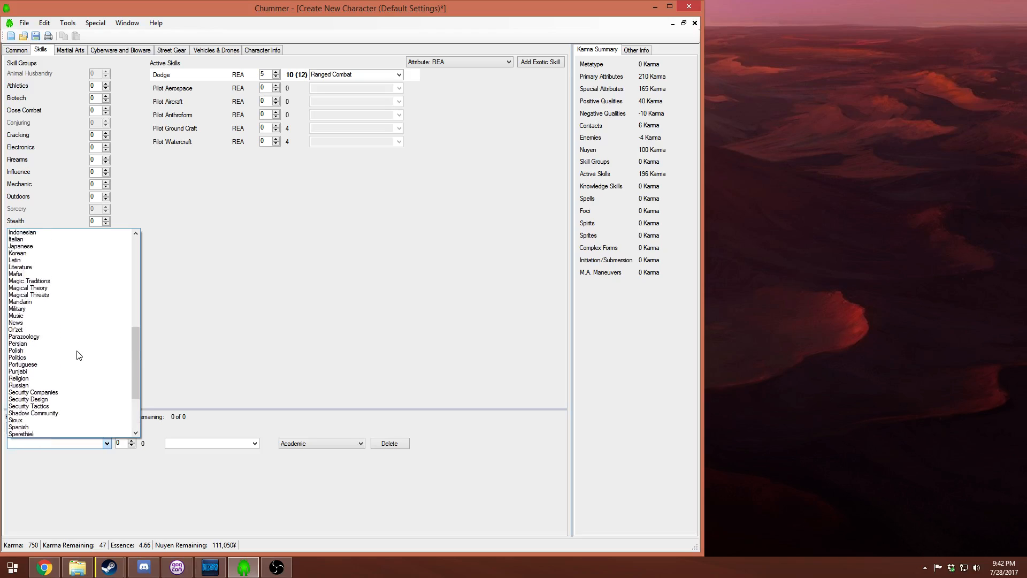
pyautogui.scroll(8, 79, 356)
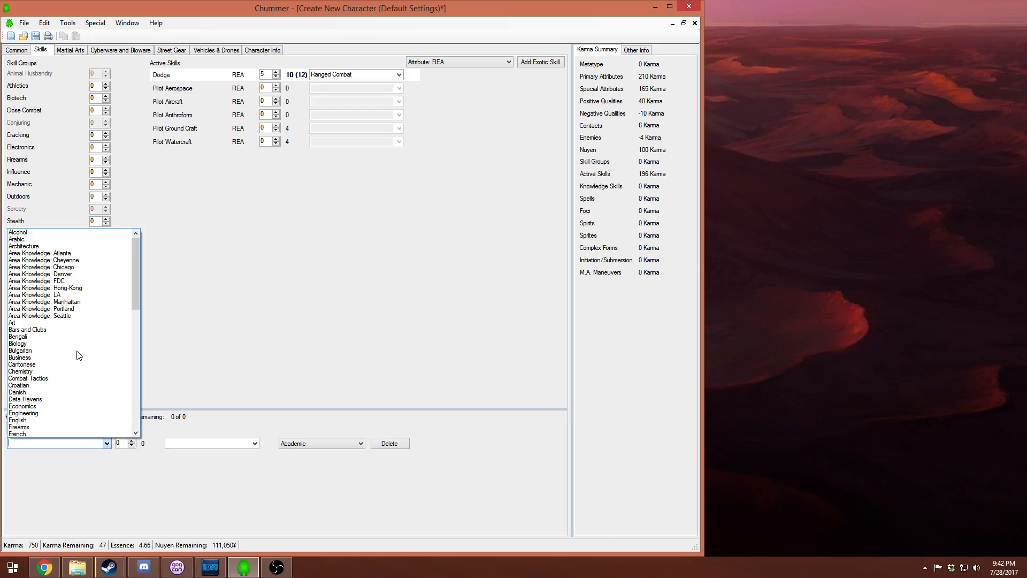
pyautogui.click(174, 477)
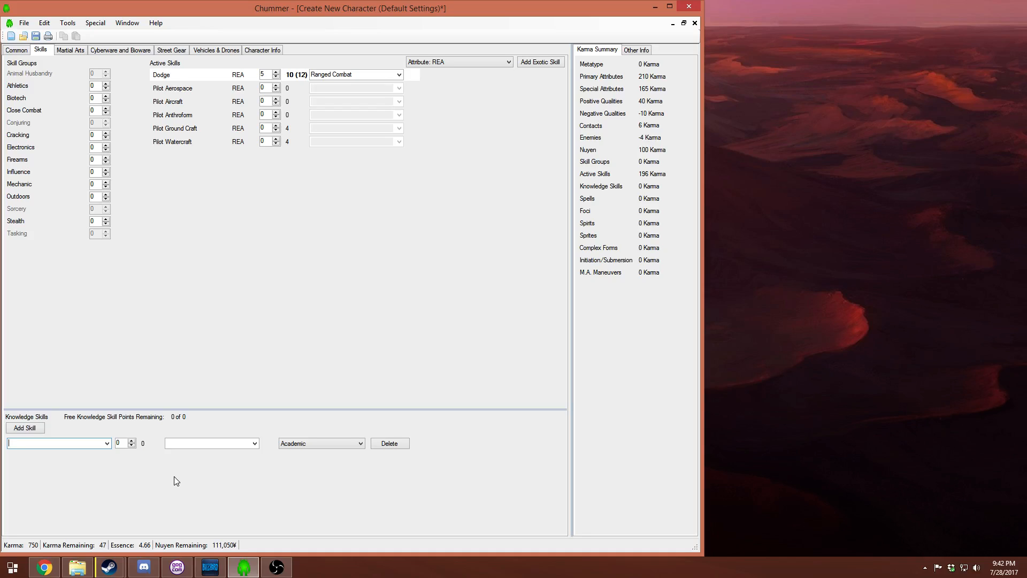
pyautogui.click(277, 567)
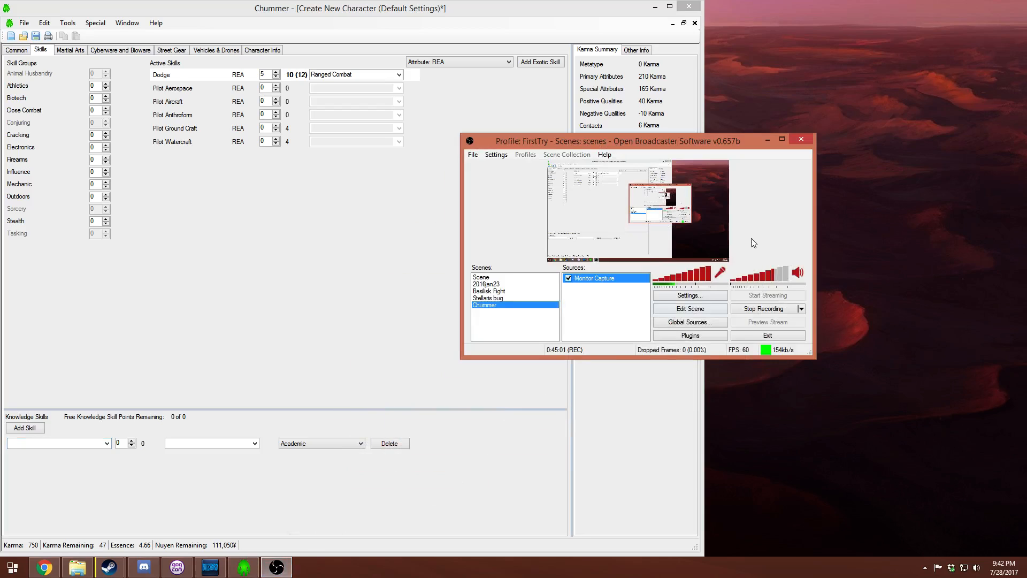